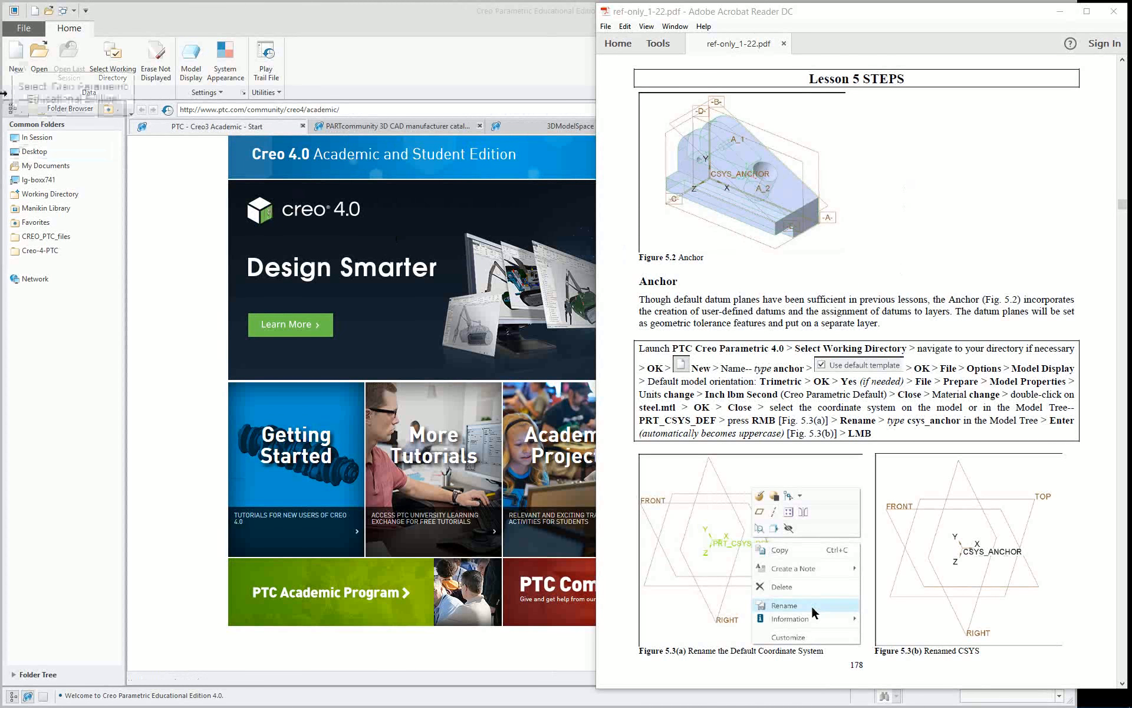
Create a solid part named anch from the default template and turn on the datum plane name tags.
click(16, 56)
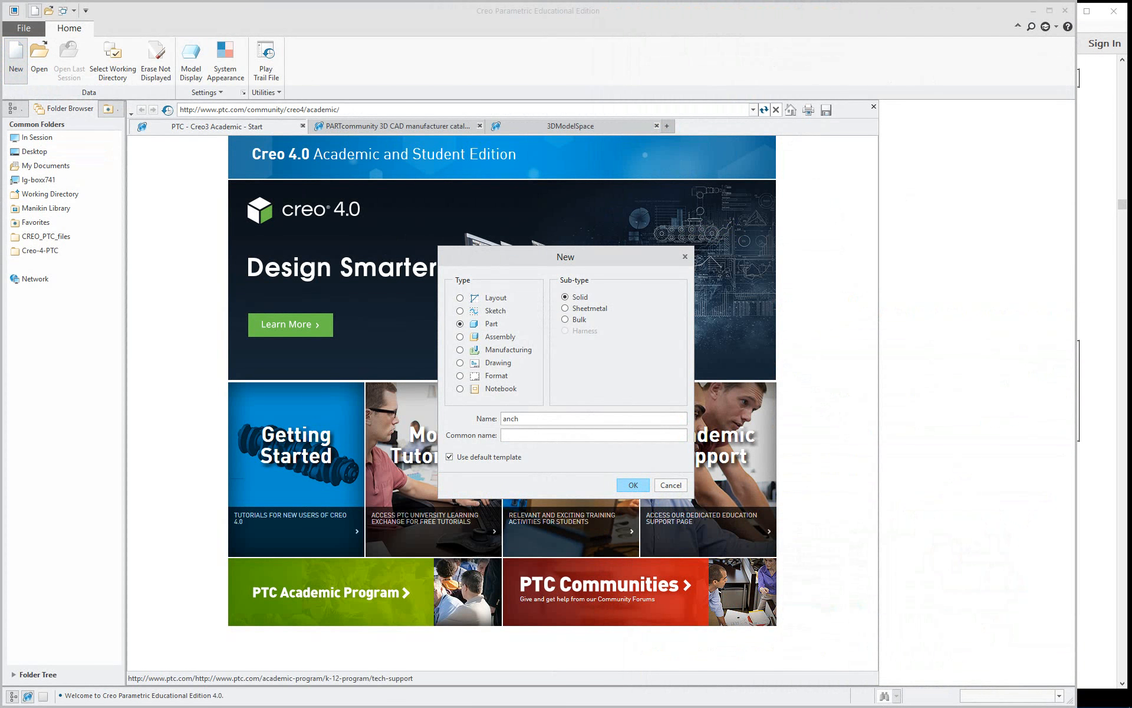
click(636, 486)
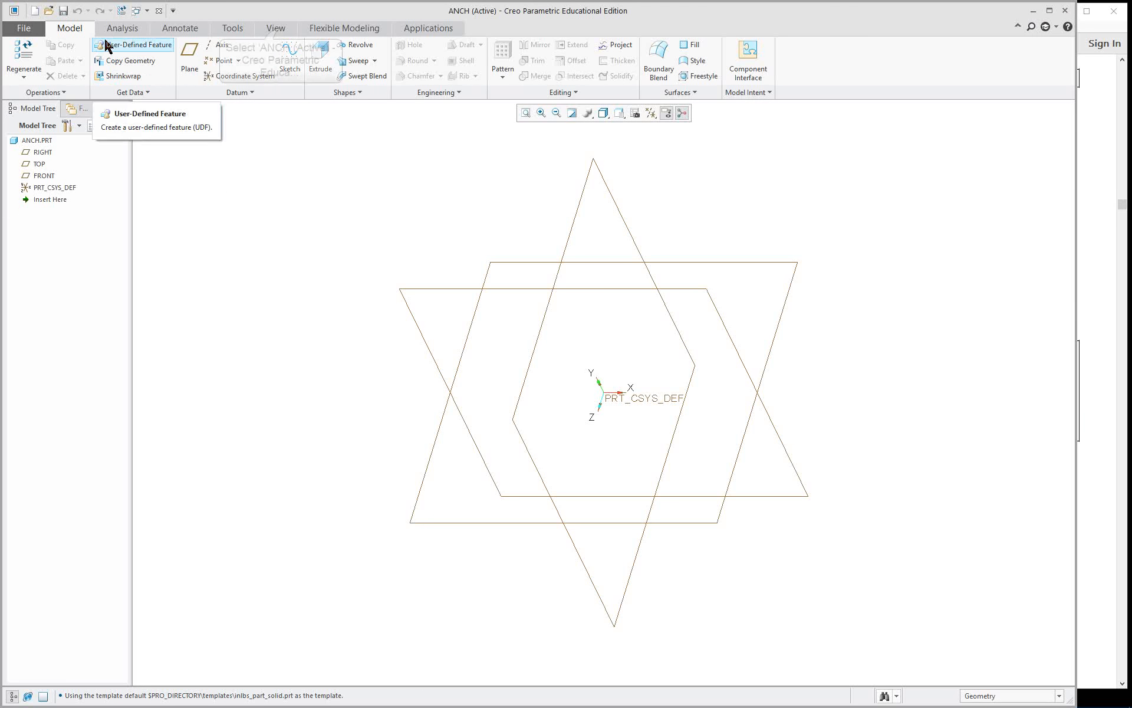
click(277, 28)
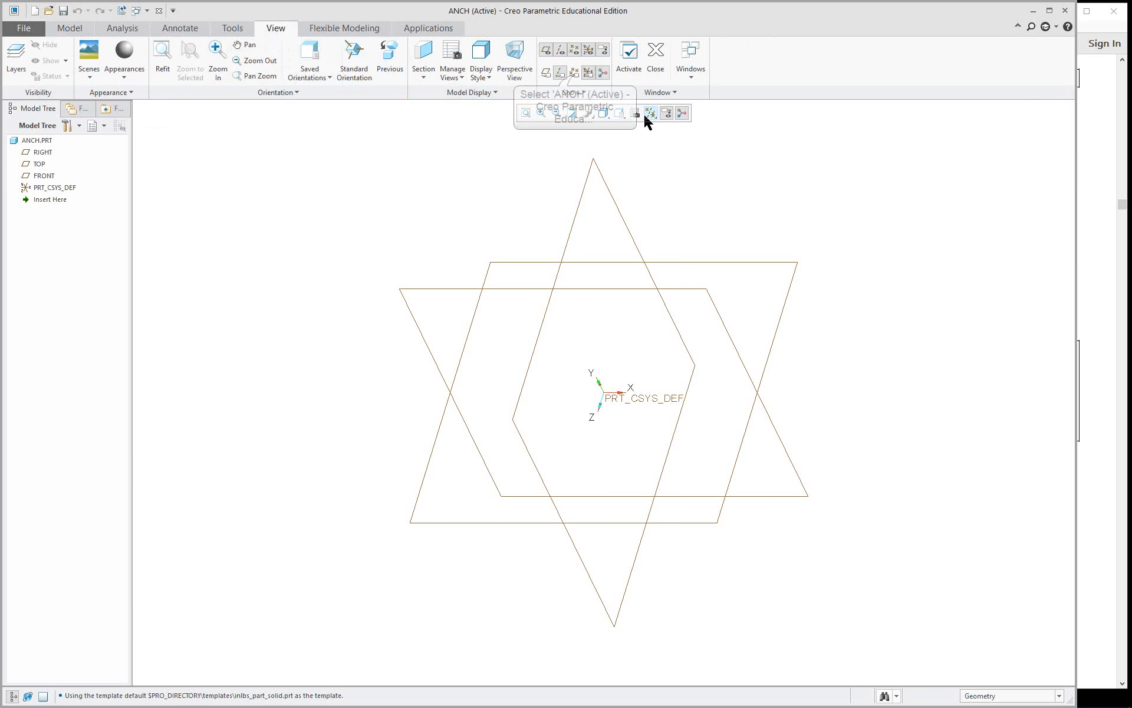
click(546, 72)
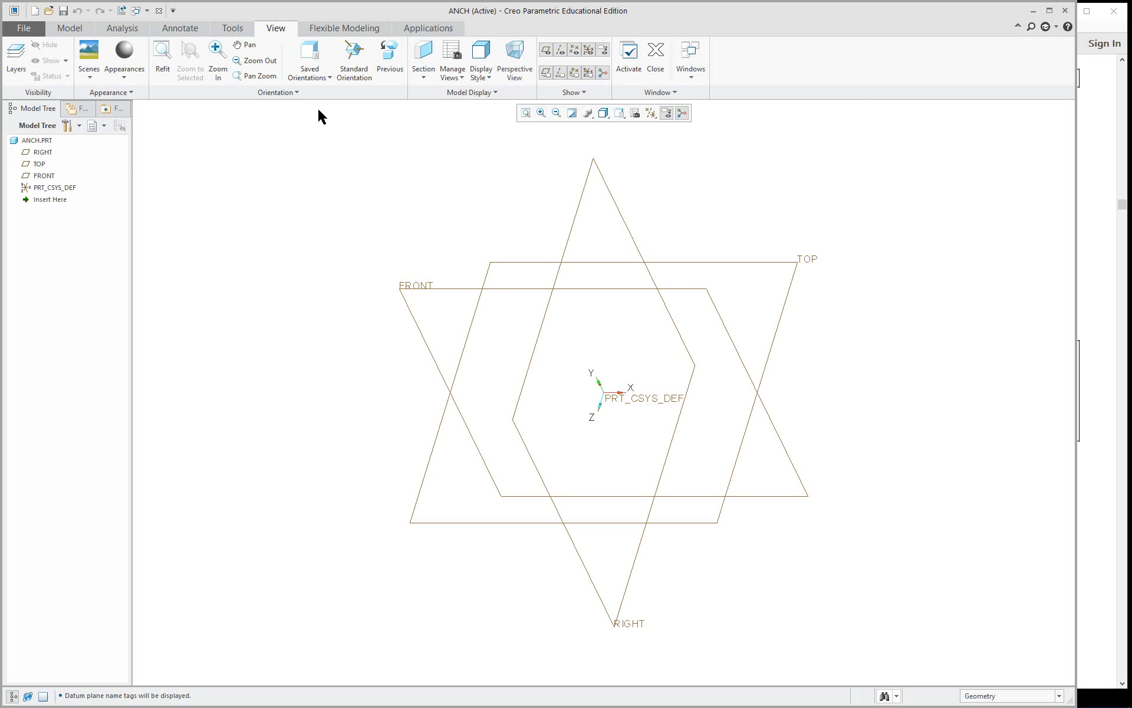
Import the system colors file creo_4_system_colors.scl from the Creo-4-PTC folder and apply it in the options.
click(24, 29)
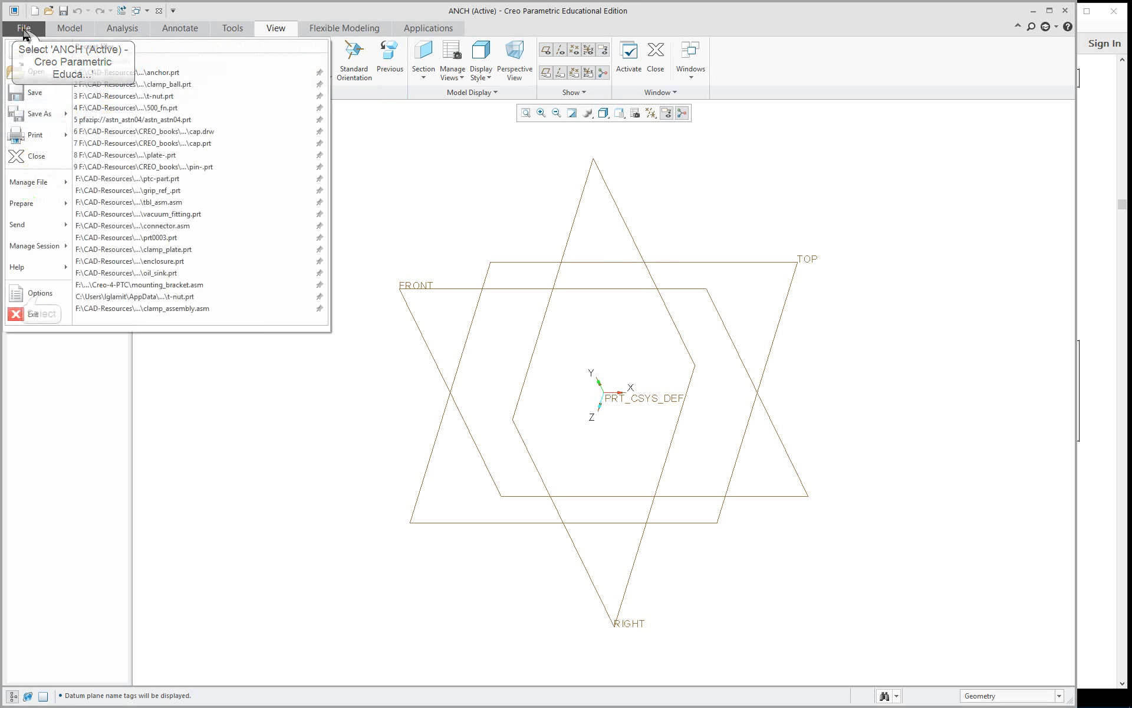
click(39, 294)
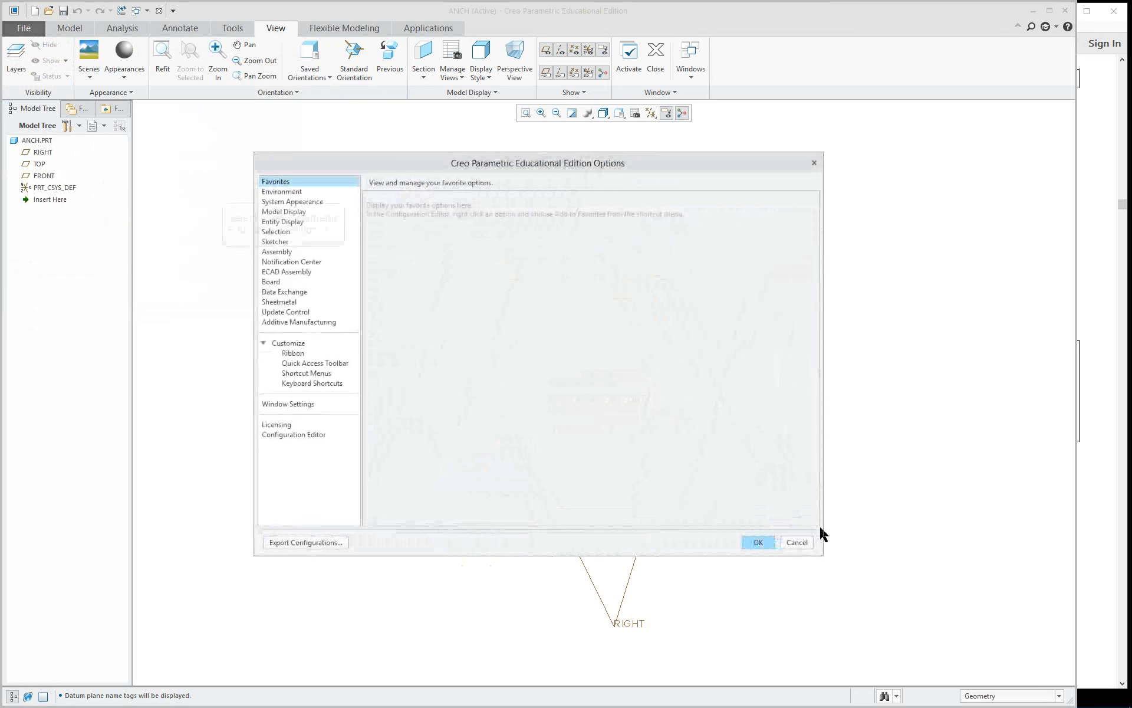
click(285, 192)
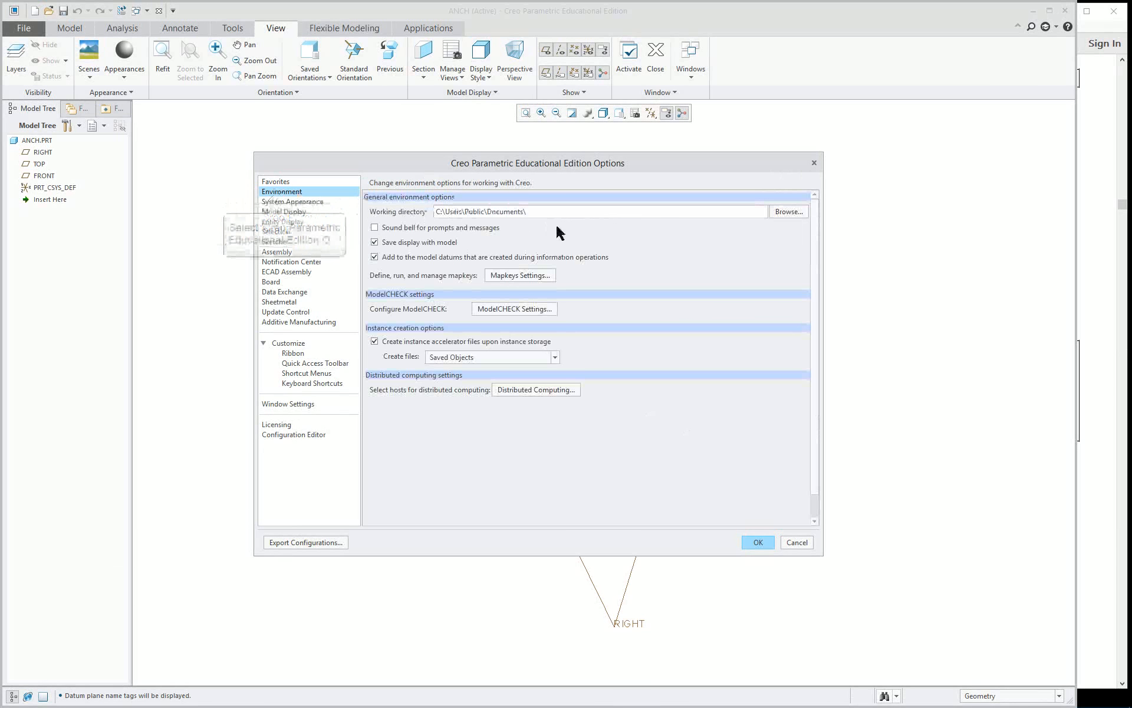
click(289, 202)
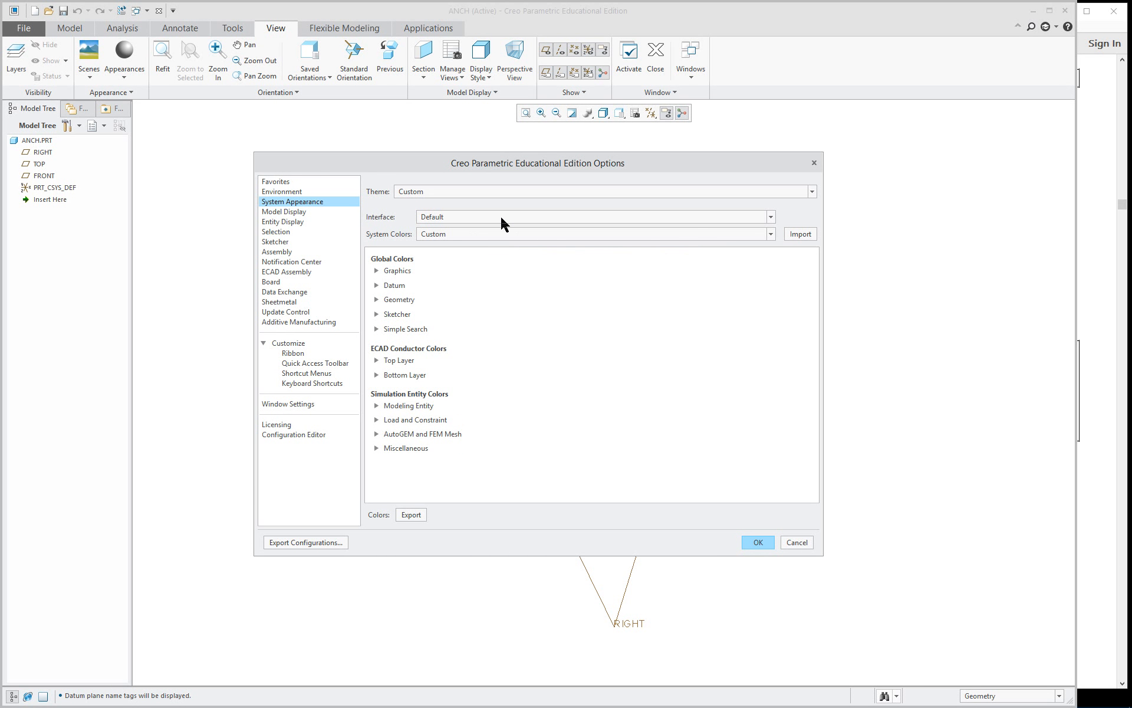
click(799, 236)
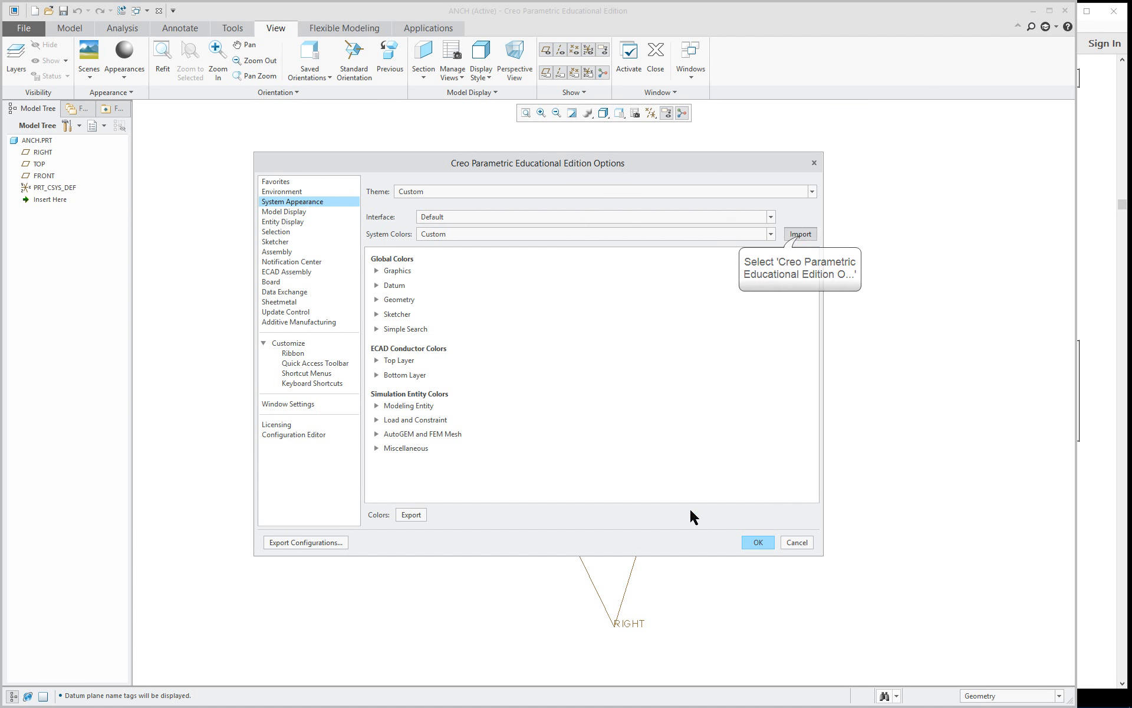
click(389, 382)
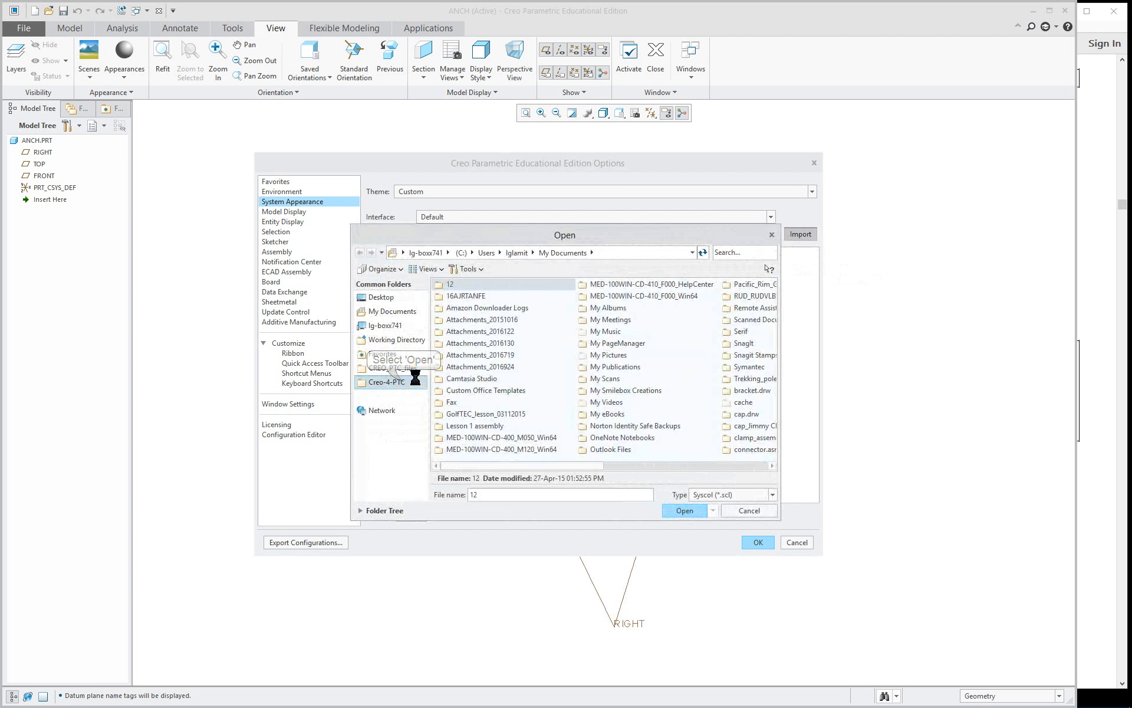
click(471, 320)
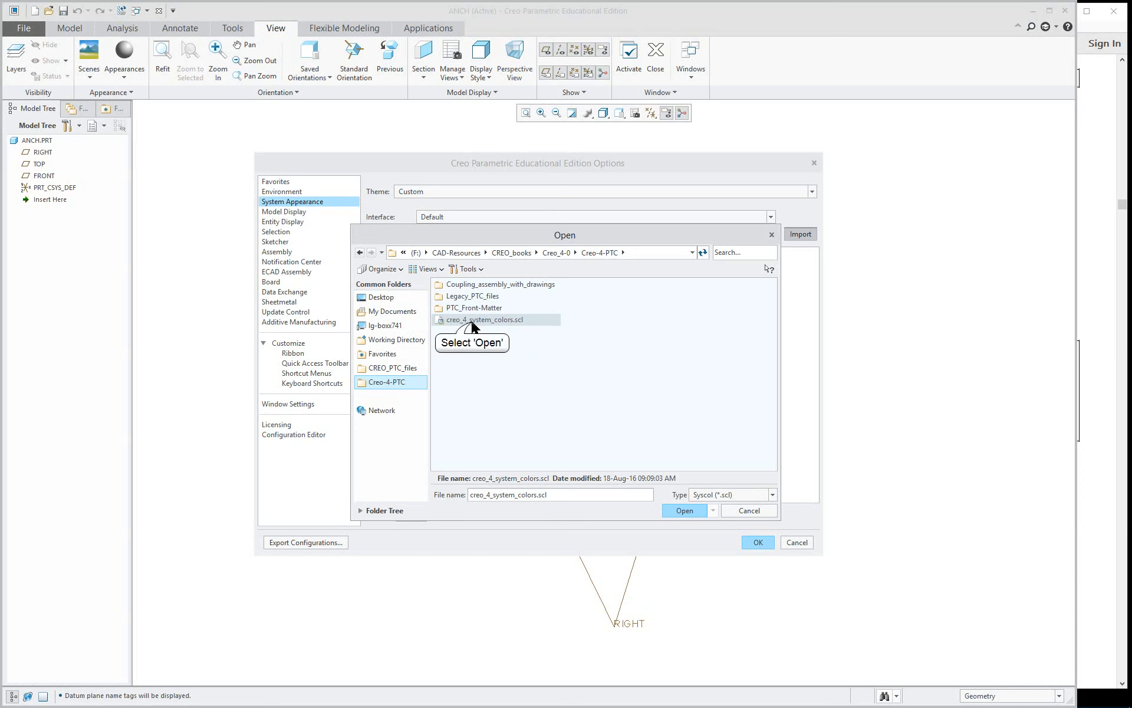
click(471, 321)
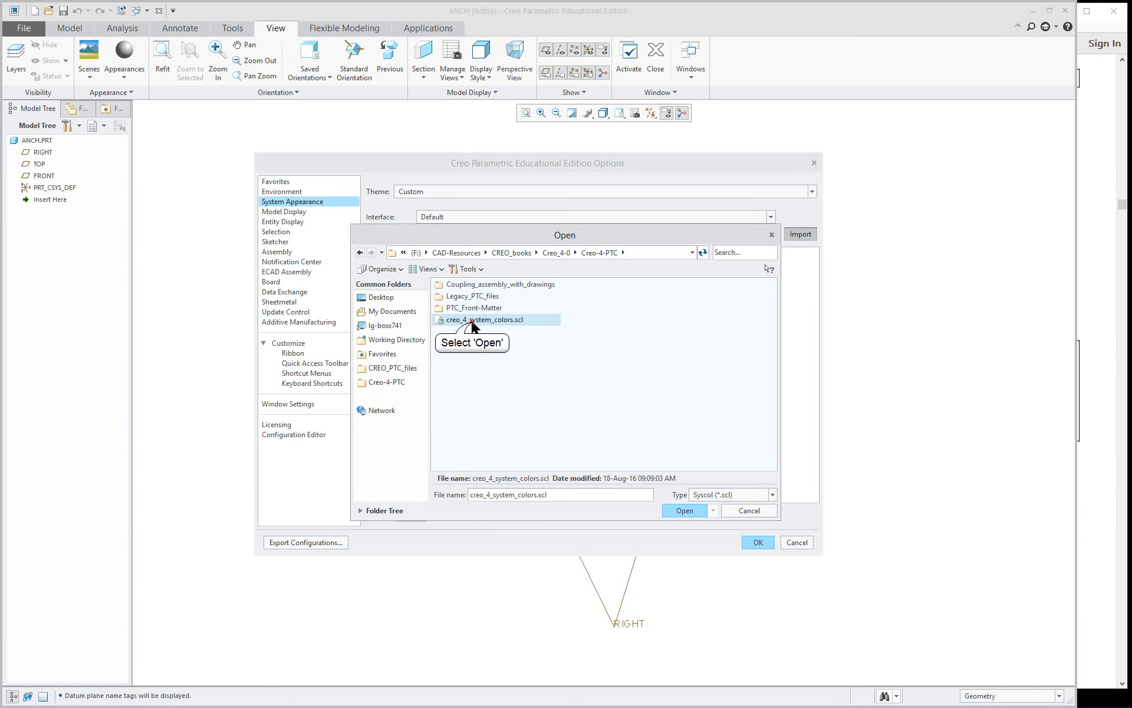
click(685, 510)
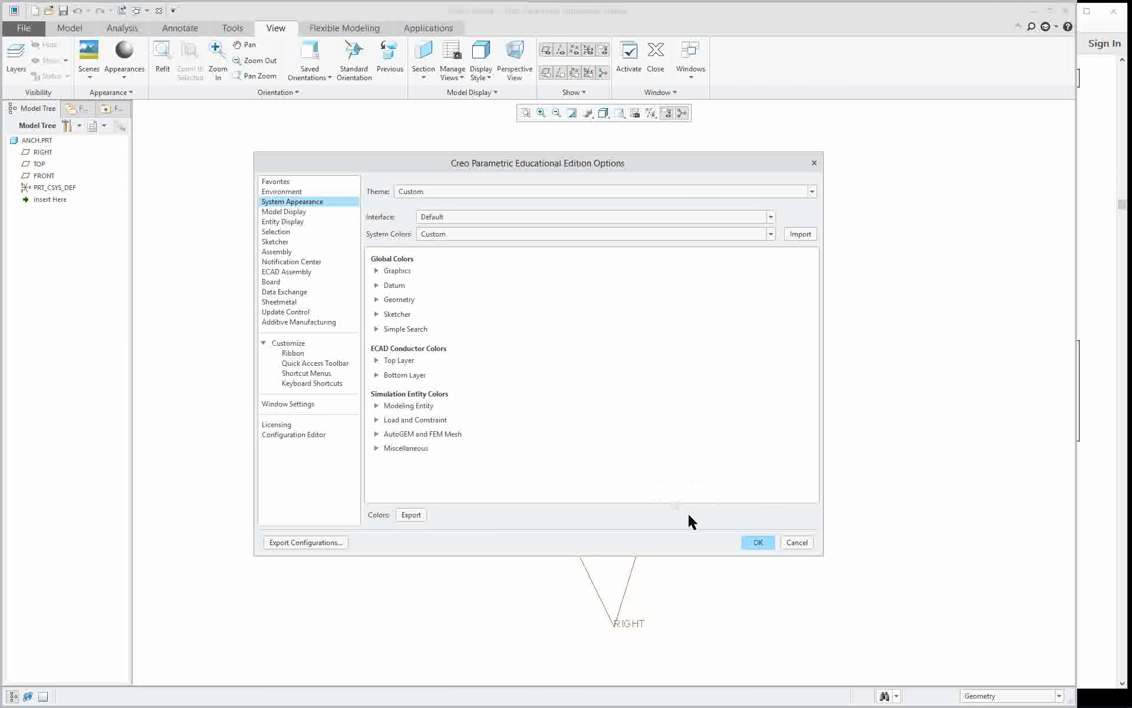
click(758, 542)
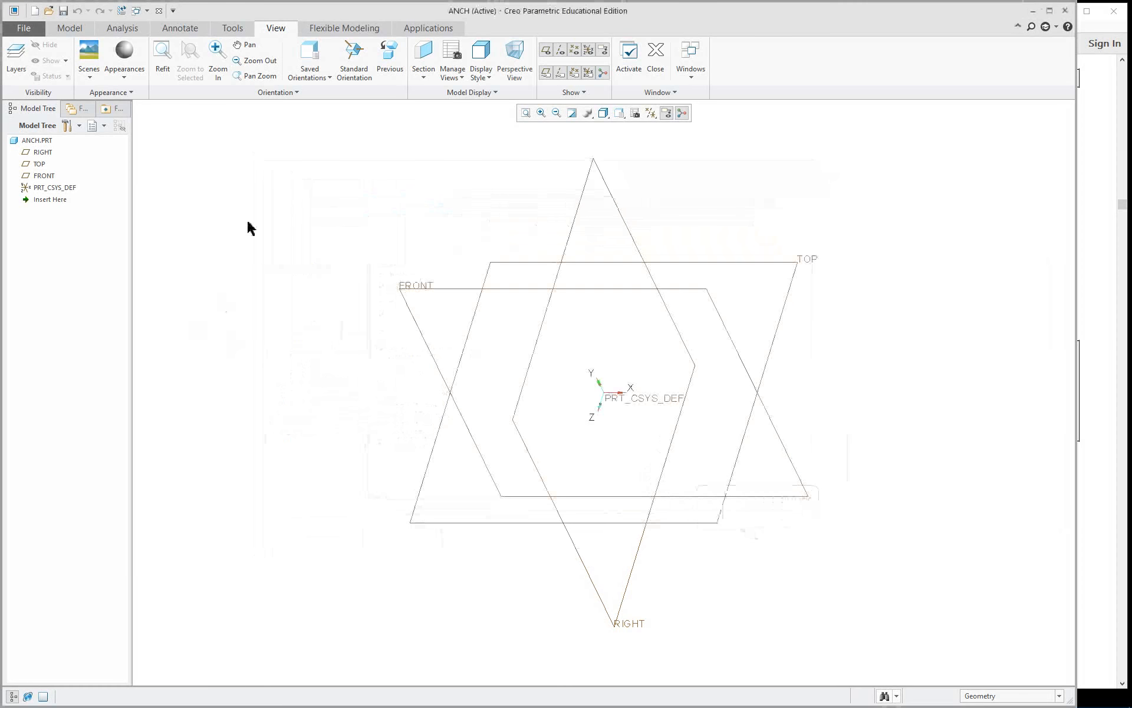
Set the session's working directory to the Creo-4-PTC folder.
click(26, 34)
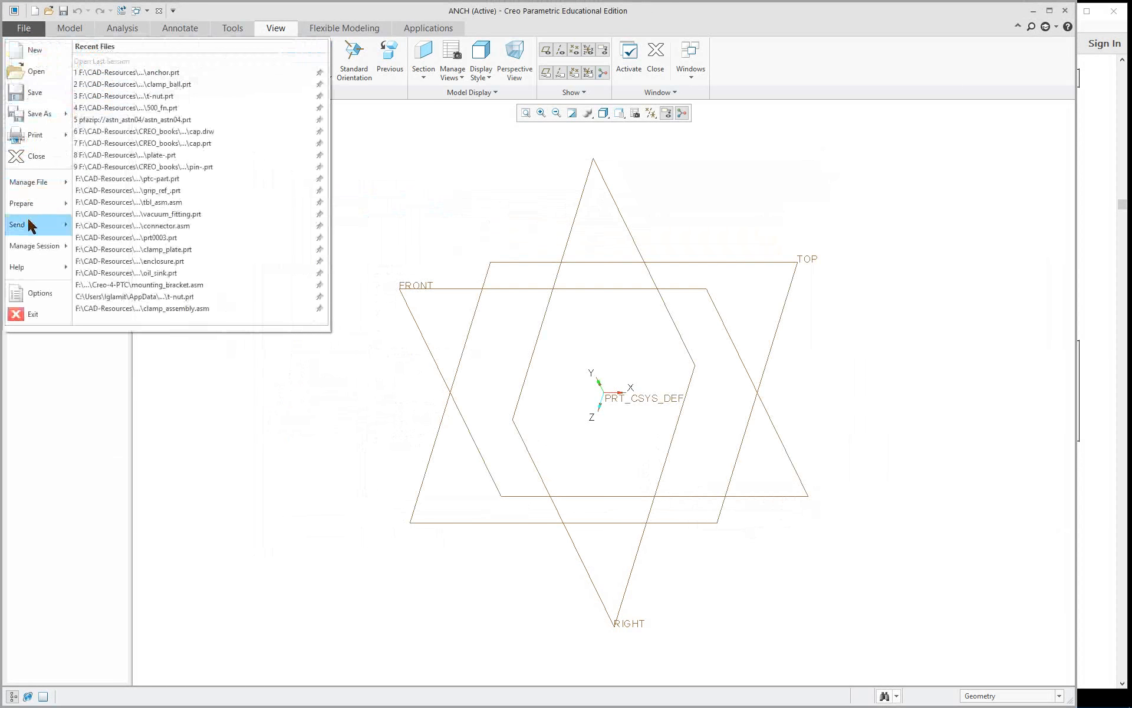
mouse_move(36, 246)
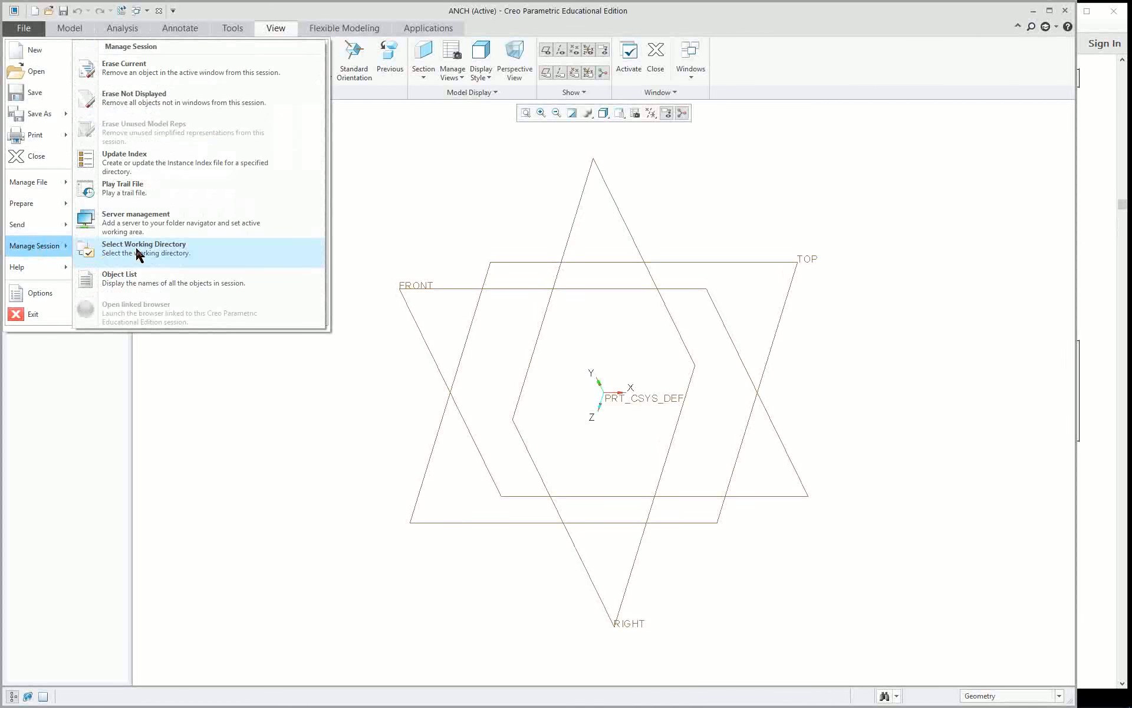
click(181, 257)
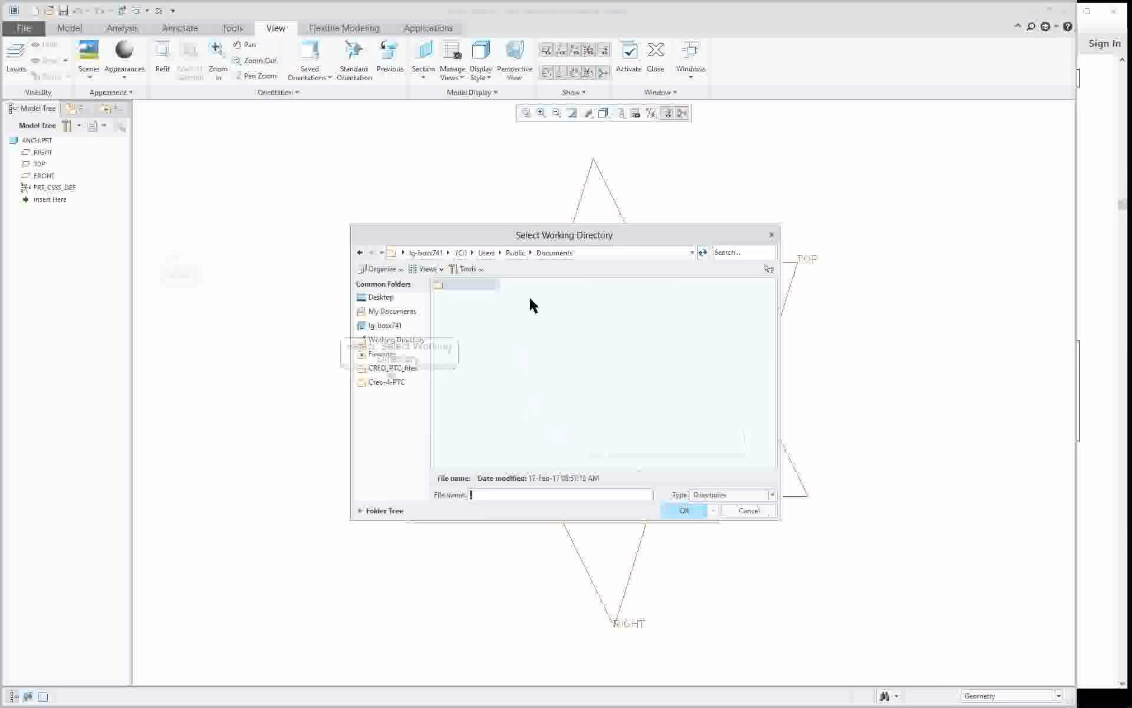
click(396, 382)
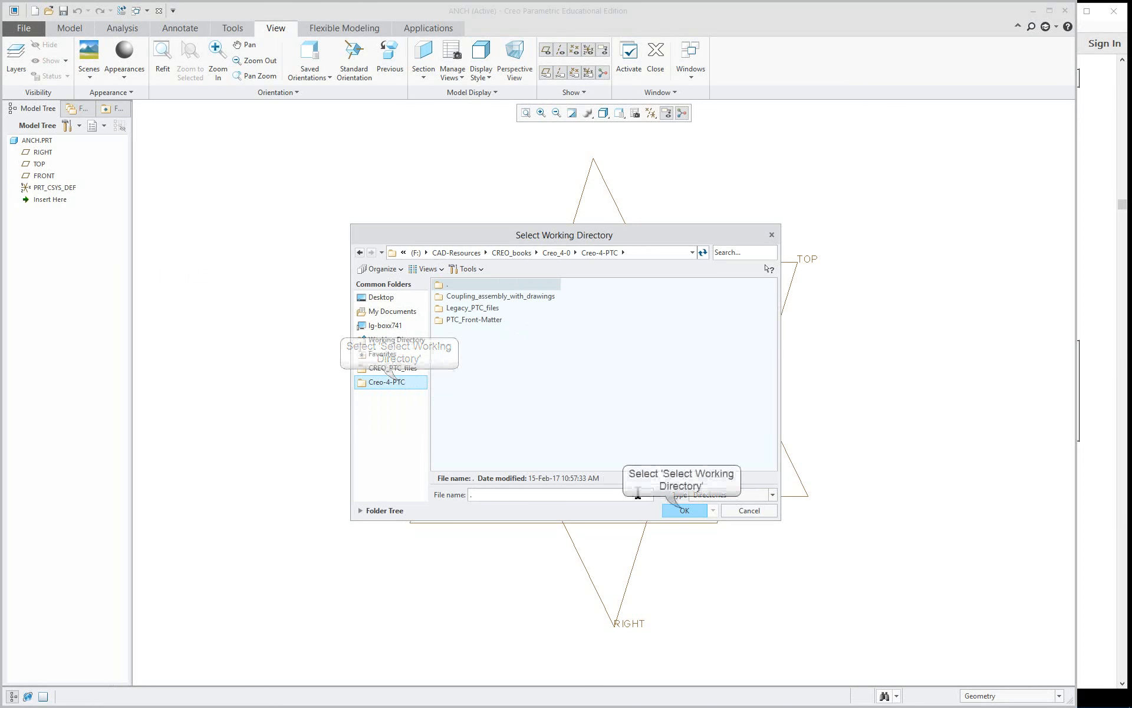
click(684, 510)
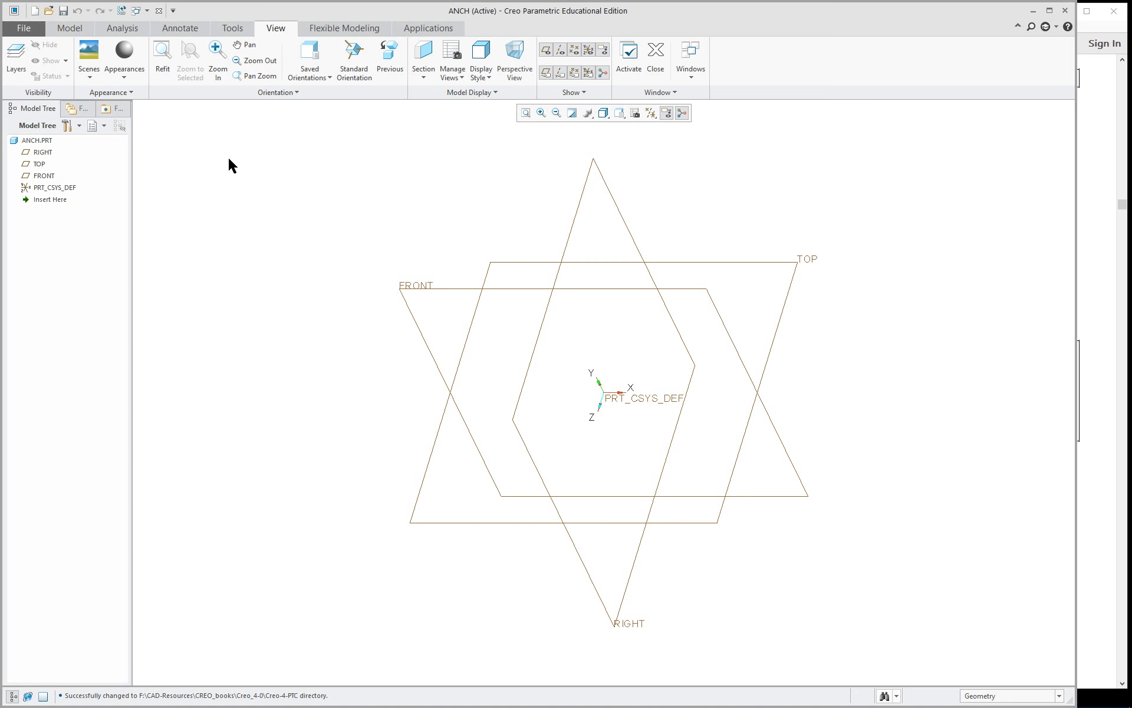
Enable all available model tree display items, including placement folder, annotations, suppressed objects, envelope components and copied references, plus auto round members.
click(80, 126)
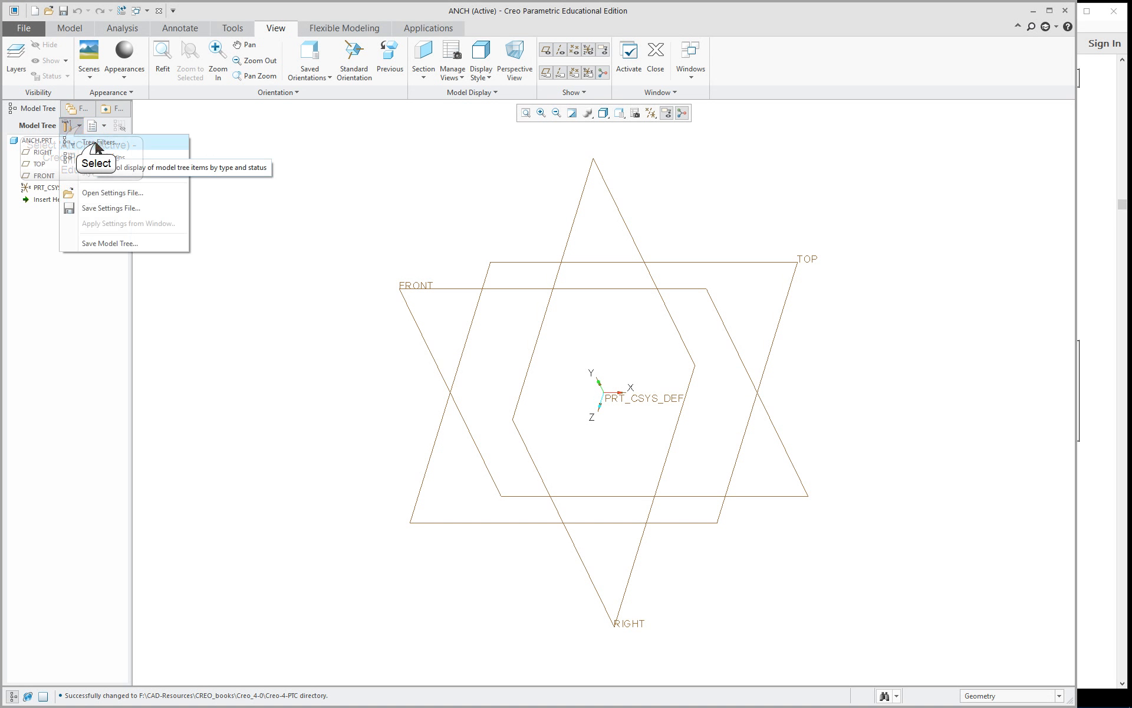
click(90, 145)
click(378, 365)
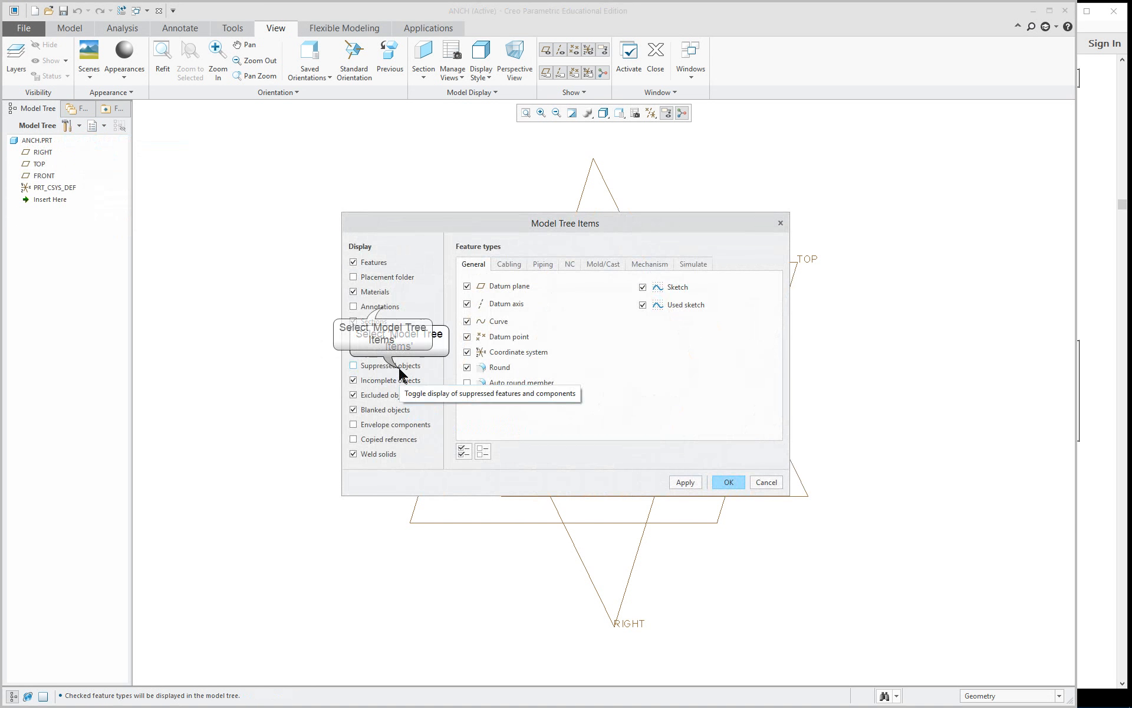
click(386, 278)
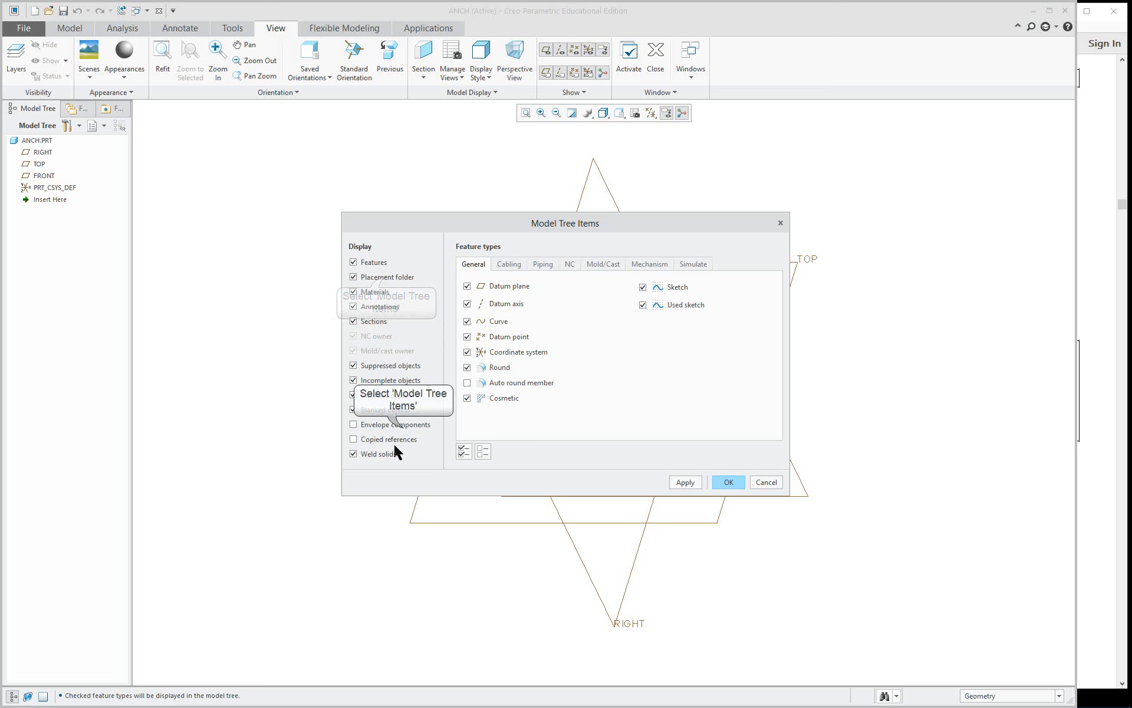
click(401, 439)
click(389, 424)
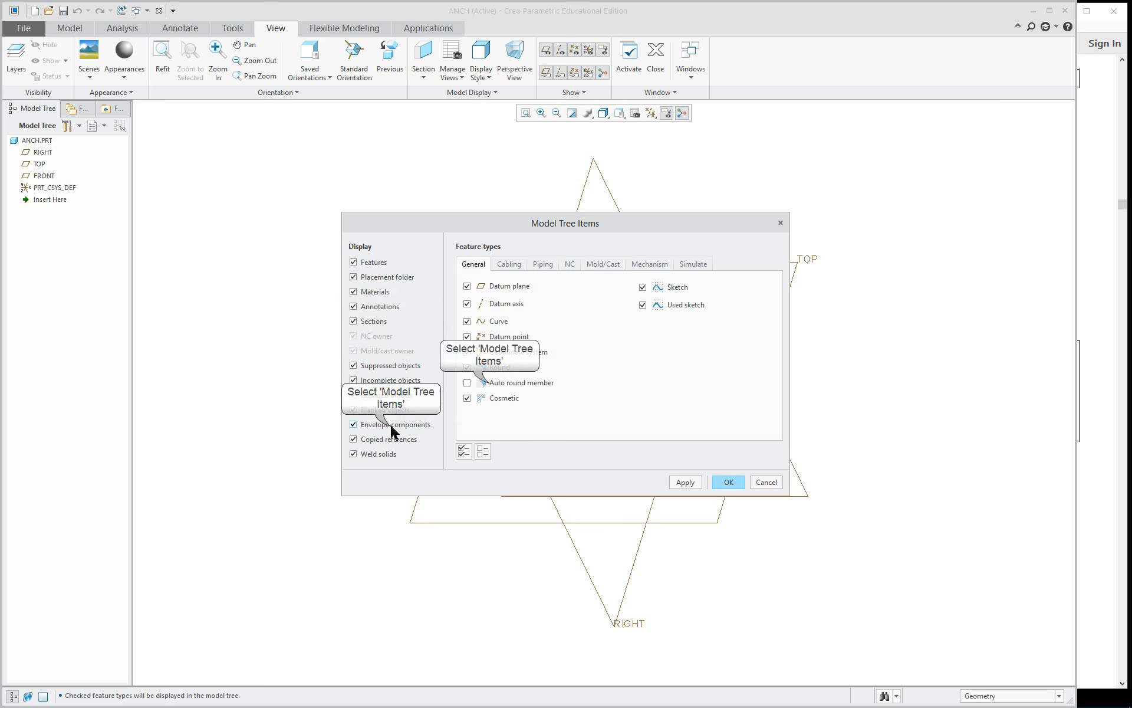
click(488, 382)
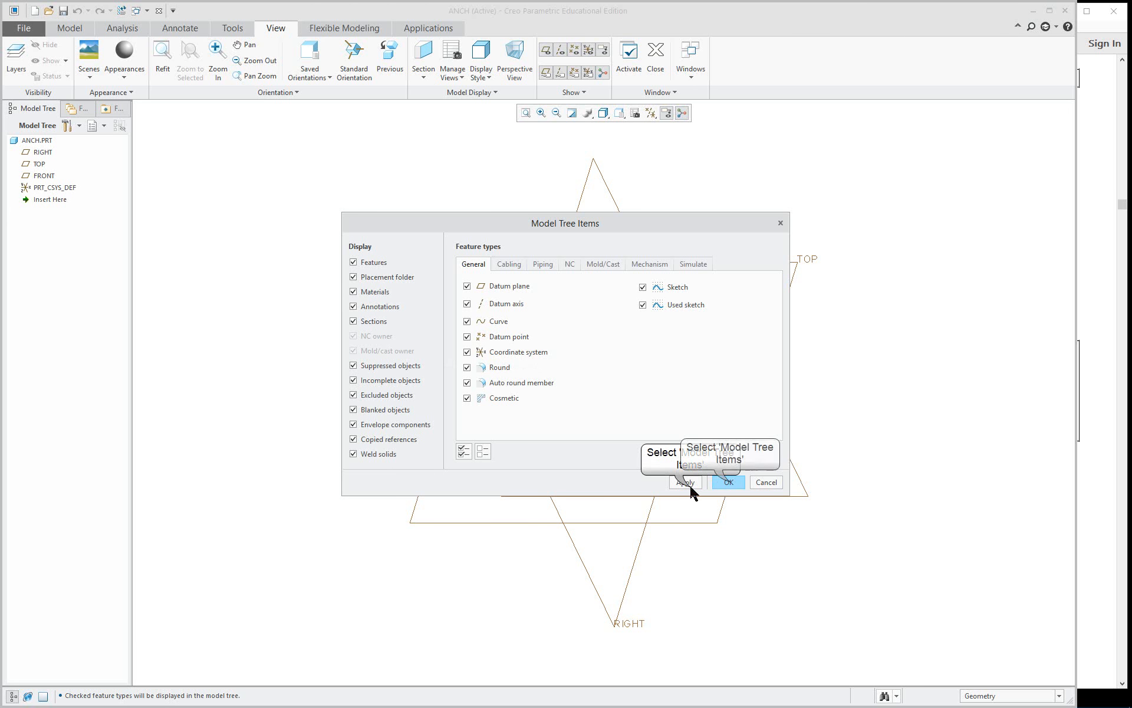
click(727, 483)
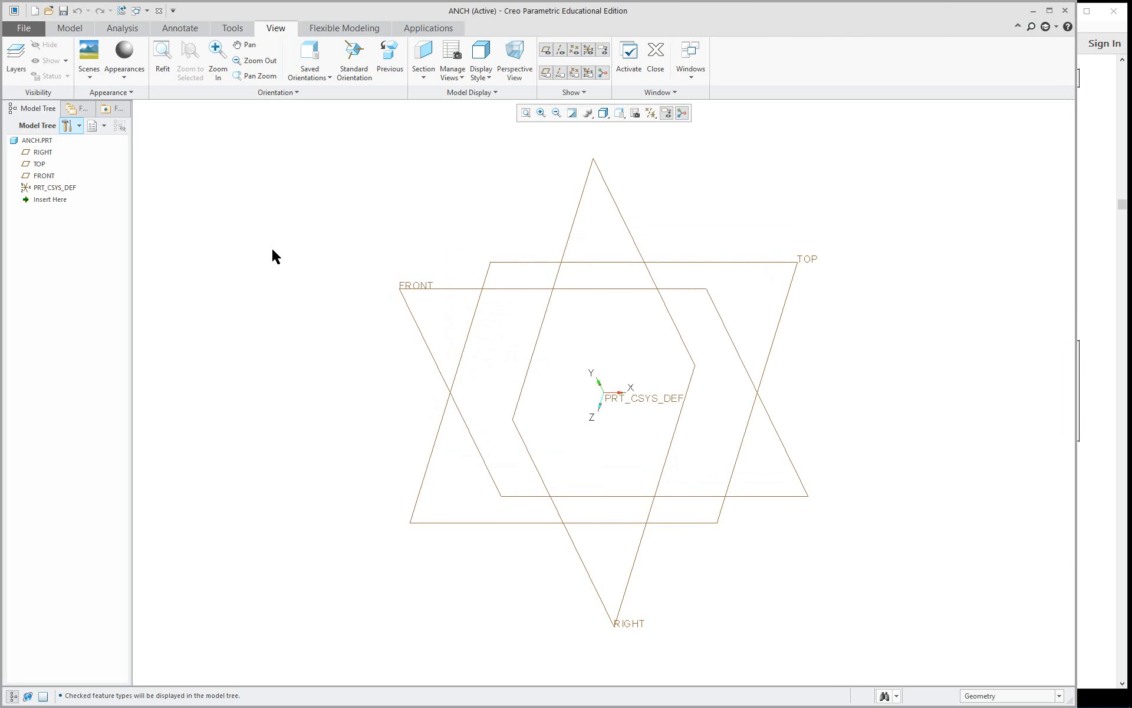
Examine the contents of the datum plane and coordinate system layers in the layer tree, and return to the model tree.
click(102, 127)
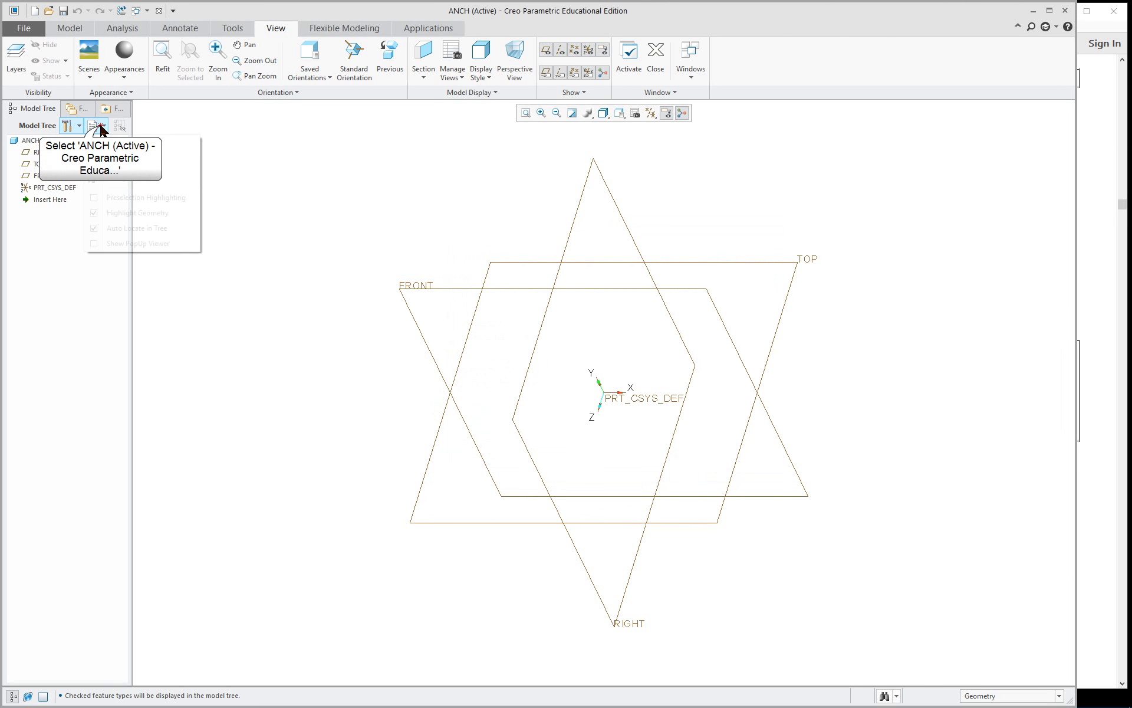
click(122, 143)
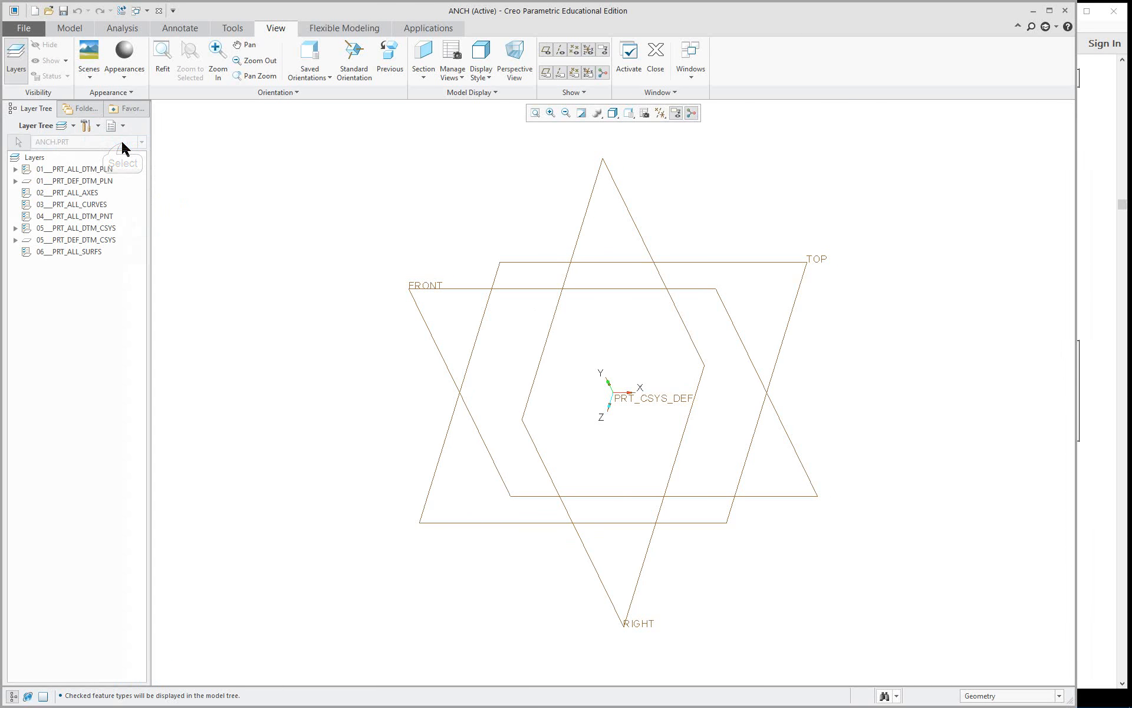
click(16, 180)
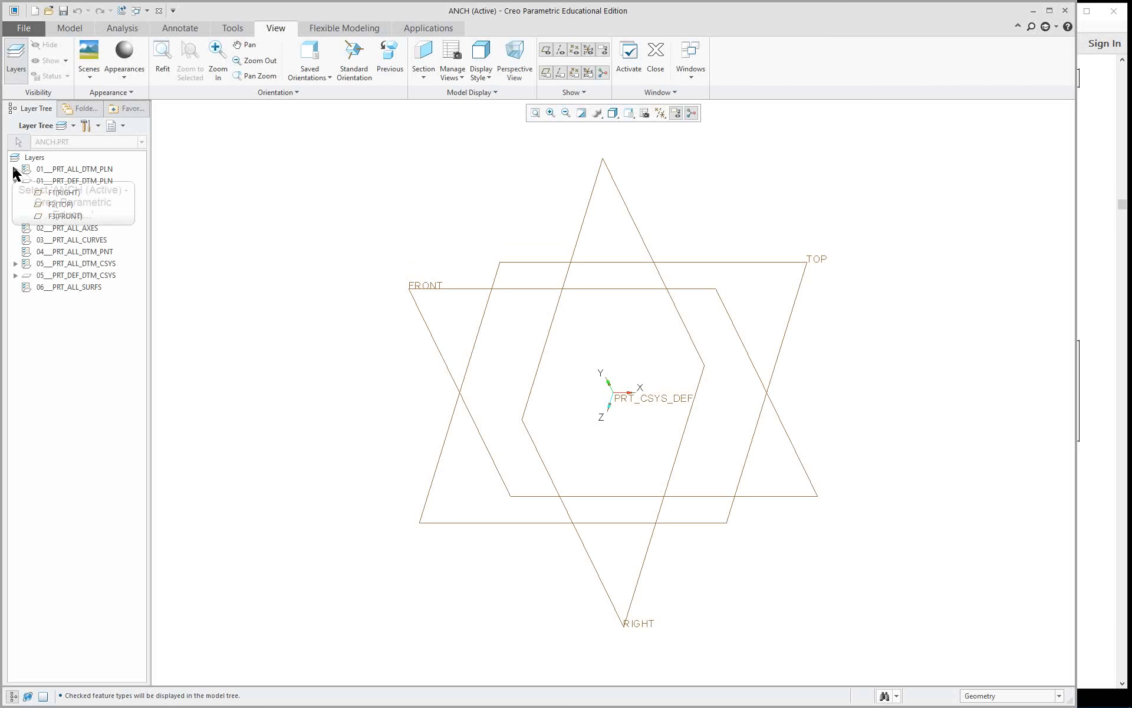
click(16, 170)
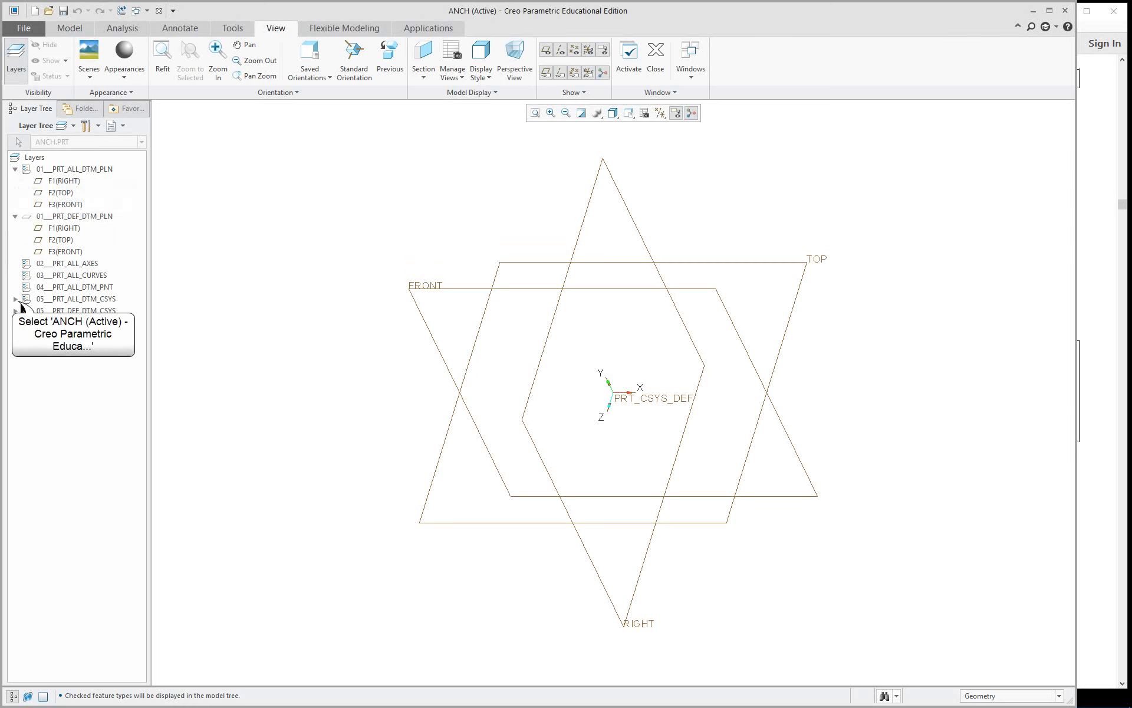
click(15, 299)
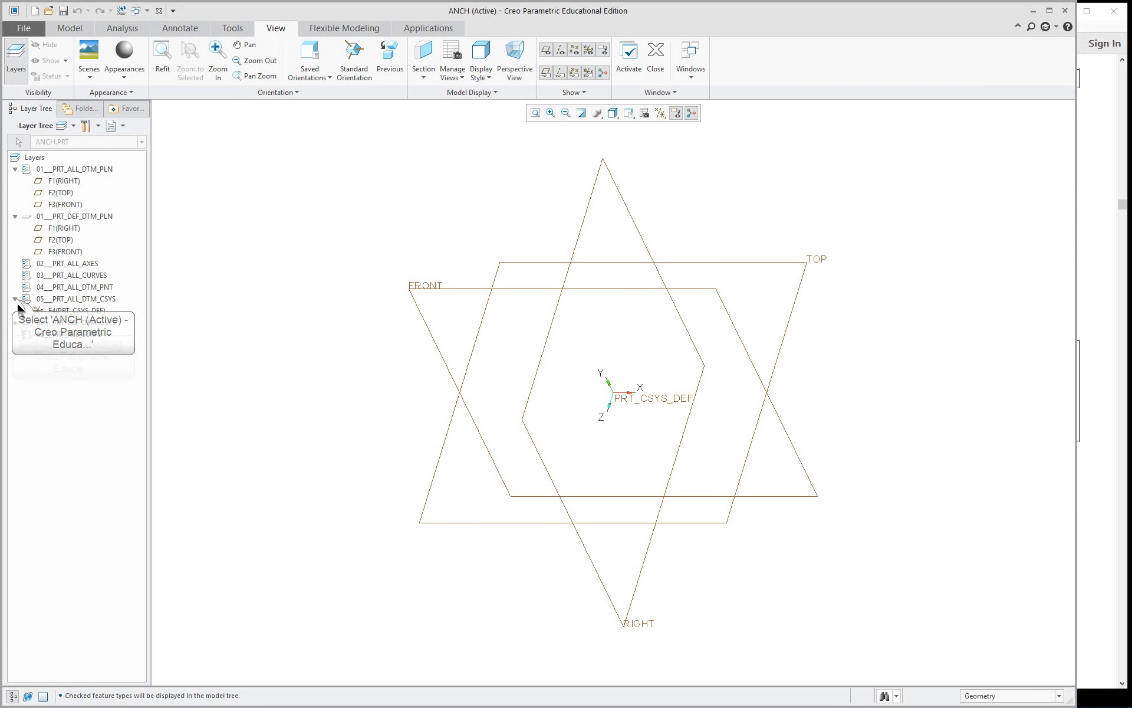
click(15, 323)
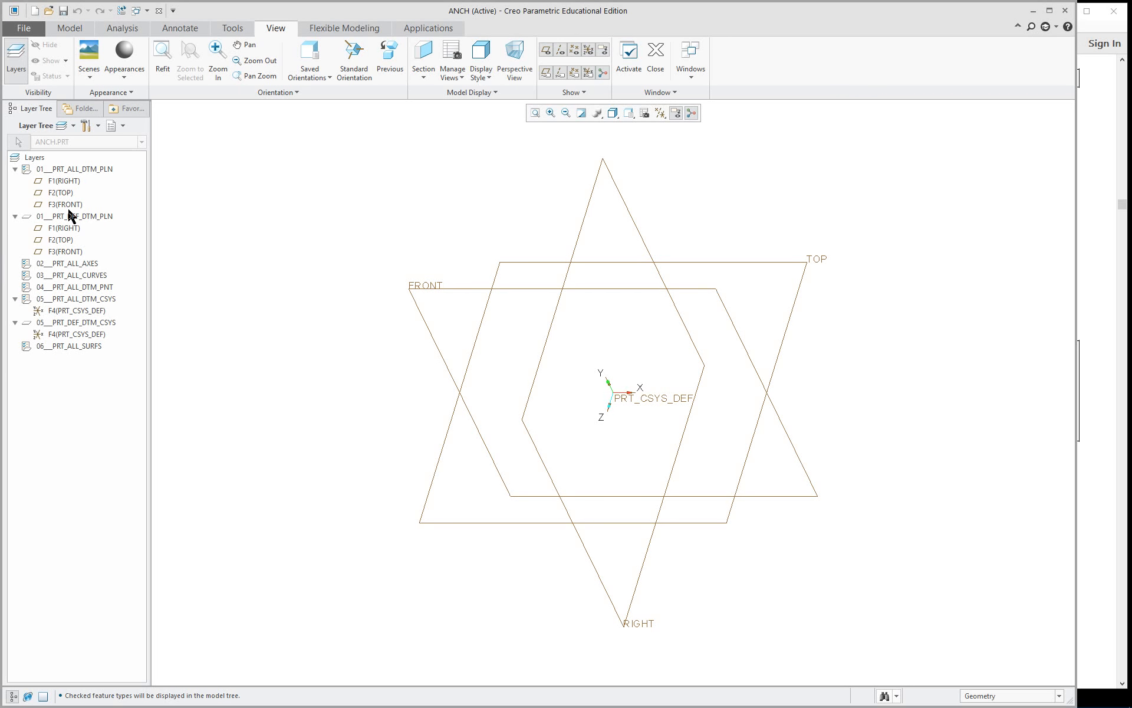
click(114, 126)
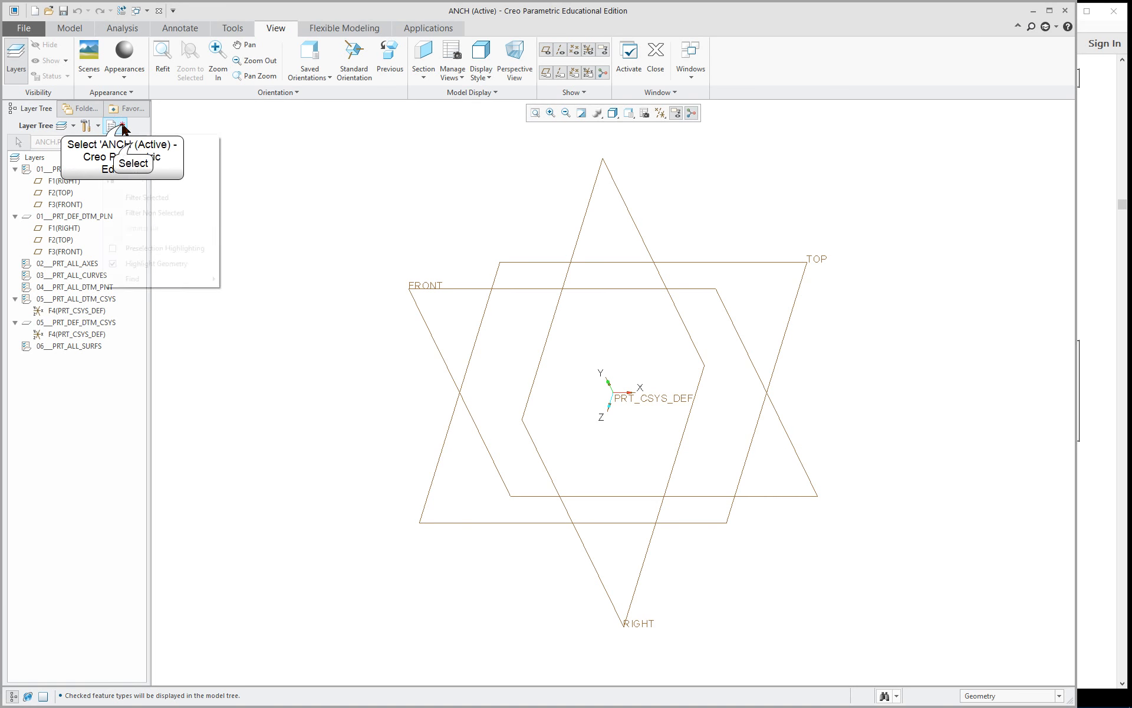
click(134, 145)
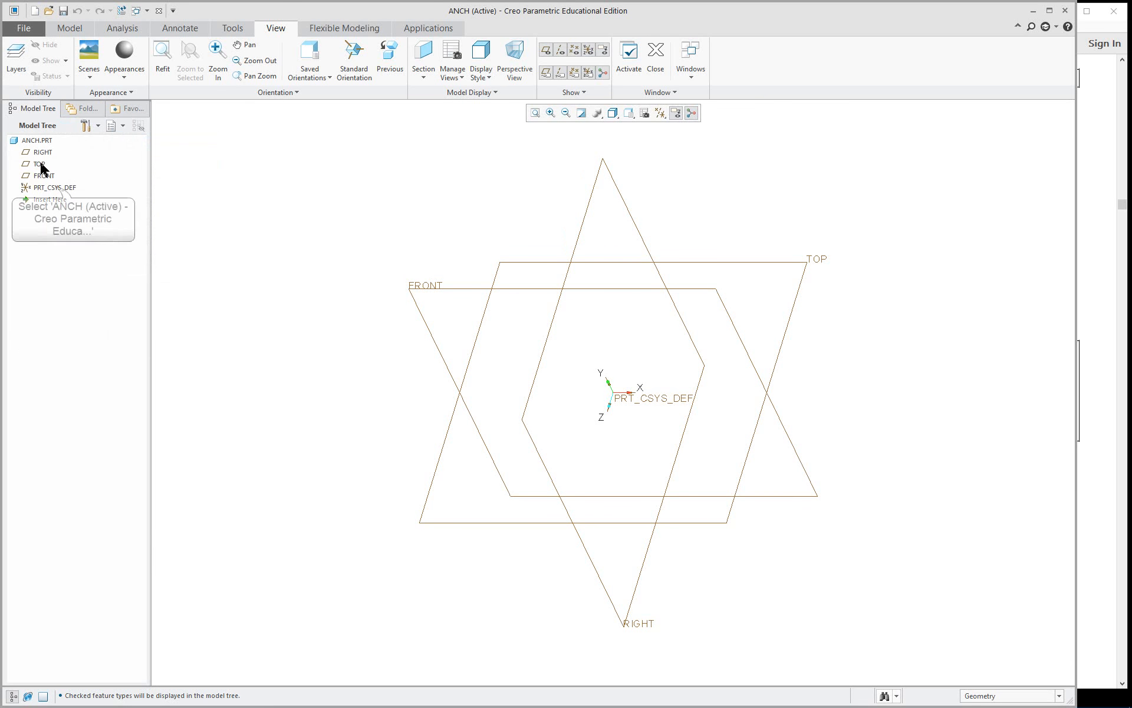
Rename the default coordinate system PRT_CSYS_DEF to ANCHOR.
click(55, 189)
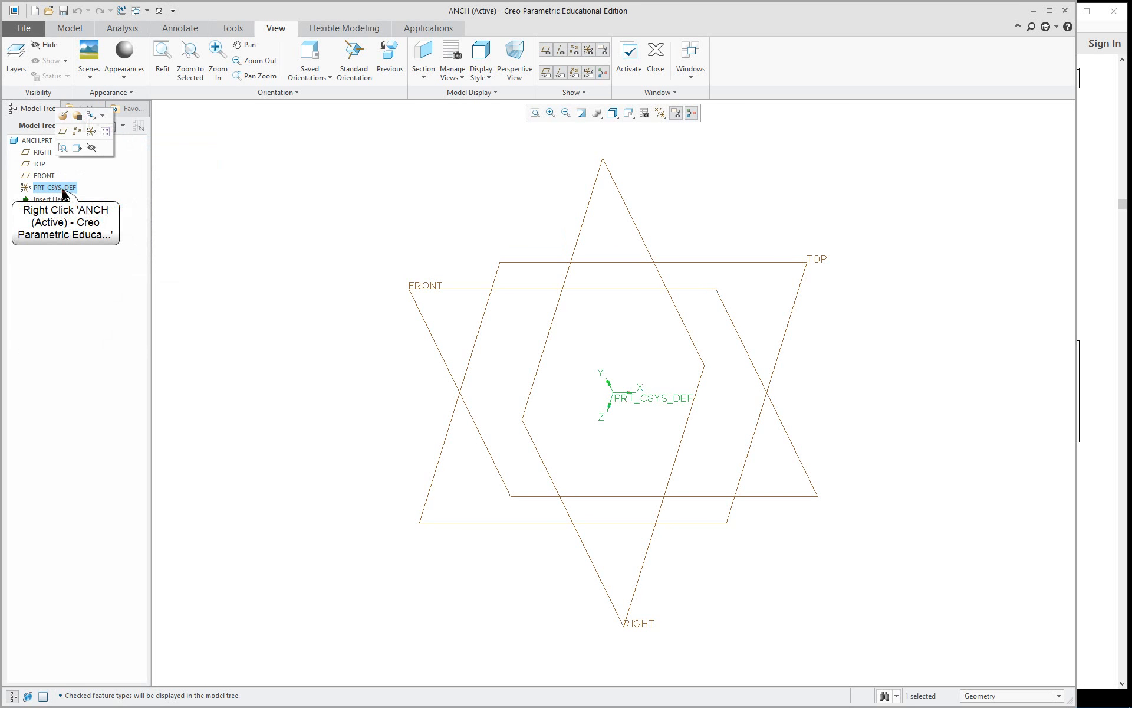
right_click(62, 190)
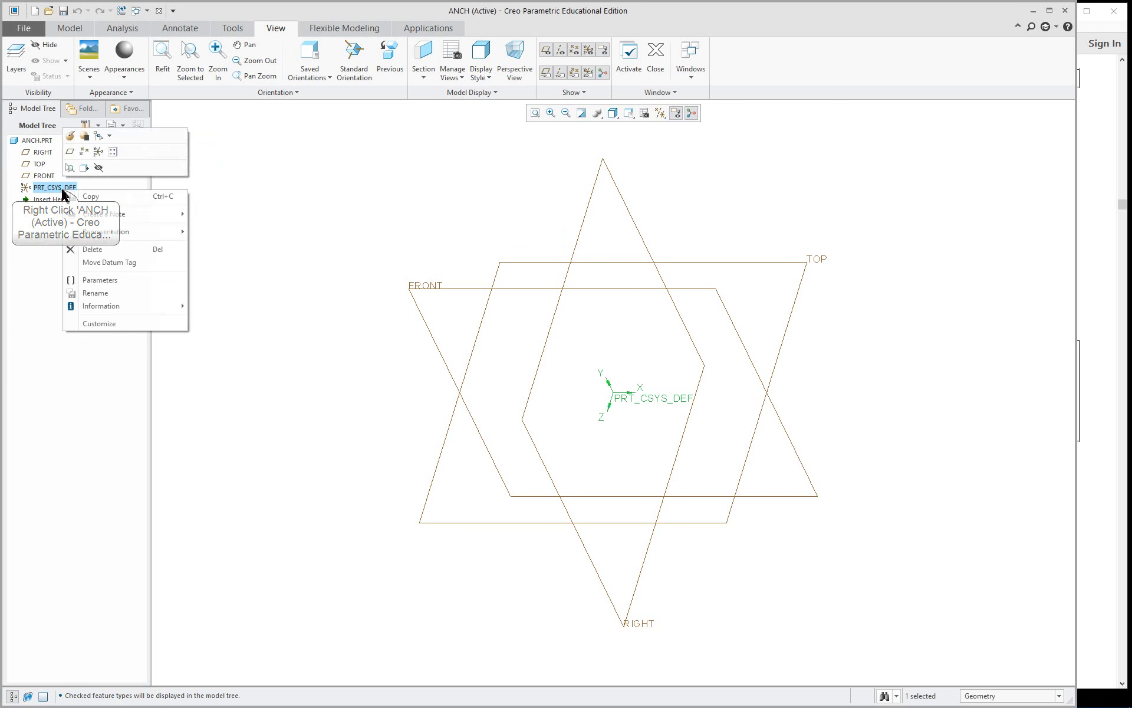
click(112, 293)
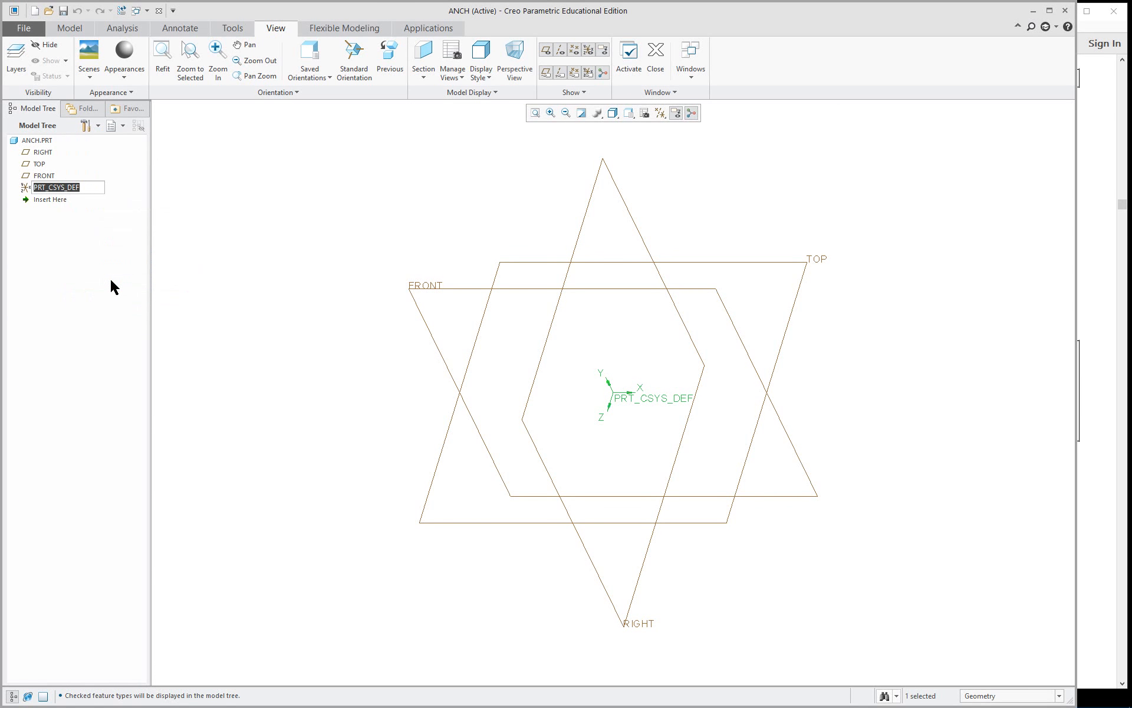
text(anchor)
key(Return)
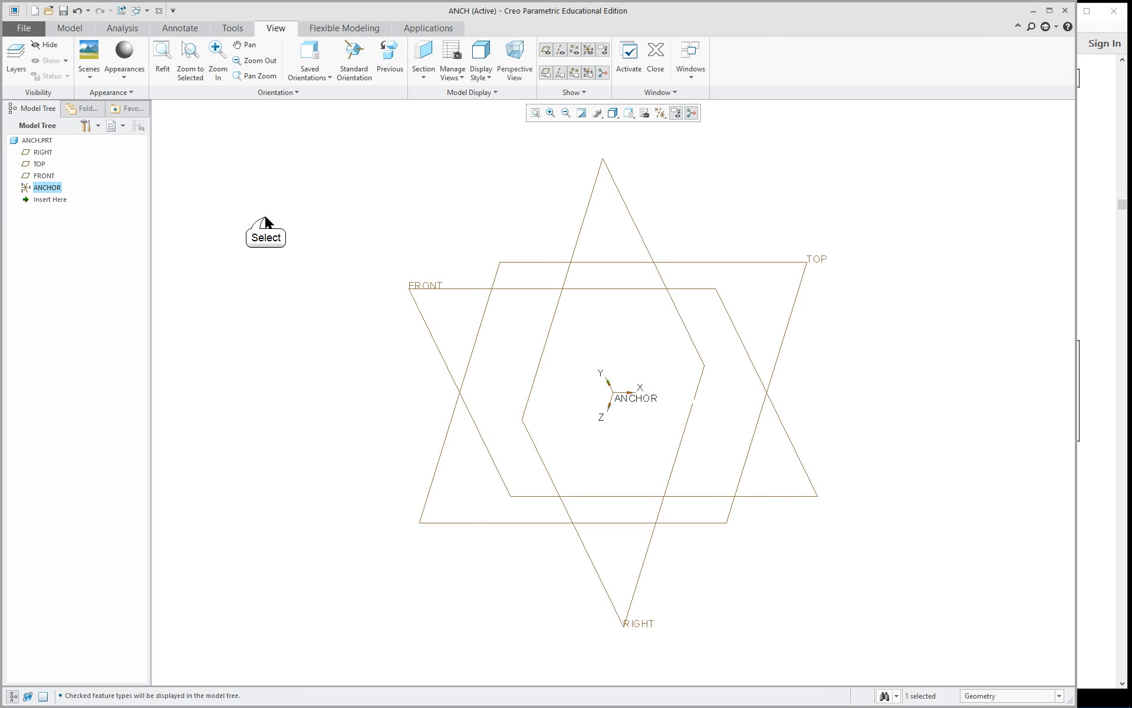
click(365, 275)
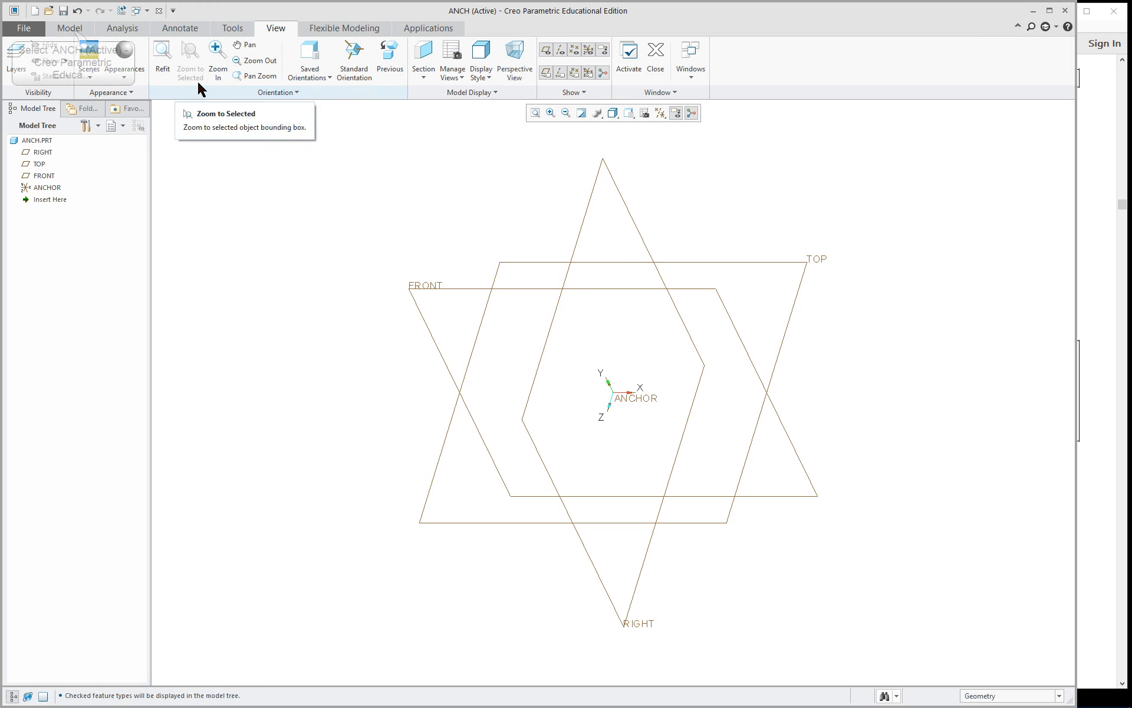
Start an Extrude feature with its sketch on the FRONT datum plane and orient the sketch plane parallel to the screen.
click(71, 30)
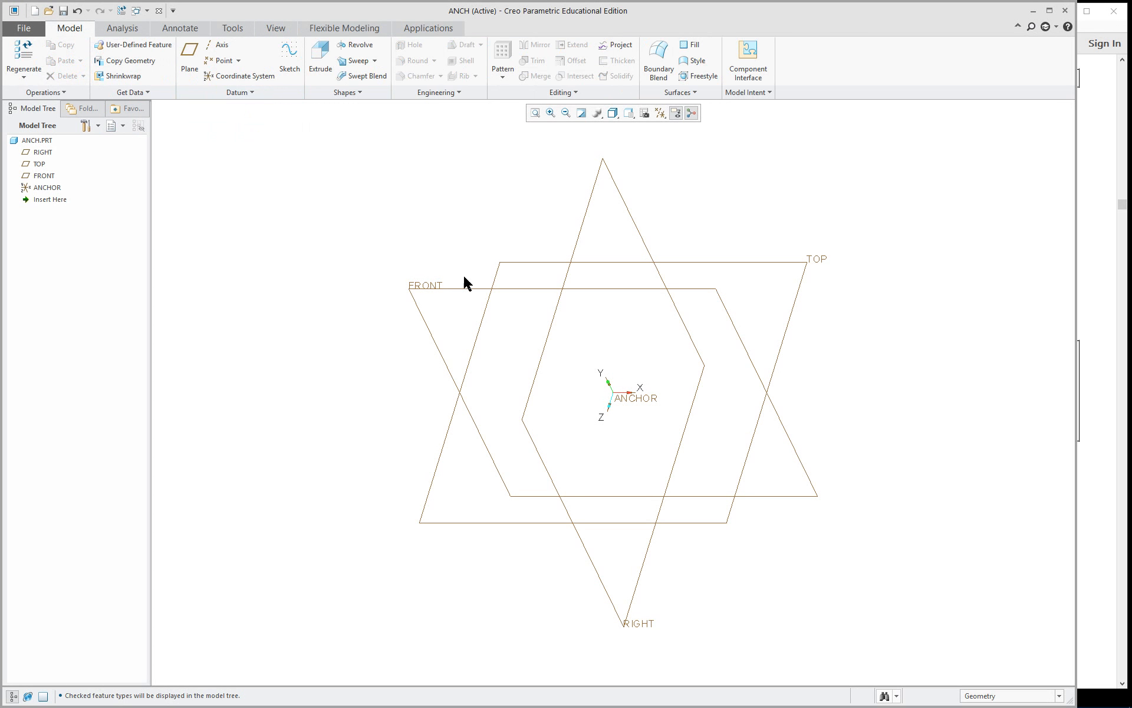
click(435, 295)
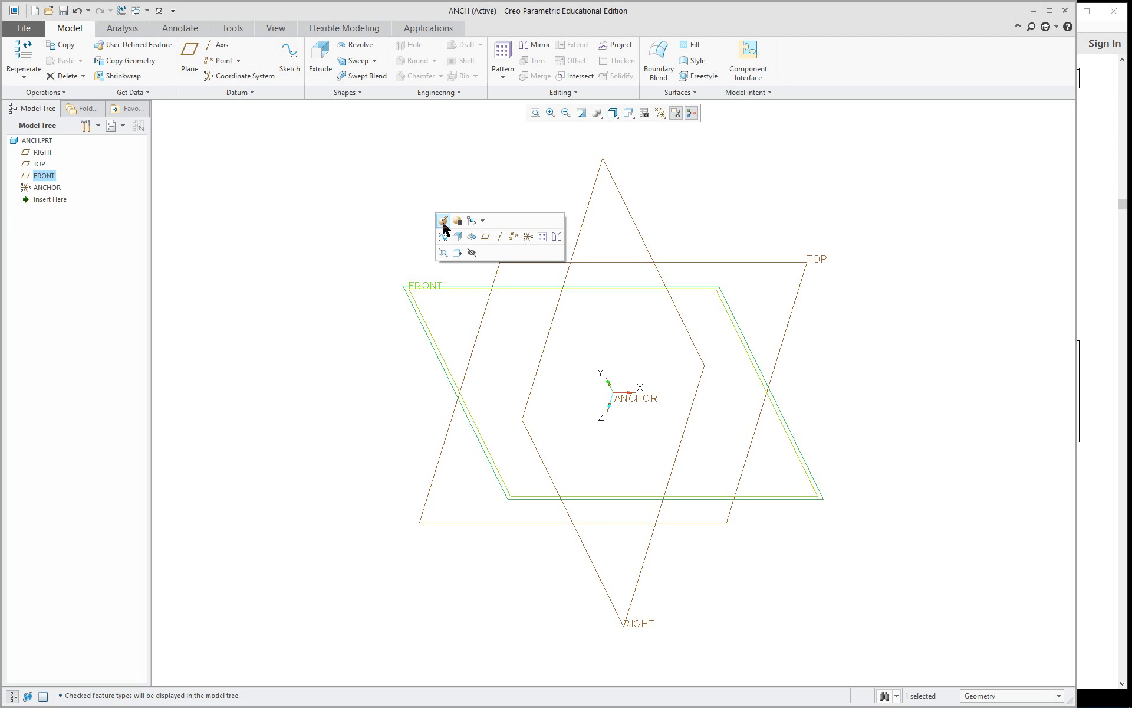
click(472, 220)
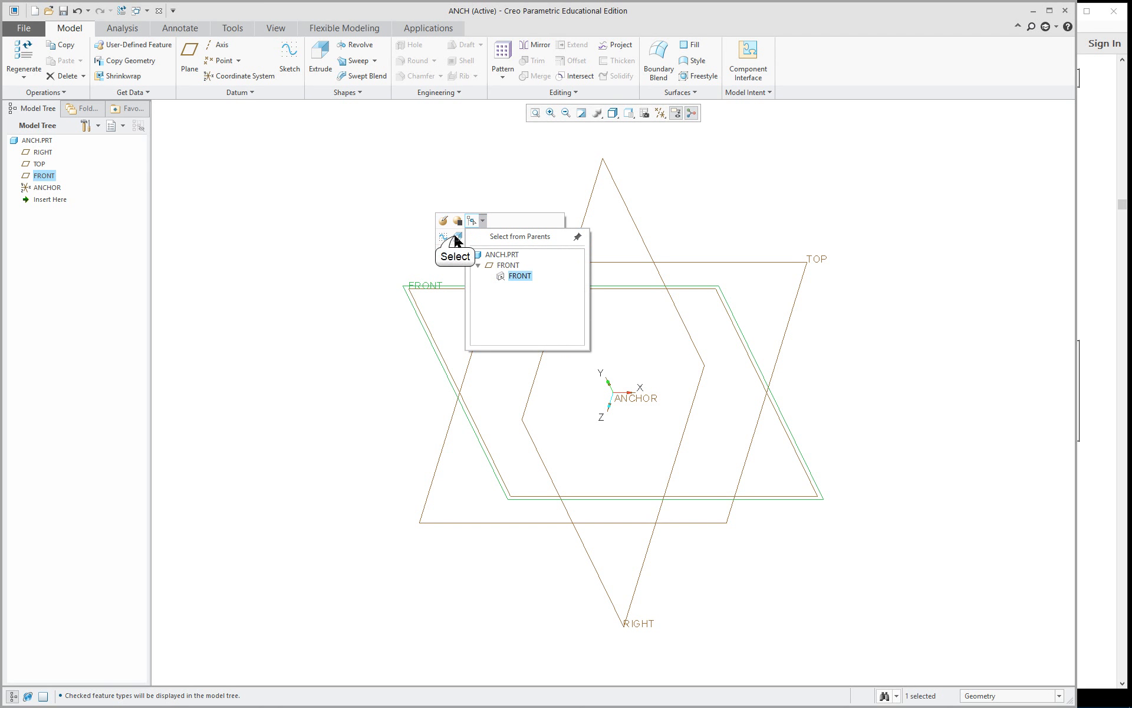
click(456, 236)
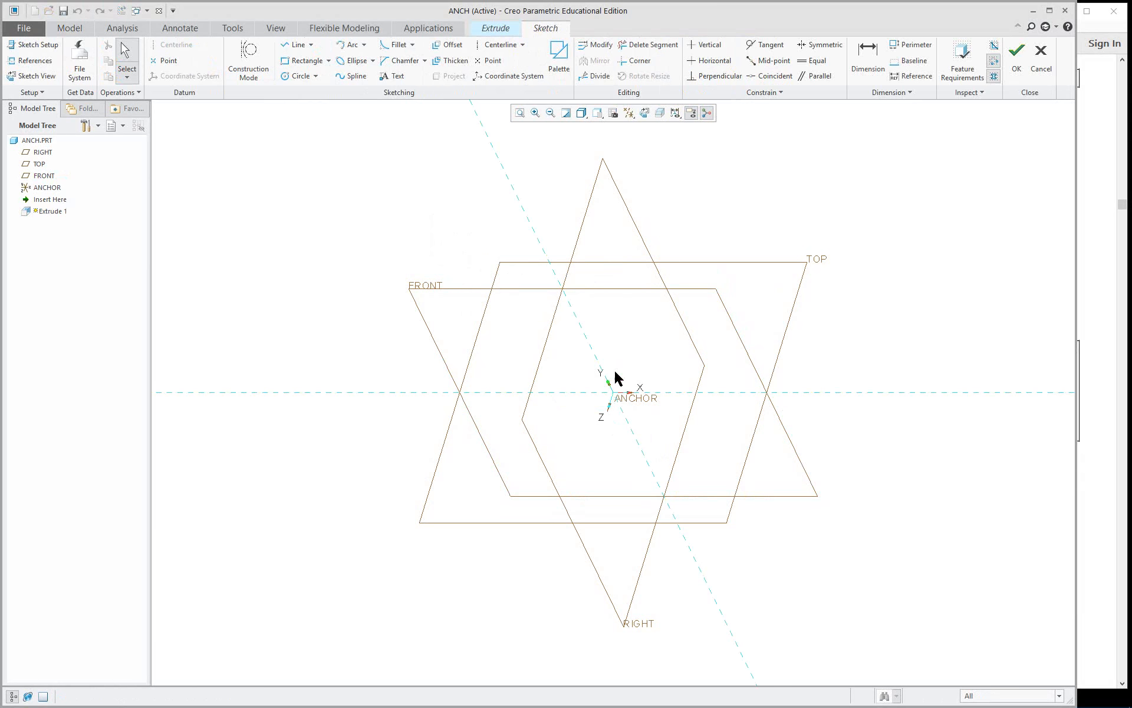
click(644, 113)
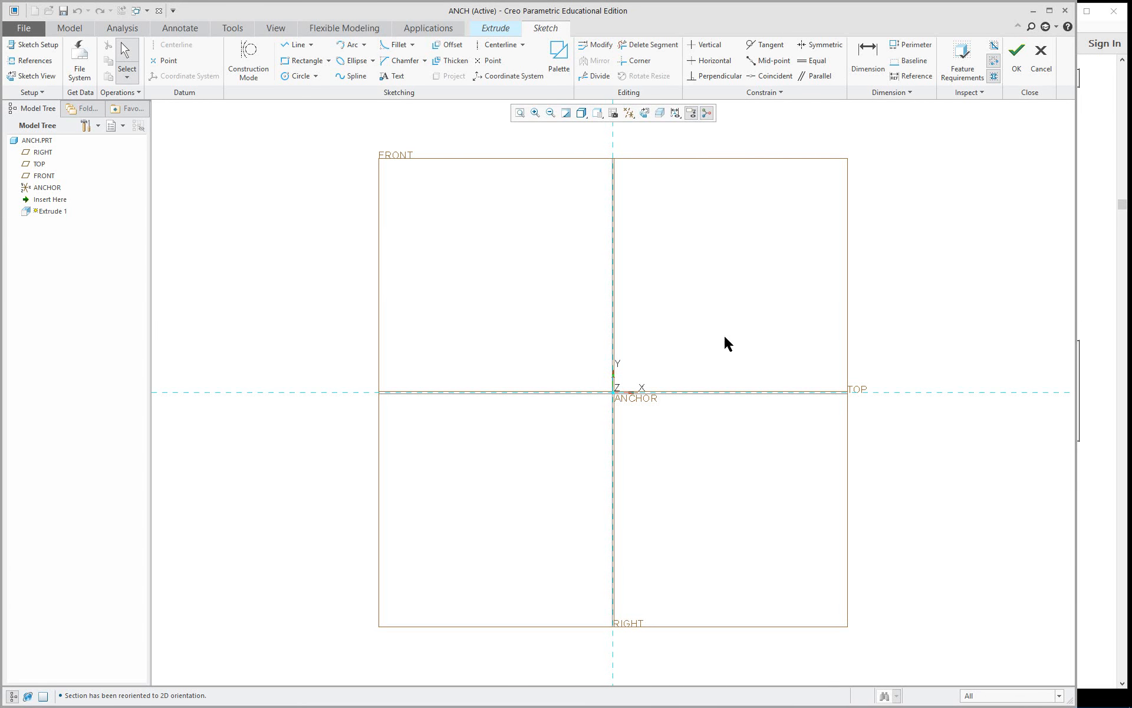
mouse_move(776, 344)
middle_down()
mouse_move(660, 357)
mouse_move(733, 342)
mouse_move(722, 360)
middle_up()
click(644, 113)
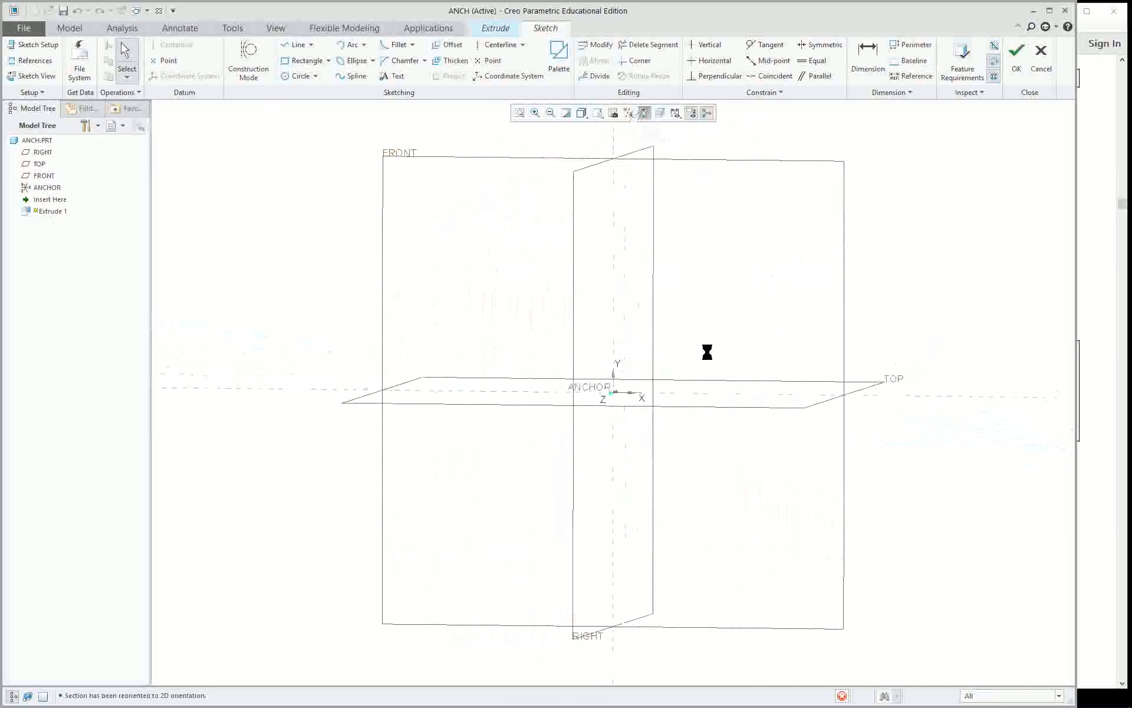
shift+middle_drag(726, 377, 572, 390)
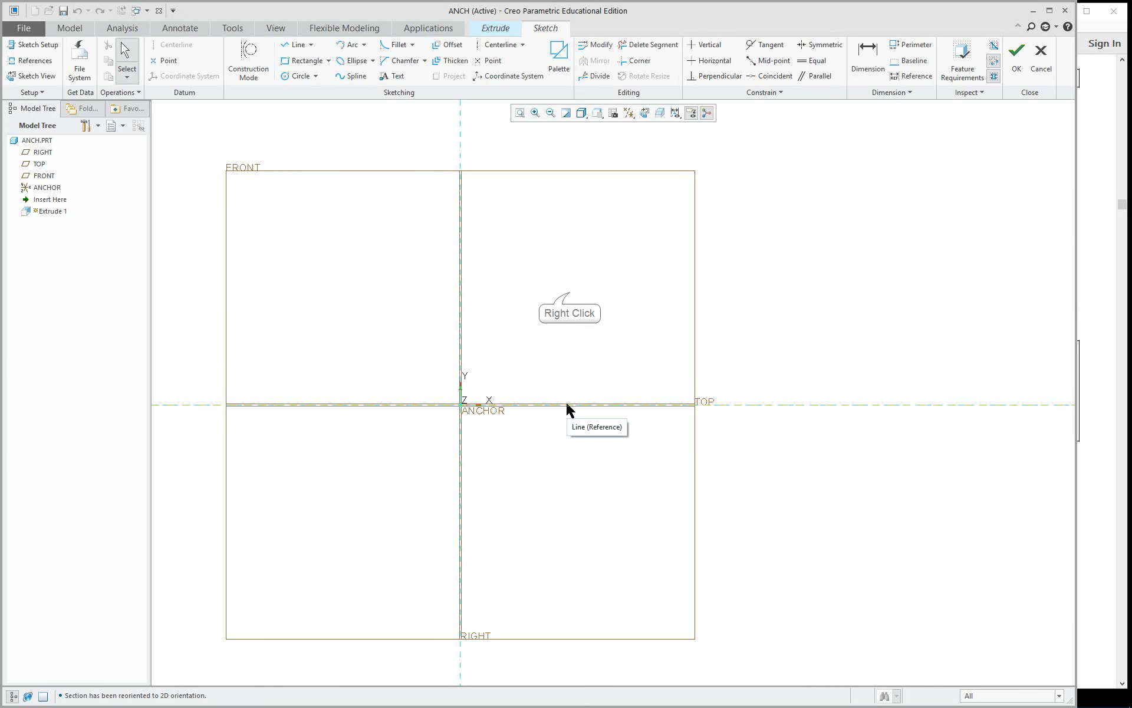
Review the sketch references on the RIGHT and TOP datum planes.
right_click(571, 297)
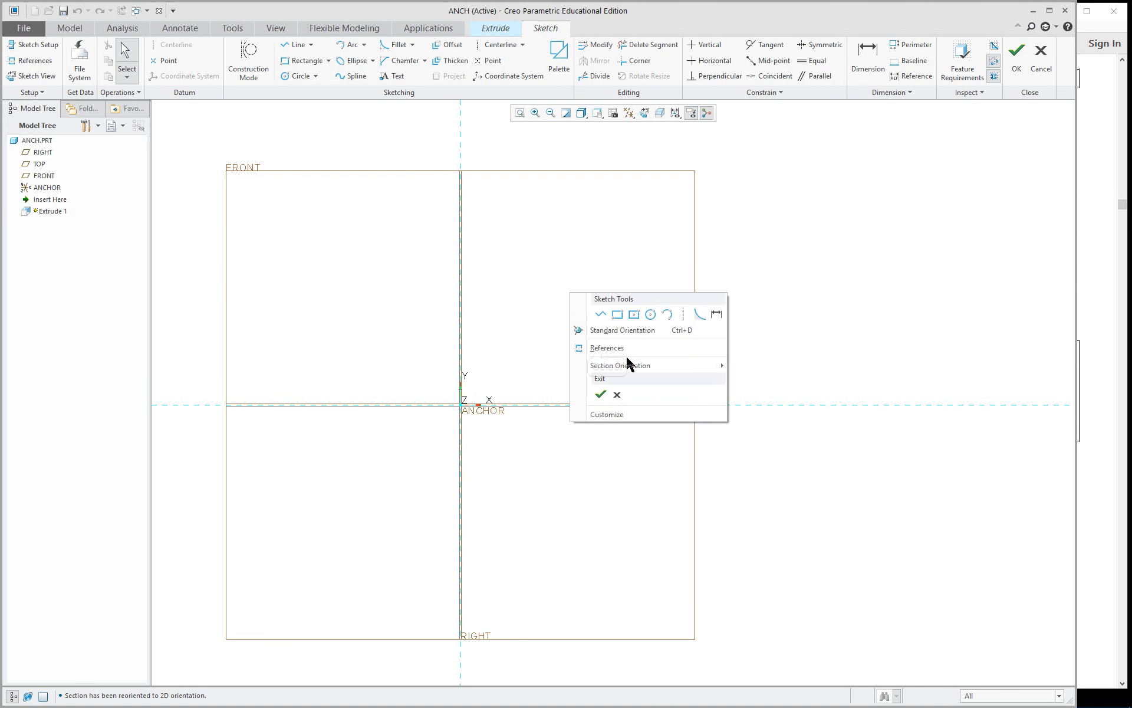
click(608, 347)
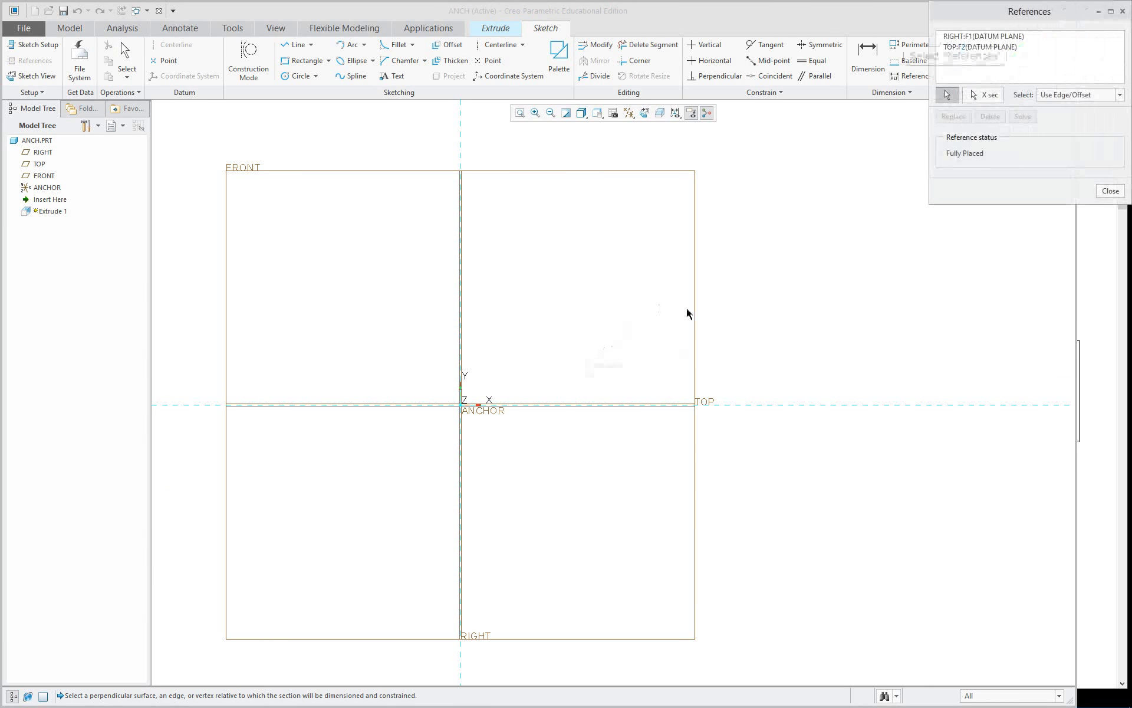
click(956, 38)
click(956, 47)
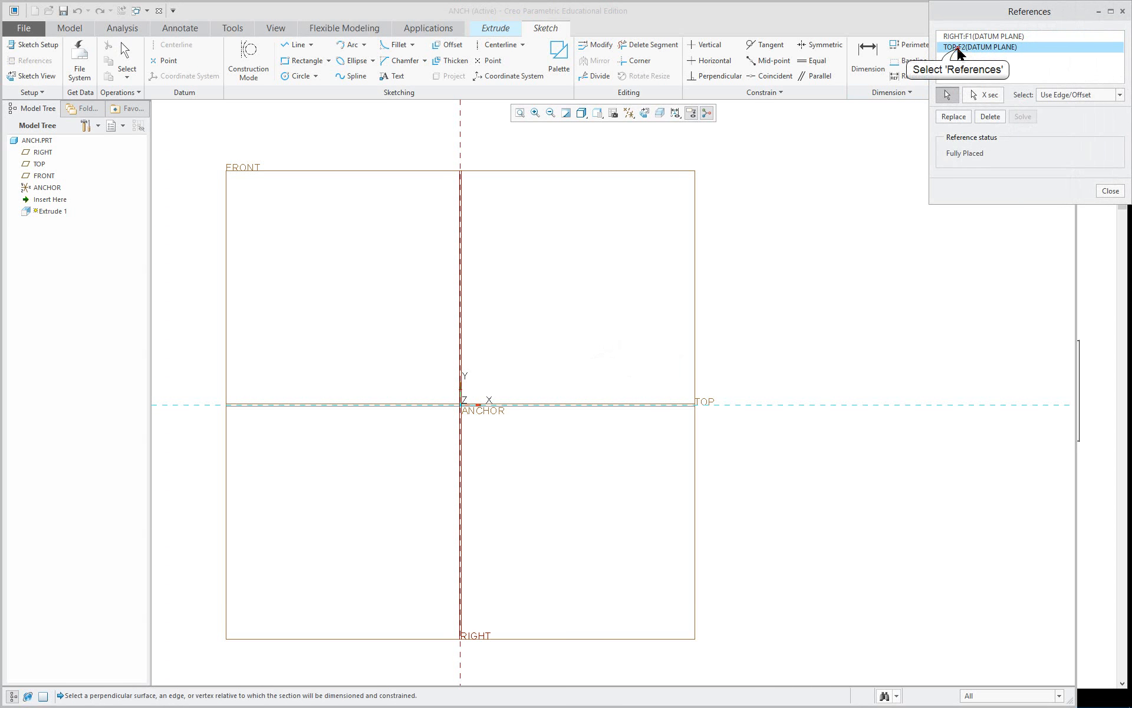
click(1110, 192)
Sketch a closed four-line profile from the origin, about 313 wide, with vertical sides about 201 and 121 high joined by a sloped line.
right_click(790, 262)
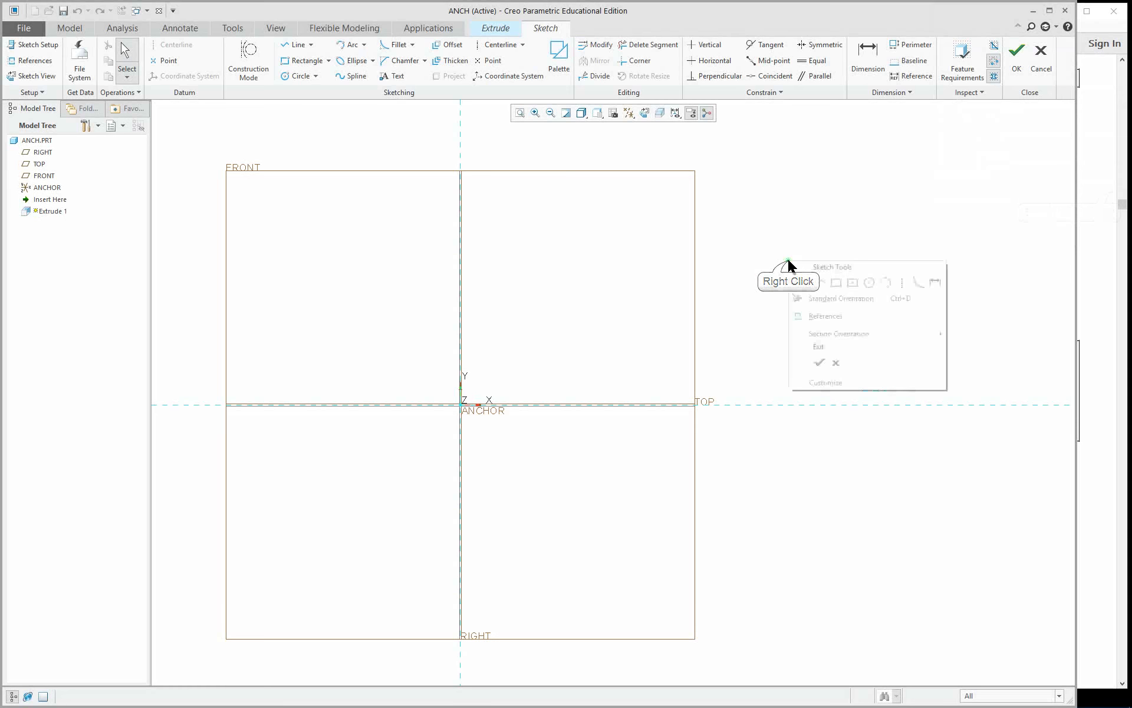
click(819, 283)
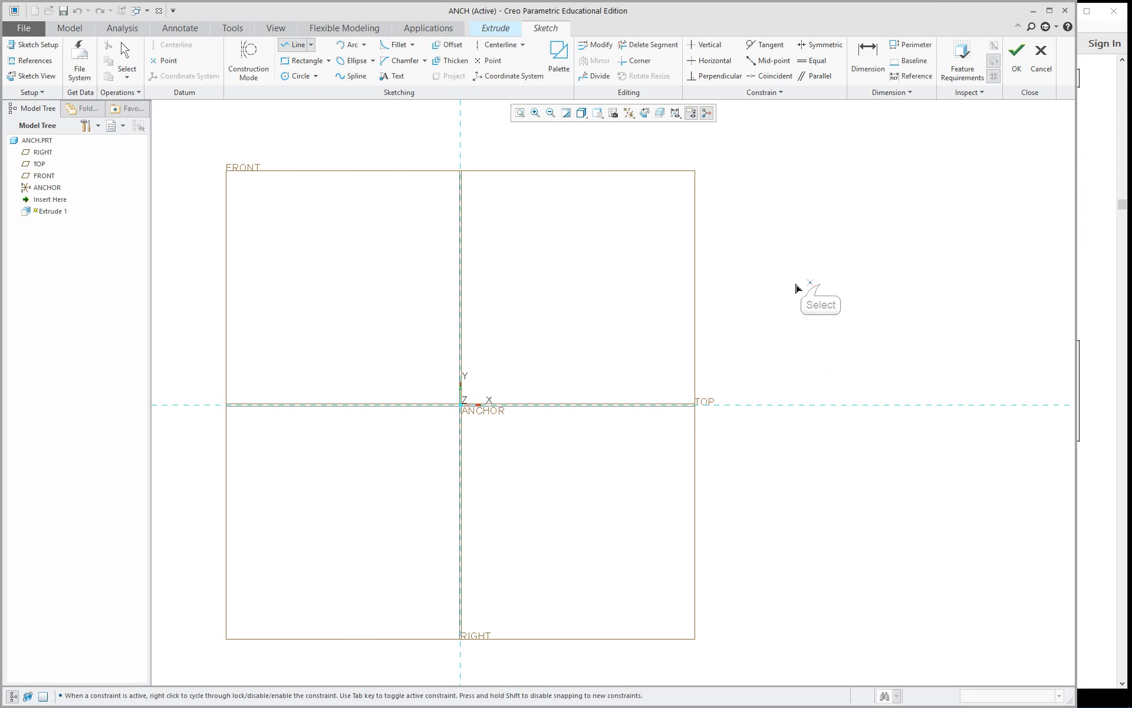
click(461, 406)
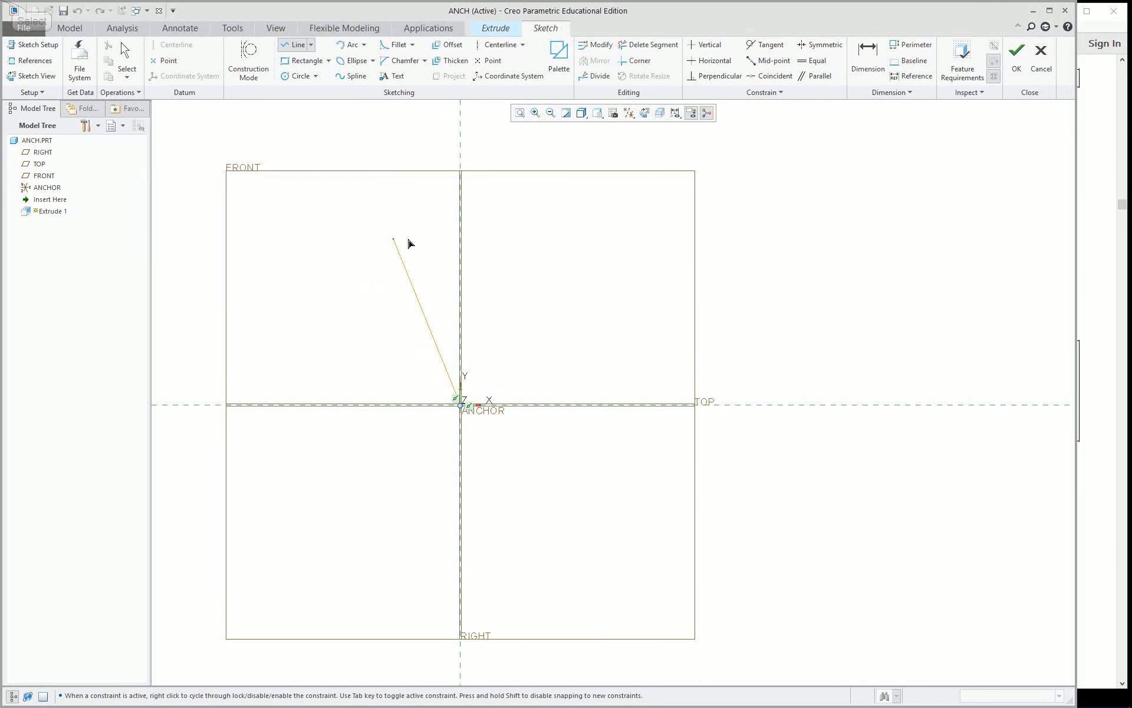
click(461, 221)
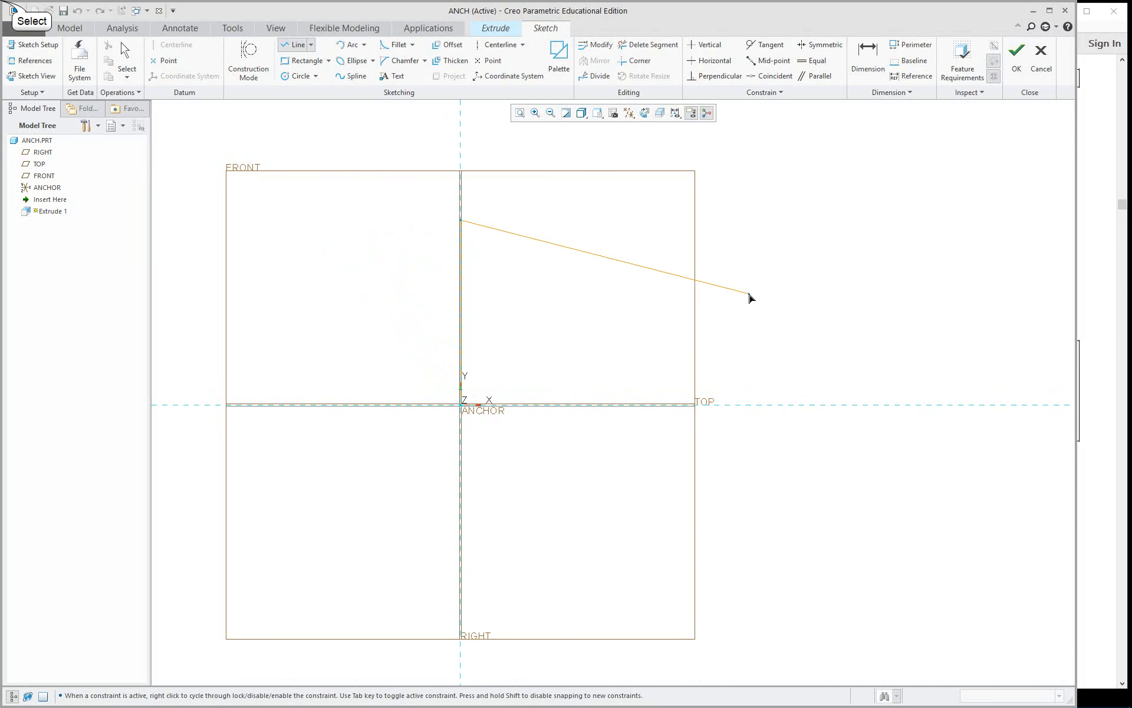
click(749, 293)
click(749, 405)
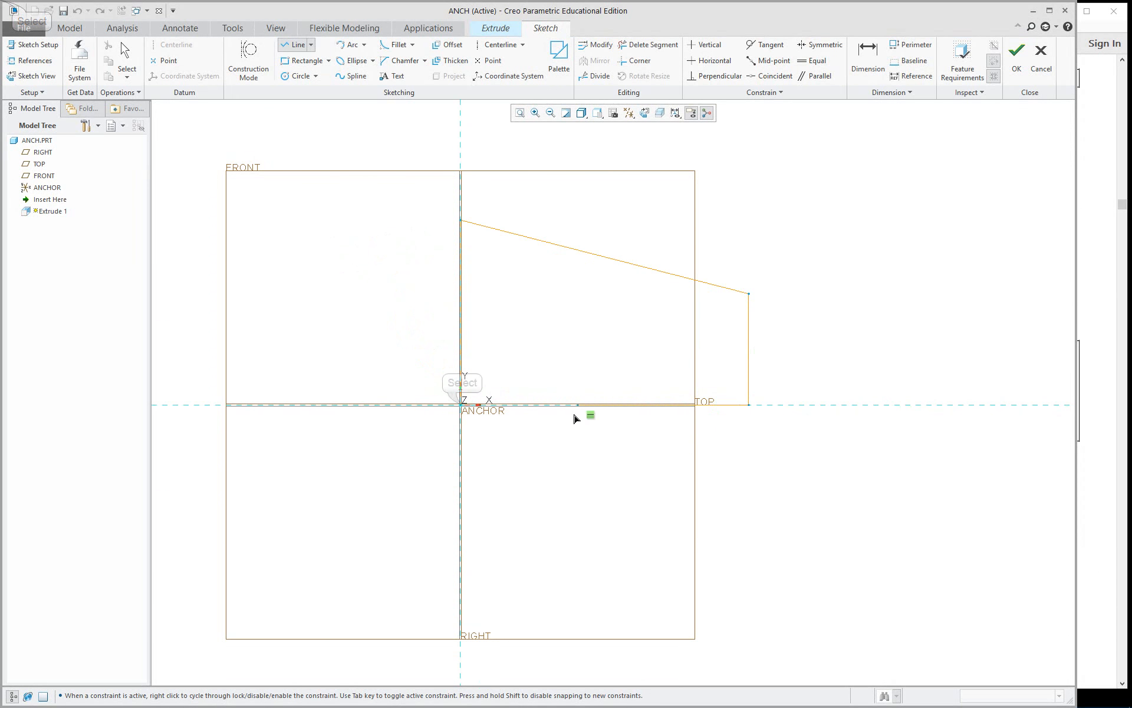
click(461, 405)
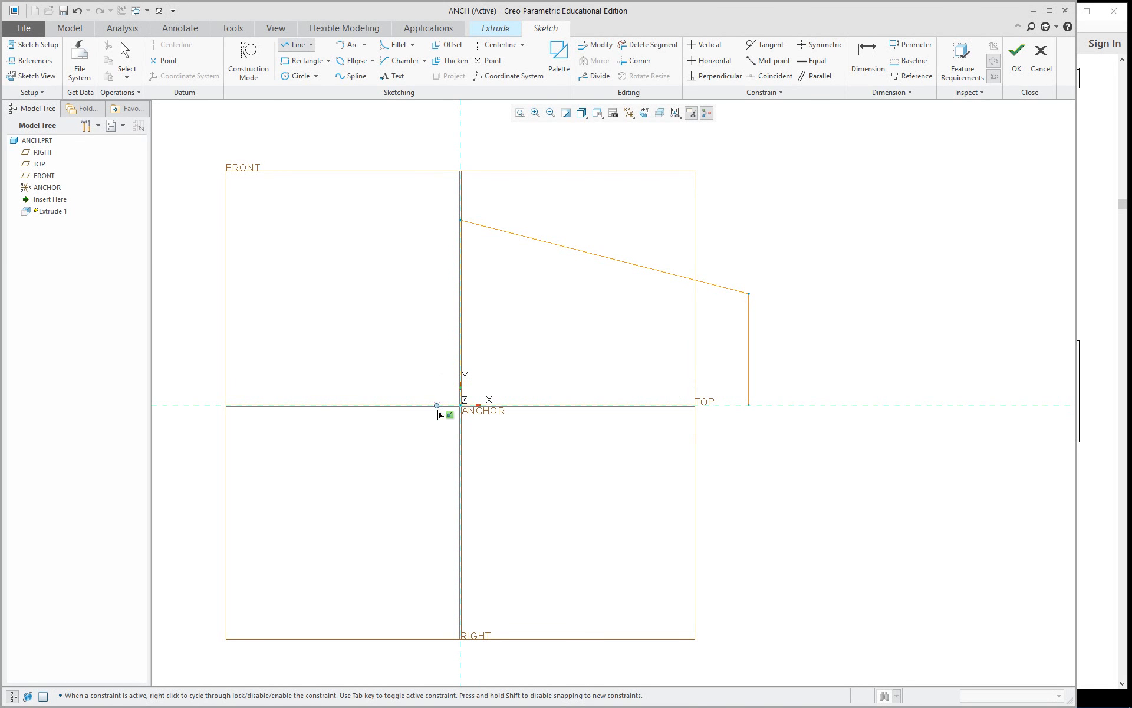
click(749, 404)
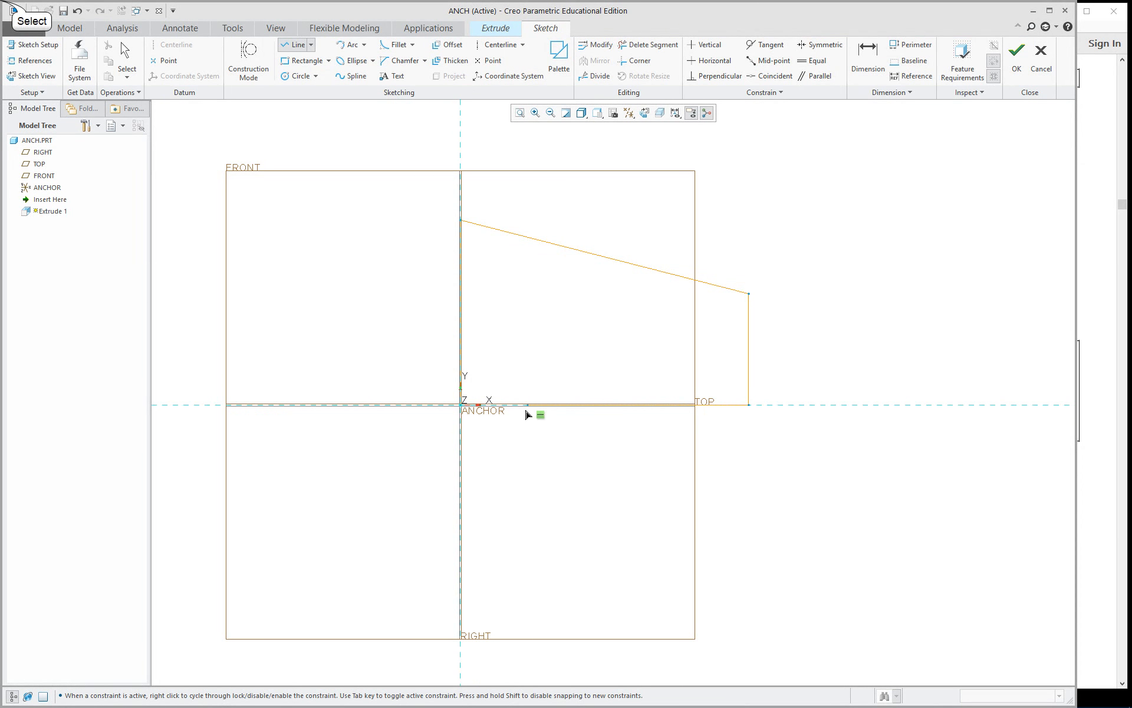
click(461, 404)
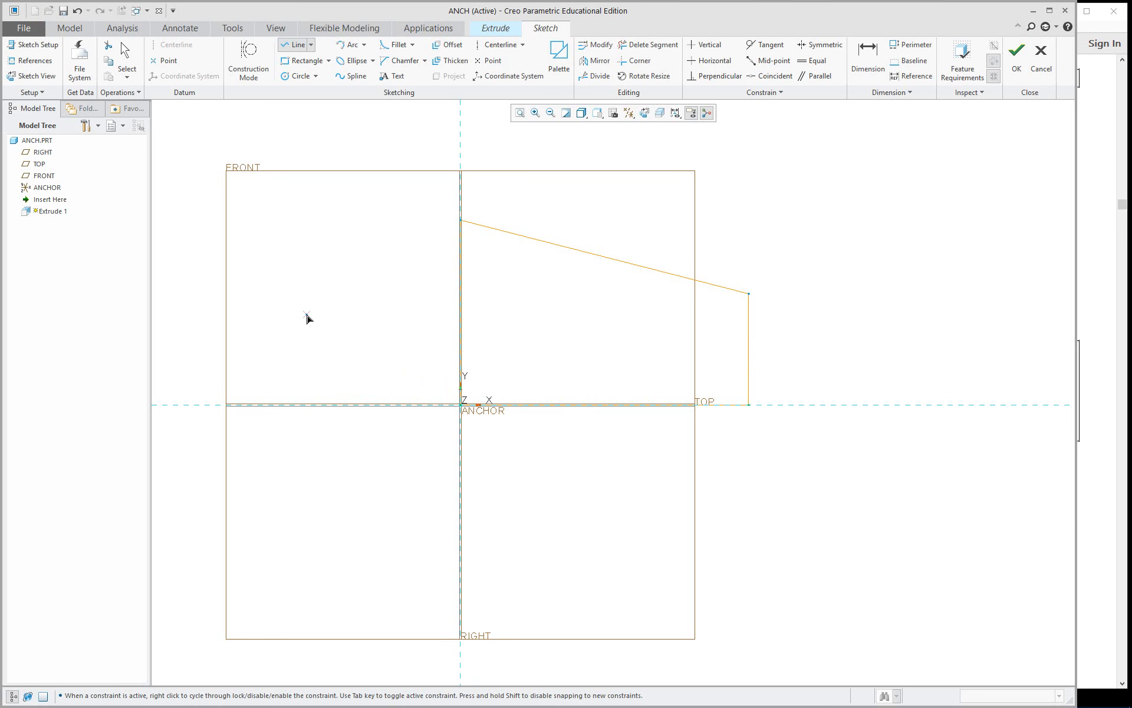
middle_click(307, 319)
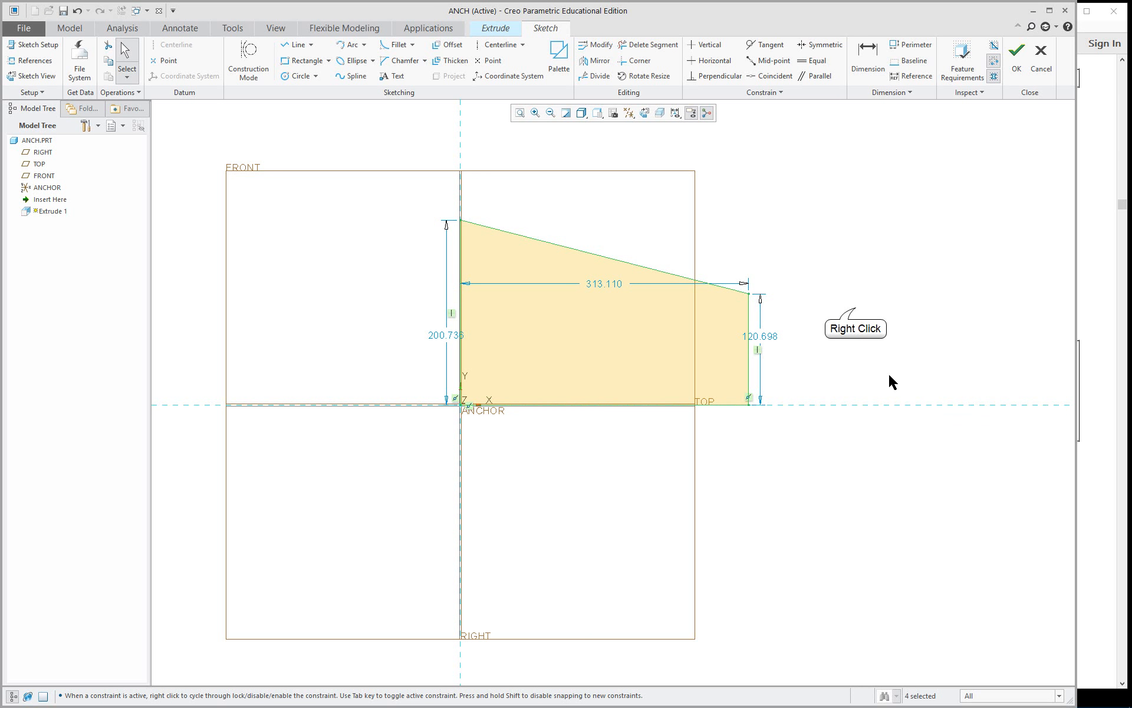
Fillet the corner between the sloped line and the taller vertical line with a radius of about 59.
right_click(856, 312)
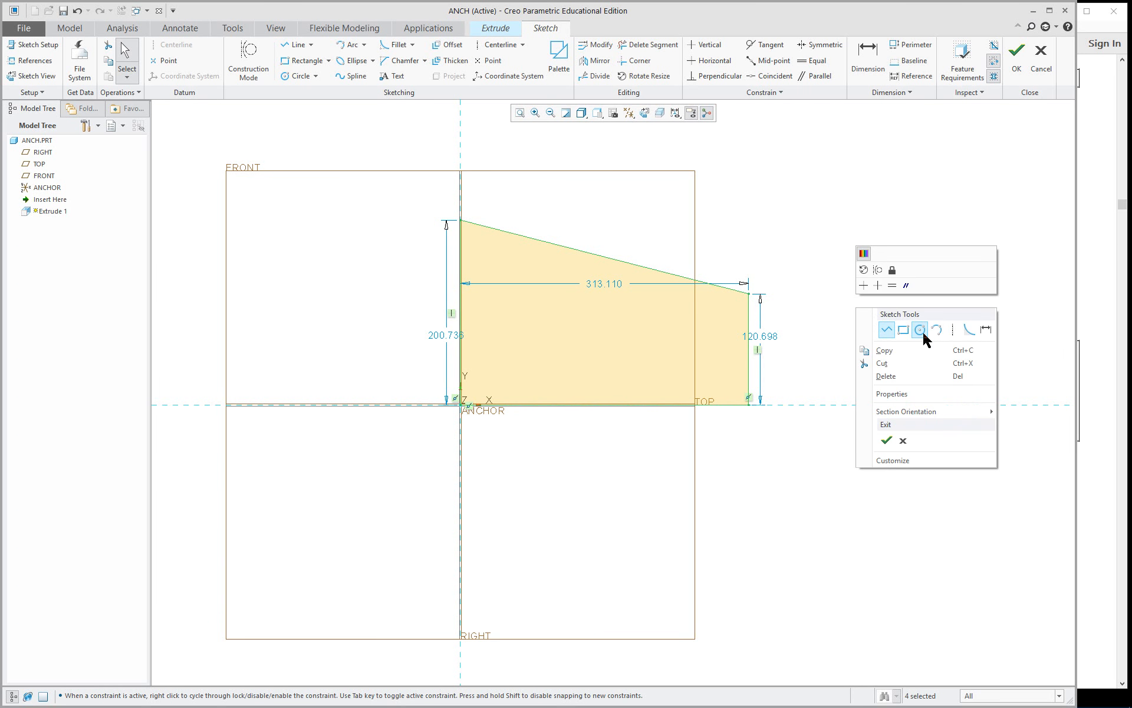
click(967, 332)
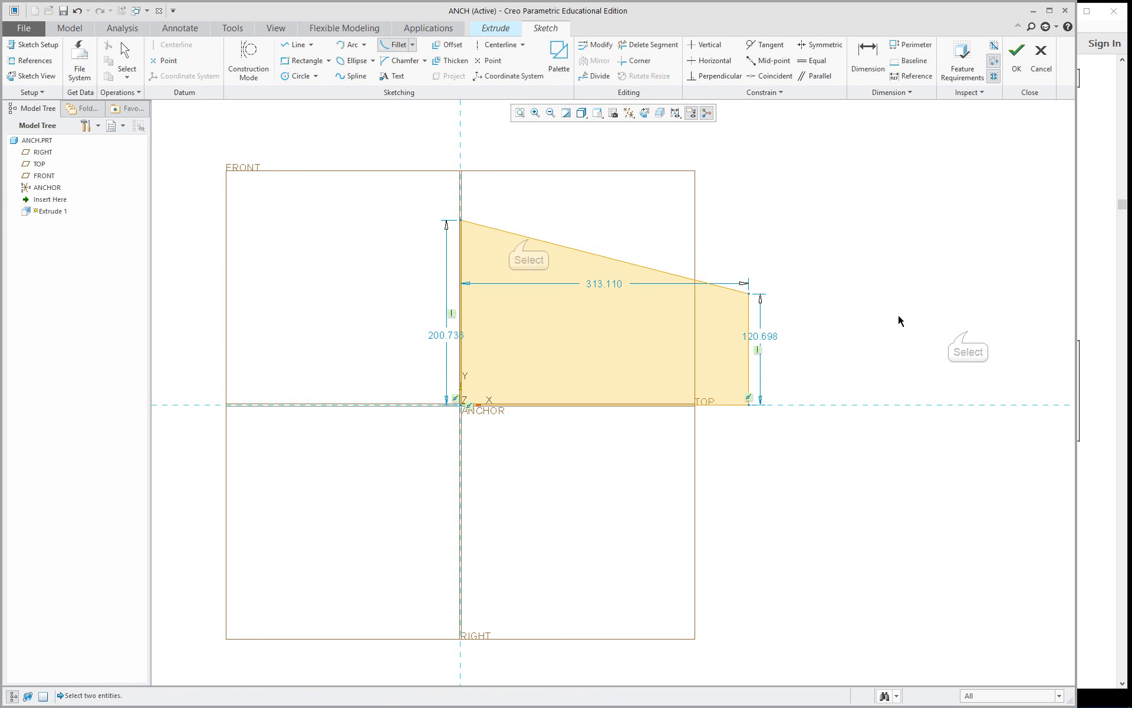
click(529, 241)
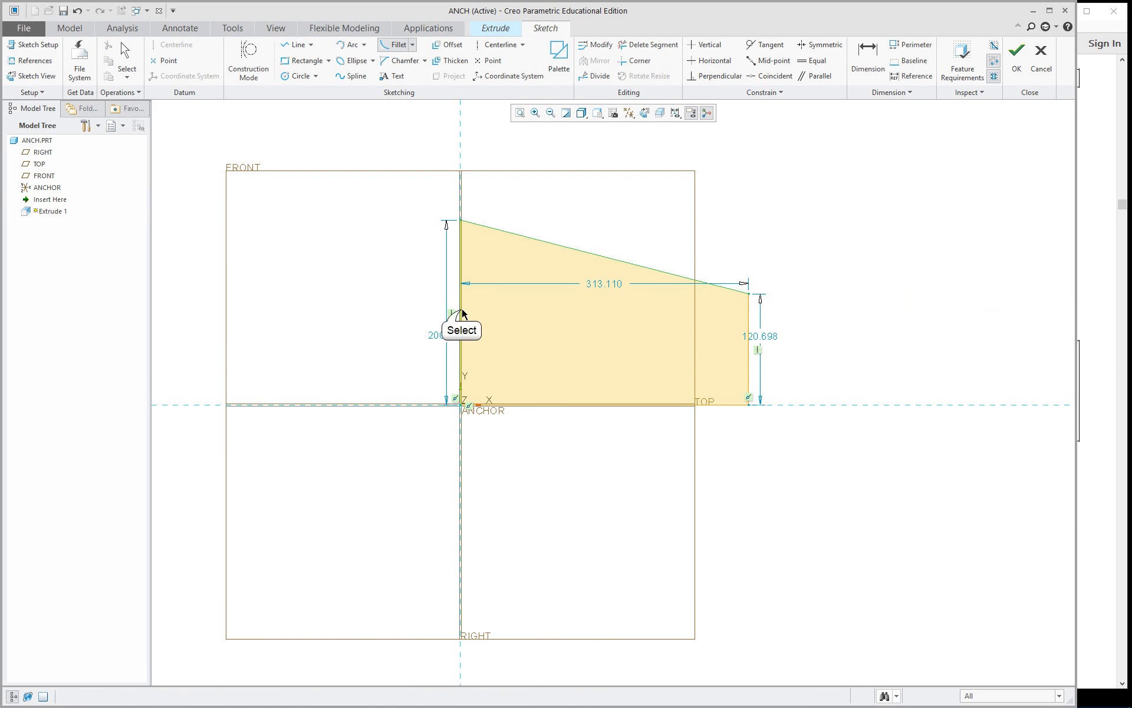
click(462, 312)
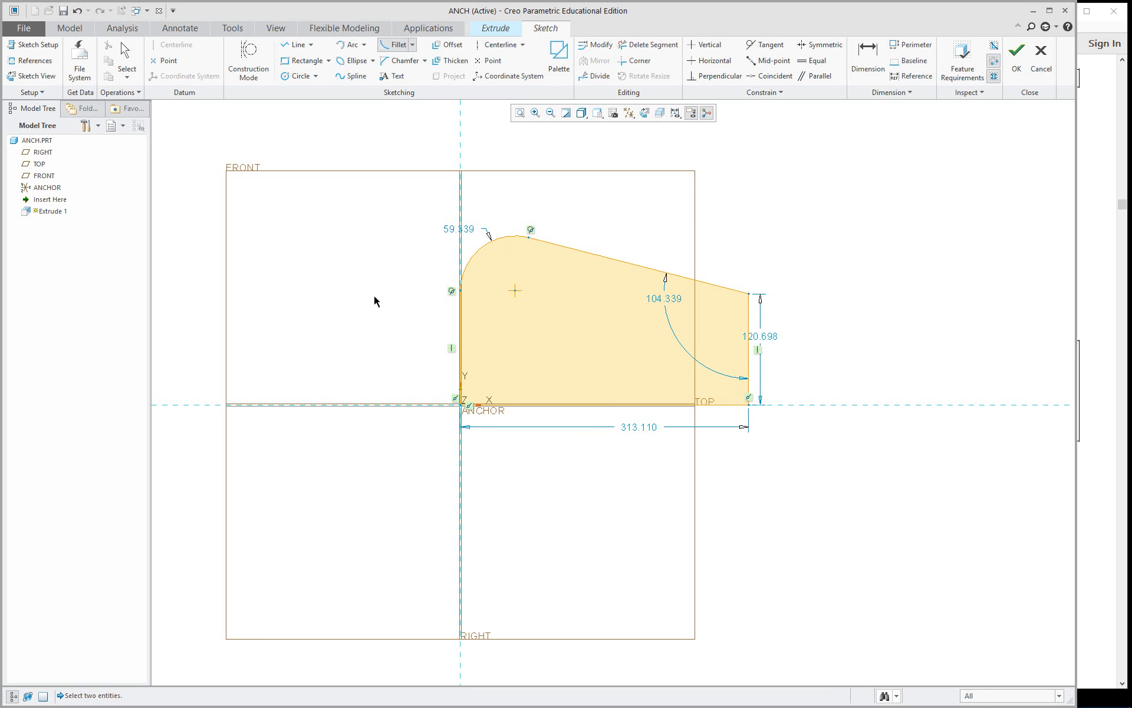
Dimension the angle between the sloped line and the horizontal base line and set it to 25 degrees.
right_click(641, 283)
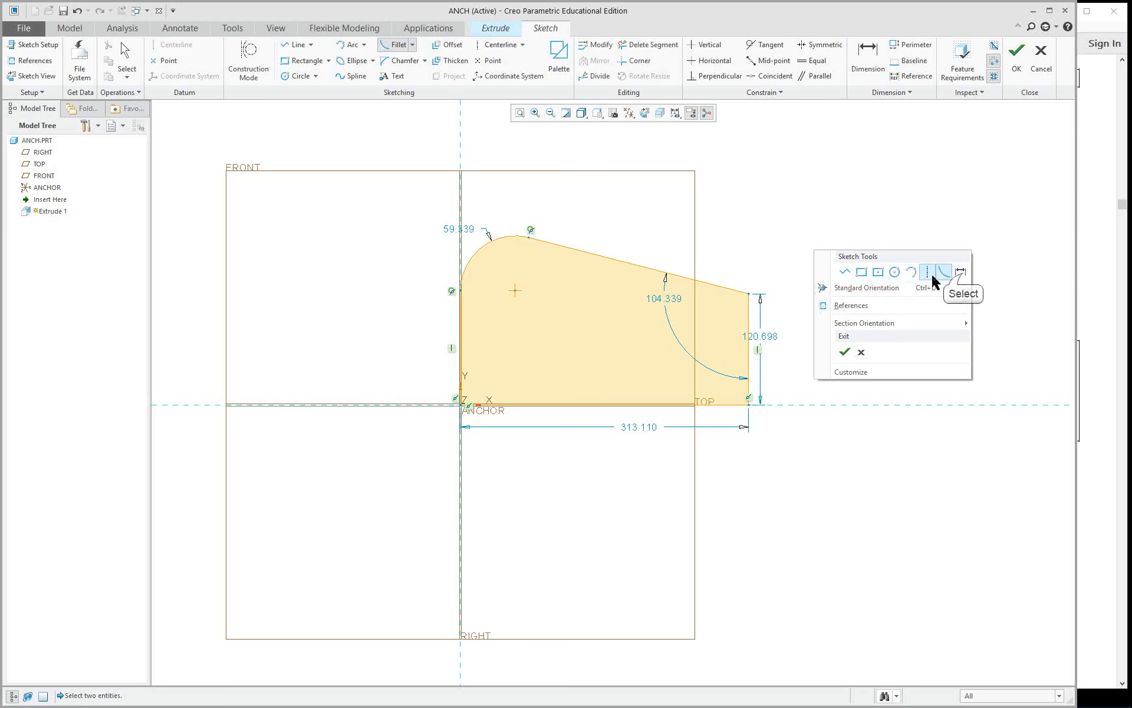
click(961, 272)
click(664, 276)
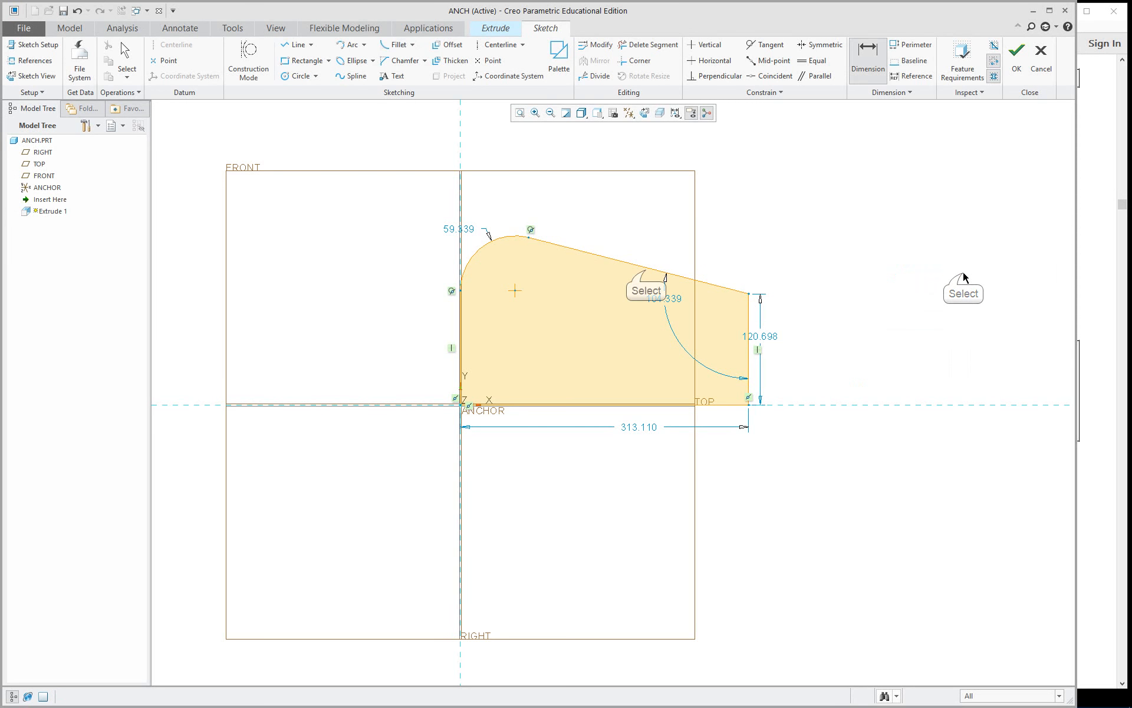
click(646, 271)
click(609, 404)
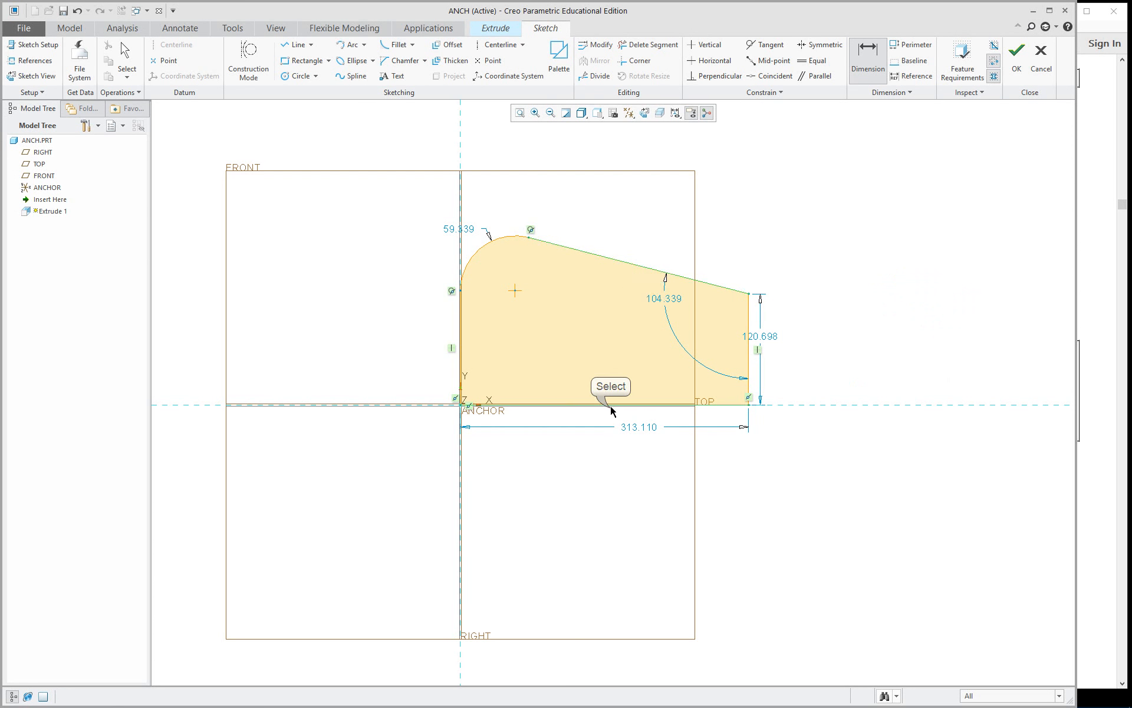
middle_click(622, 335)
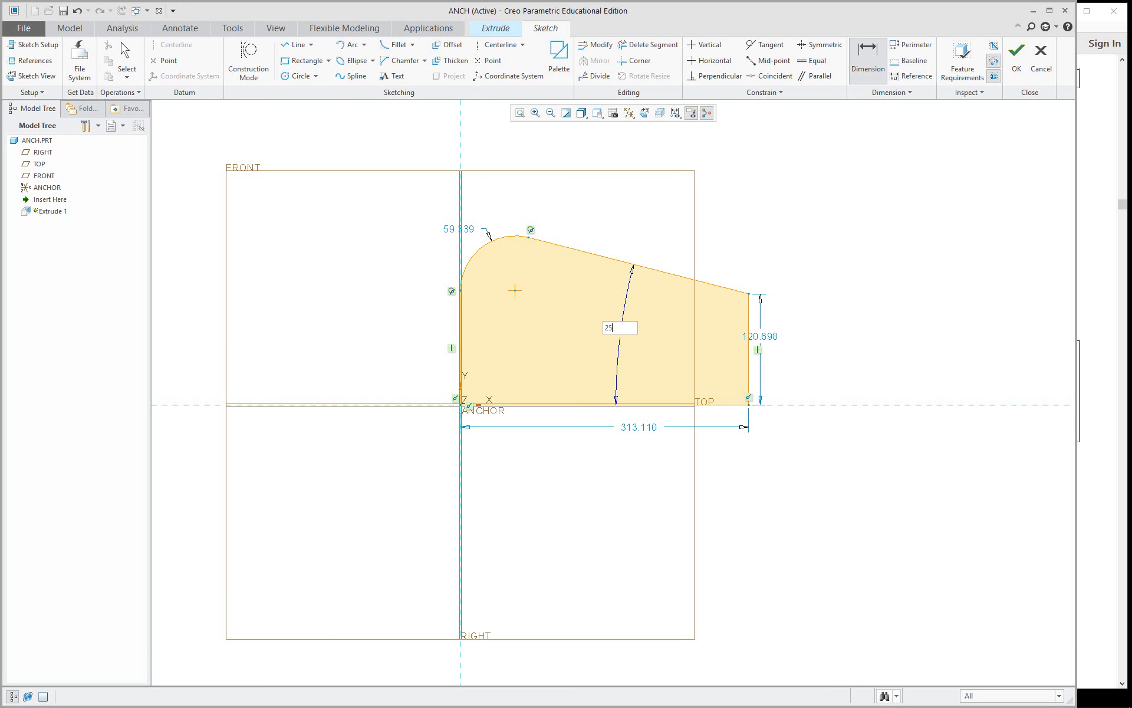
text(25)
key(Return)
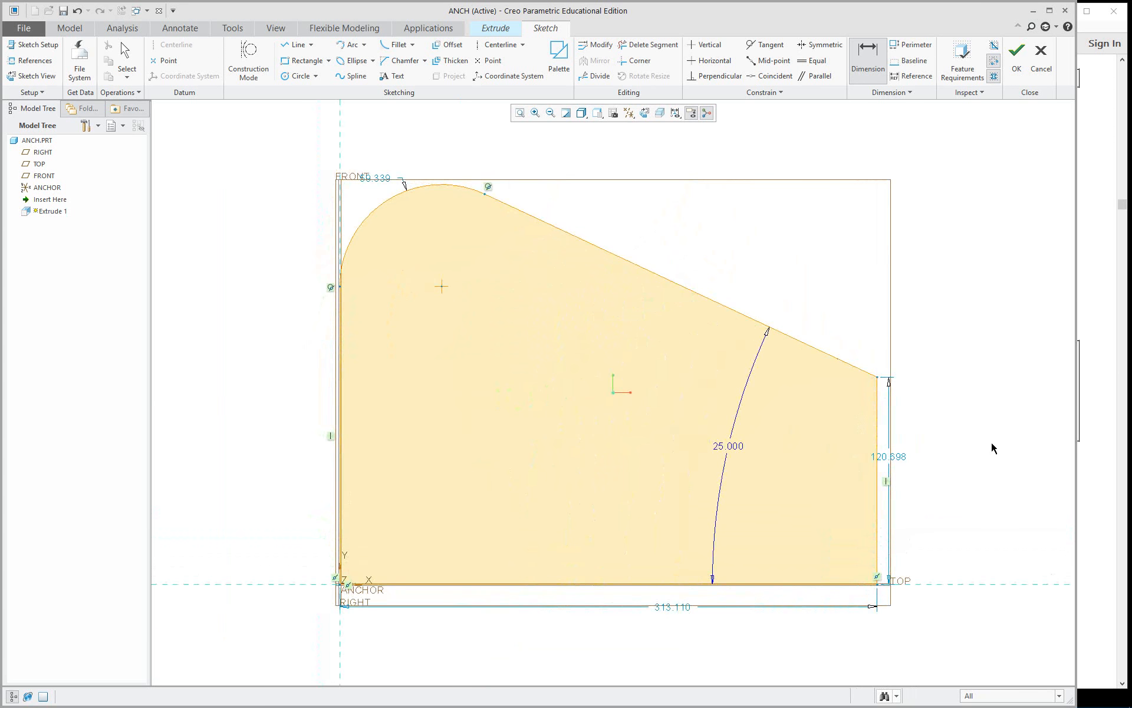
scroll(948, 454, up, 1)
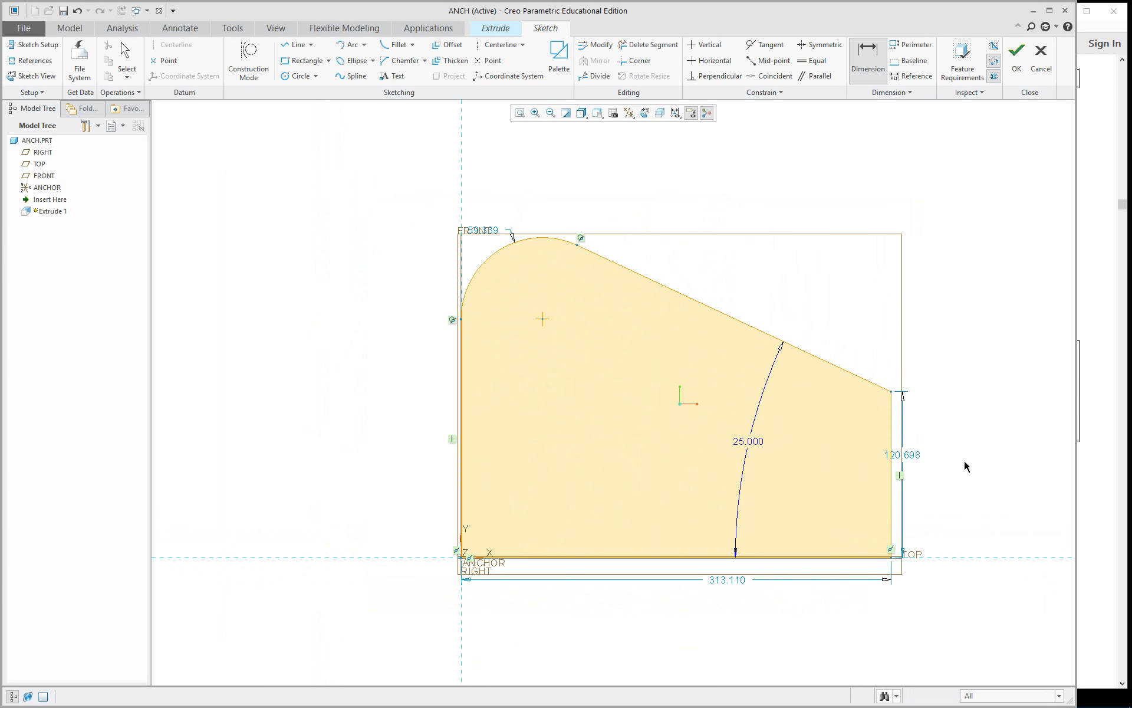
middle_drag(965, 466, 835, 435)
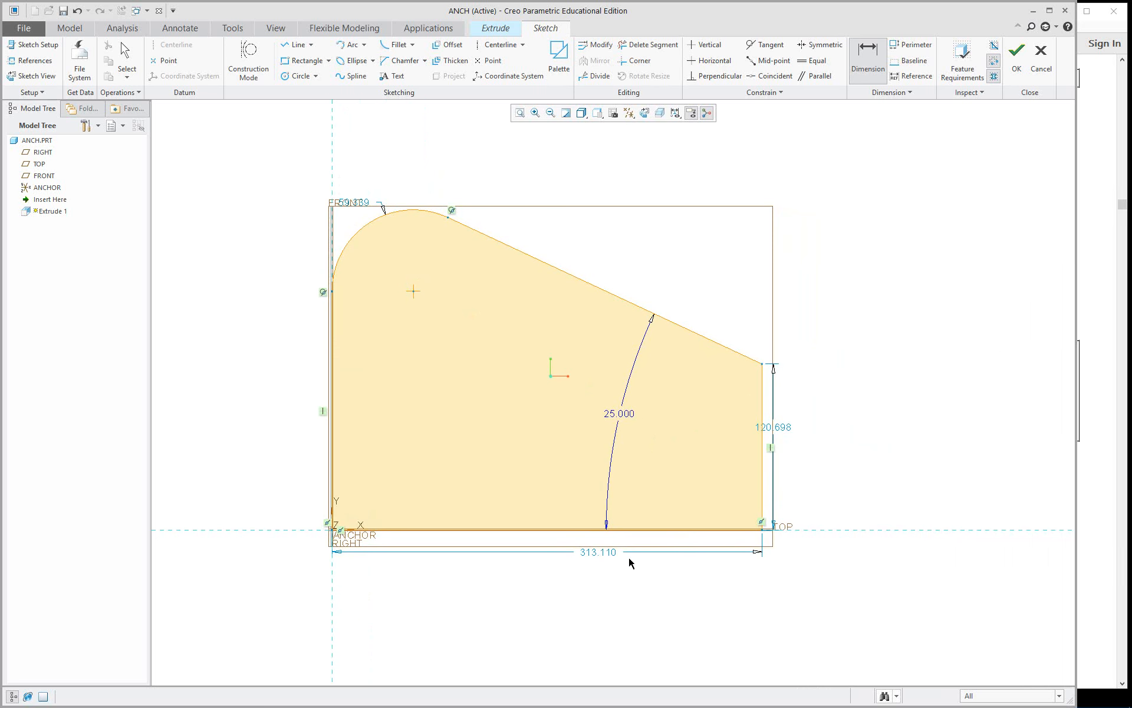
Set the height of the shorter vertical side of the profile to 1.125.
double_click(774, 426)
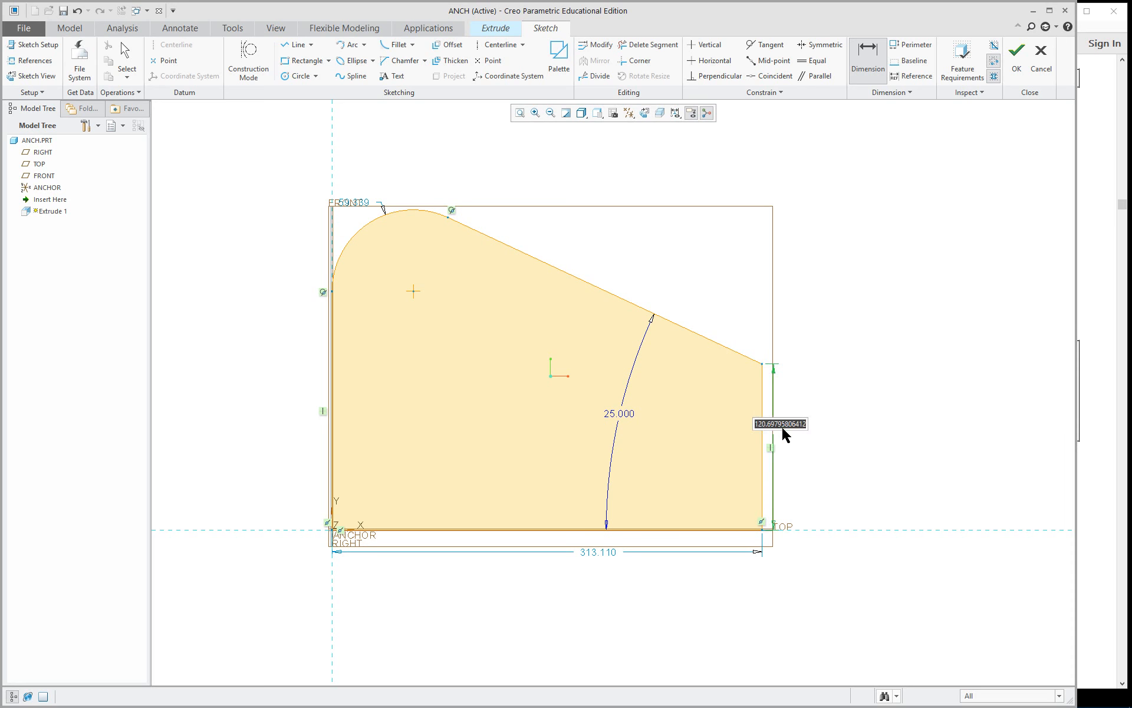
text(1.125)
key(Return)
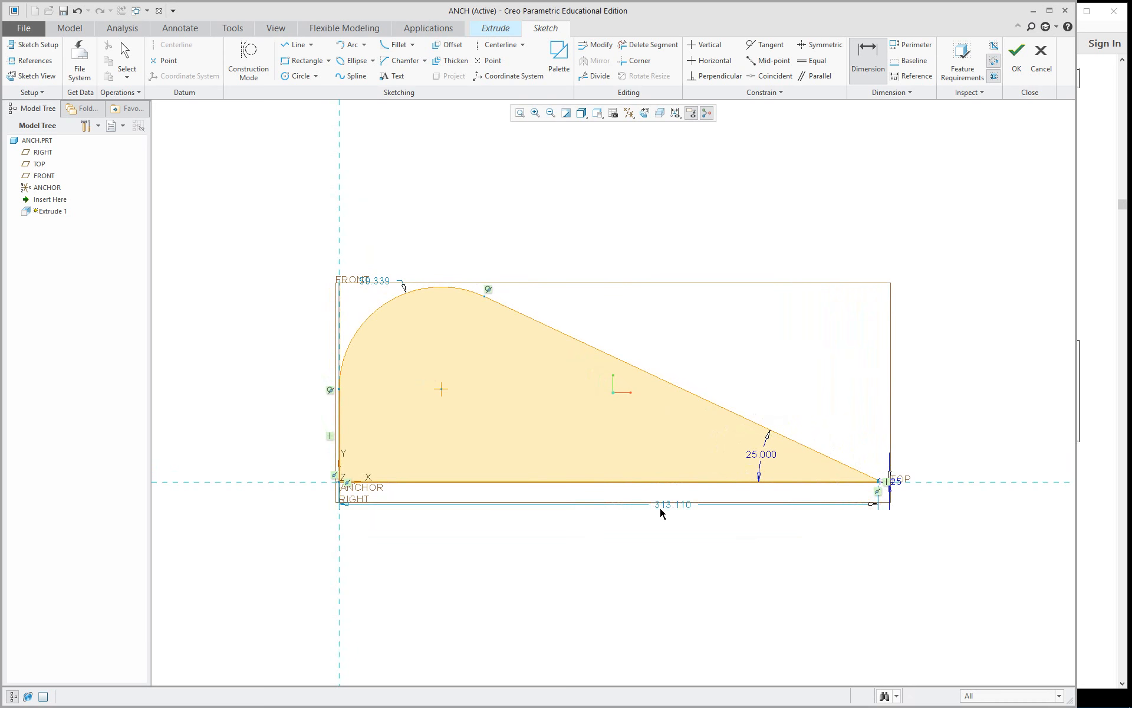
Set the fillet radius to 1 and the length of the horizontal base line to 5.5.
double_click(382, 281)
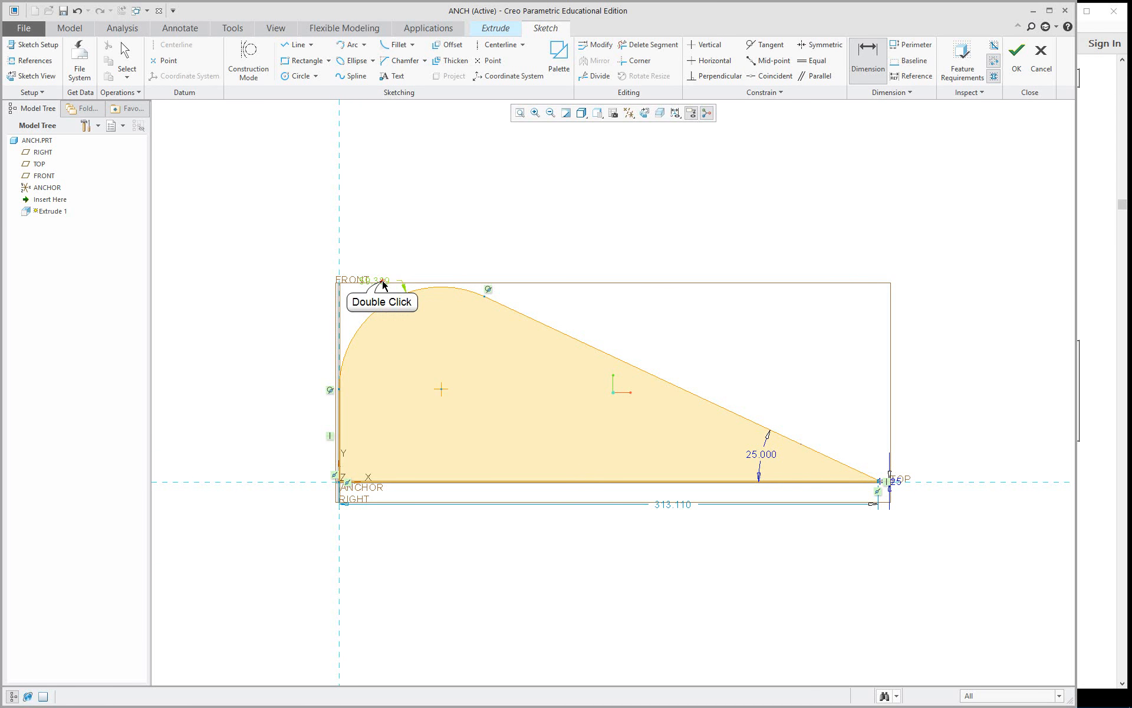
text(1)
key(Return)
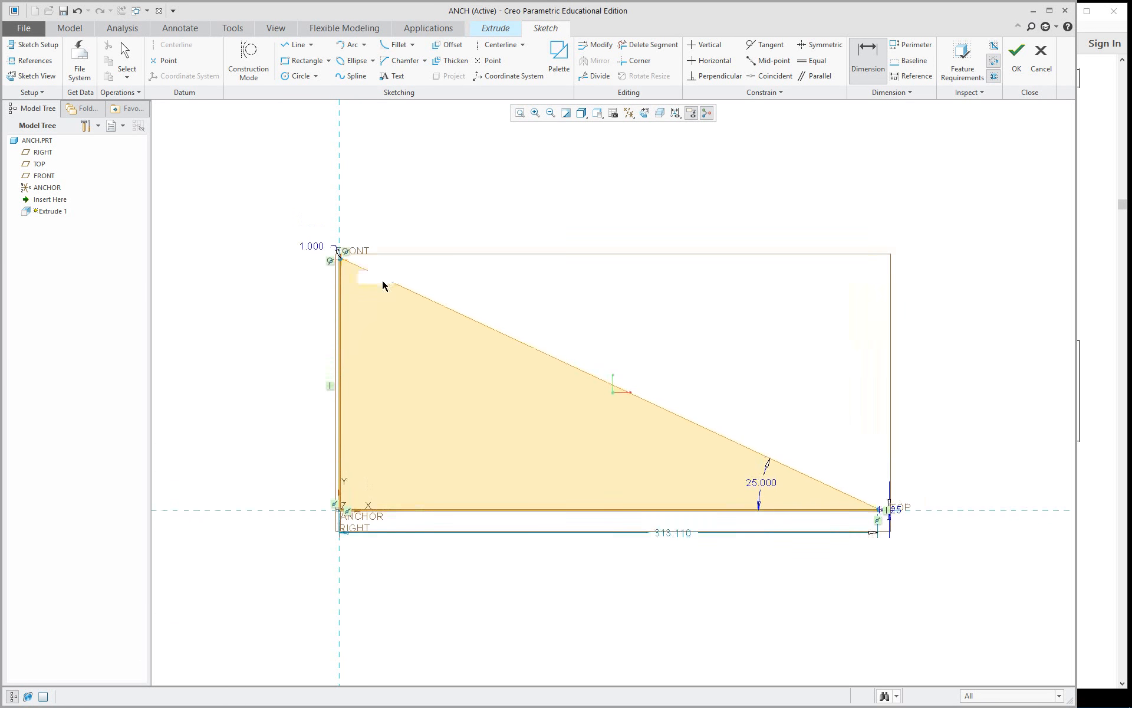
double_click(673, 533)
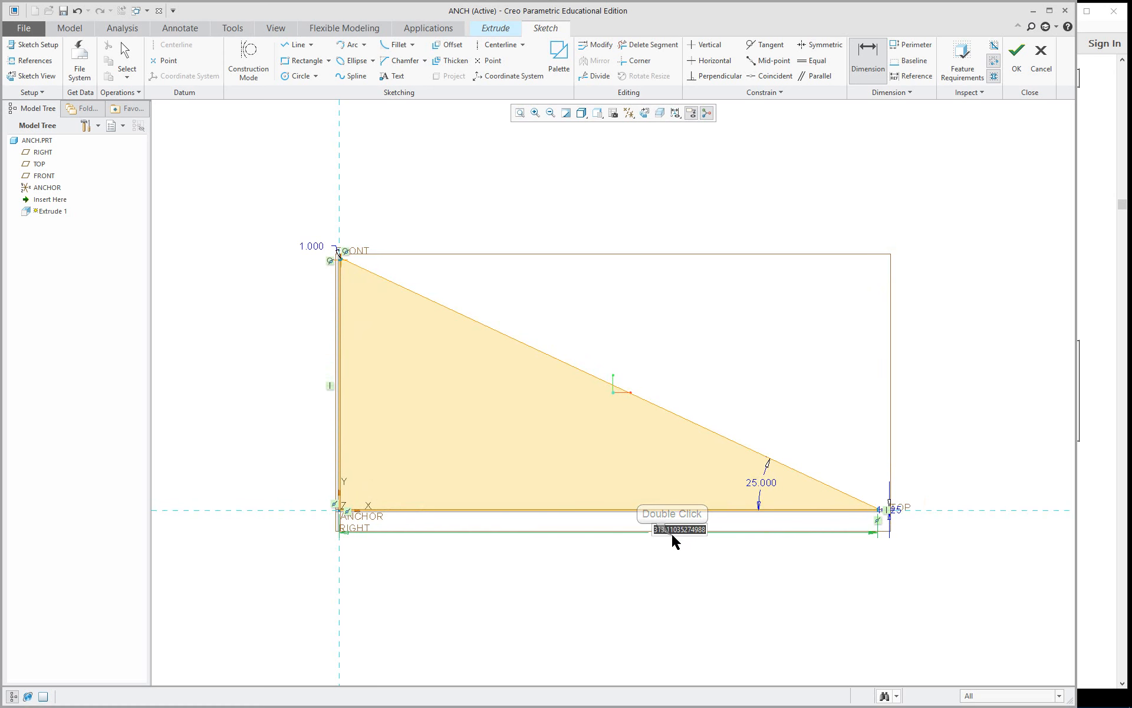
text(5.5)
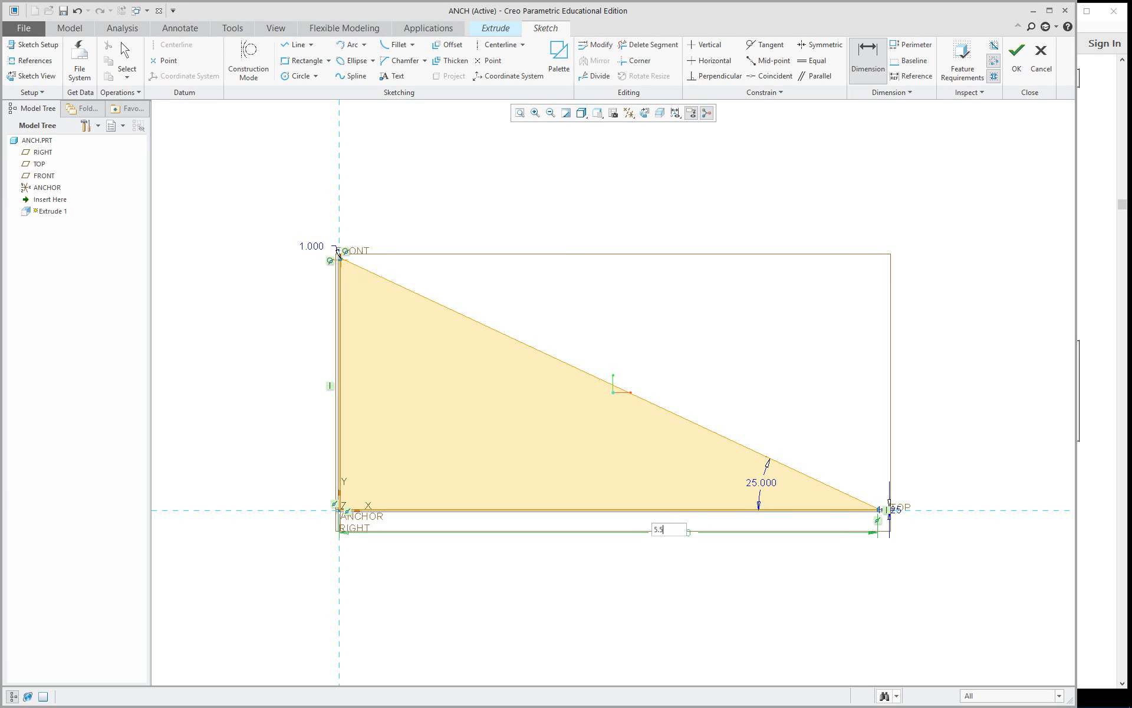
key(Return)
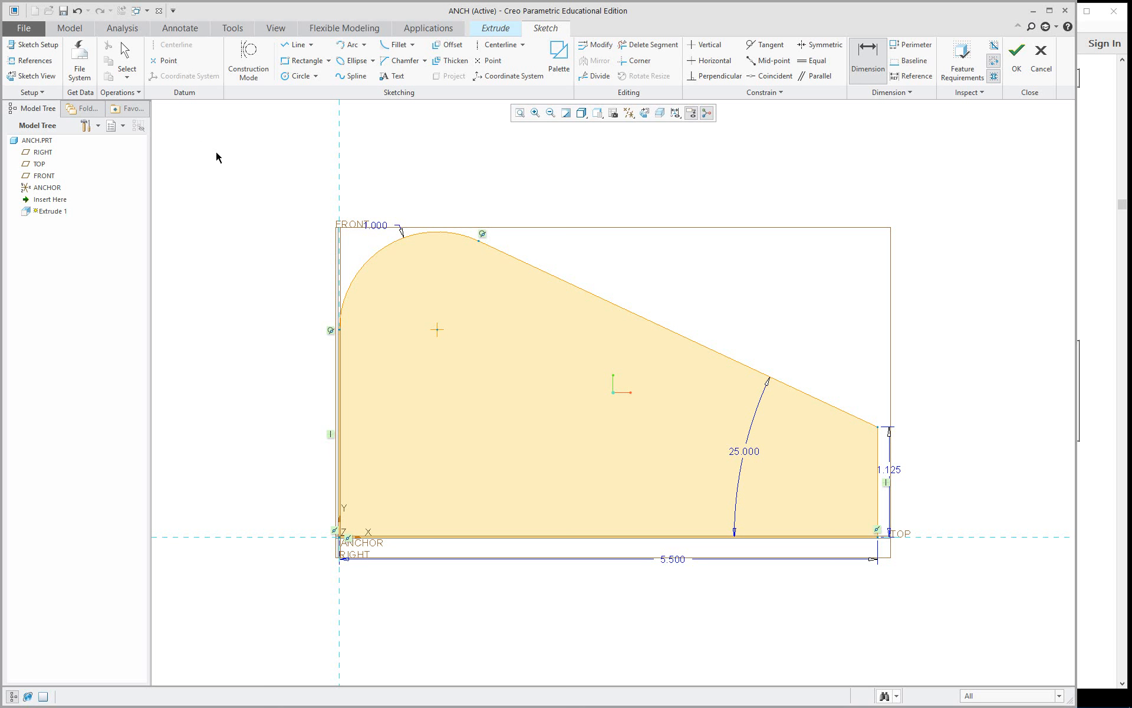
key(Escape)
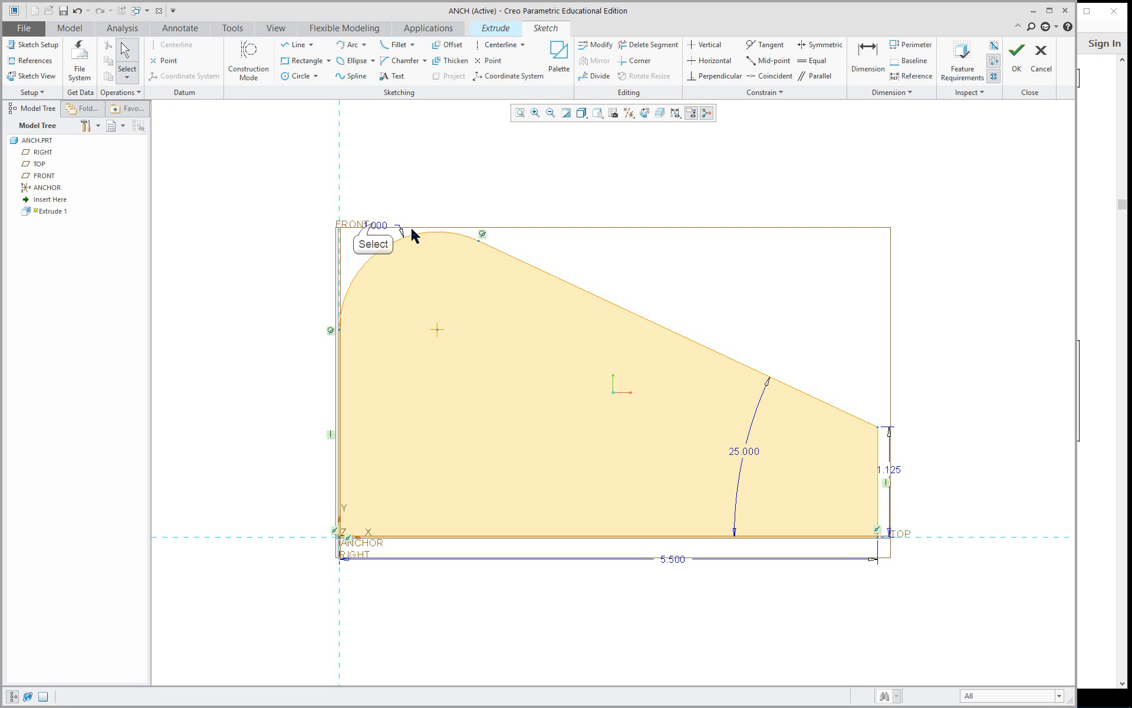
Reposition the radius, angle, height and base length dimensions clear of the profile.
drag(372, 222, 289, 178)
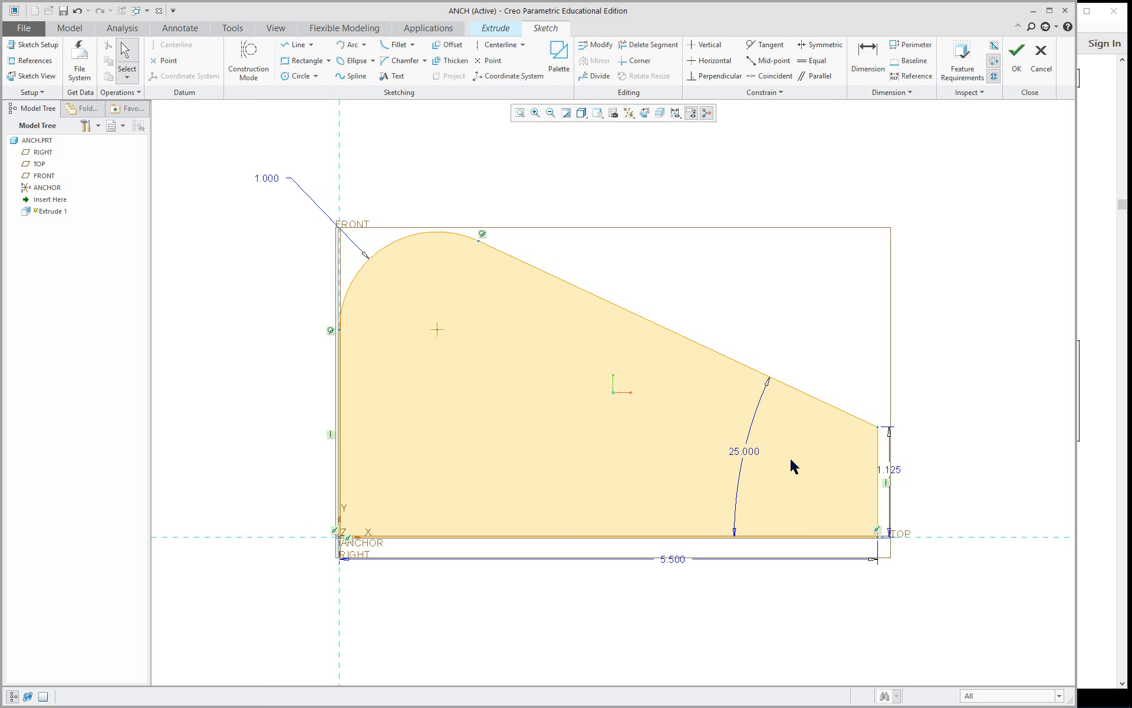
mouse_move(751, 457)
mouse_down()
mouse_move(980, 489)
mouse_move(978, 509)
mouse_up()
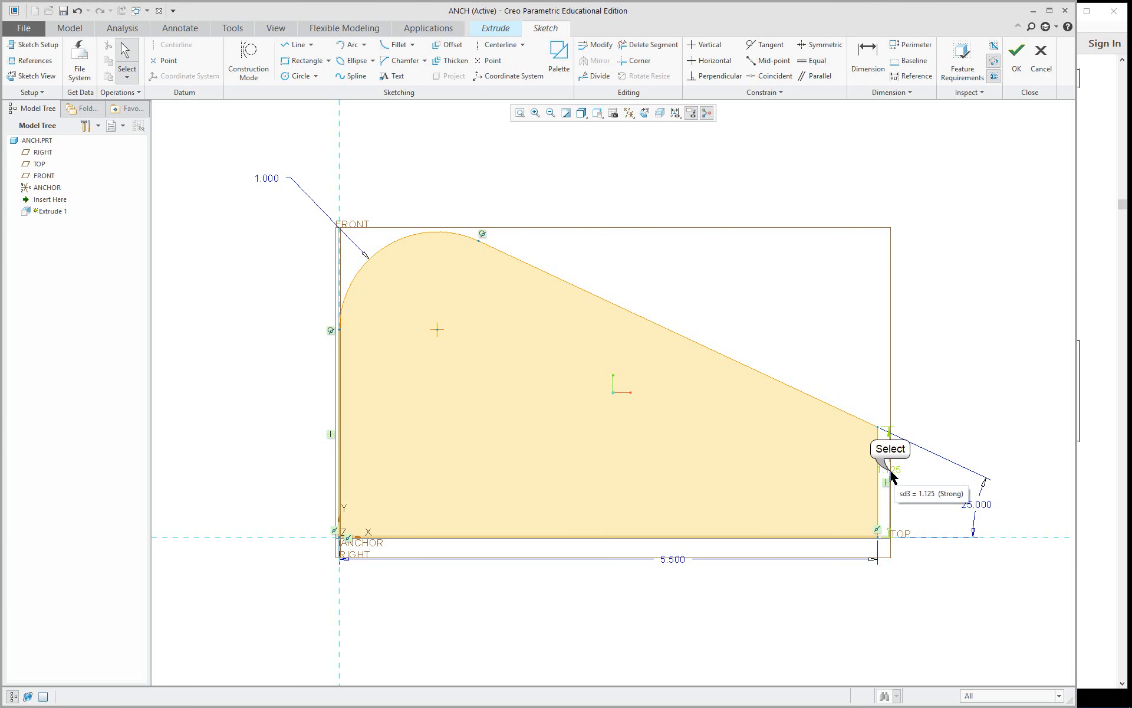
drag(891, 470, 1032, 467)
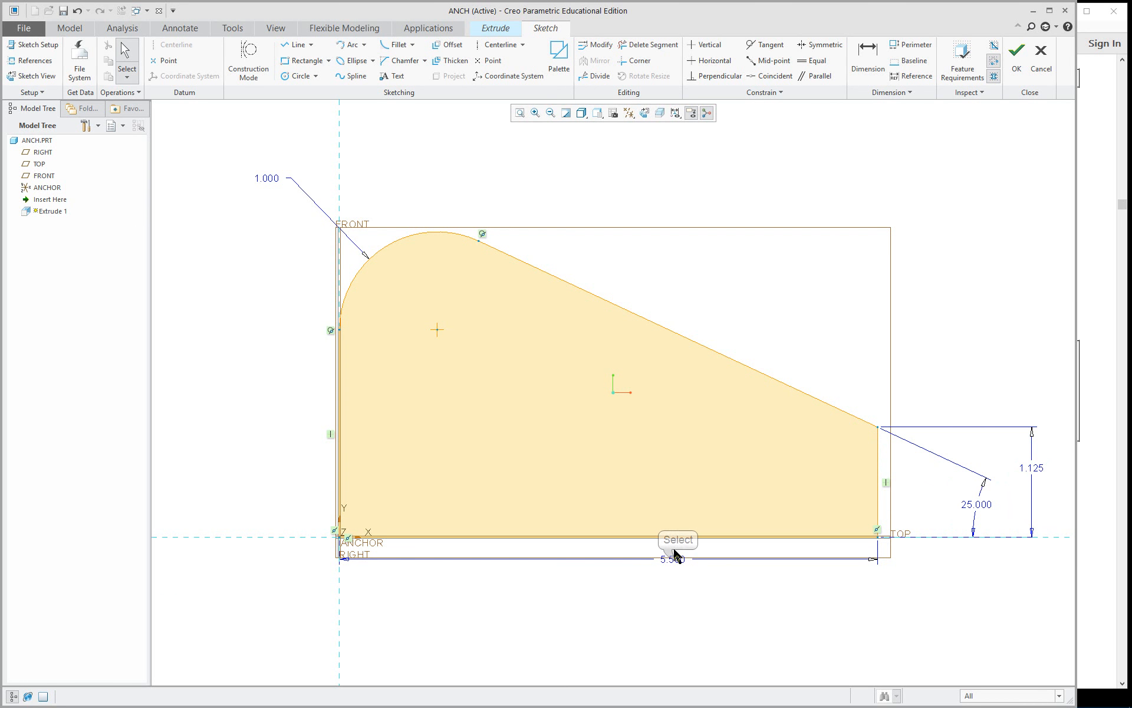
mouse_move(677, 567)
mouse_down()
mouse_move(619, 597)
mouse_move(576, 594)
mouse_up()
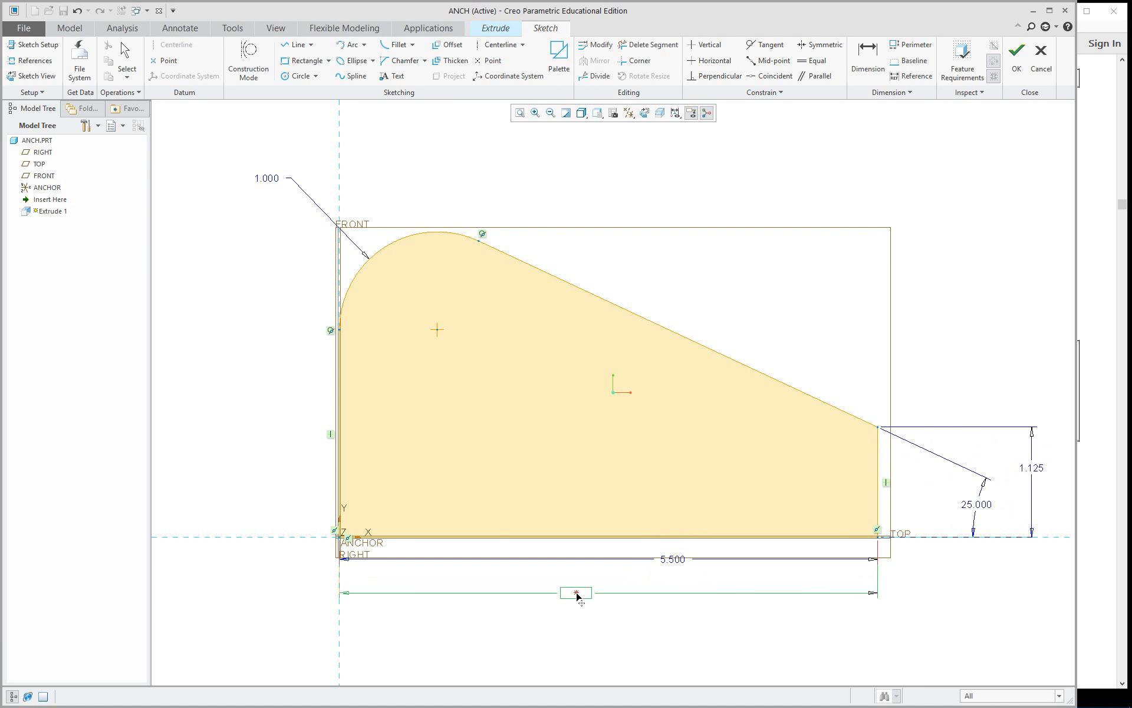
scroll(624, 538, up, 1)
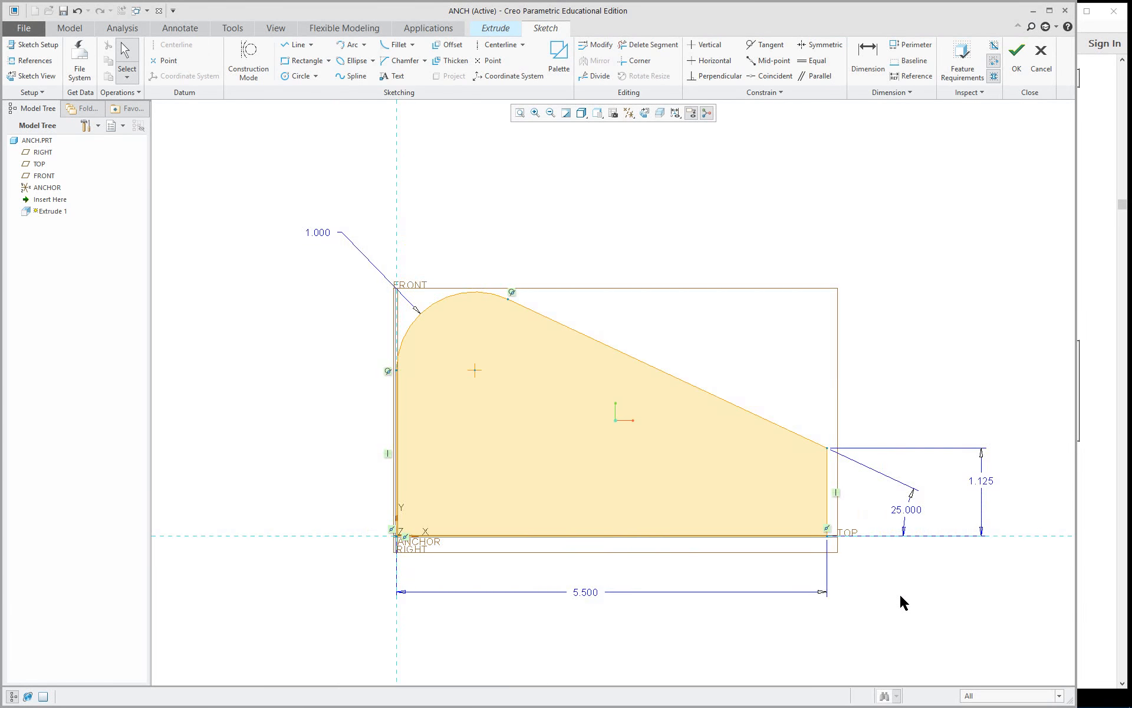
Finish the sketch and extrude the profile to a depth of 2.625.
mouse_move(759, 523)
middle_down()
mouse_move(705, 558)
mouse_move(711, 569)
middle_up()
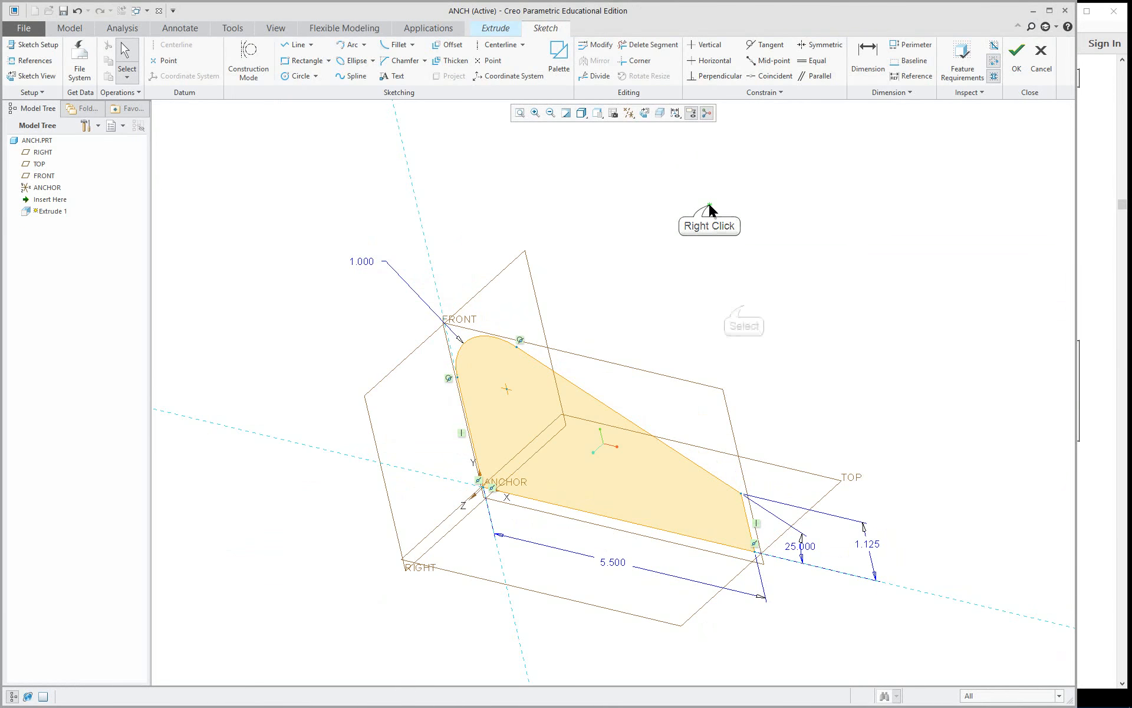
right_click(711, 210)
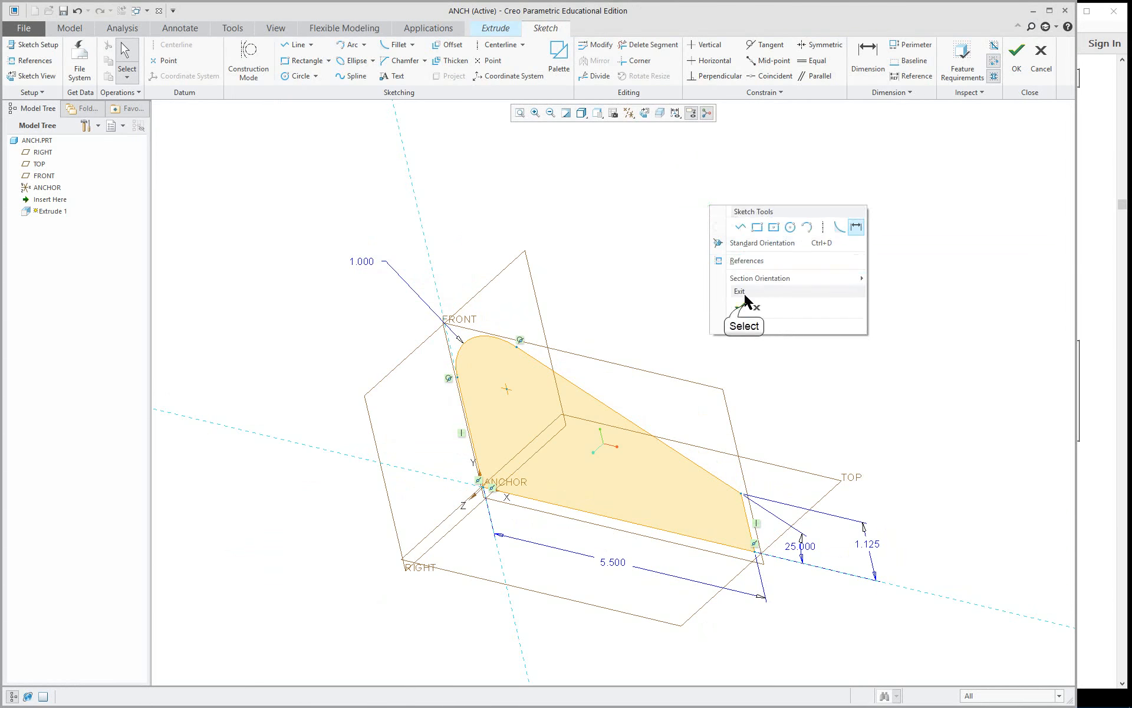
click(742, 307)
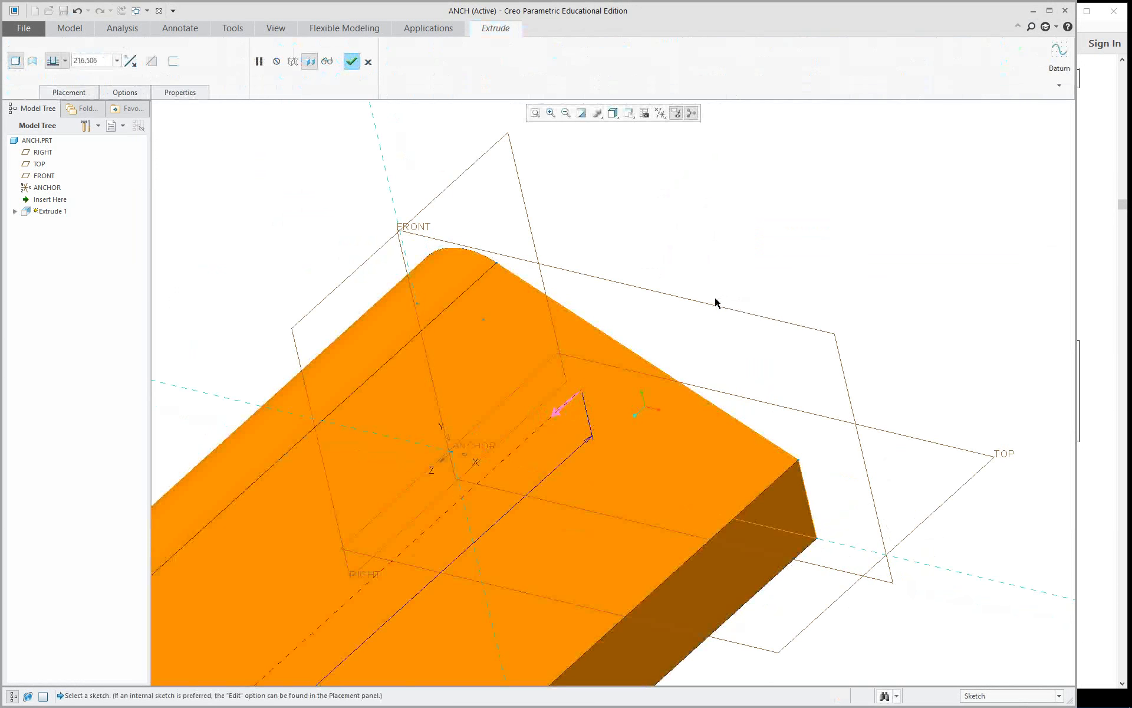
scroll(707, 301, down, 4)
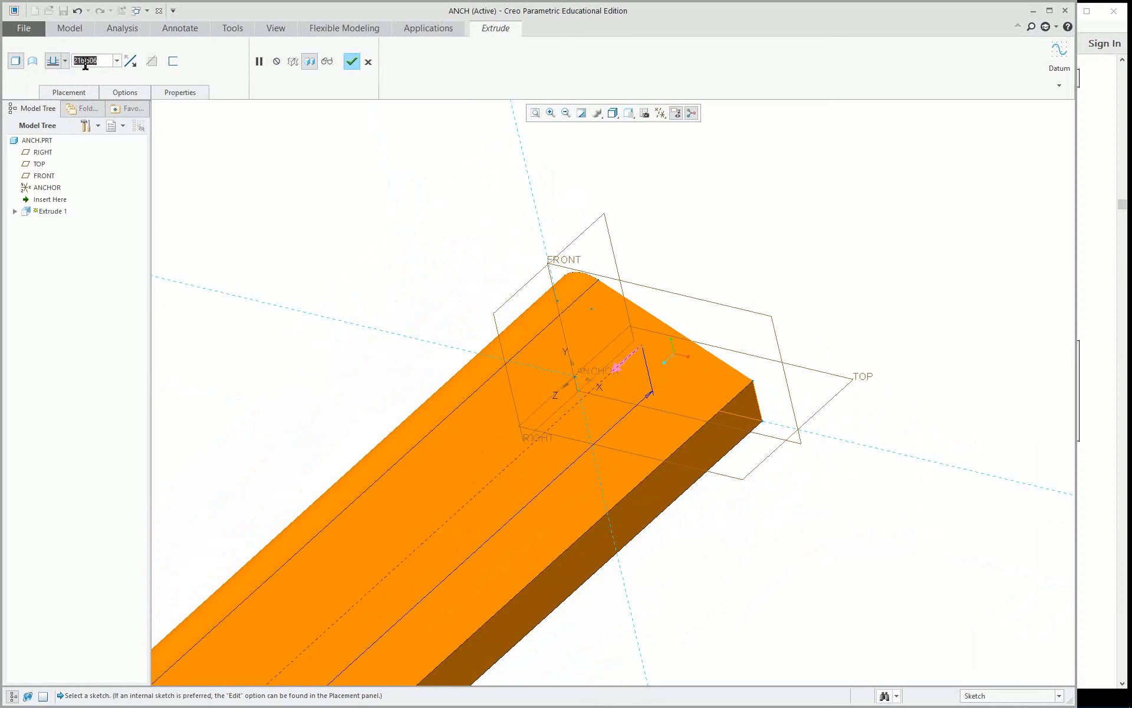
text(2.625)
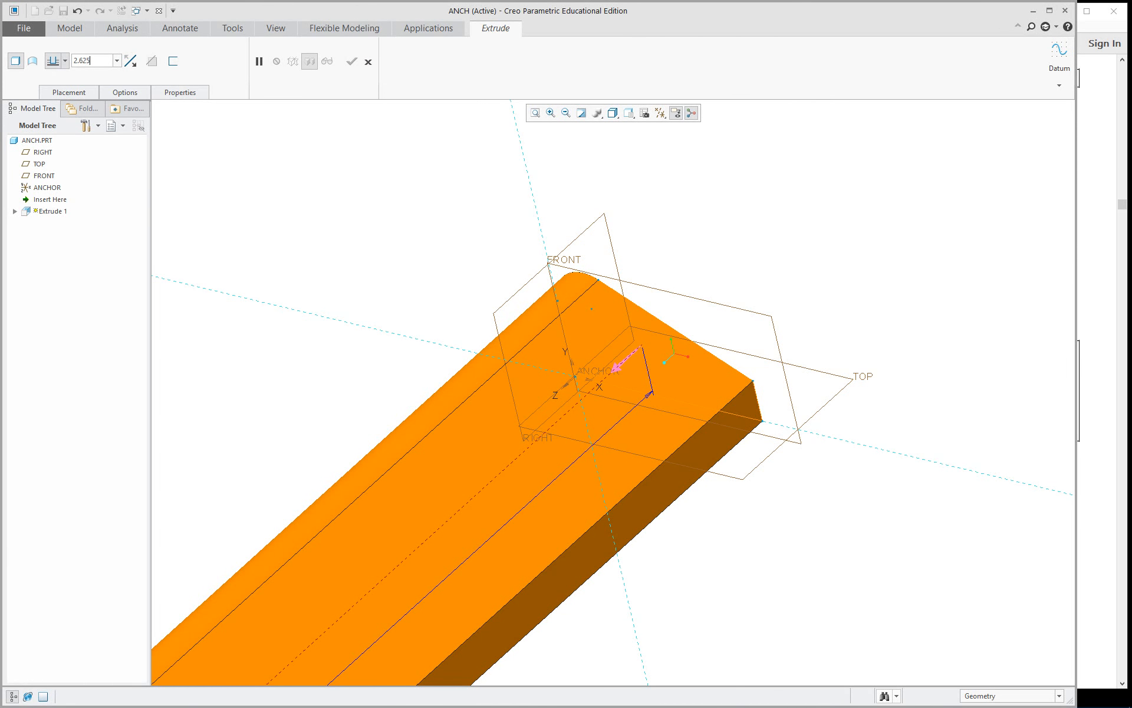
key(Return)
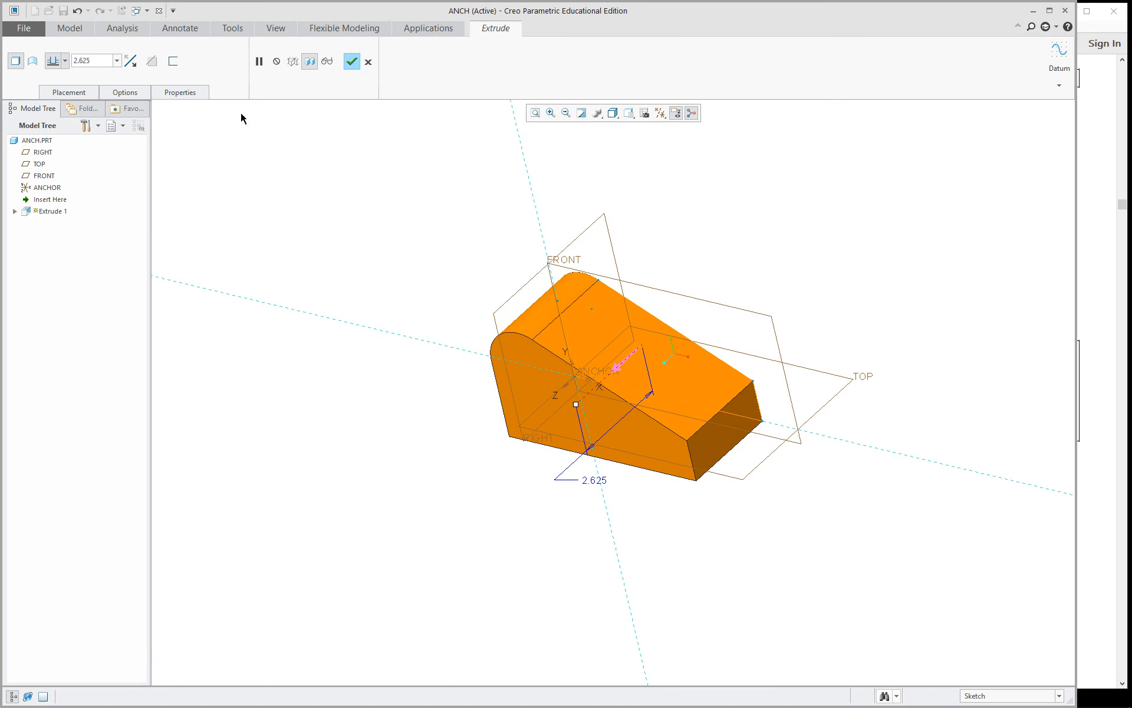
click(351, 62)
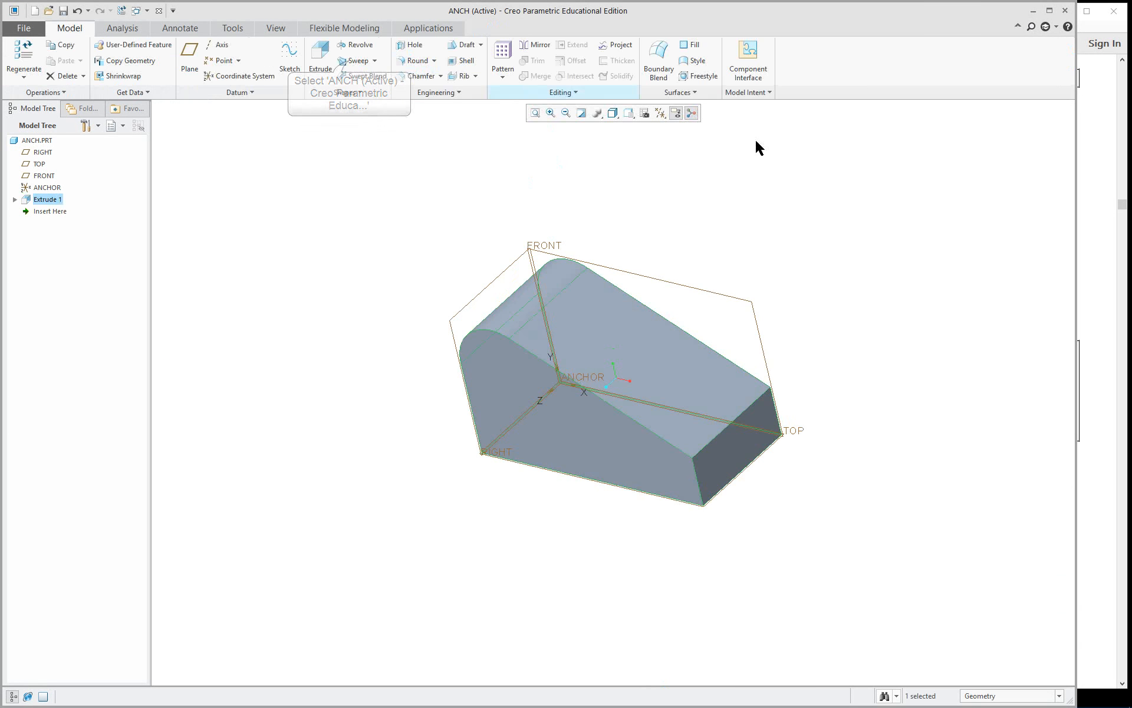
Switch to the ref-only_1-22.pdf guide in Acrobat Reader and review the Lesson 5 extrusion depth and color instructions.
click(1093, 227)
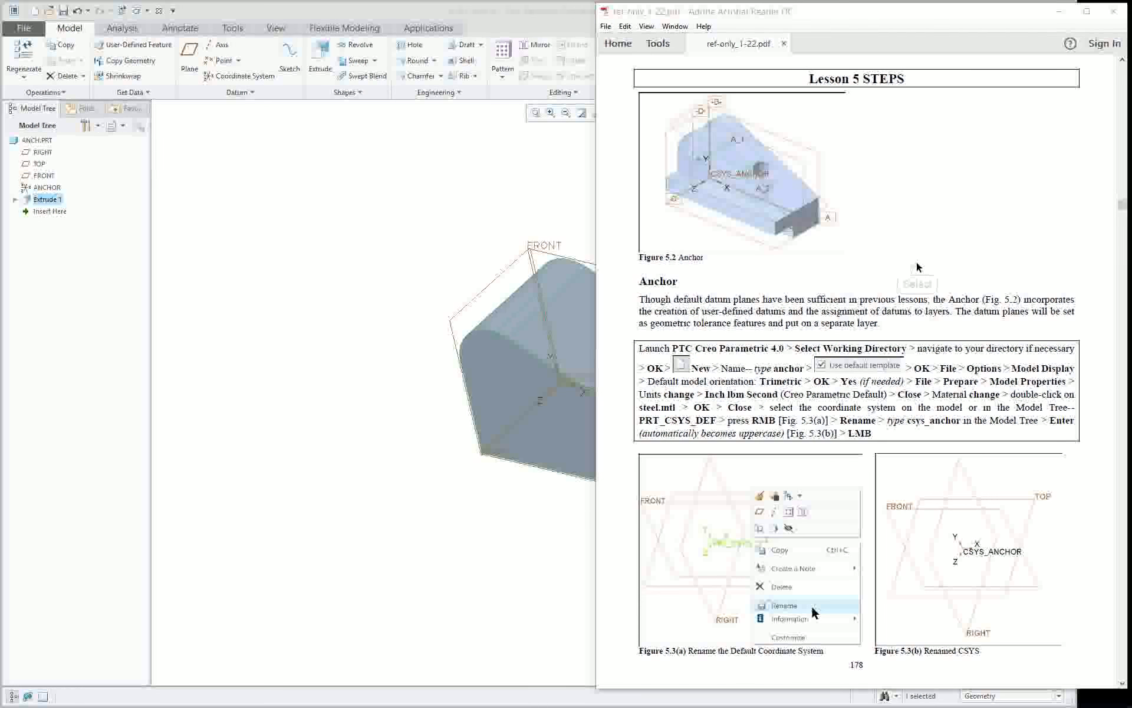
scroll(918, 267, down, 10)
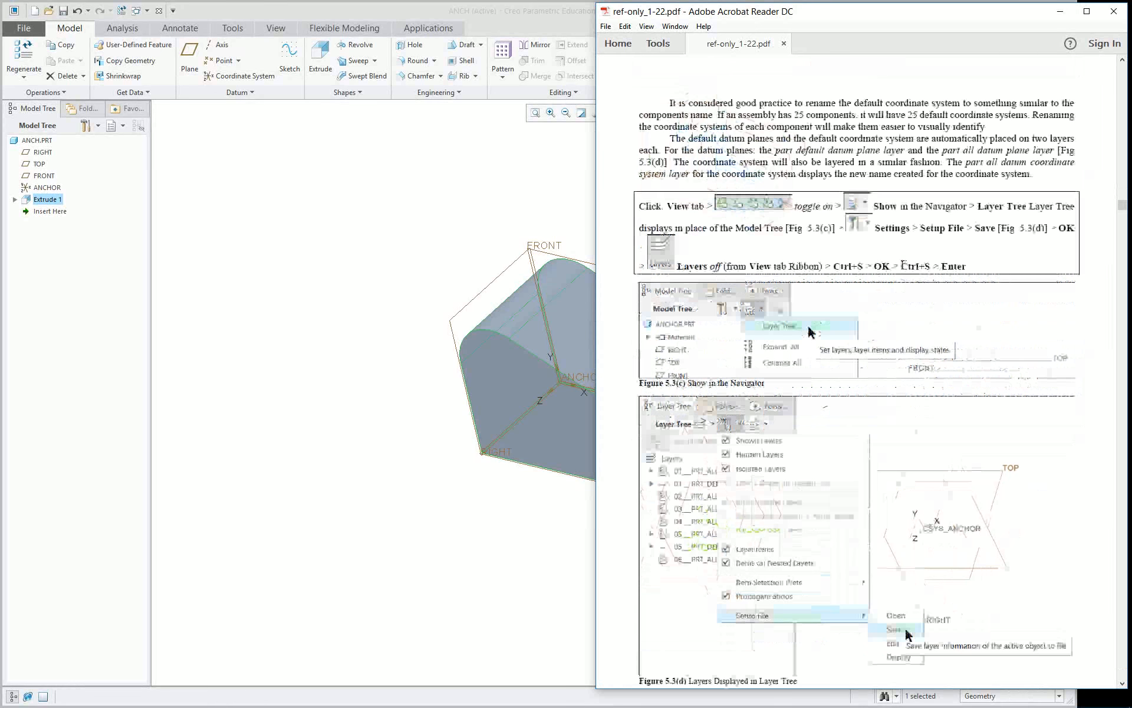
scroll(856, 362, down, 2)
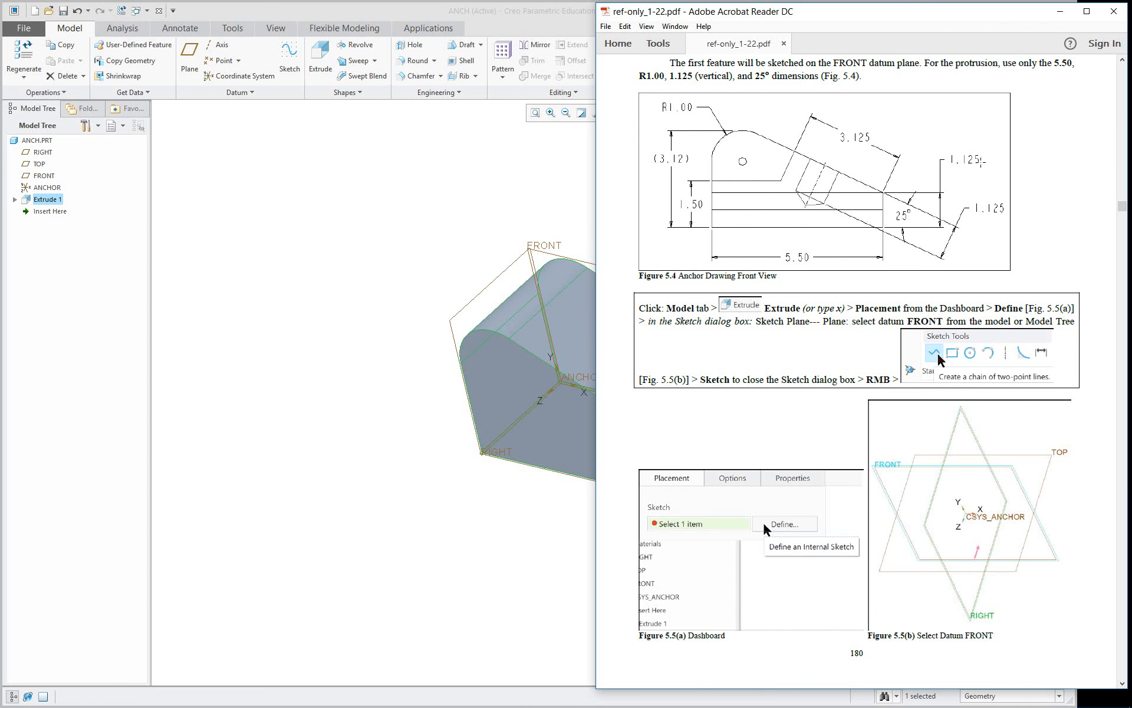
scroll(829, 302, down, 20)
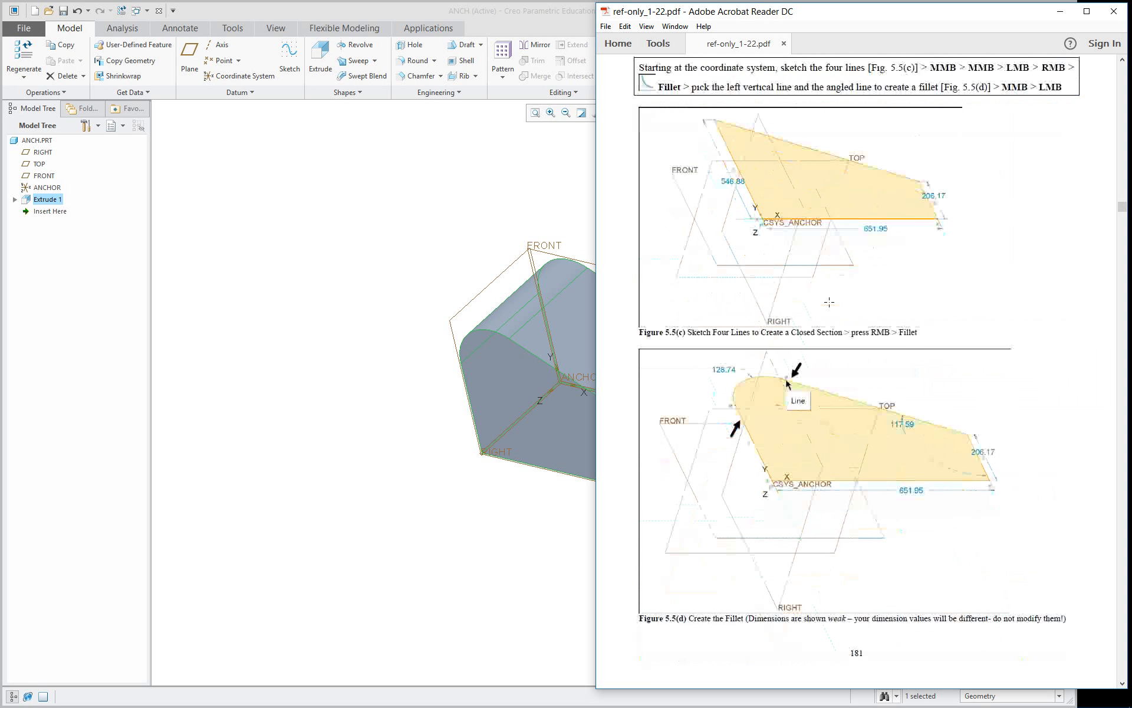
scroll(829, 302, down, 8)
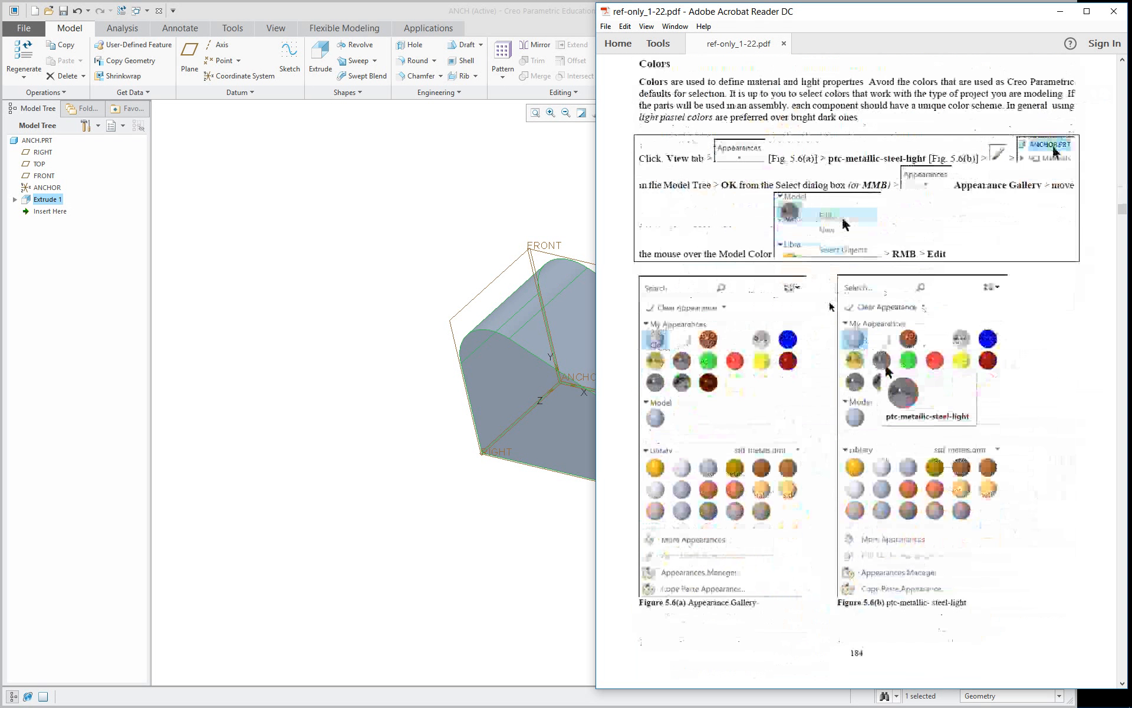
scroll(829, 302, up, 5)
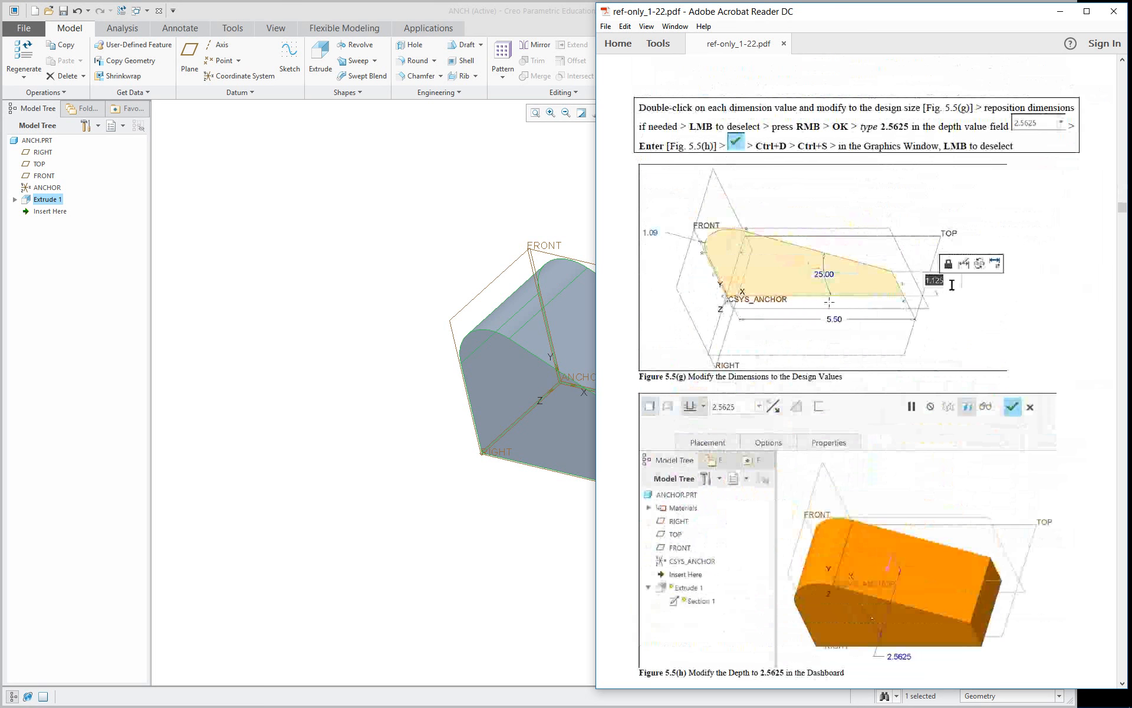
scroll(816, 481, down, 5)
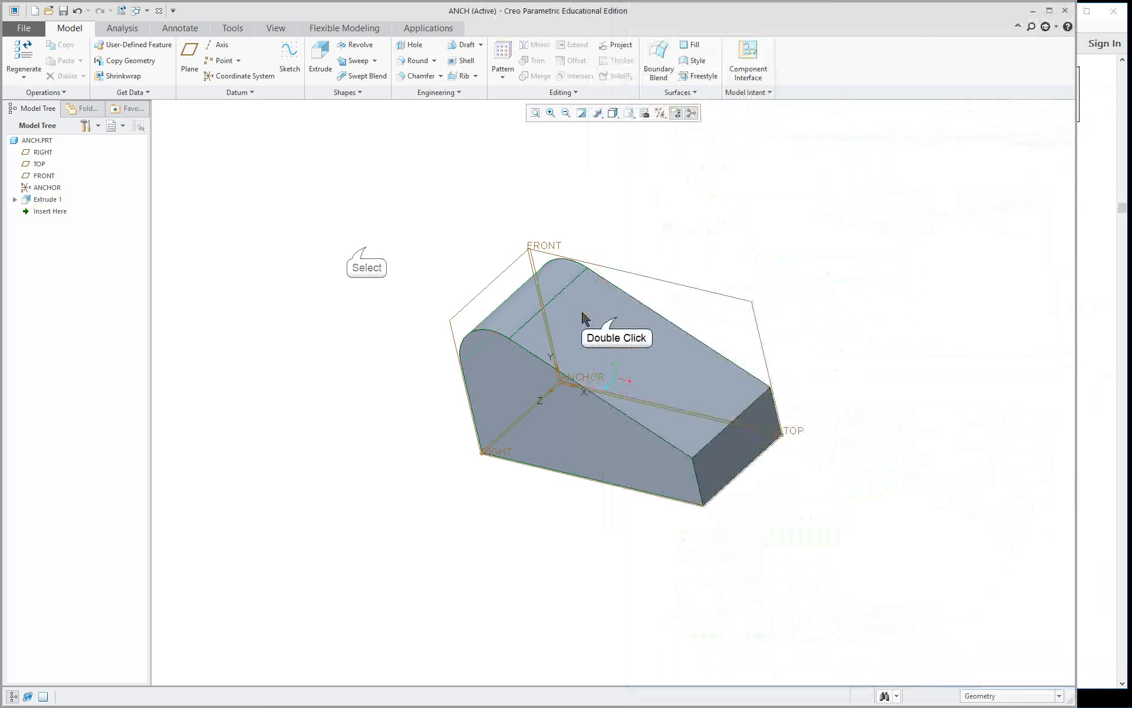
Switch back to Creo and set the depth of the first extrusion to 2.5625.
double_click(585, 319)
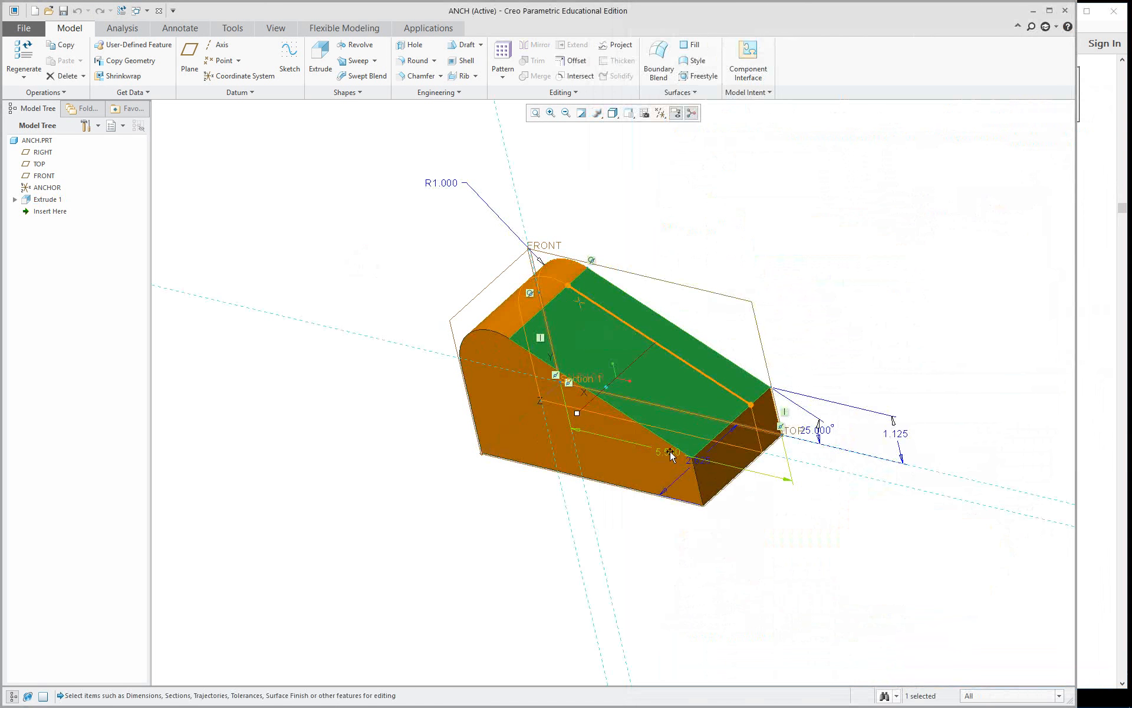
double_click(702, 462)
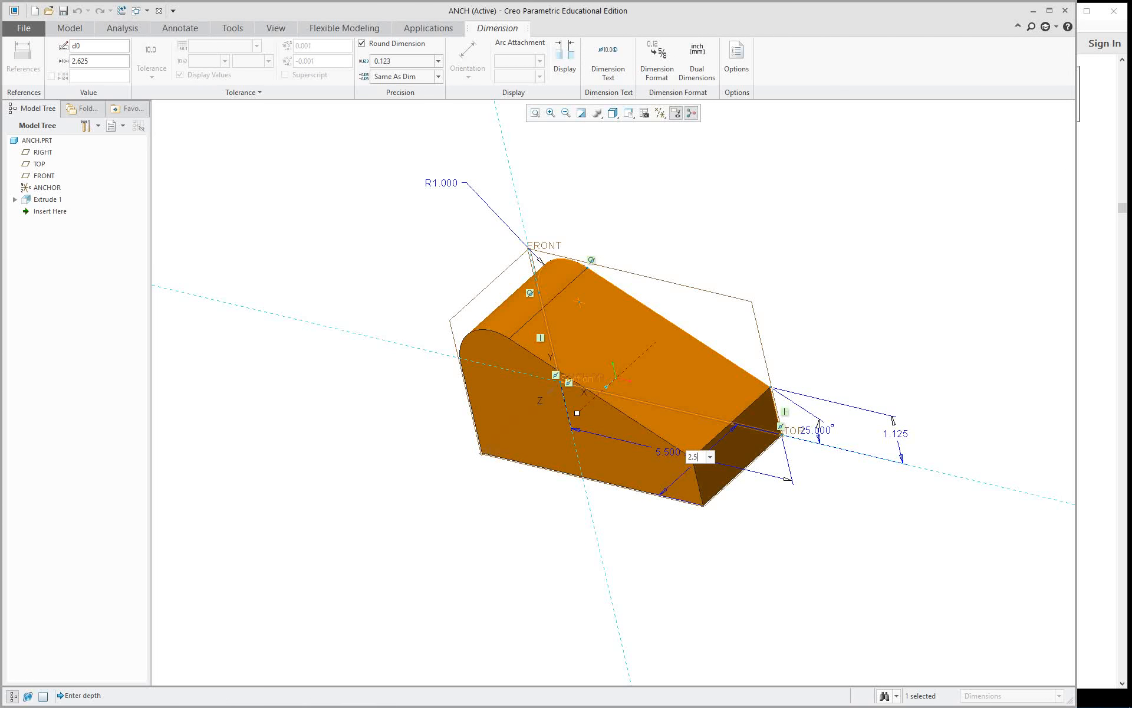
key(Return)
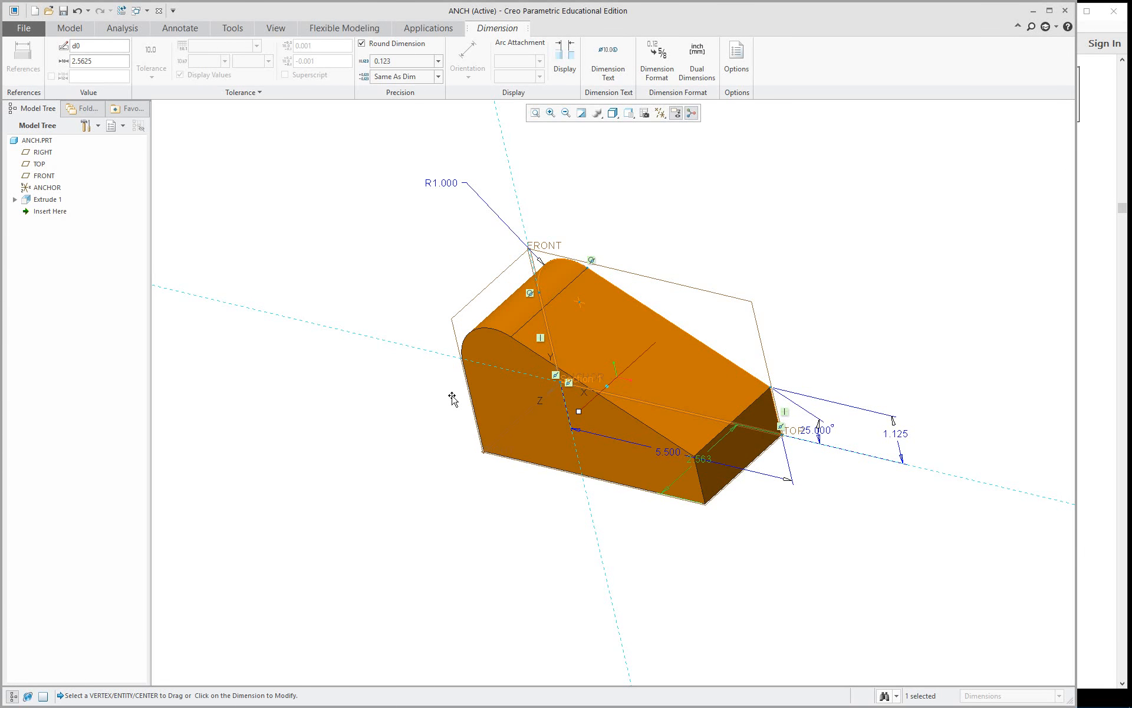
click(396, 393)
click(848, 558)
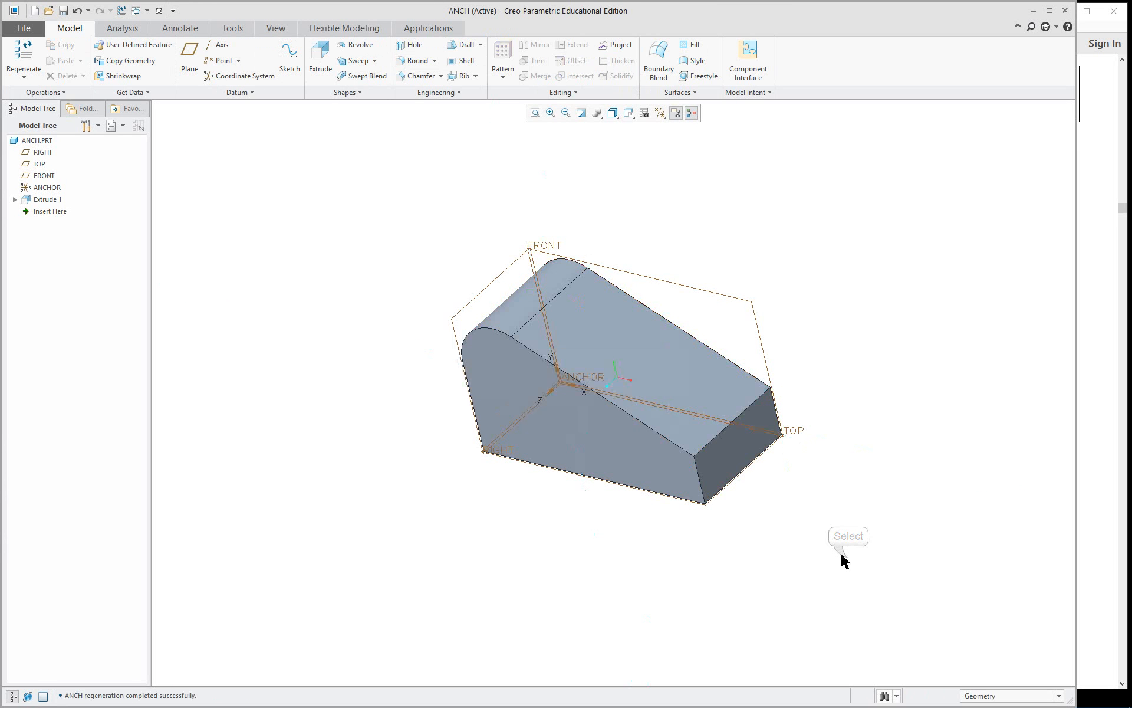
Set the default model orientation to Isometric in the model display options and return the part to that orientation.
middle_drag(842, 560, 708, 513)
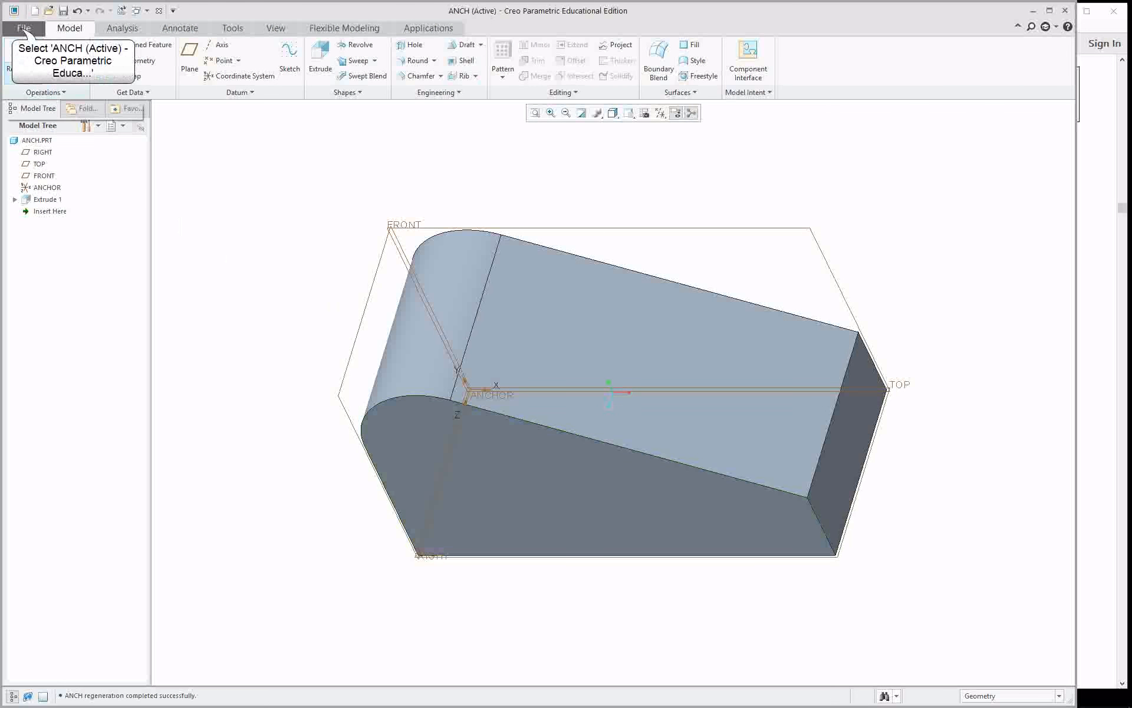
click(23, 28)
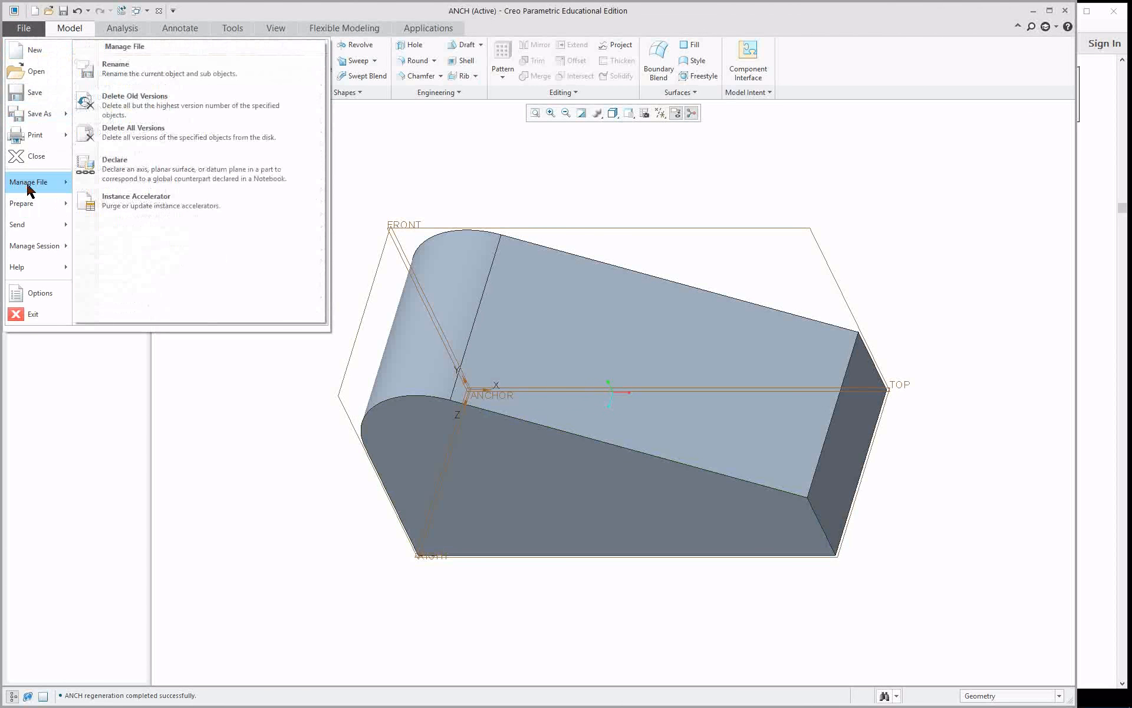
click(40, 295)
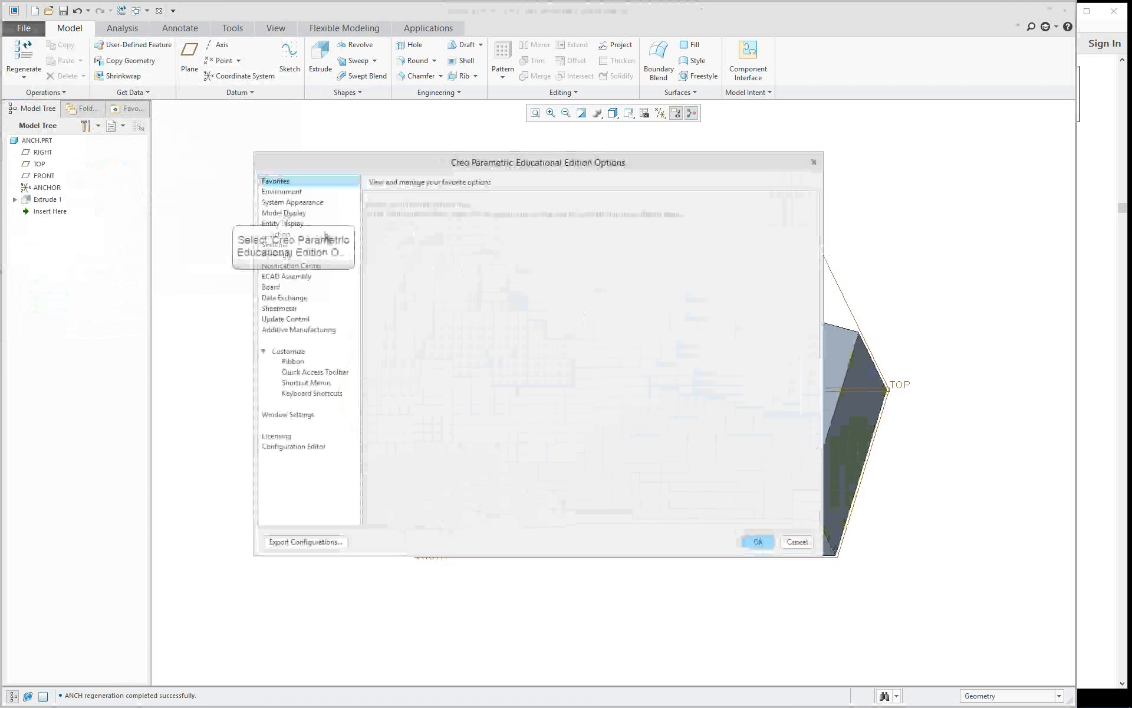
click(294, 213)
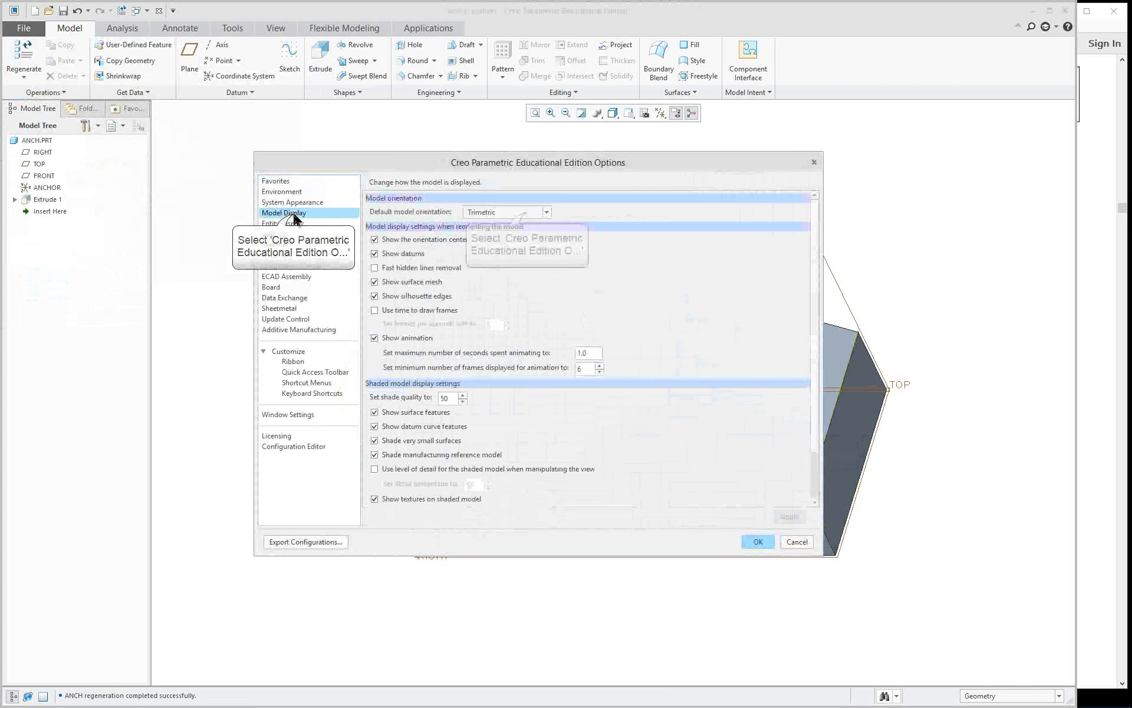
click(526, 214)
click(489, 225)
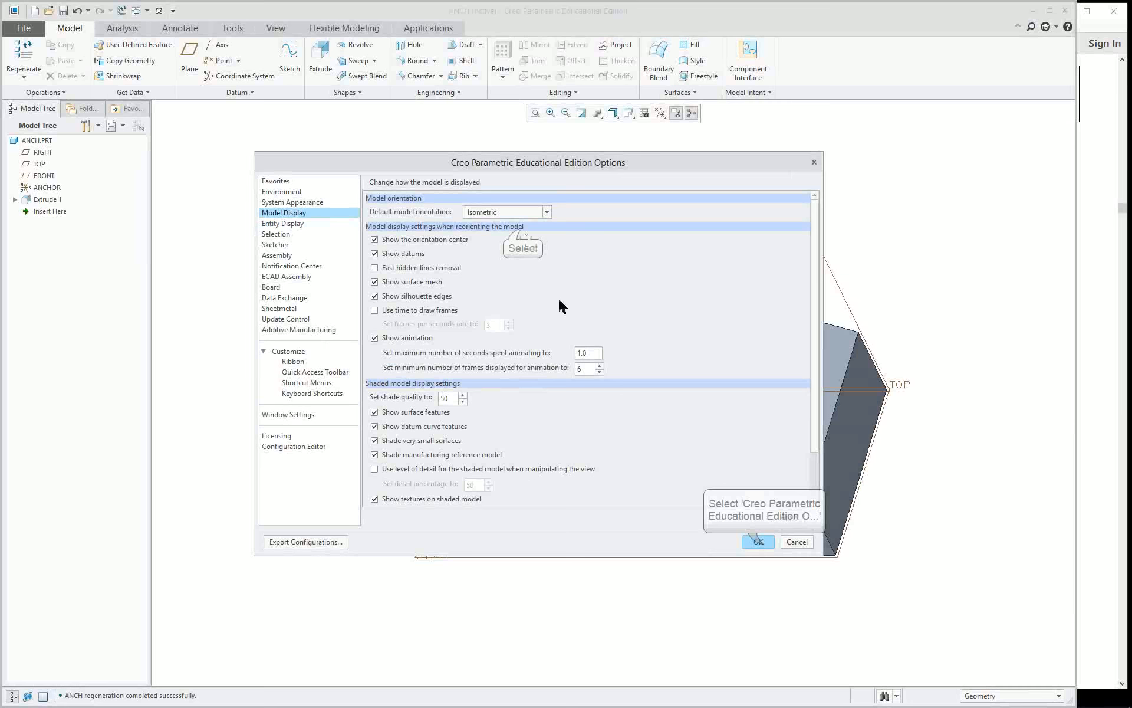
click(773, 539)
click(607, 416)
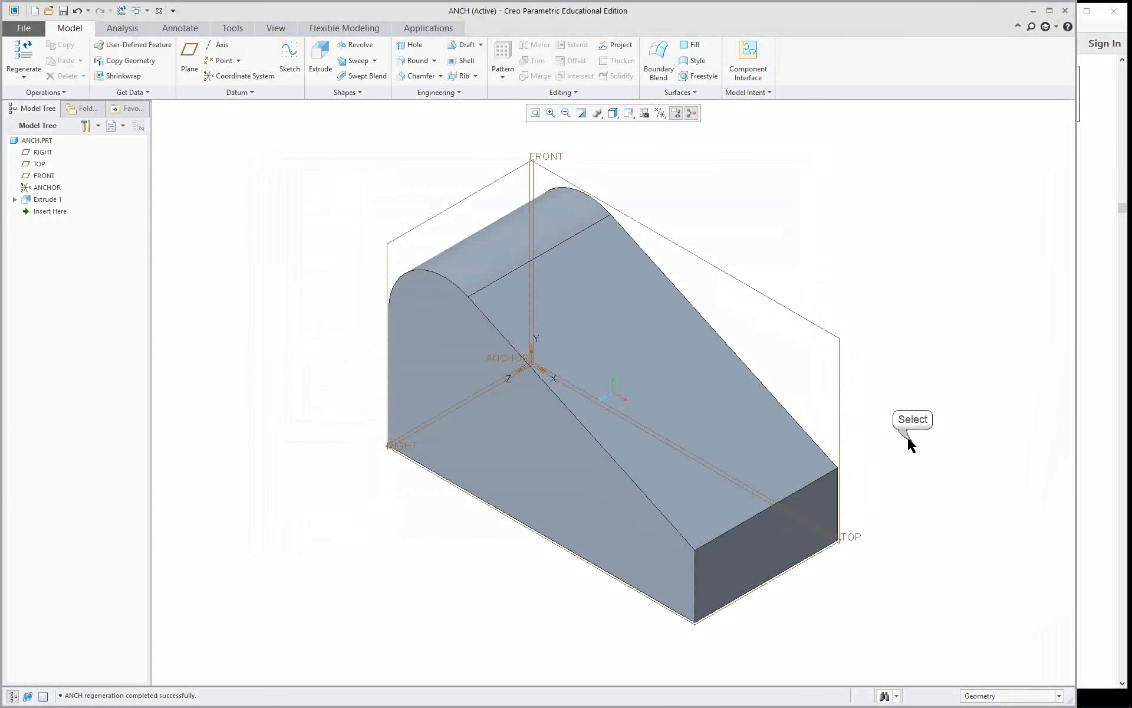
Open the Appearance Editor for a new appearance and set its class to Metal.
click(280, 32)
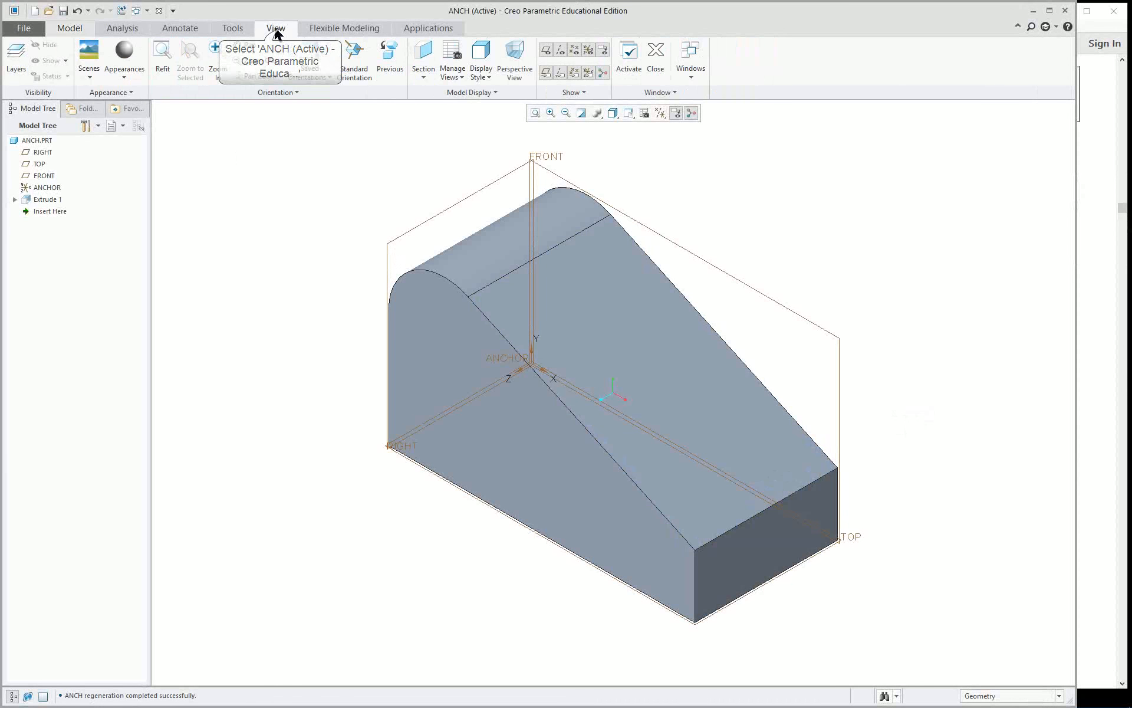
click(123, 74)
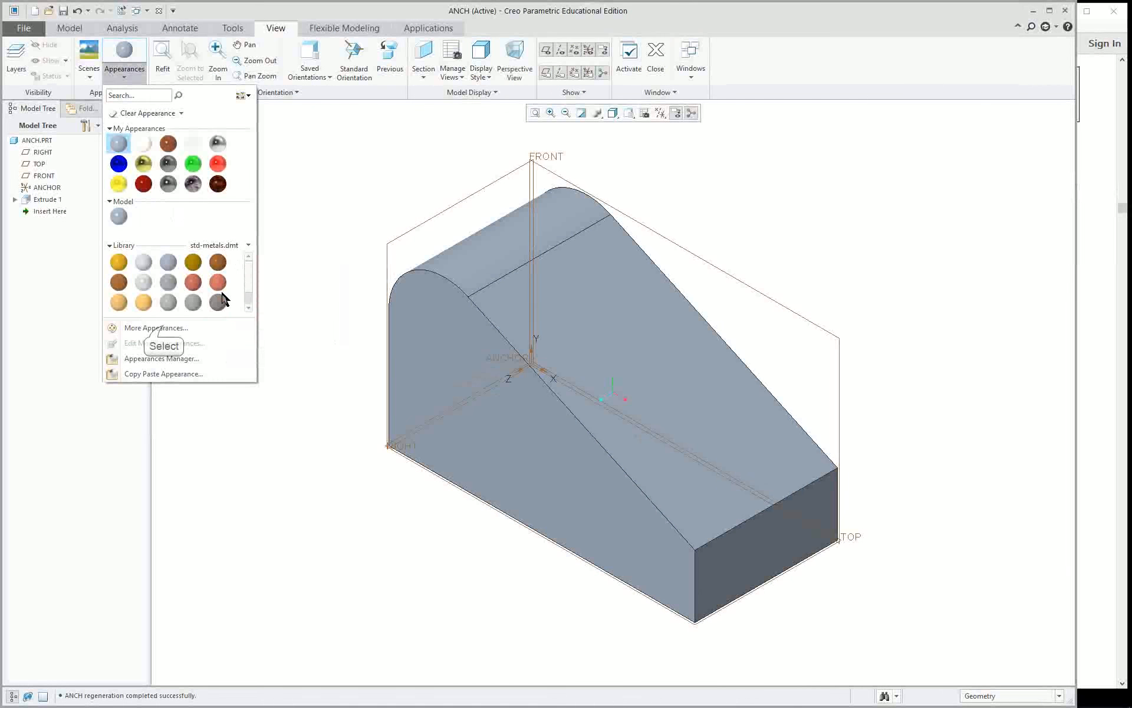
click(158, 327)
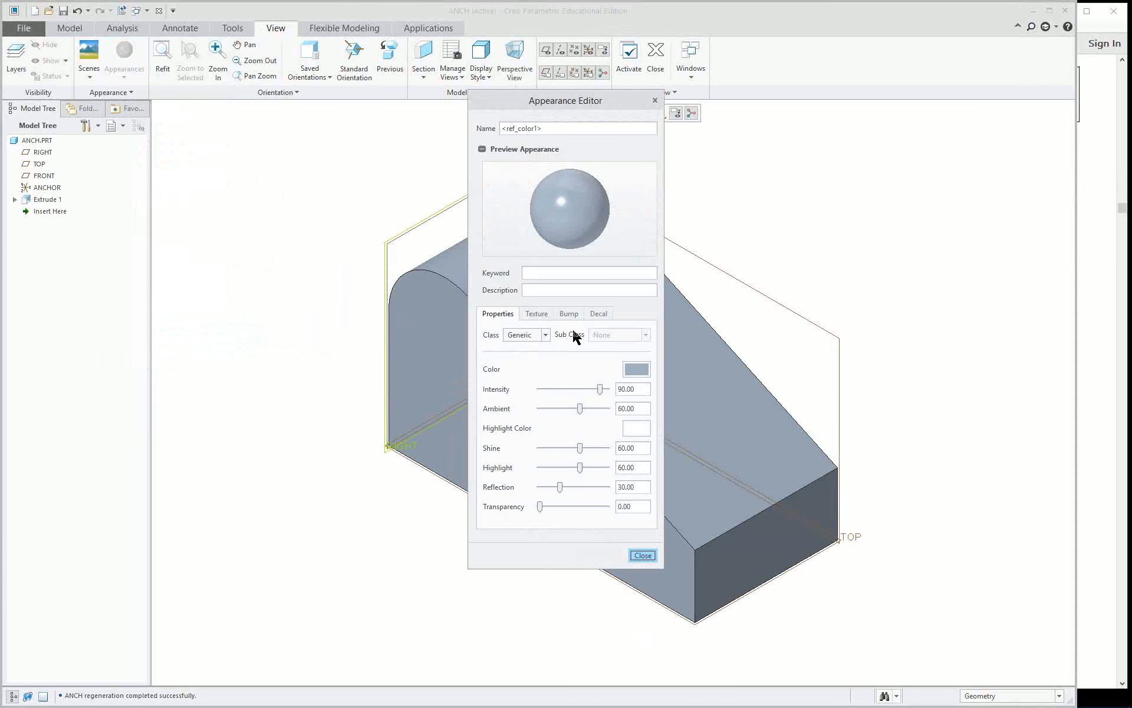
click(522, 335)
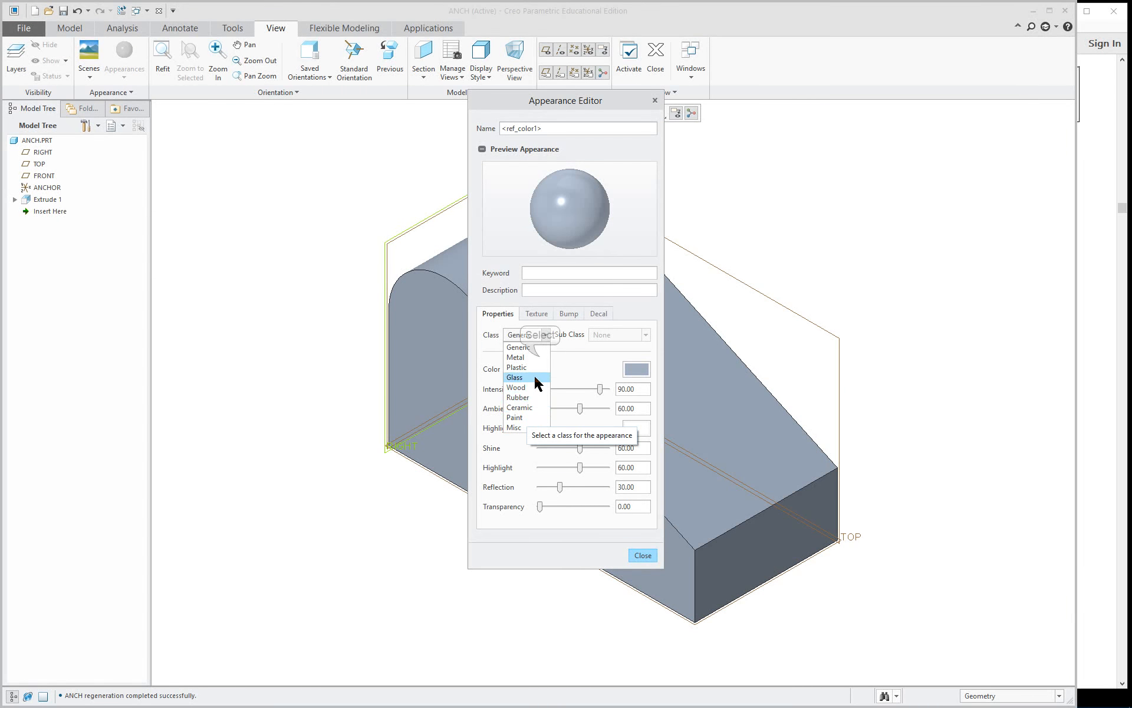
click(537, 358)
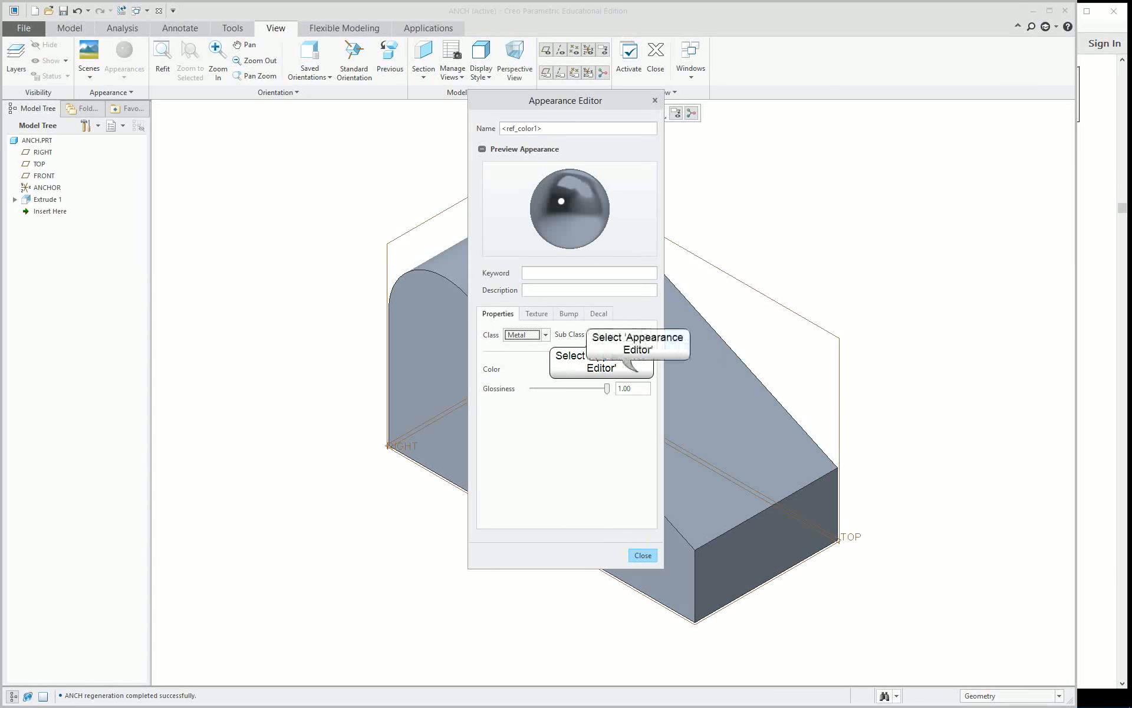
Set the appearance color to a pale green with RGB values 173.4, 196.3 and 173.4.
click(637, 369)
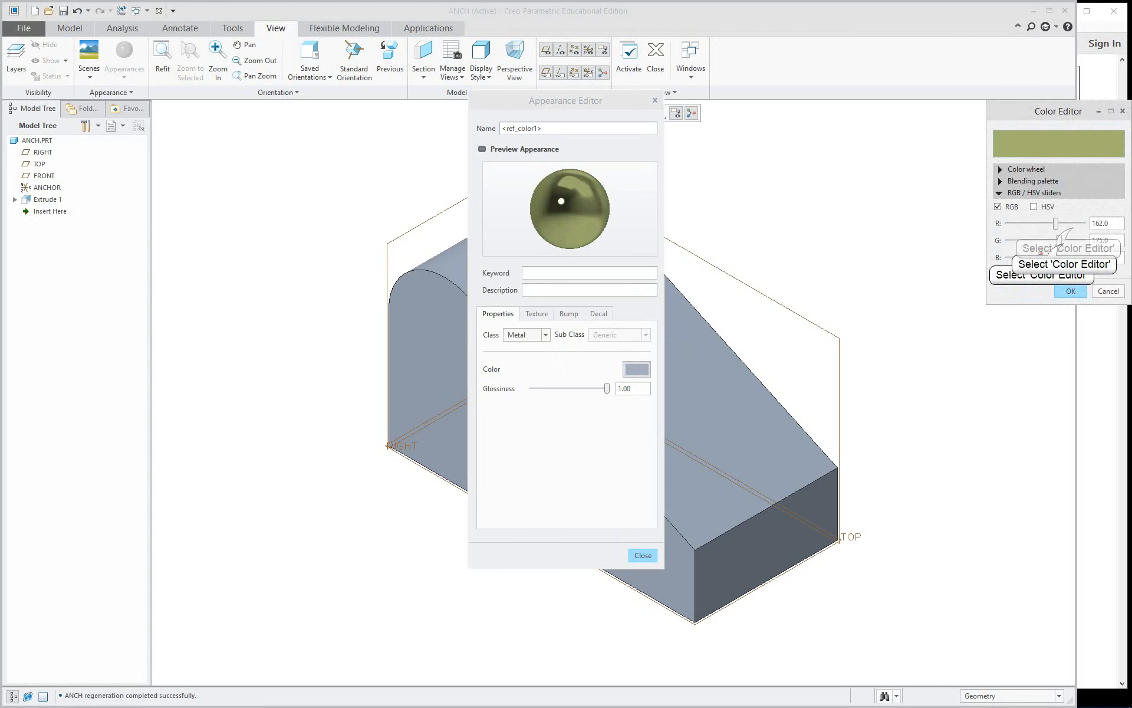
click(1074, 226)
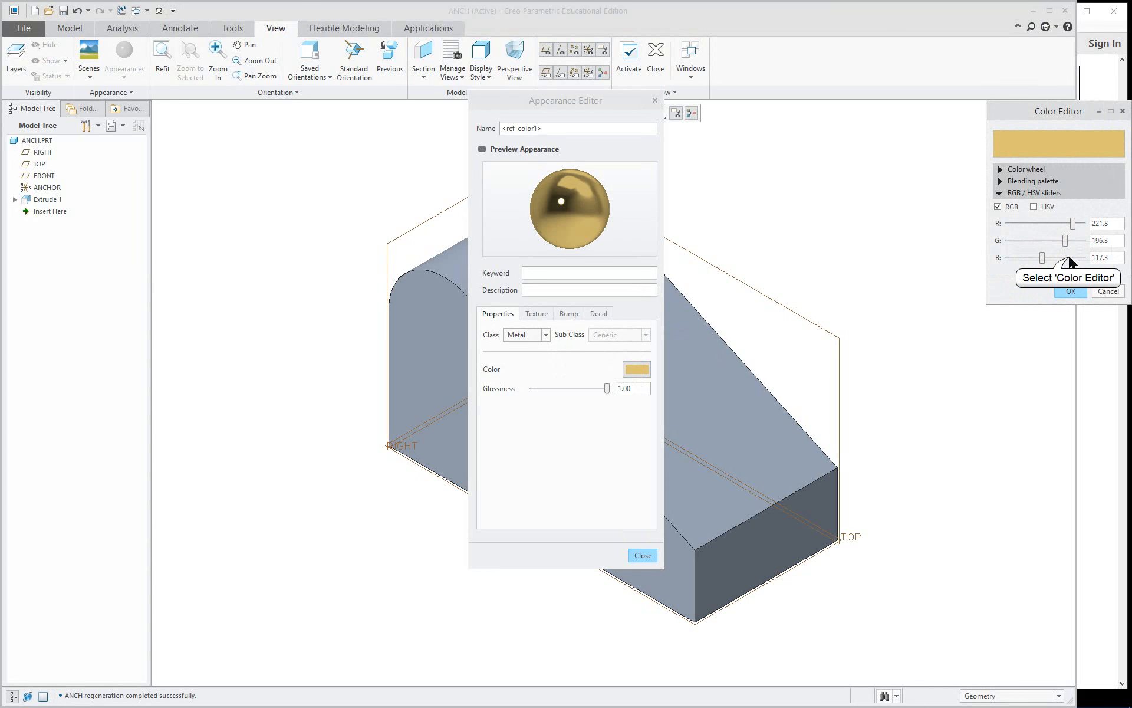
click(1069, 259)
click(1059, 229)
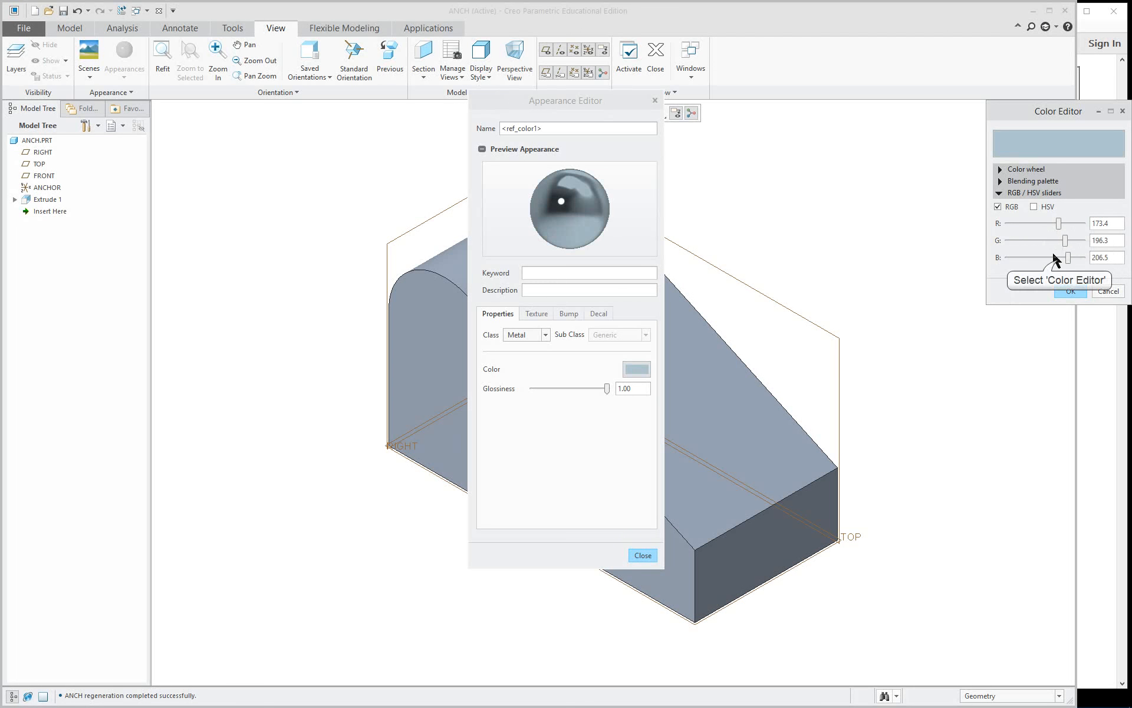
click(1059, 258)
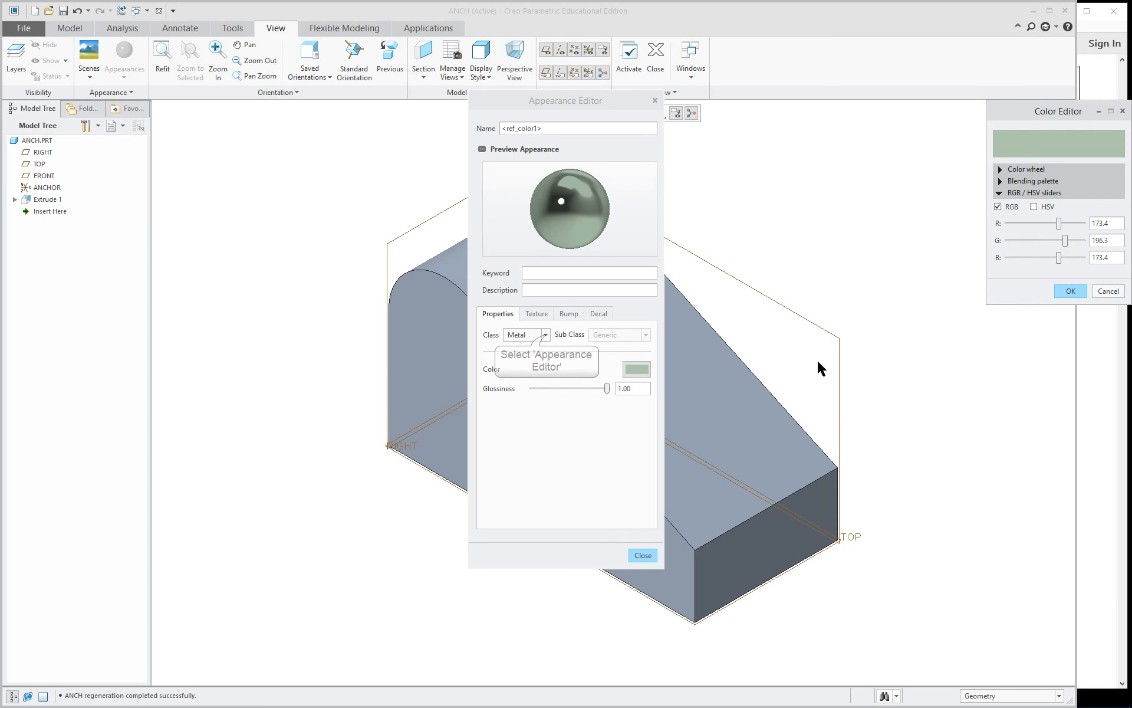
Change the appearance class to Generic and set its highlight color to red with RGB values 255.0, 7.6 and 0.0.
click(542, 334)
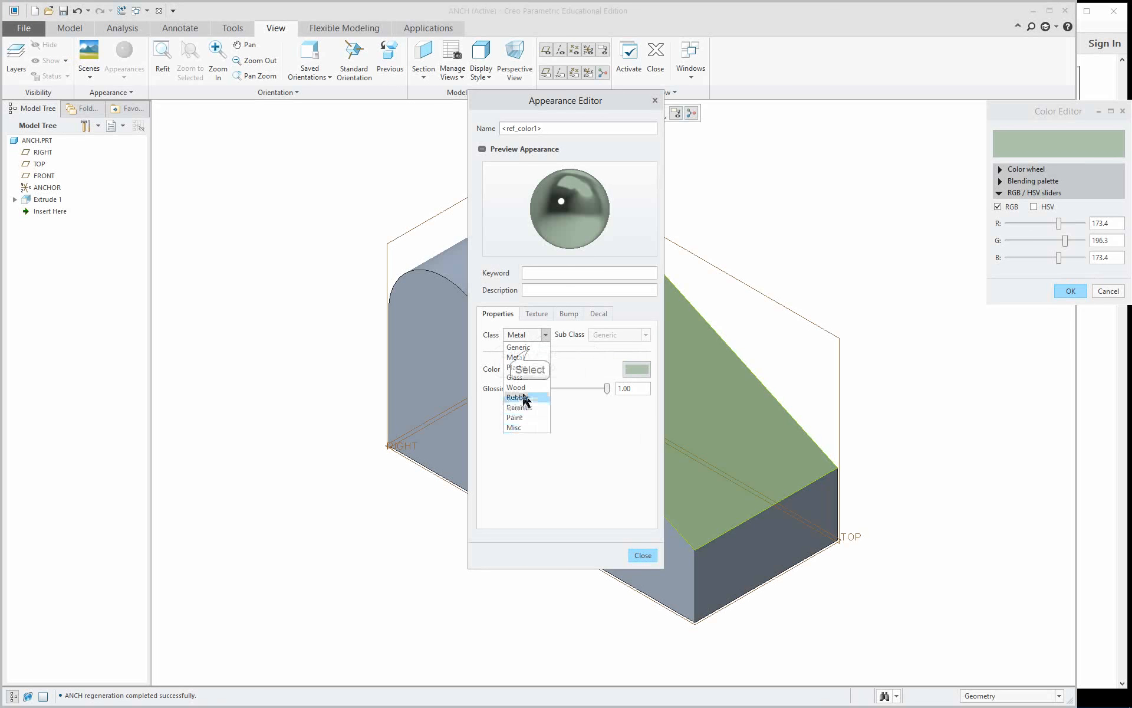
click(530, 349)
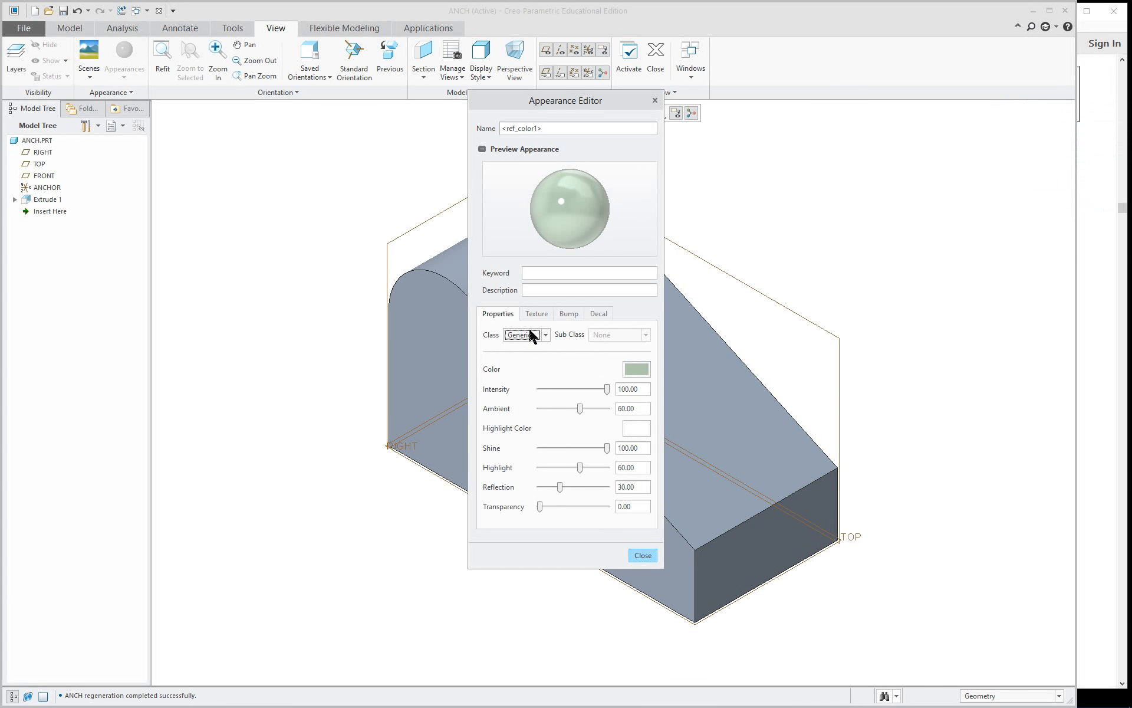
click(637, 429)
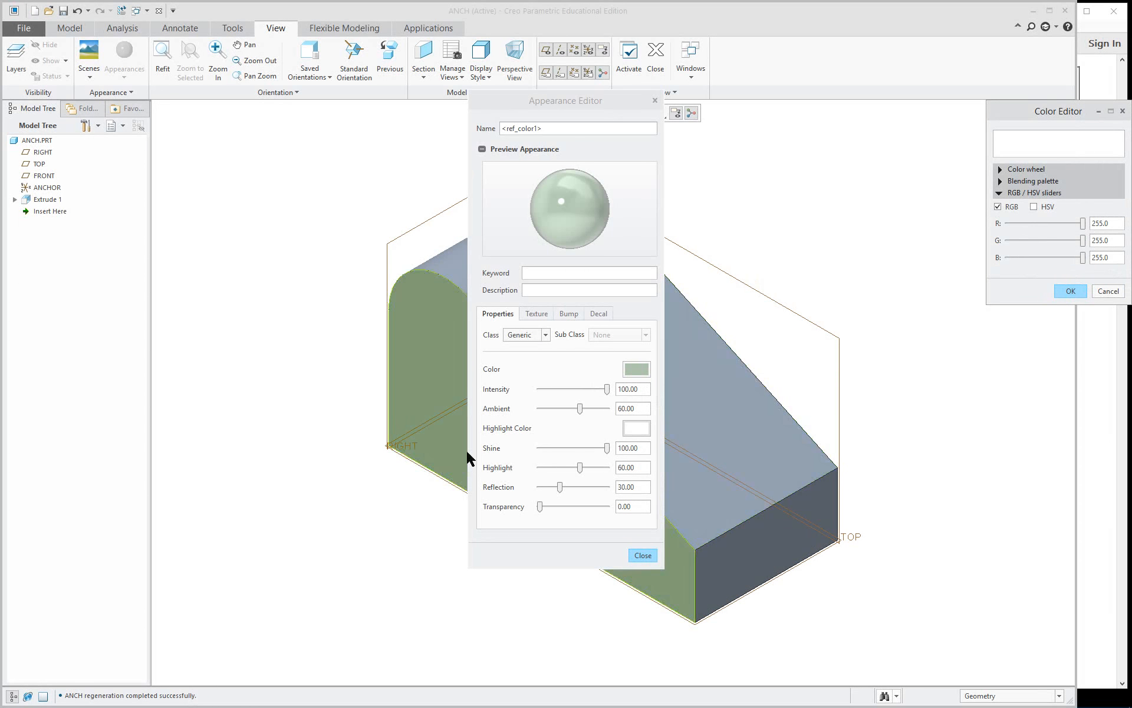
click(1010, 241)
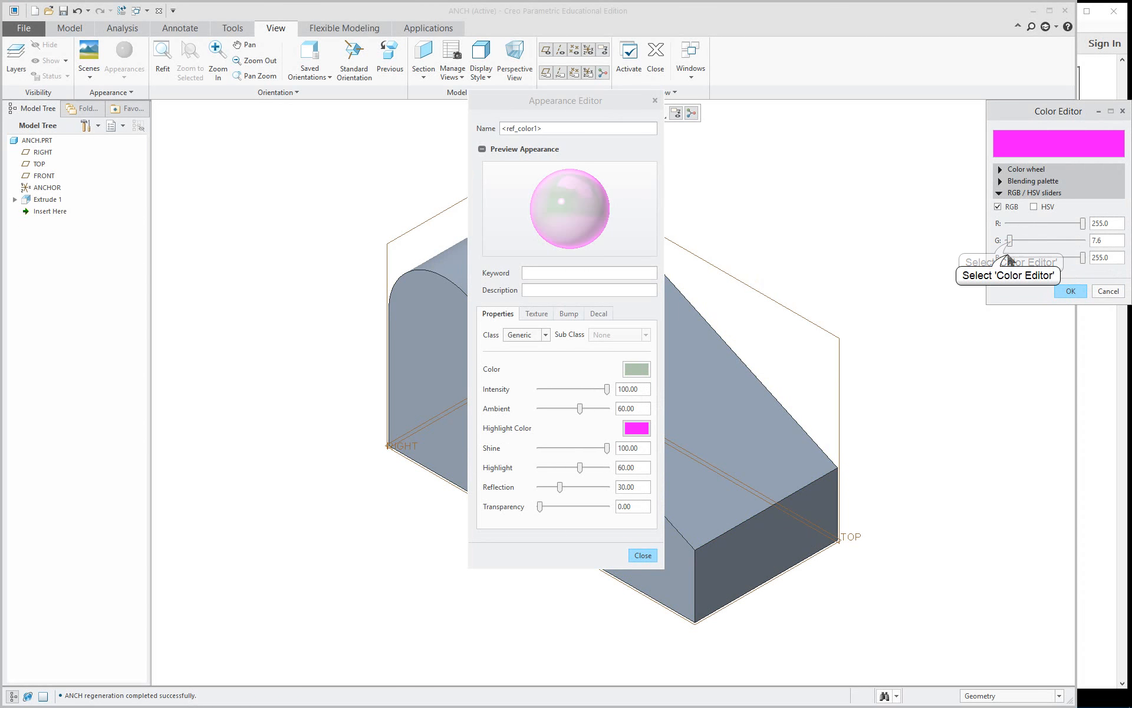
click(1009, 258)
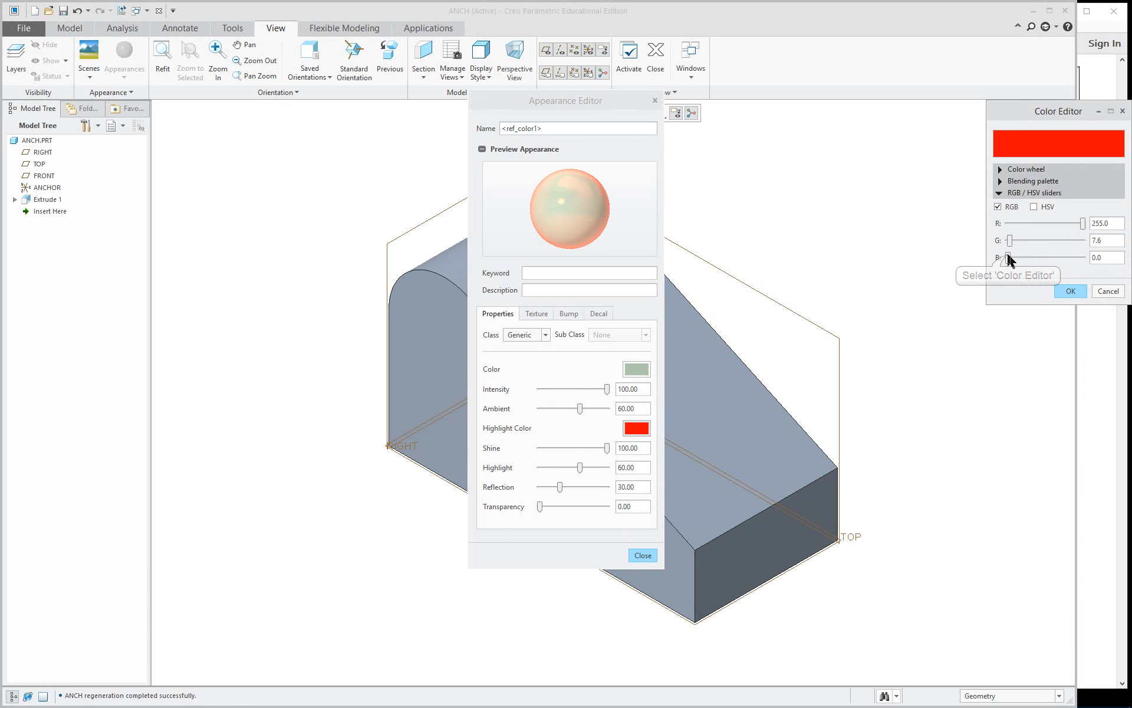
click(1070, 291)
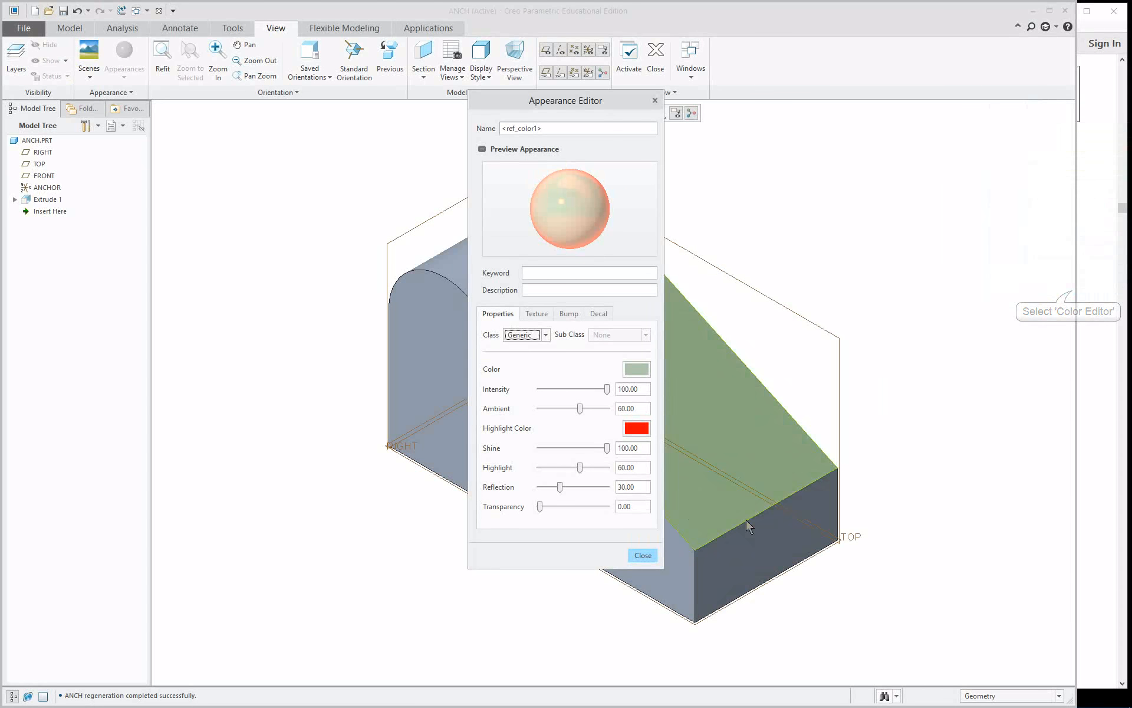
click(641, 556)
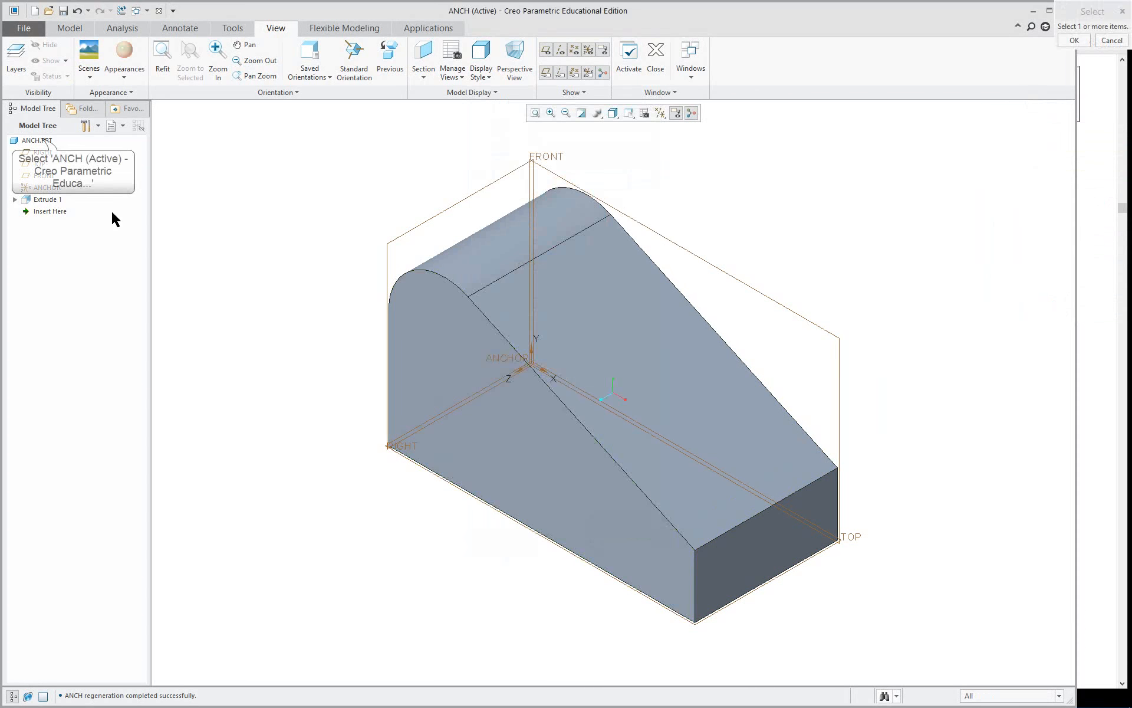
Apply the edited appearance to the whole ANCH.PRT part.
click(41, 140)
middle_click(227, 193)
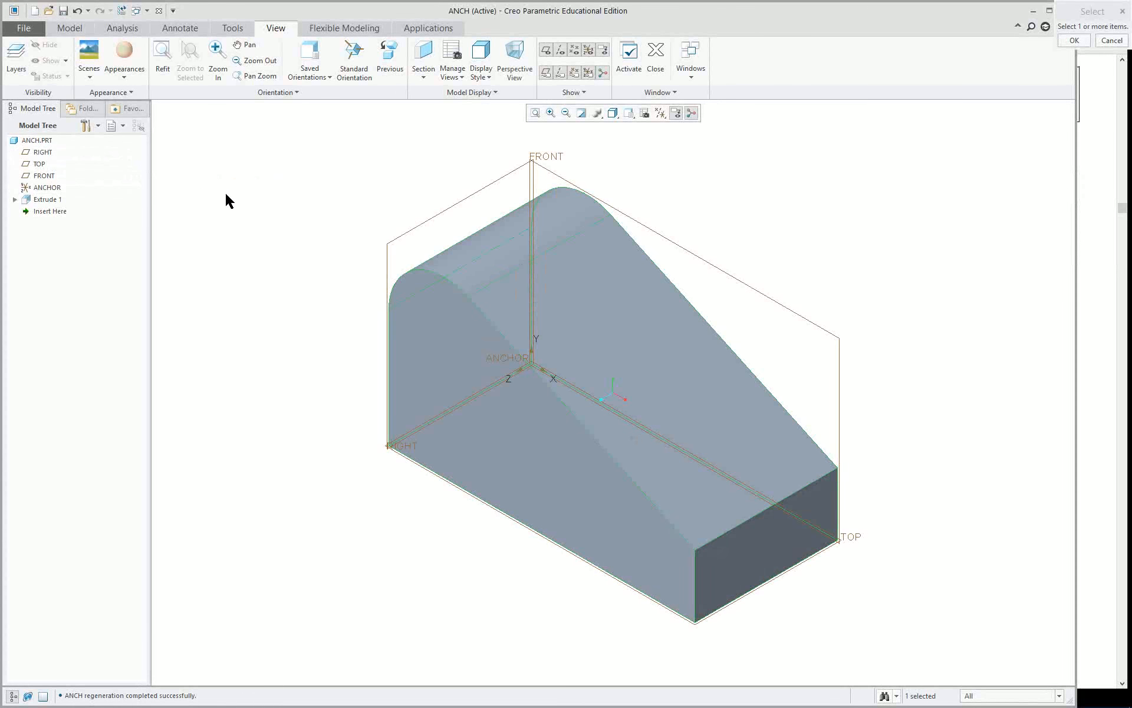
mouse_move(550, 385)
middle_down()
mouse_move(630, 361)
mouse_move(672, 436)
mouse_move(280, 242)
middle_up()
right_click(280, 244)
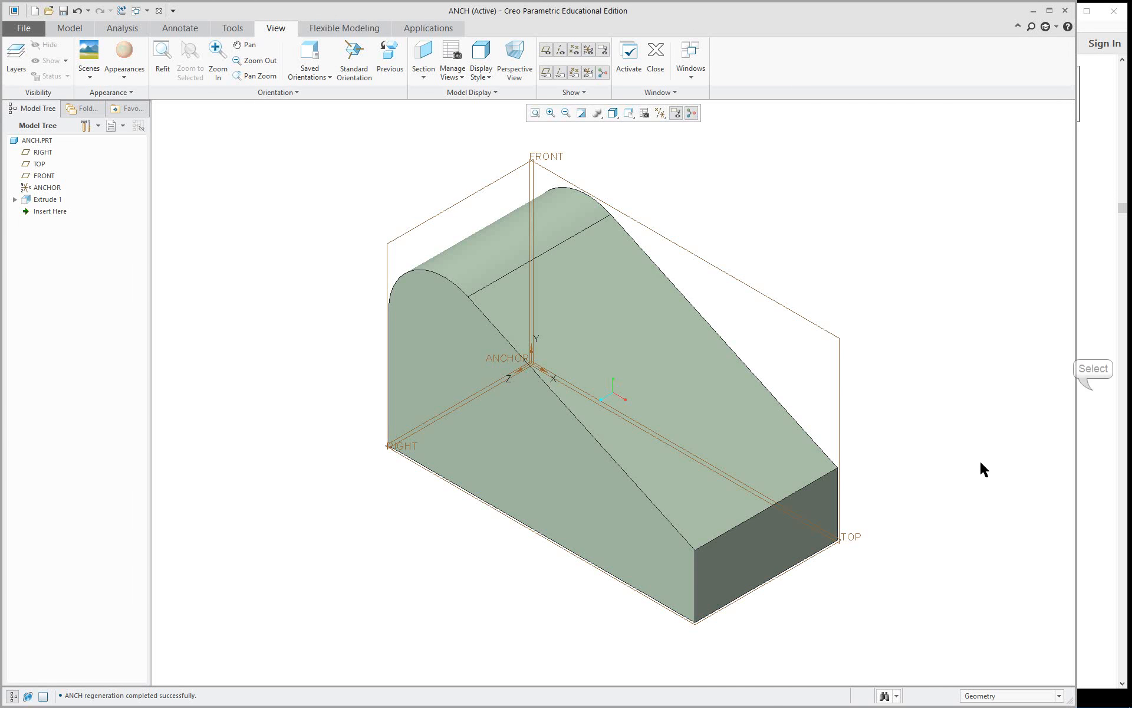
Switch to the ref-only_1-22.pdf guide in Acrobat Reader and review the color instructions and the Figure 5.7 cut dimensions.
click(1093, 395)
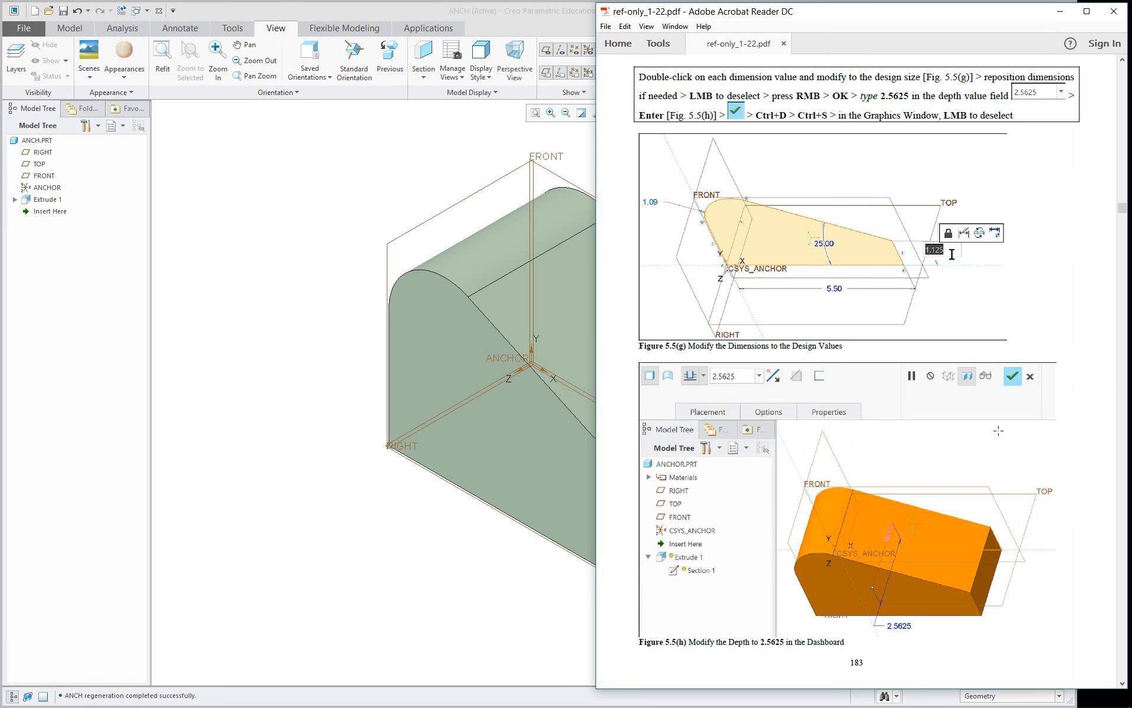
scroll(1092, 407, down, 5)
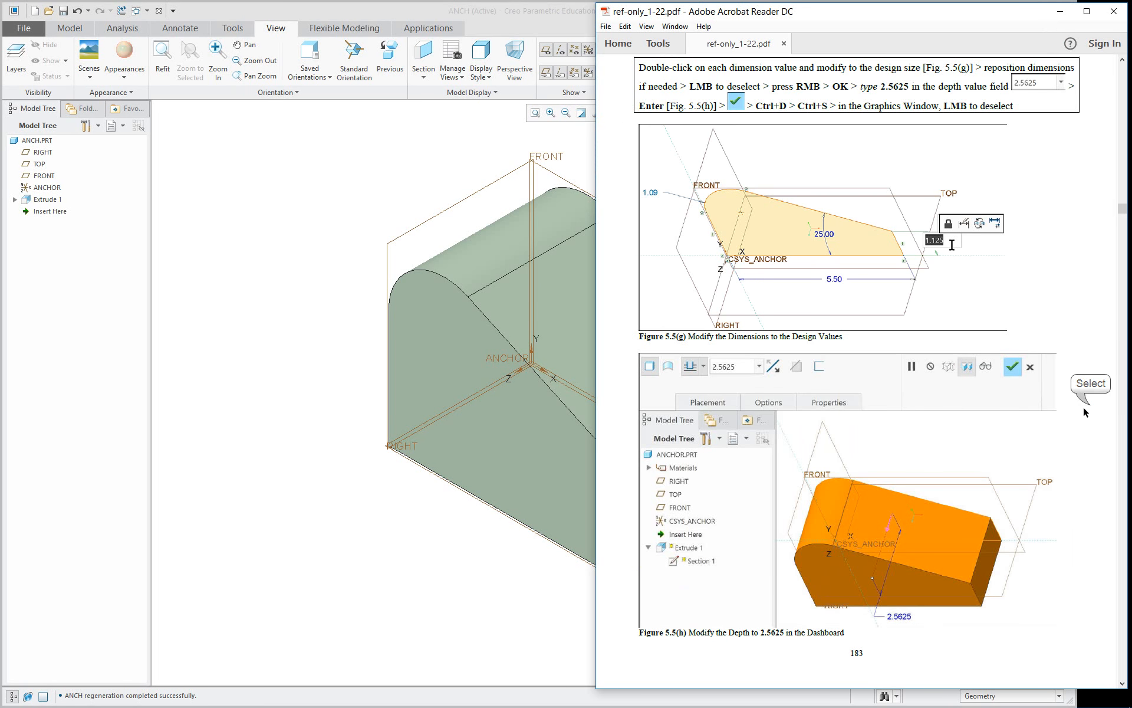
scroll(885, 421, down, 15)
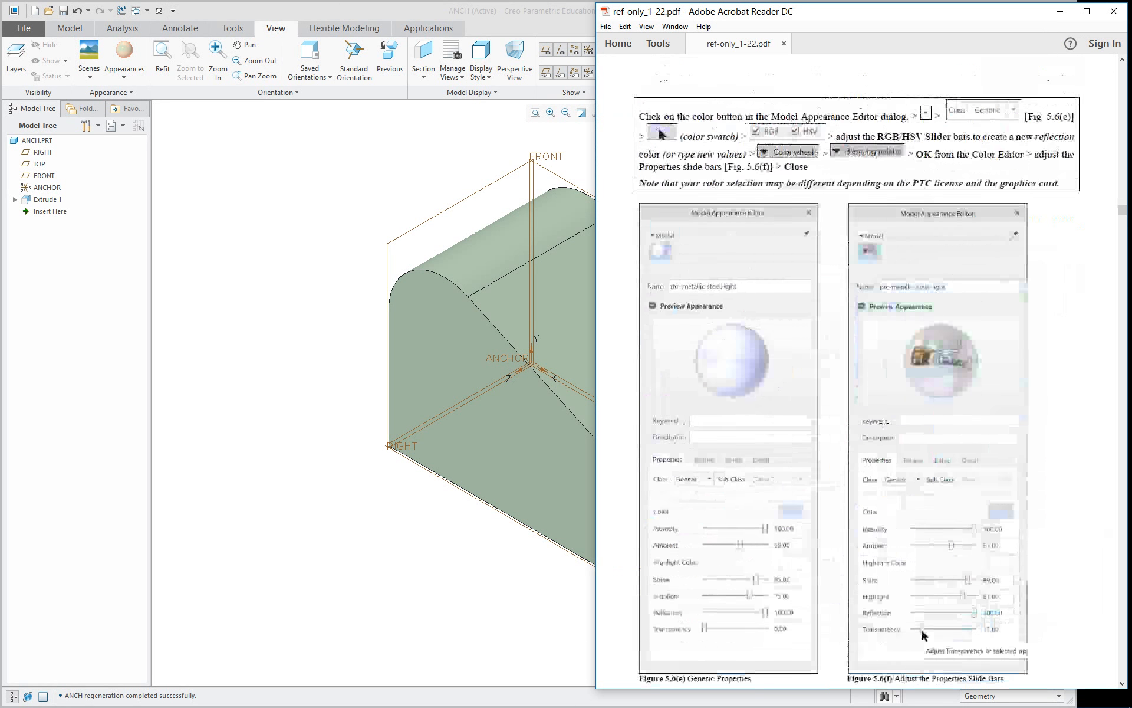
scroll(884, 422, down, 10)
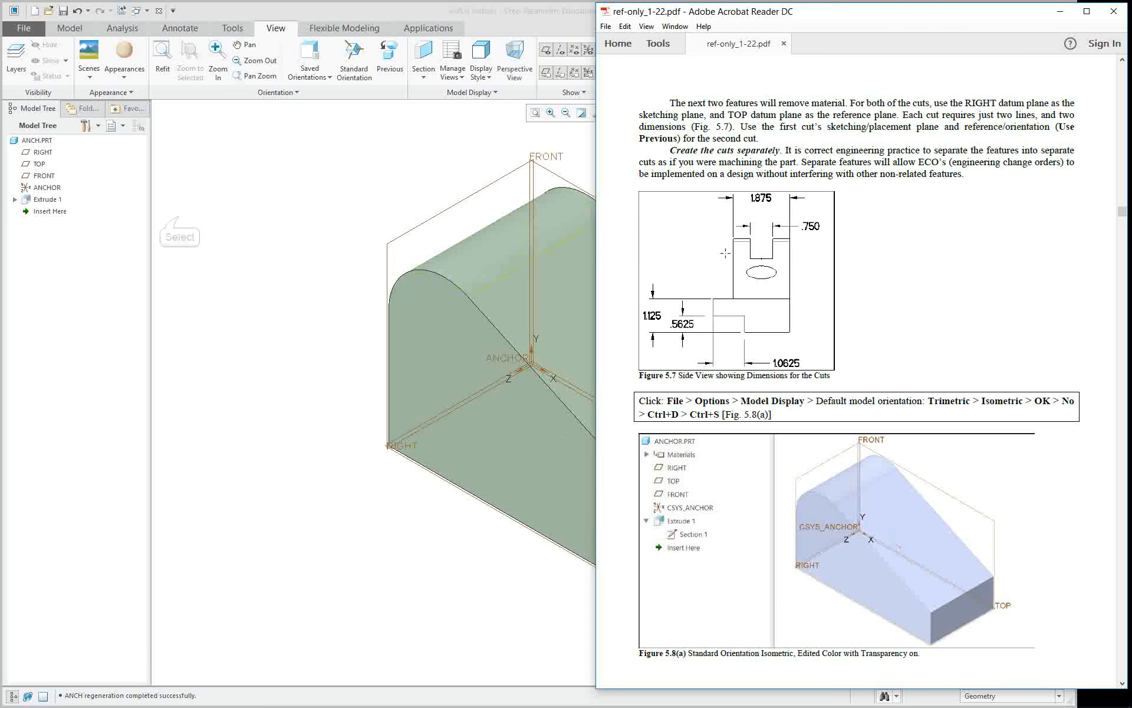
Switch back to the ANCH part in Creo and start a new Extrude feature set to remove material.
click(179, 222)
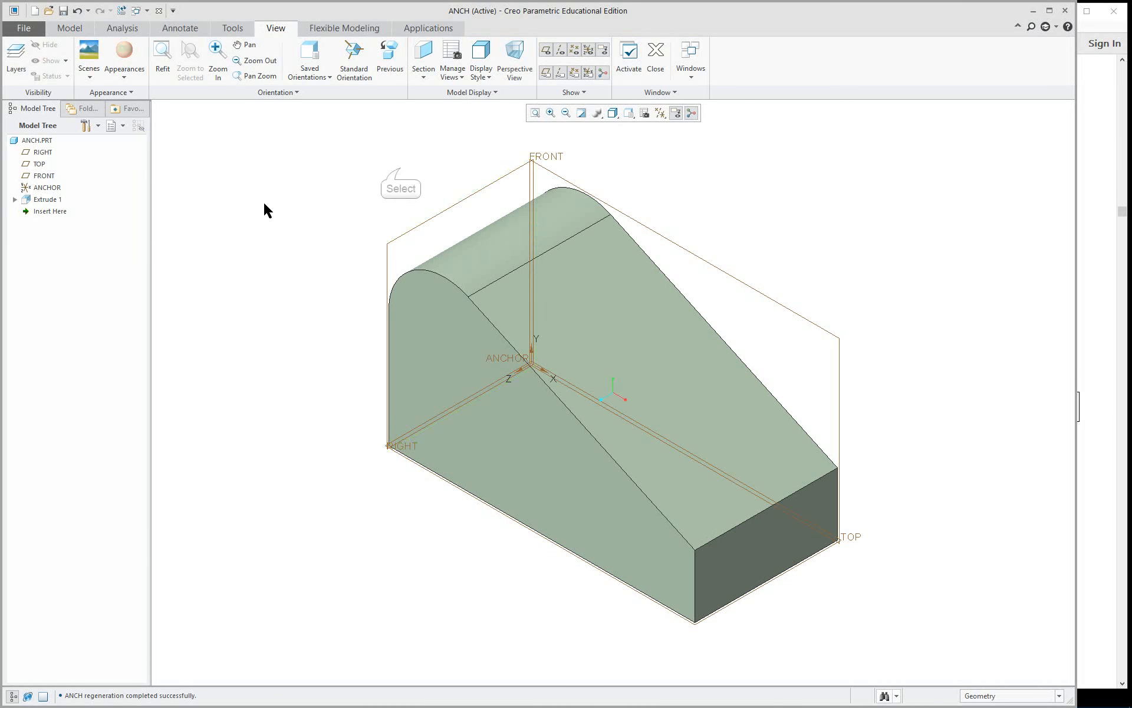
click(72, 29)
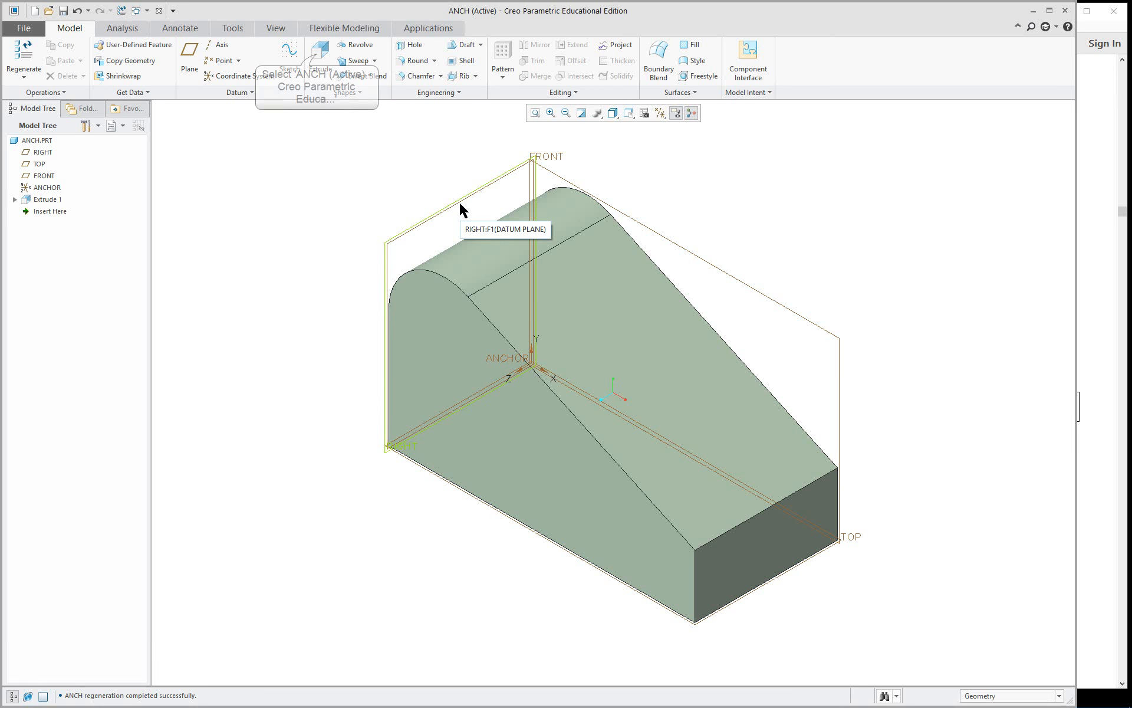
click(320, 56)
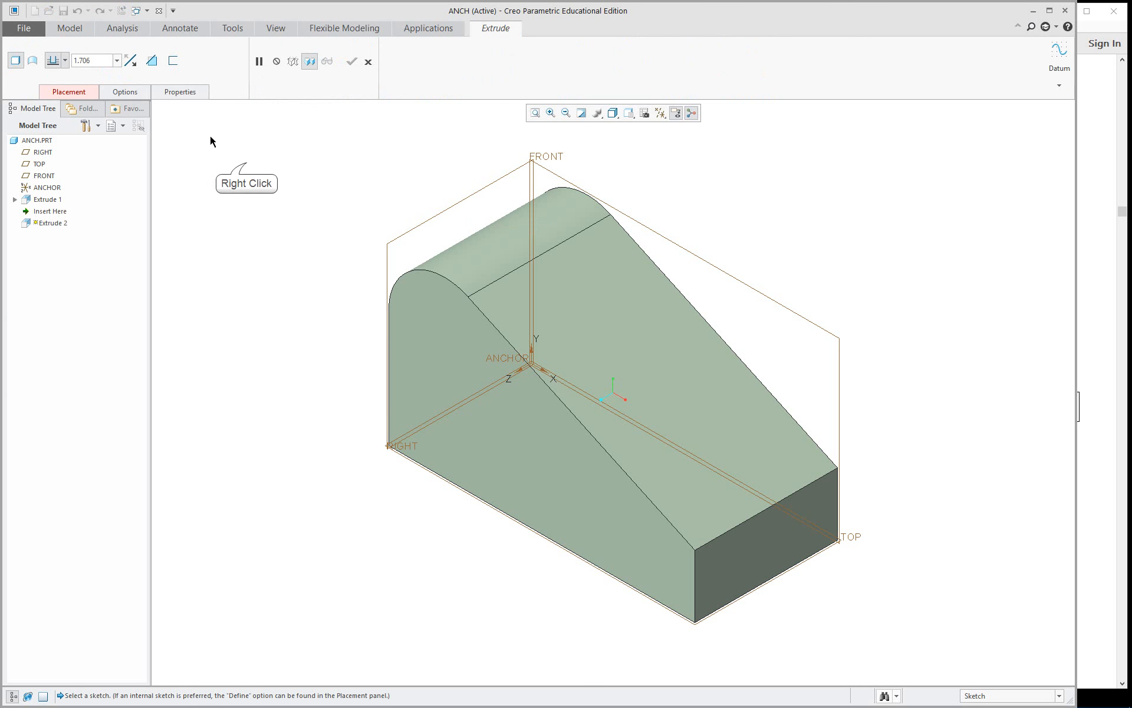
right_click(247, 162)
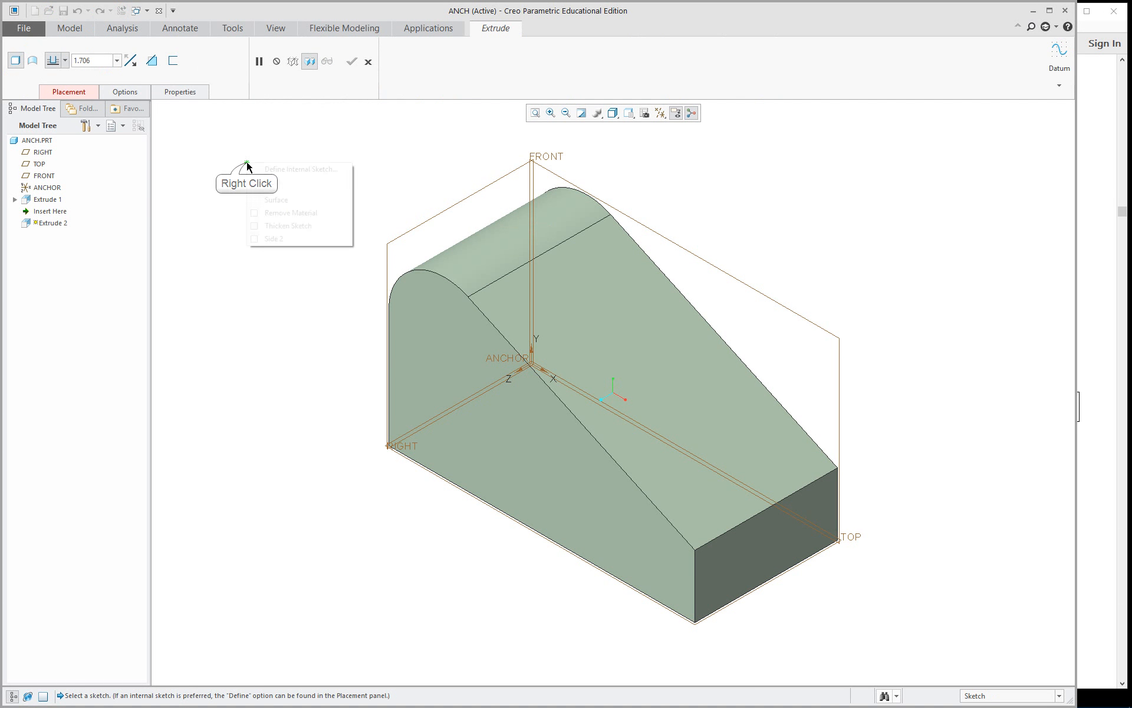
right_click(292, 213)
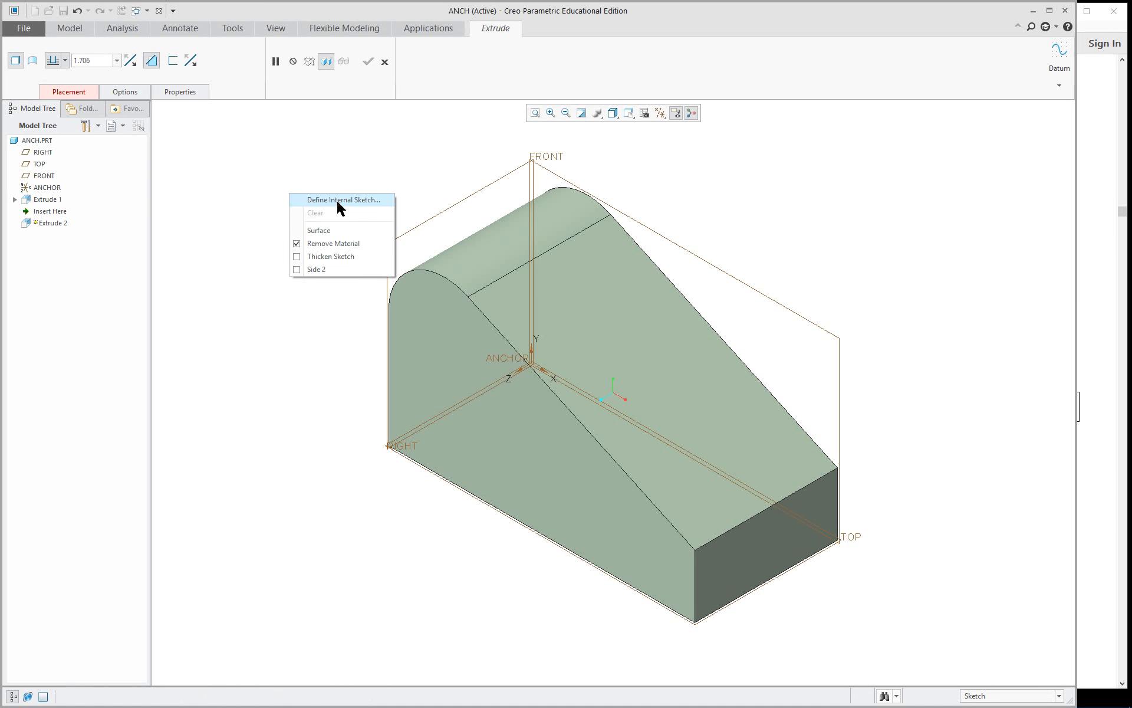
Define the cut's internal sketch on the RIGHT datum plane with TOP as the top-facing reference, and orient the view parallel to the sketch plane.
click(68, 94)
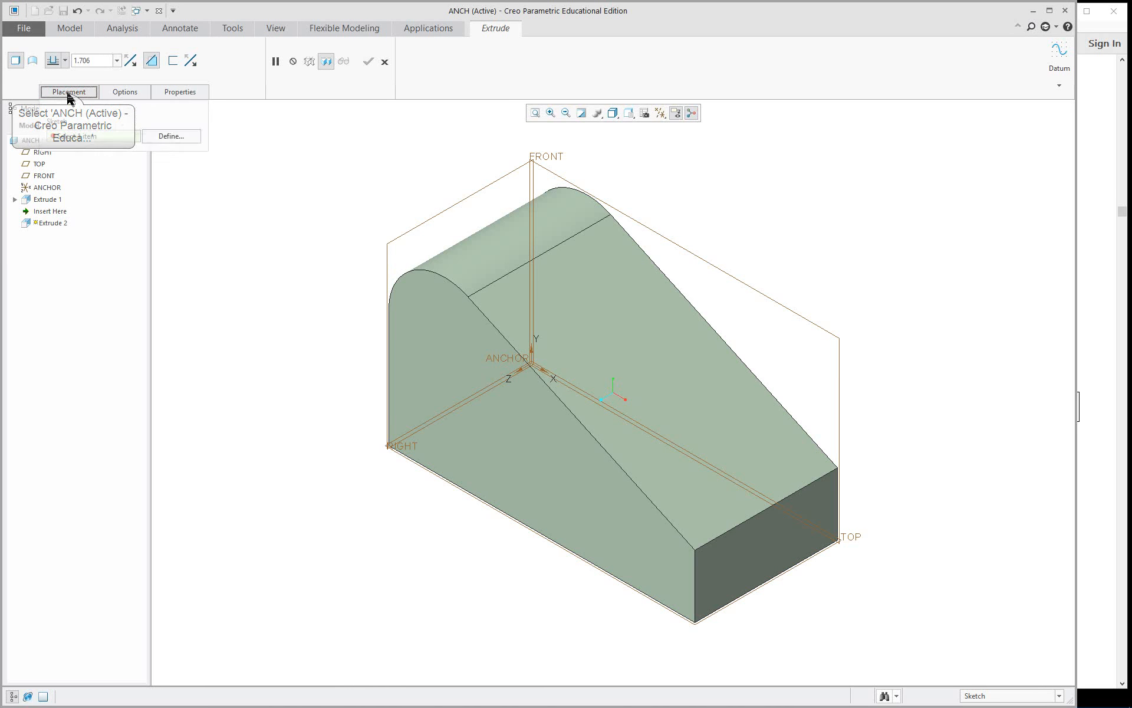
click(177, 138)
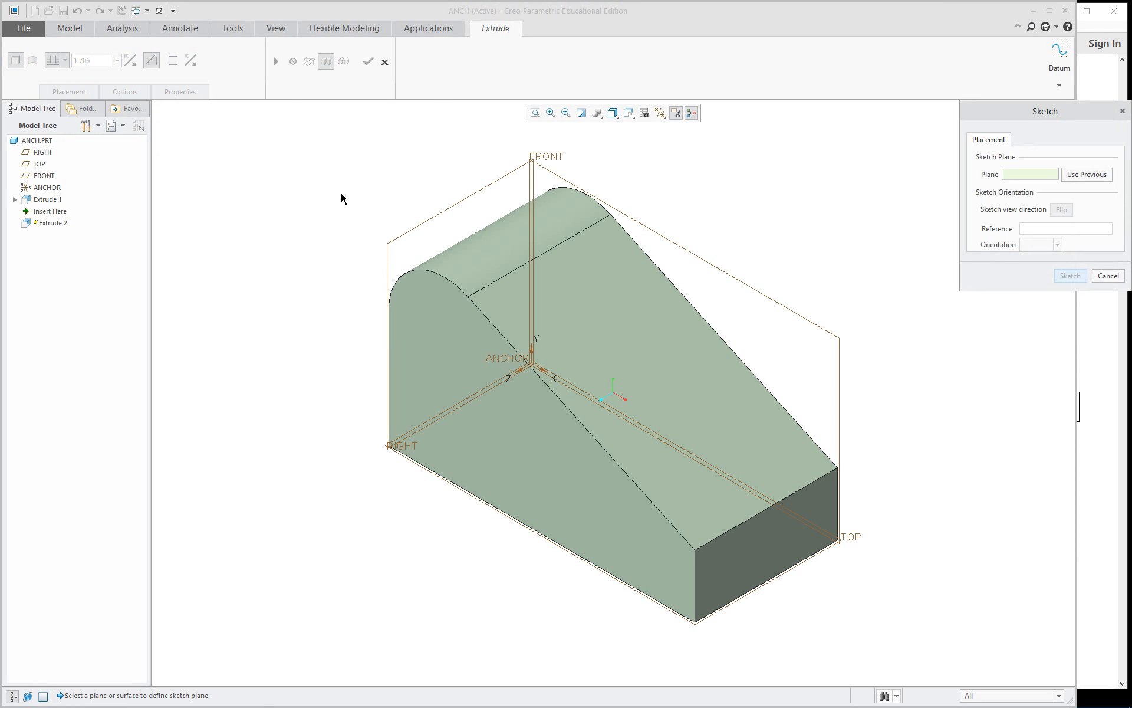
click(423, 220)
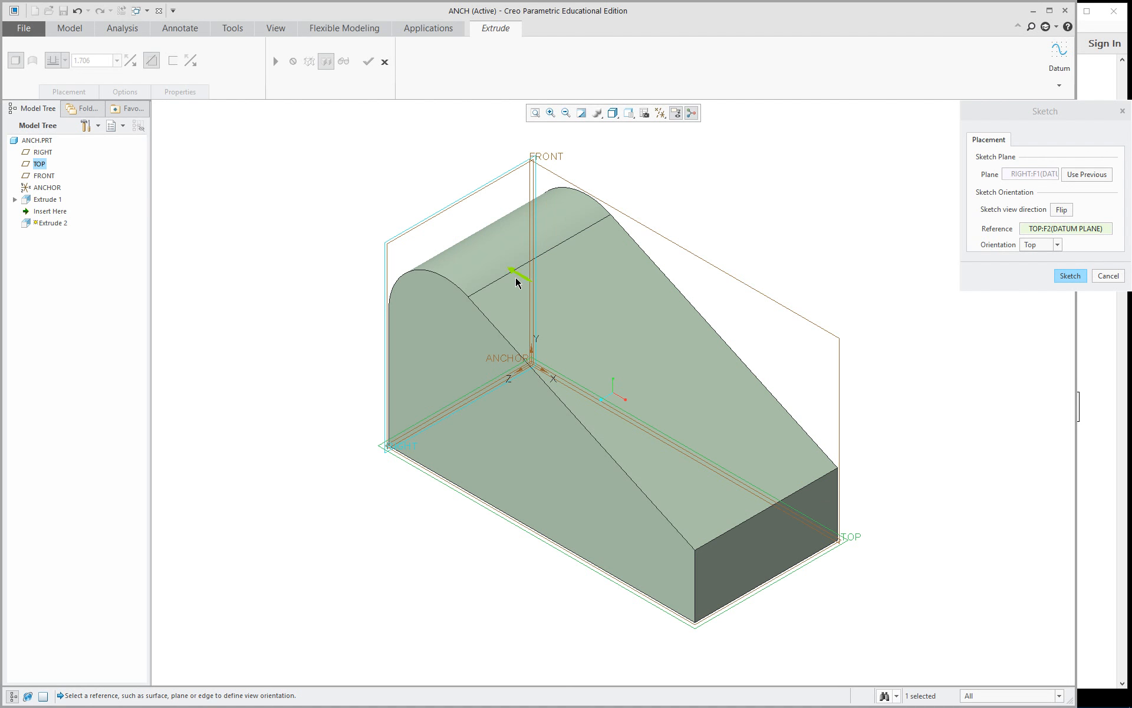
click(1070, 276)
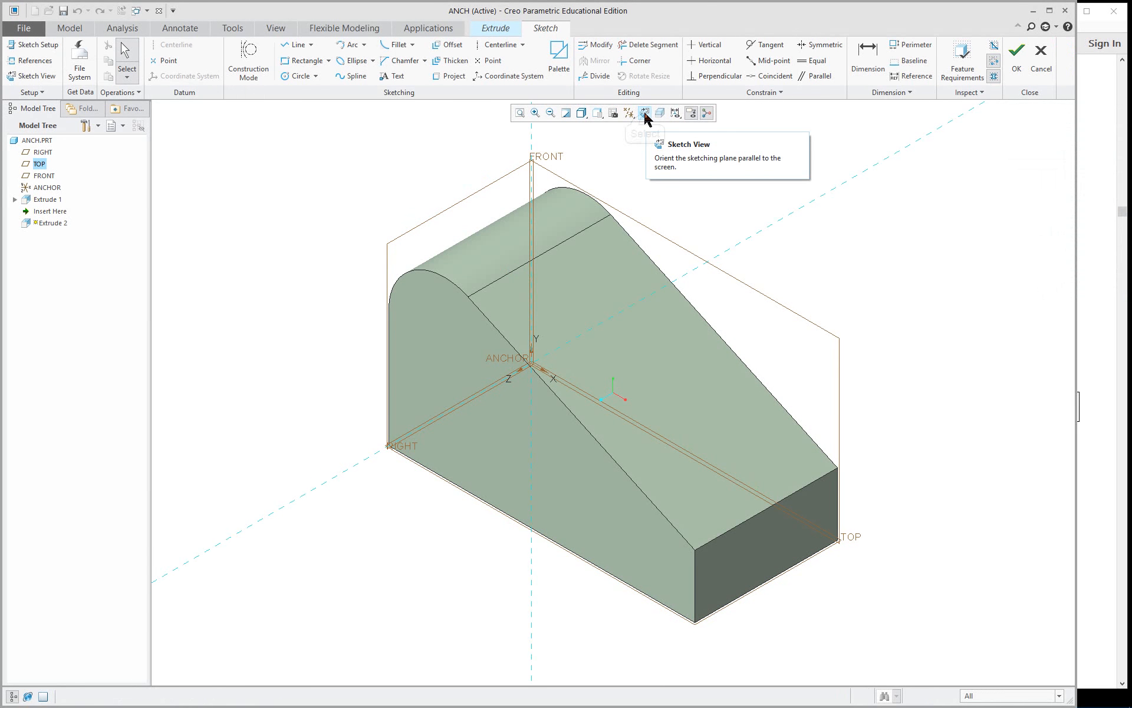
click(645, 115)
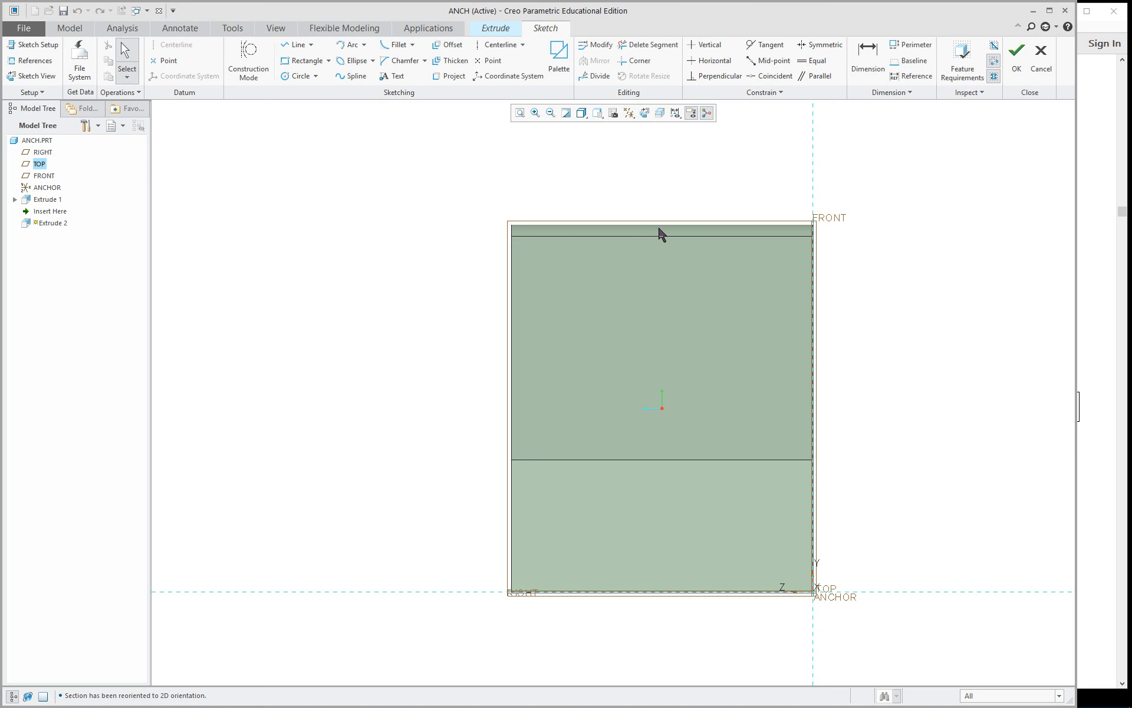
Add the part's top silhouette surface and the side surface opposite the FRONT plane as sketch references, and solve them.
right_click(406, 203)
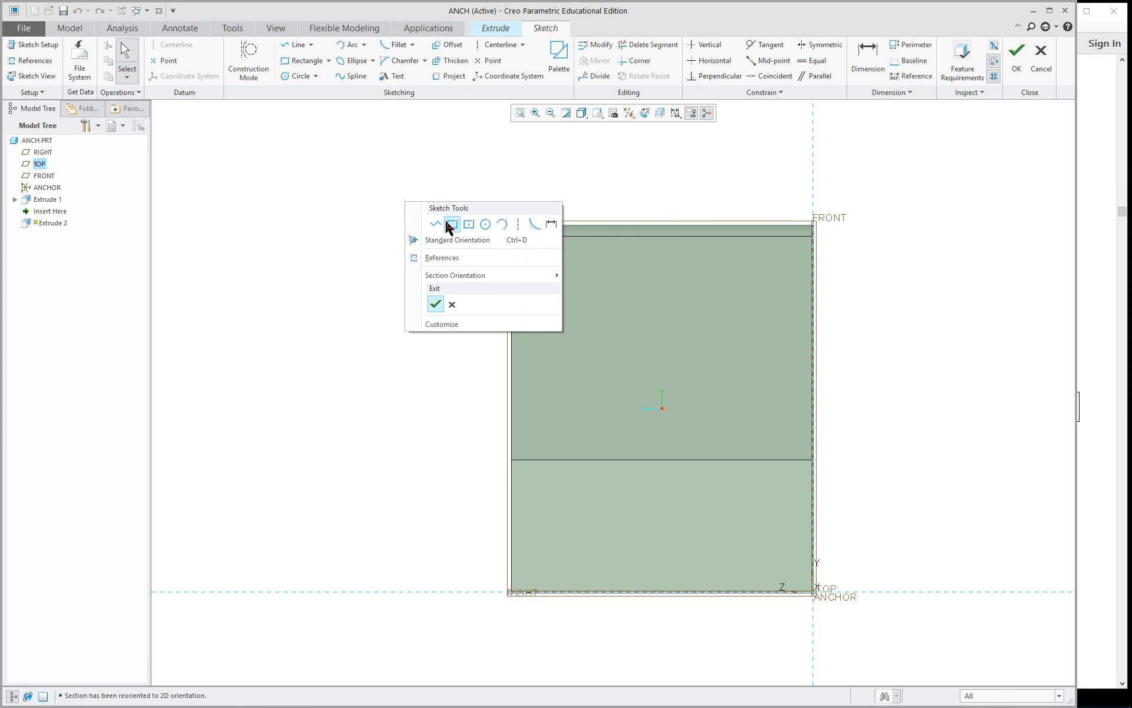
click(293, 226)
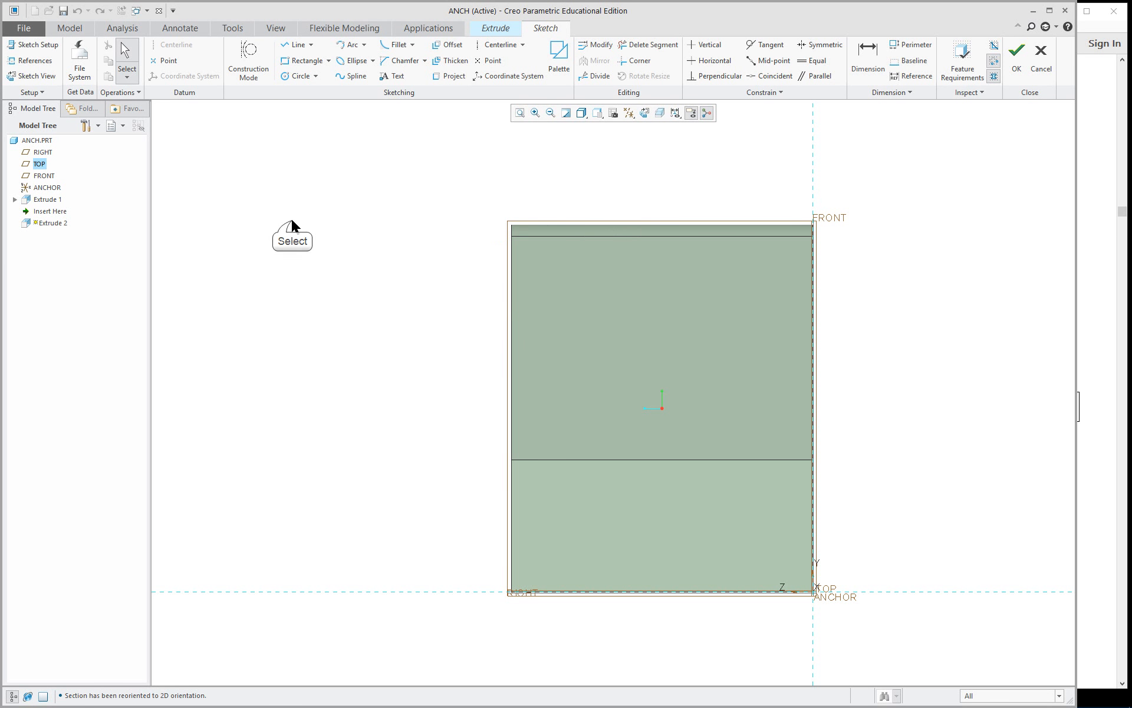
click(35, 61)
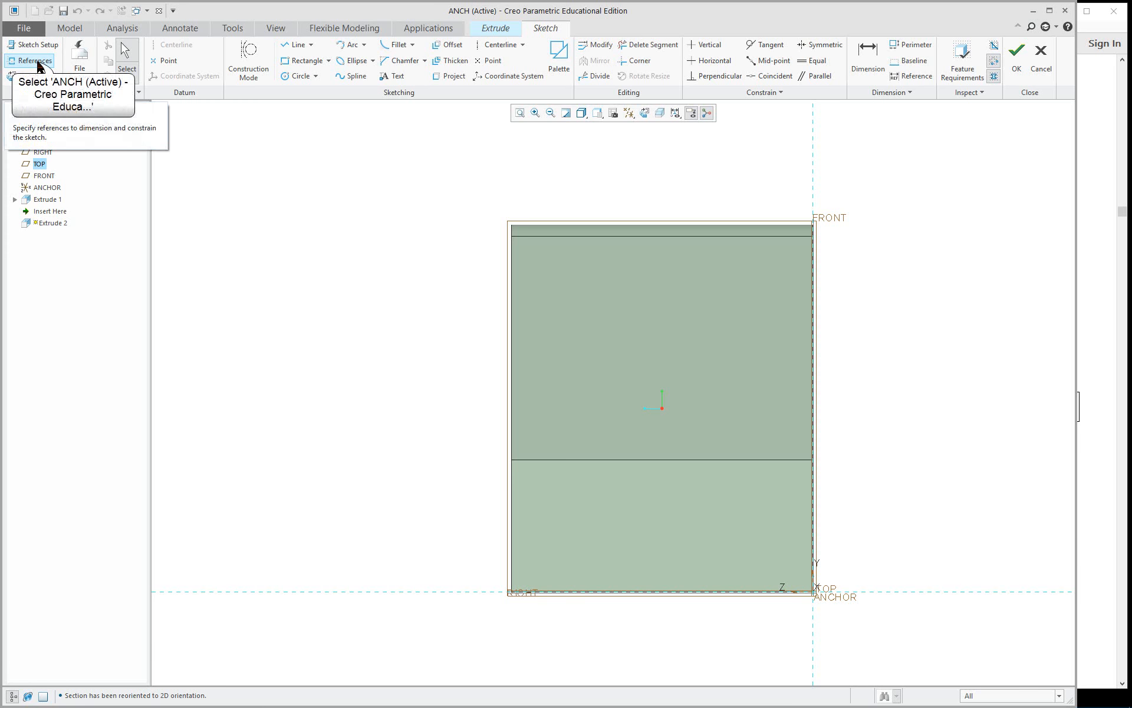
click(624, 230)
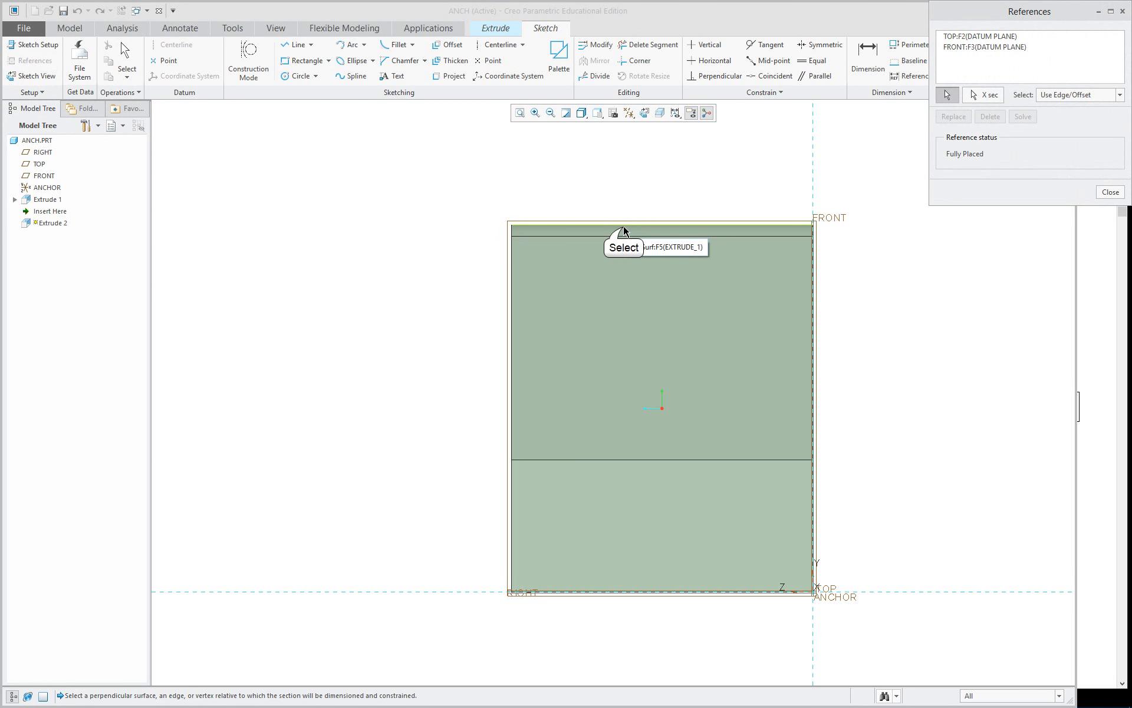
click(514, 342)
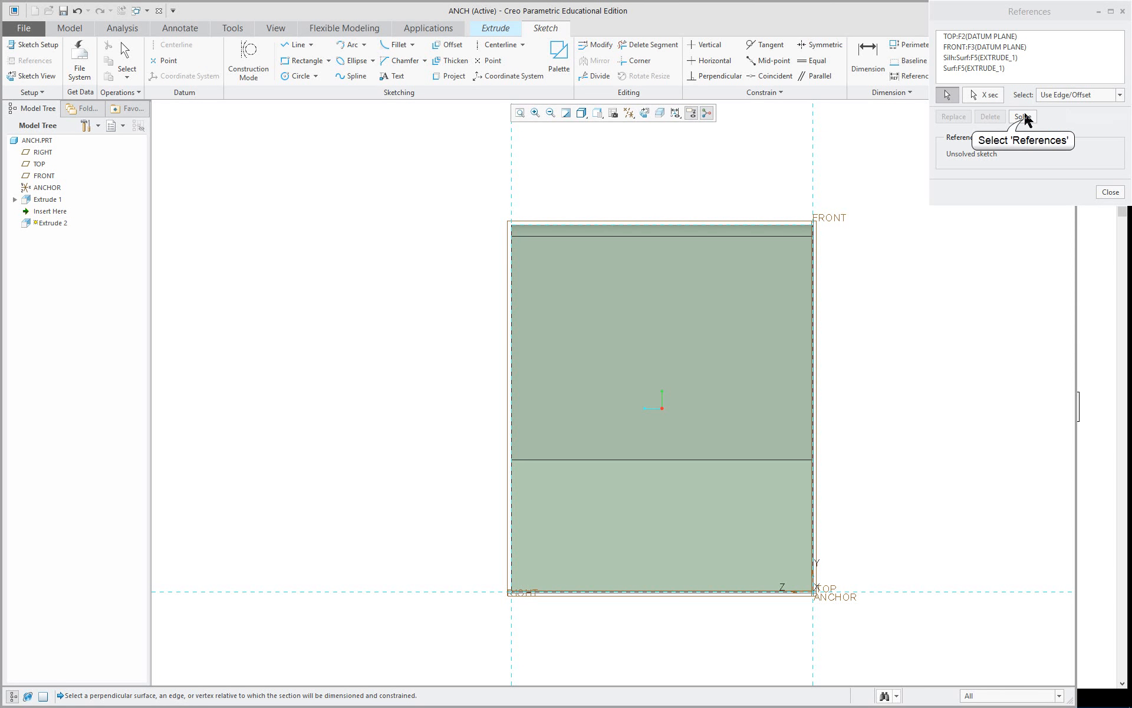
click(1023, 116)
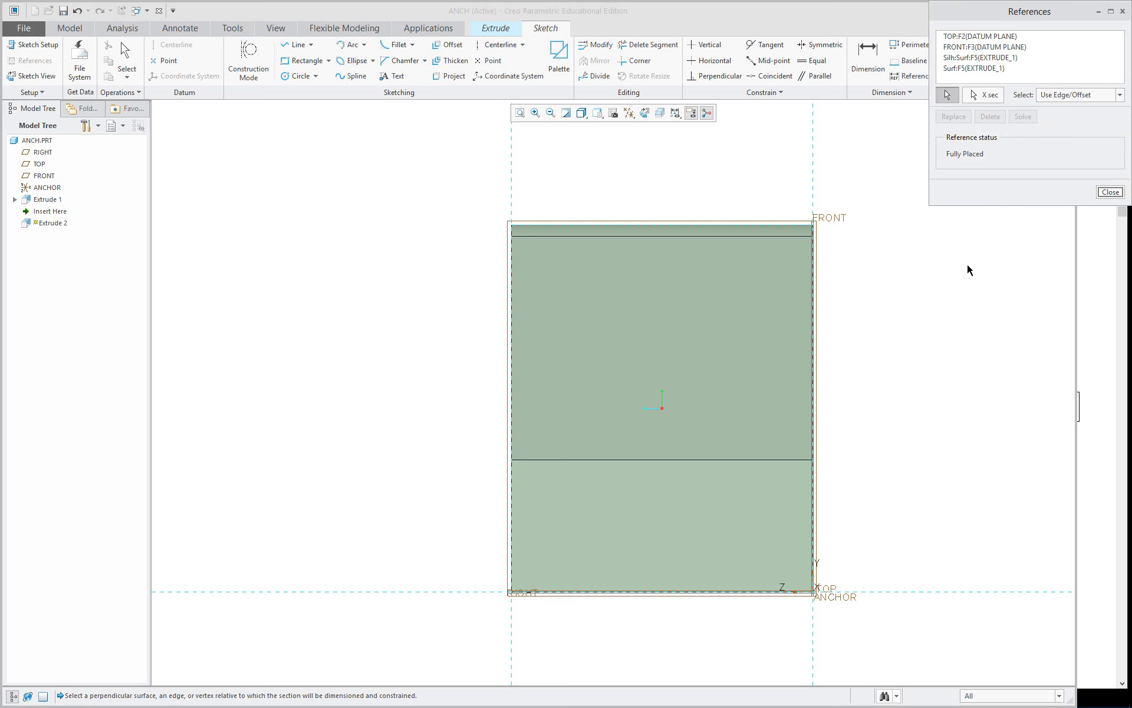
Sketch a vertical line about 1.66 long down from the part's top edge, continued by a horizontal line about 0.88 long to the side reference.
right_click(412, 197)
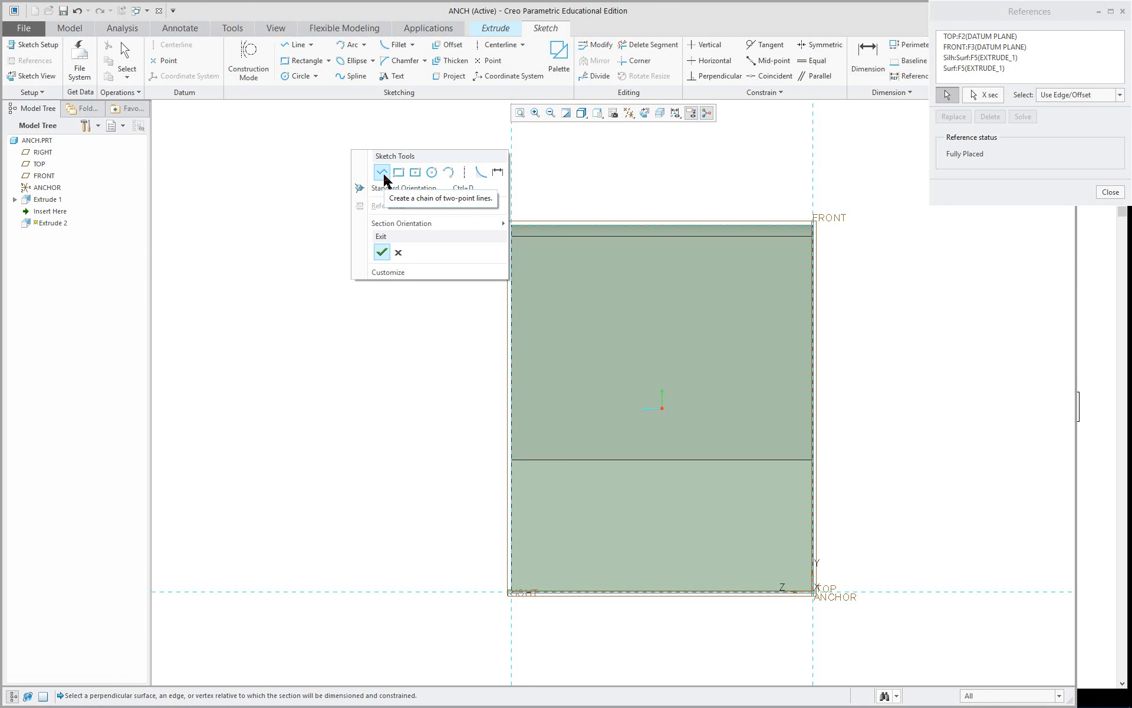
click(383, 172)
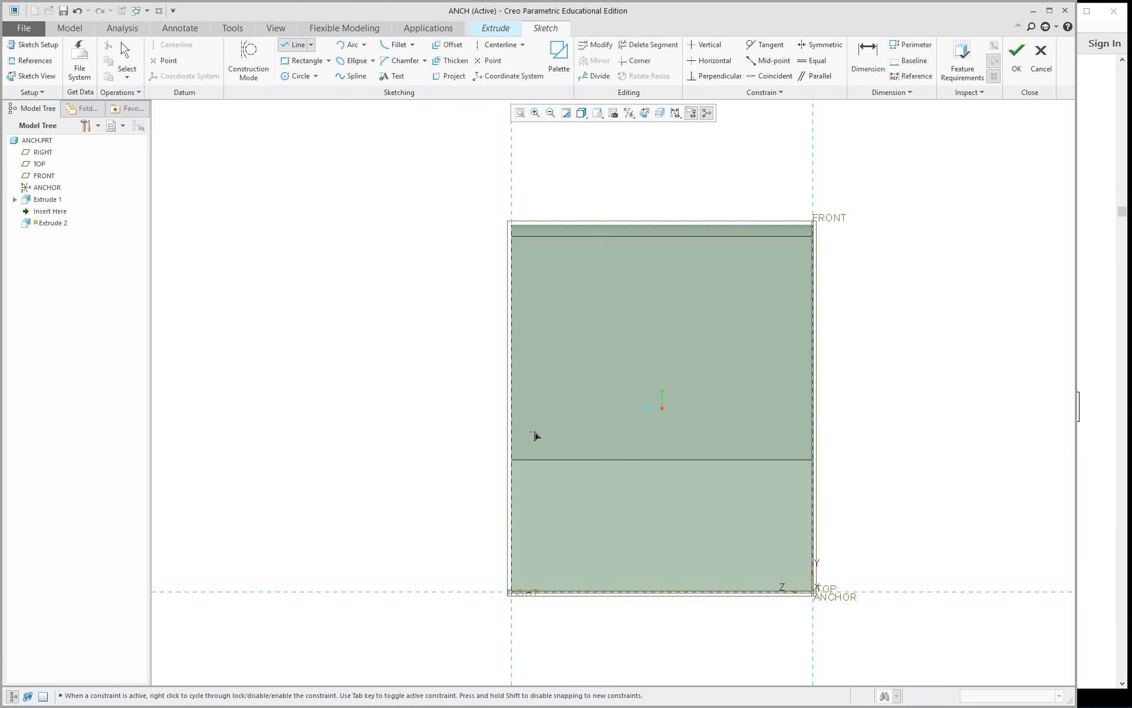
click(616, 230)
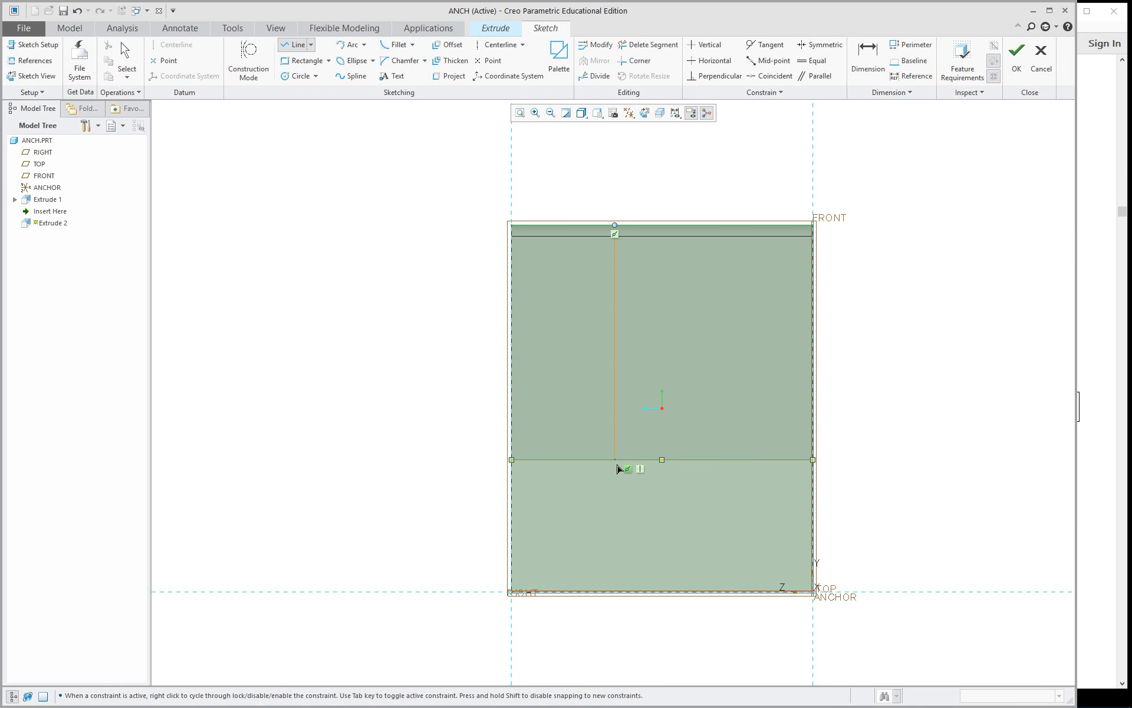
click(620, 421)
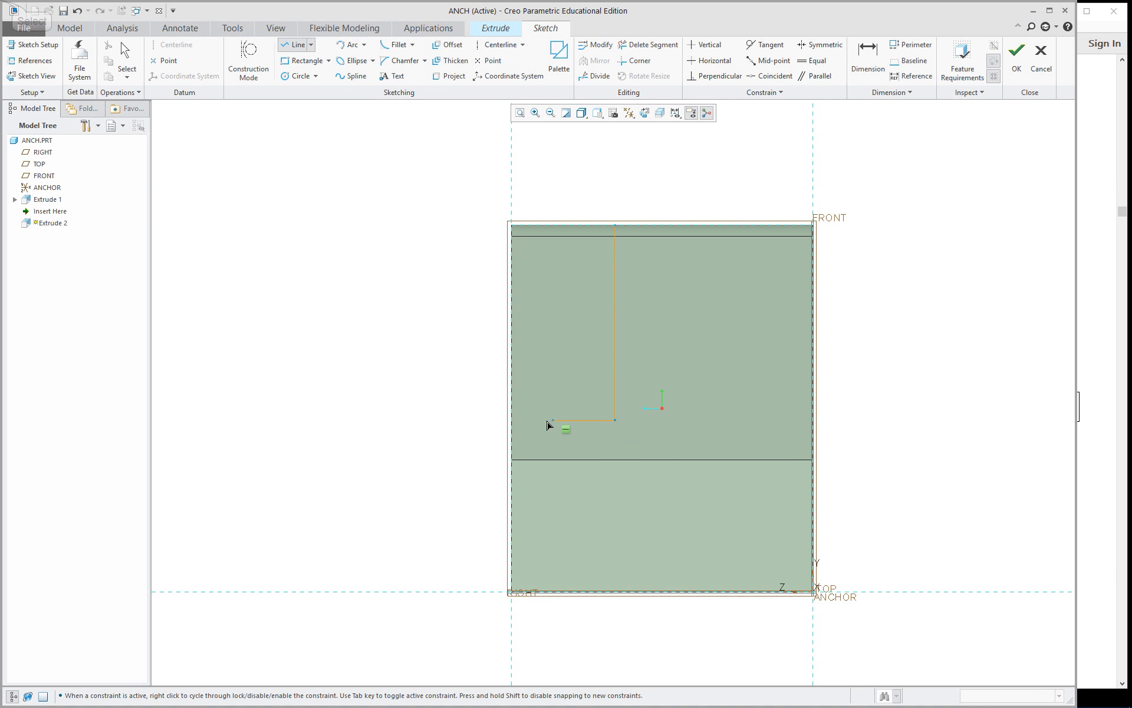
click(512, 420)
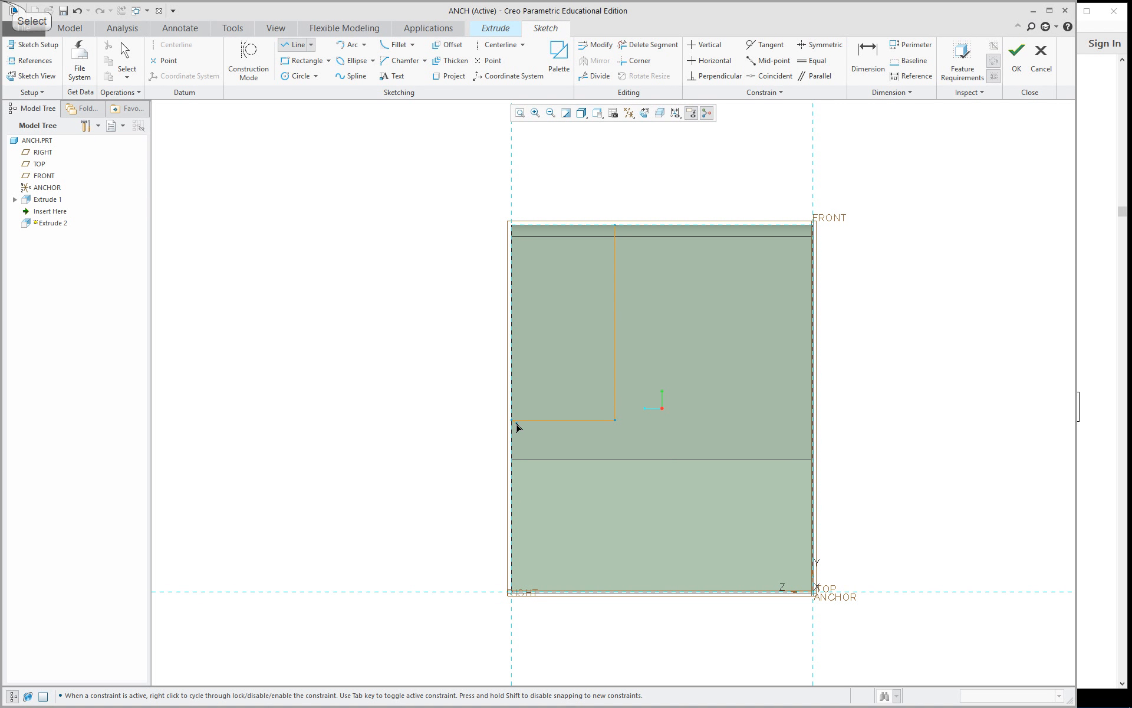
middle_click(388, 398)
middle_click(357, 395)
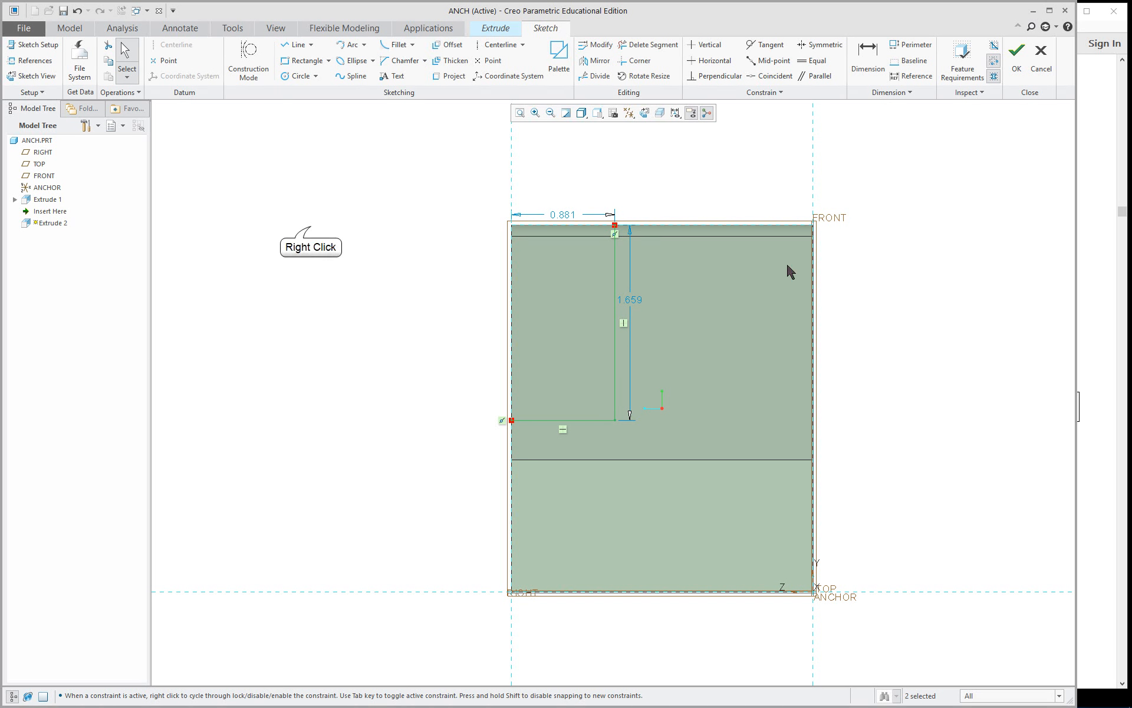
Dimension the vertical line from the FRONT reference and the horizontal line from the TOP reference.
right_click(311, 227)
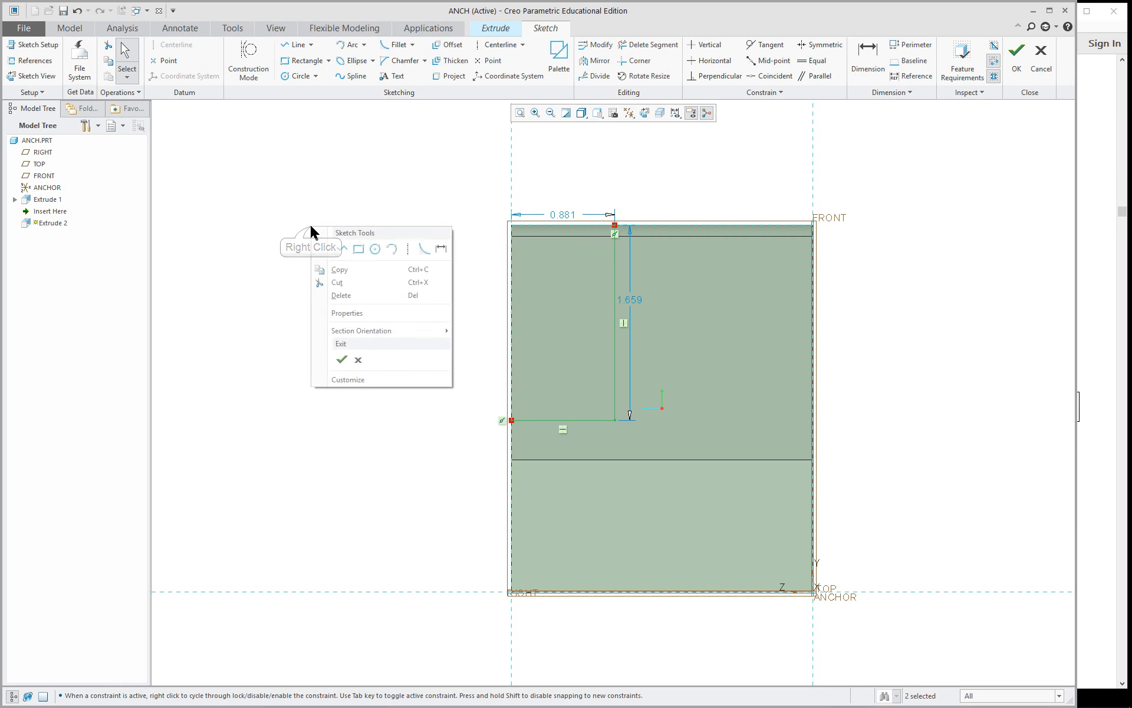
click(441, 249)
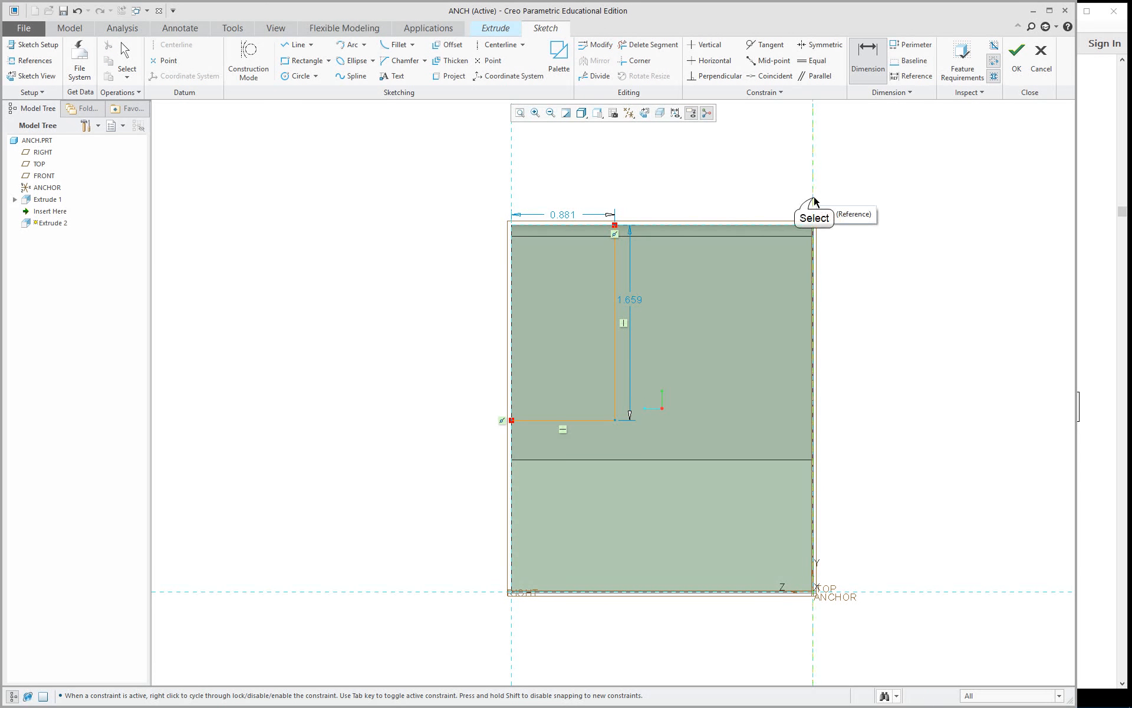
click(615, 324)
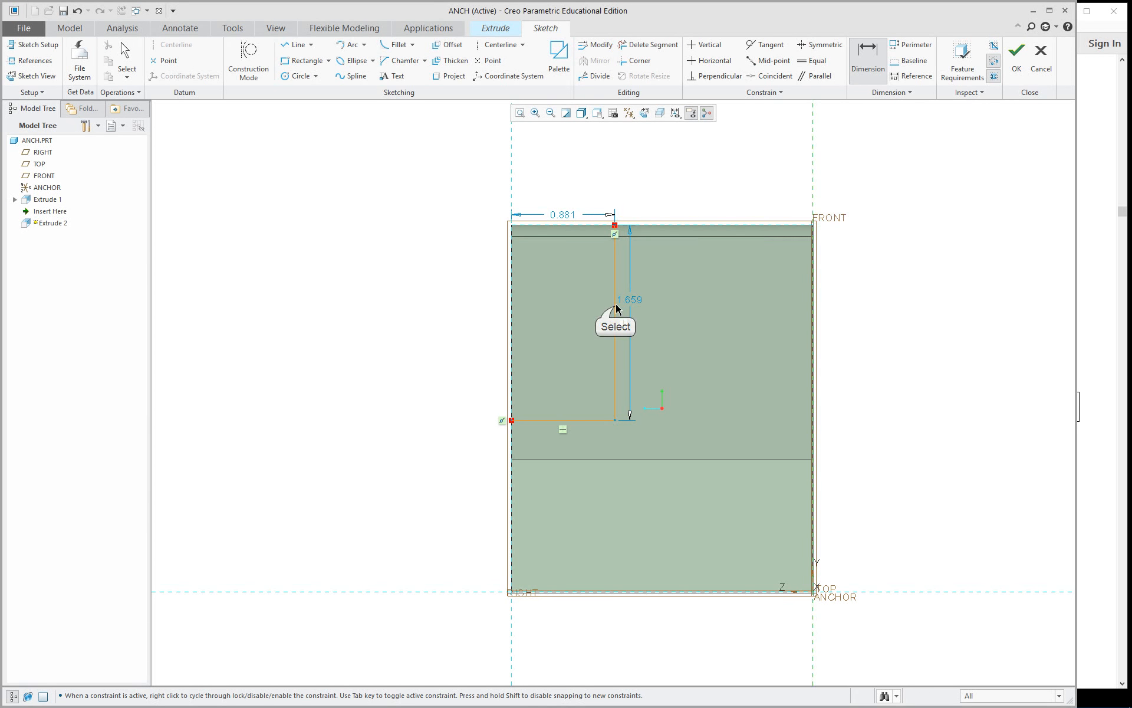
middle_click(679, 182)
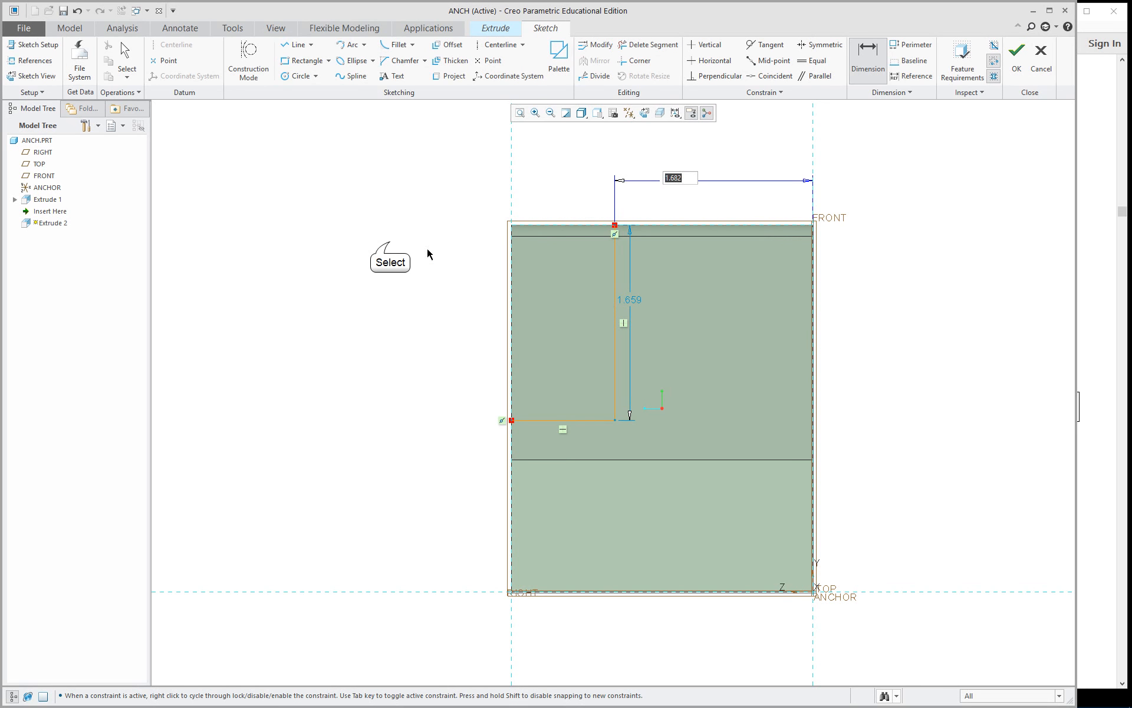
click(587, 420)
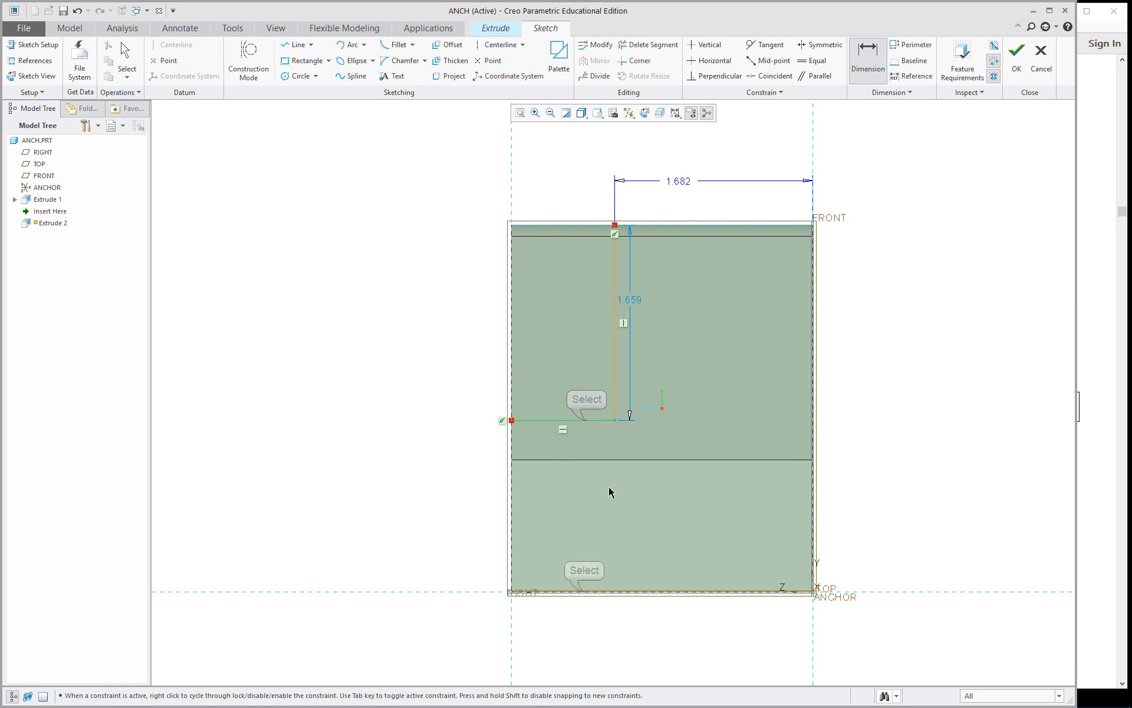
click(585, 592)
middle_click(367, 527)
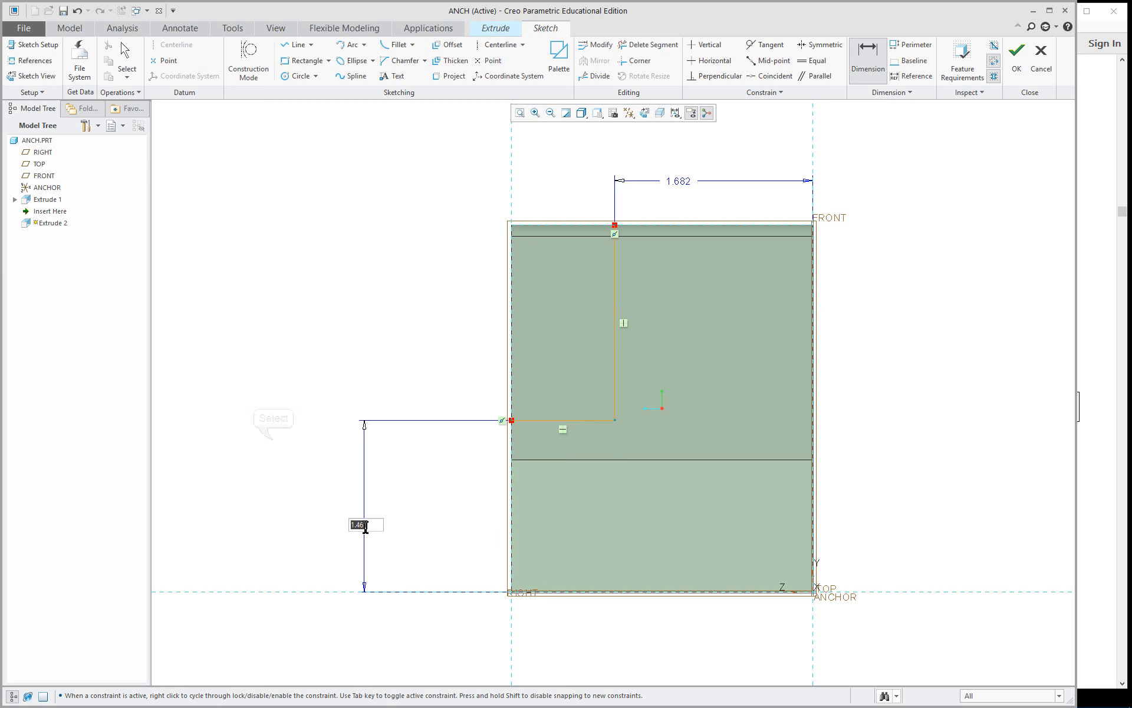
click(275, 441)
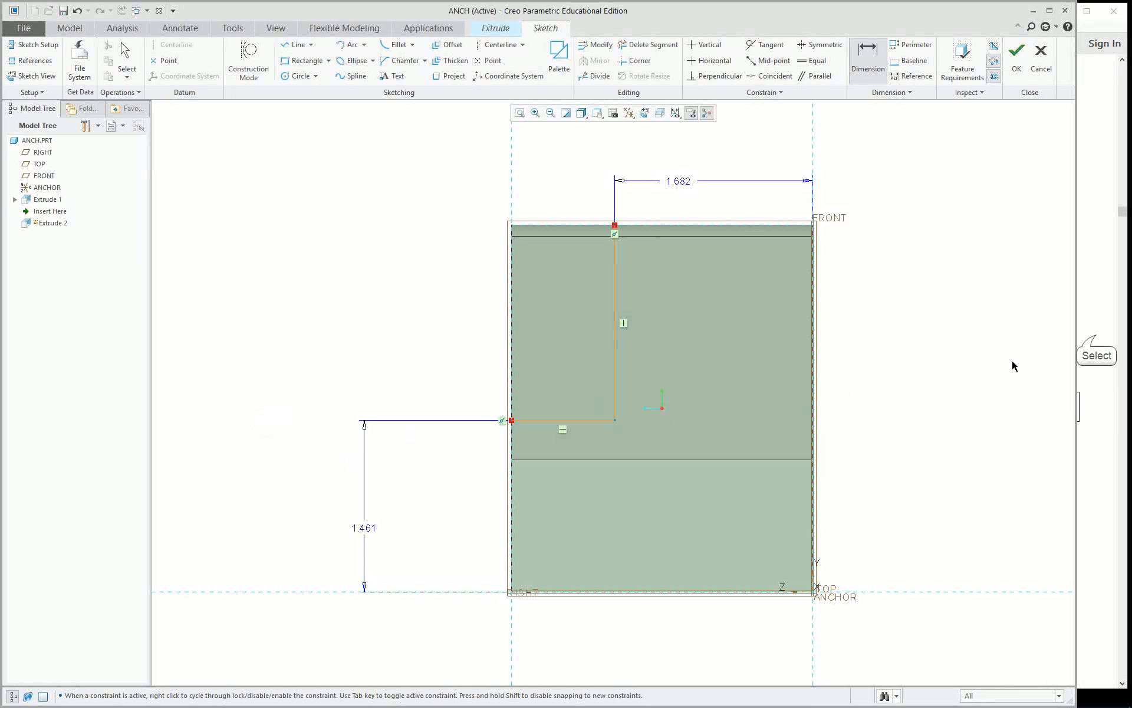
Check Figure 5.7 in the PDF guide, and set the horizontal line's height to 1.125 and the vertical line's distance from FRONT to 1.875.
click(1094, 339)
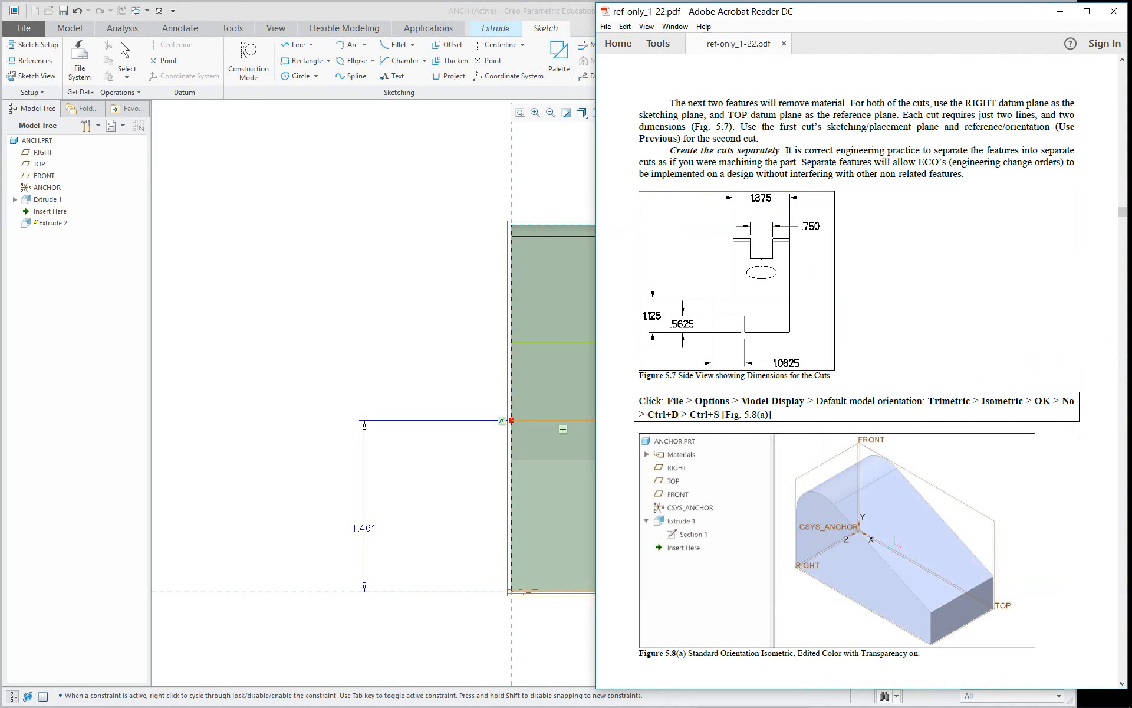
click(326, 374)
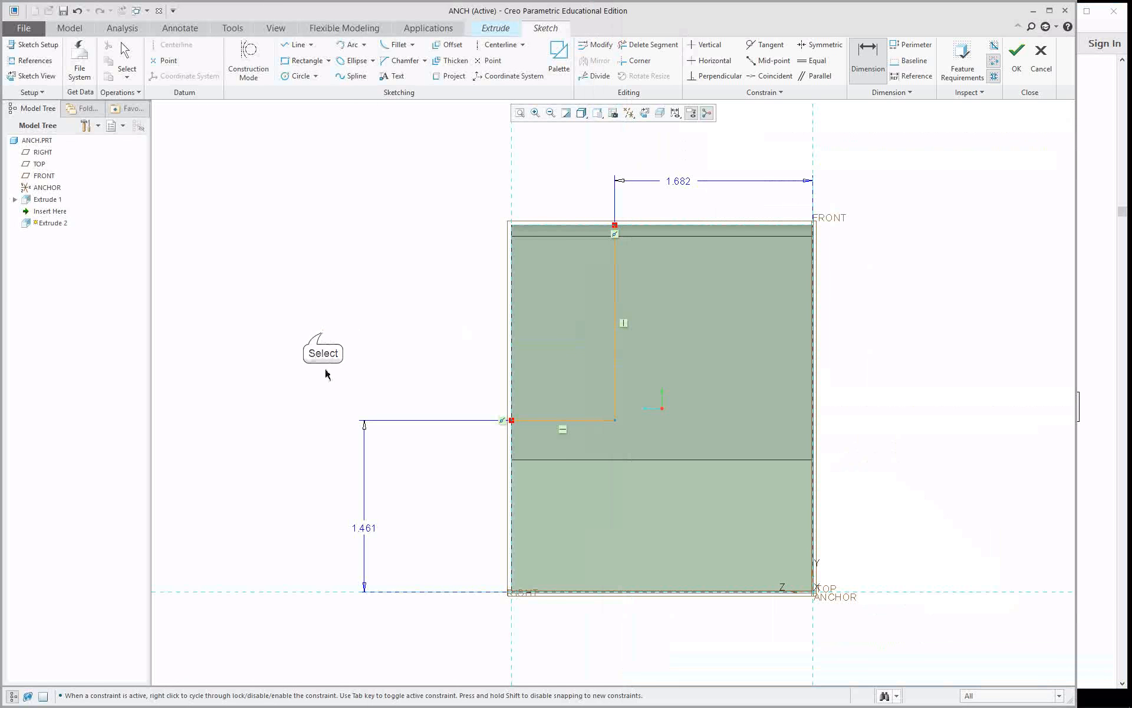
double_click(370, 529)
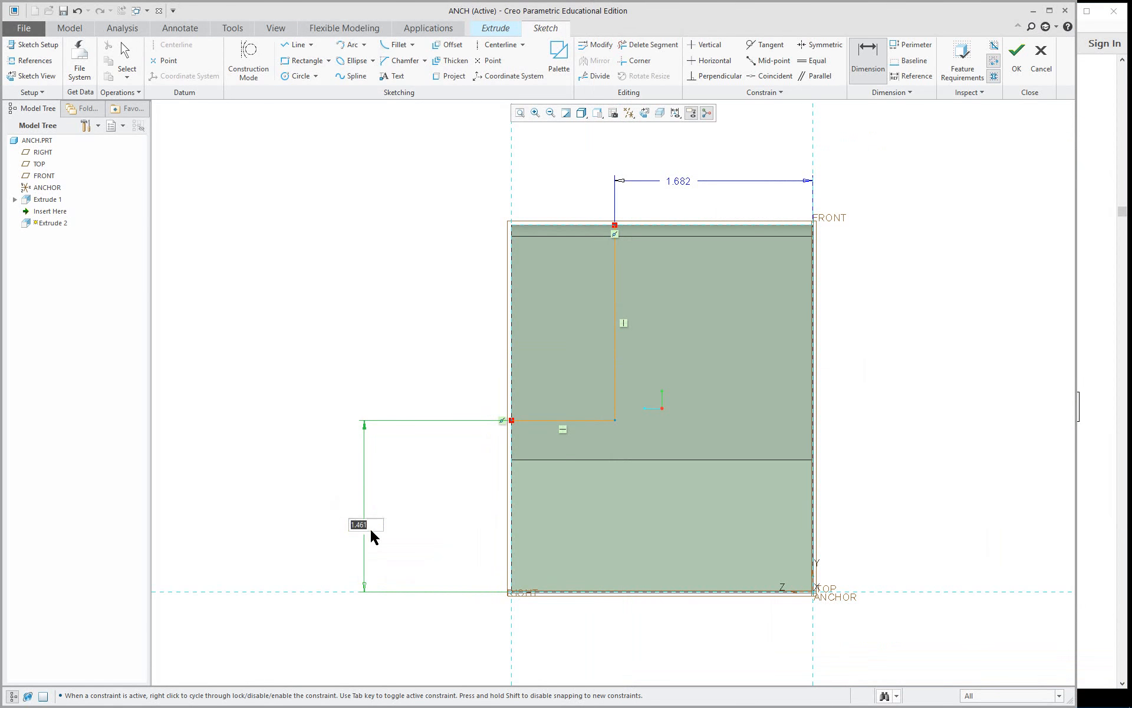
text(1)
key(Return)
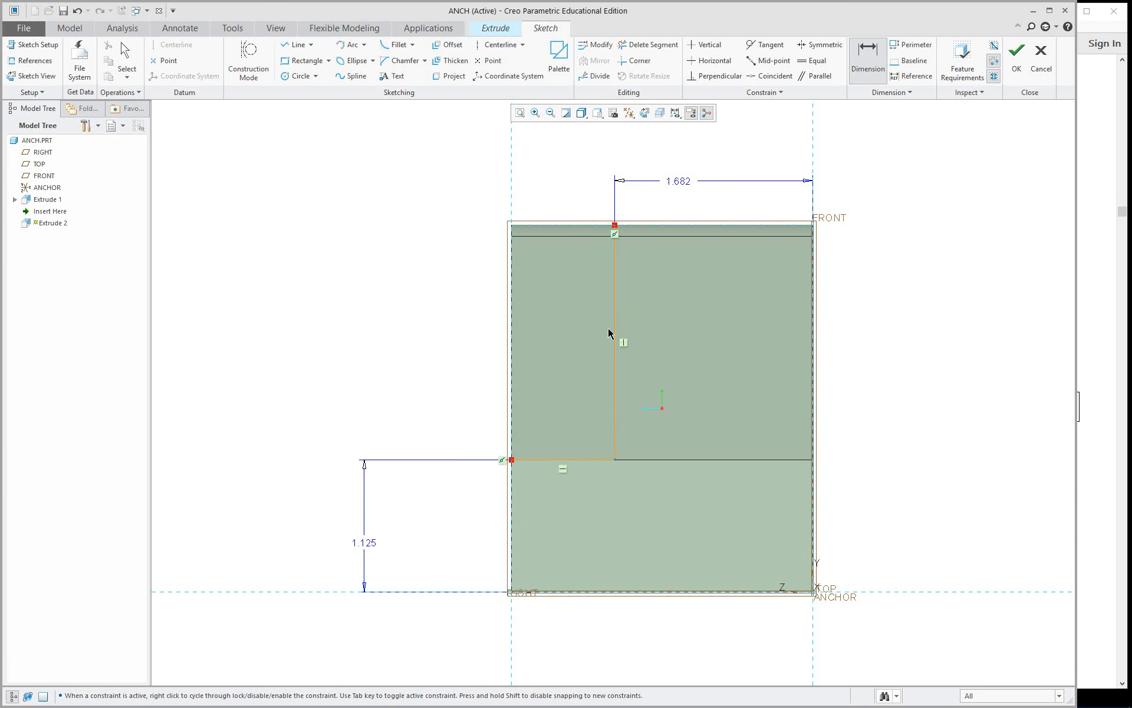
double_click(678, 182)
text(1.875)
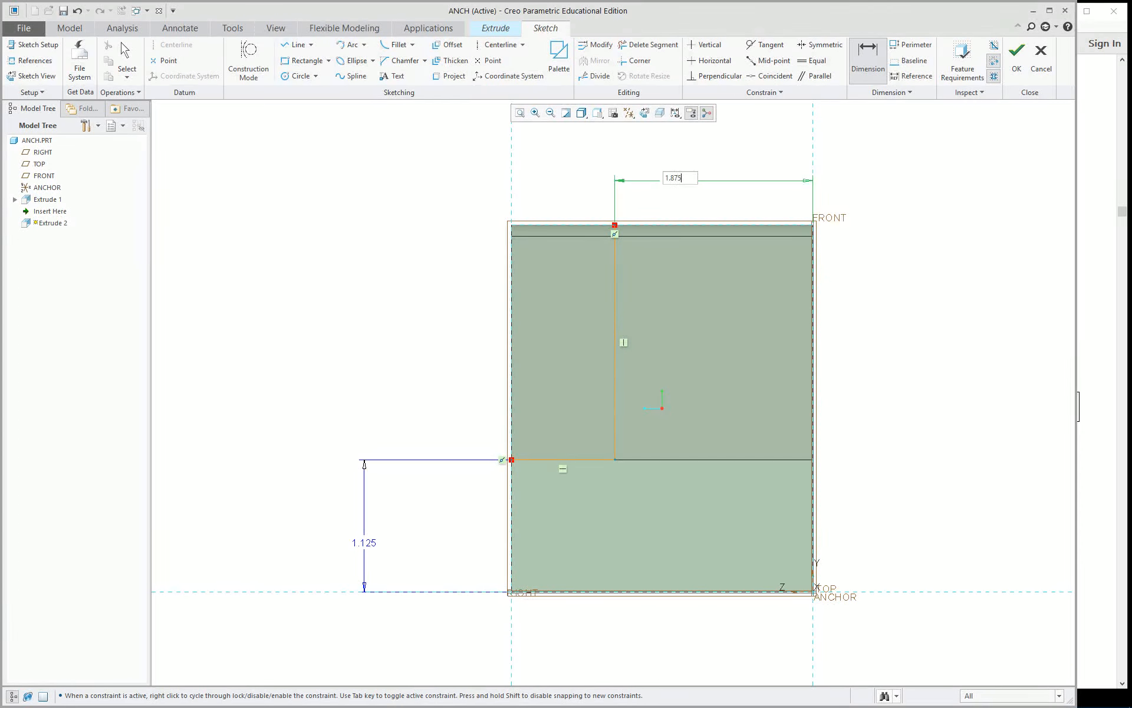
key(Return)
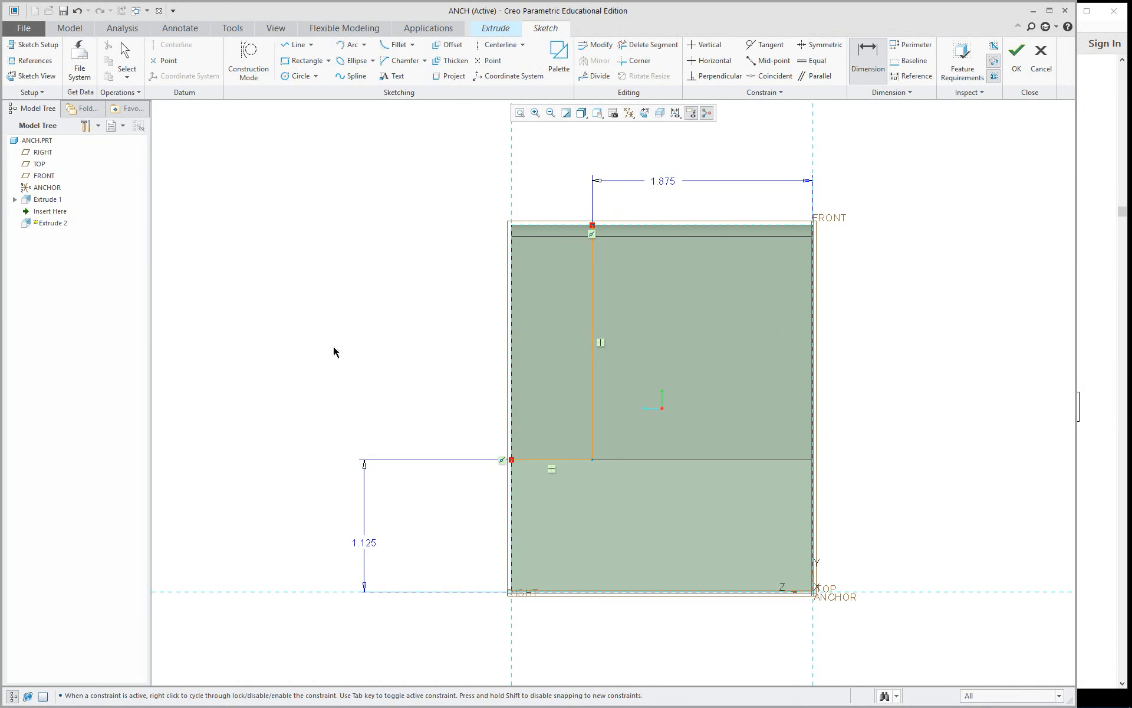
Finish the first cut's sketch and flip the extrude's depth direction so it runs into the part.
mouse_move(369, 353)
middle_down()
mouse_move(457, 395)
mouse_move(495, 393)
mouse_move(493, 424)
mouse_move(490, 410)
middle_up()
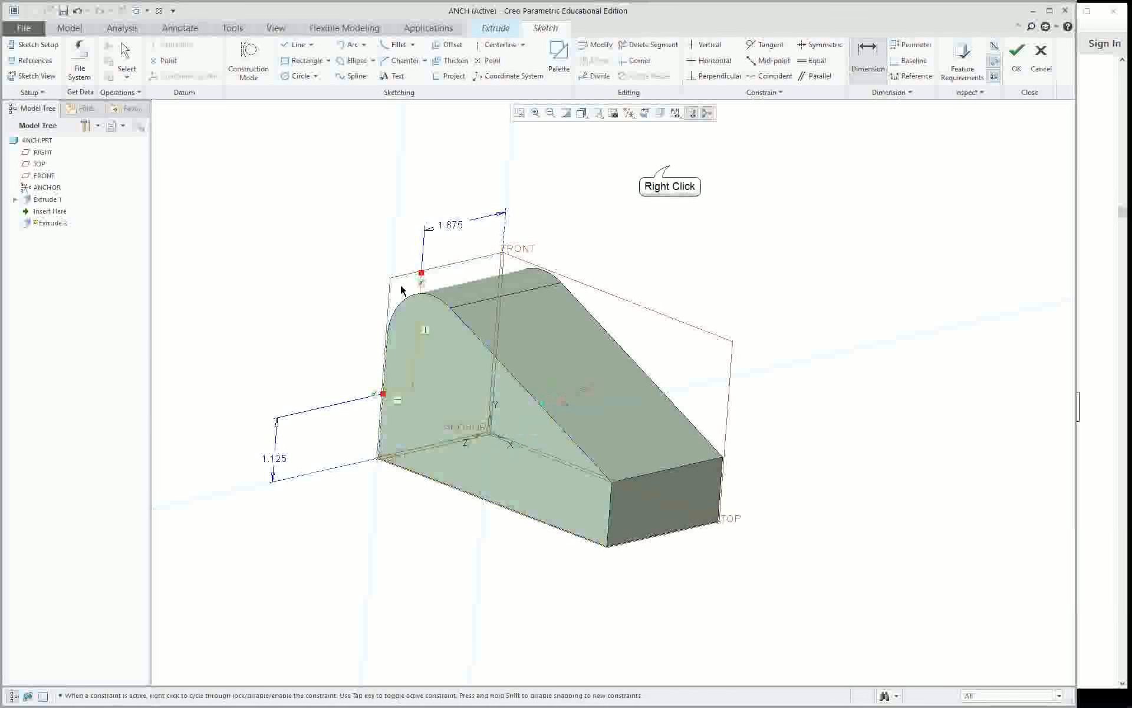
right_click(671, 170)
click(700, 270)
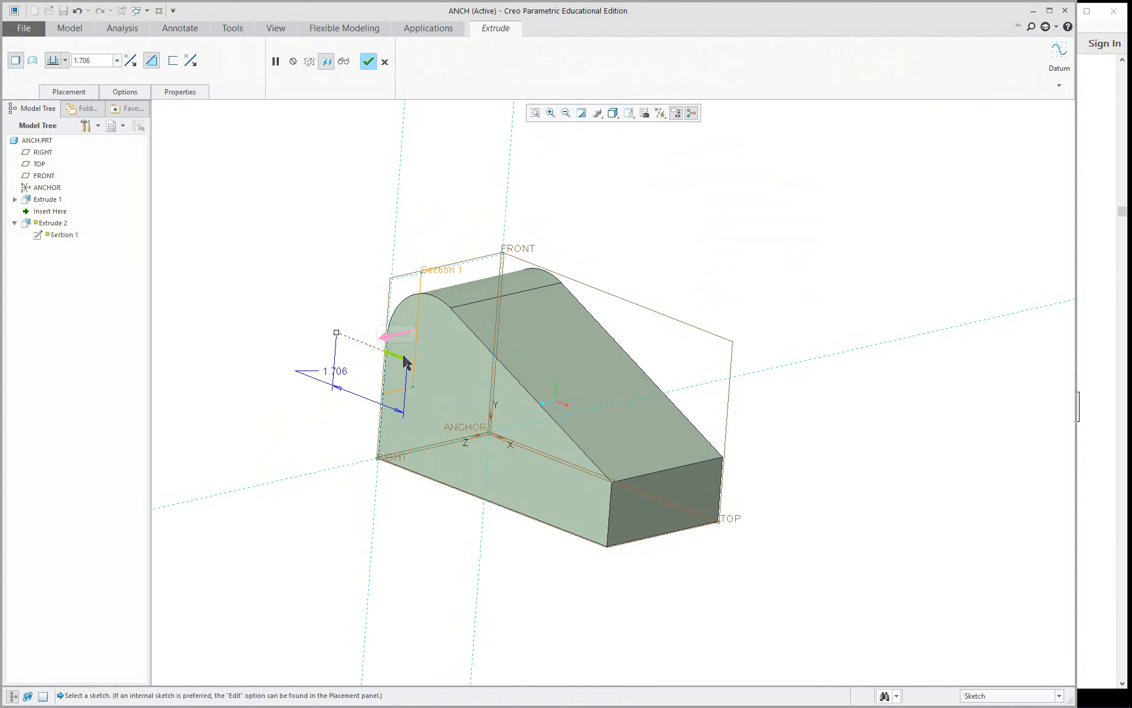
click(398, 355)
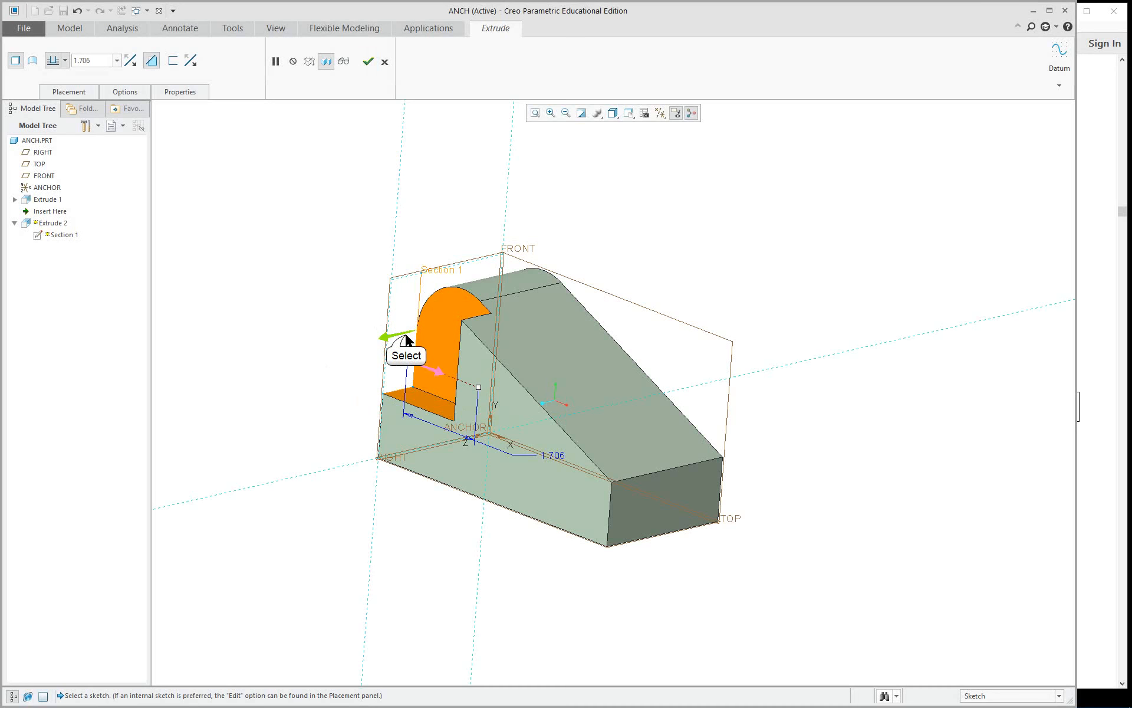
Set the cut's depth to Through All and complete the extruded cut.
middle_drag(569, 401, 418, 336)
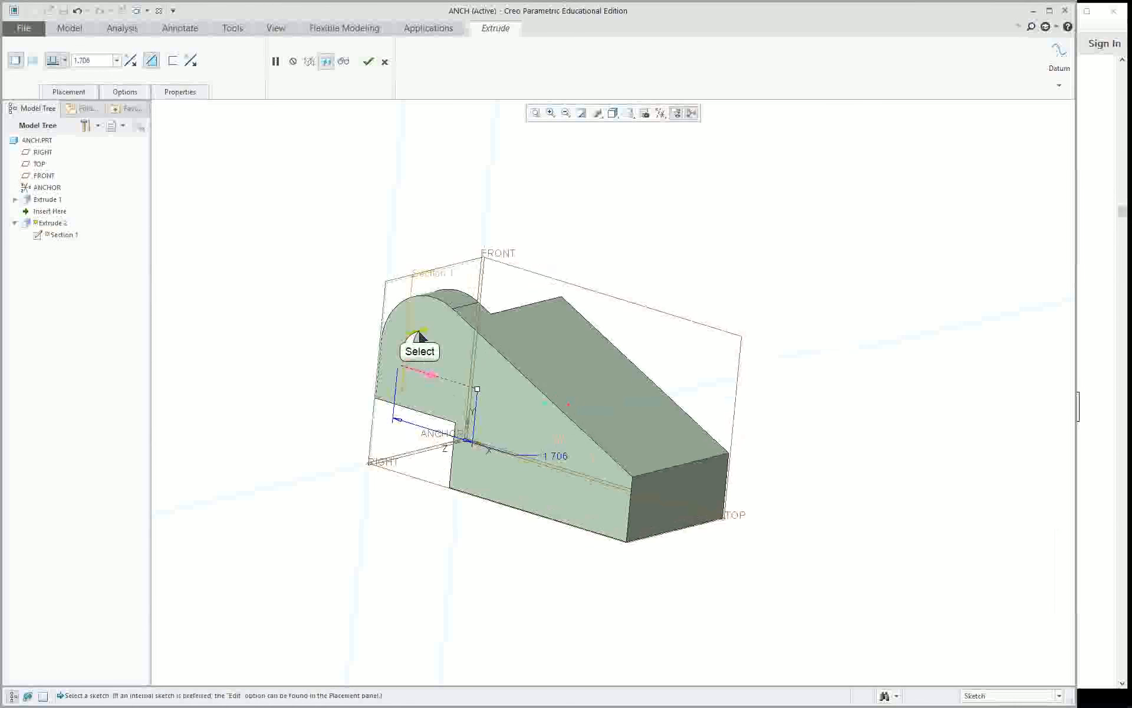
right_click(477, 389)
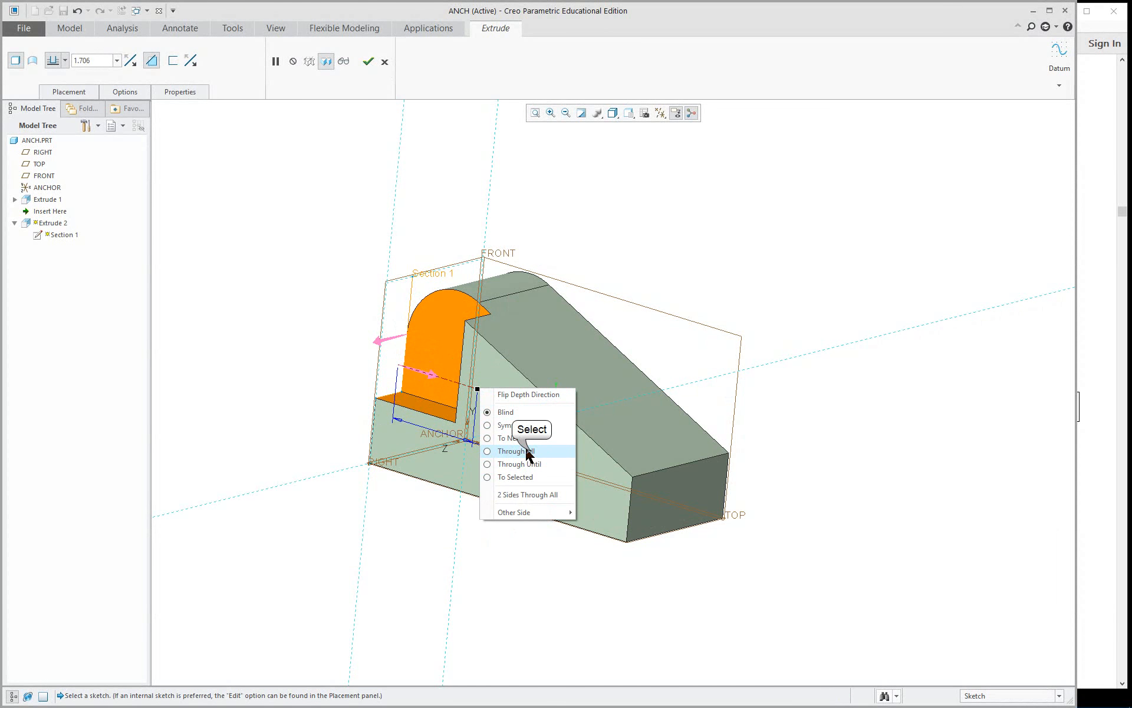
click(533, 452)
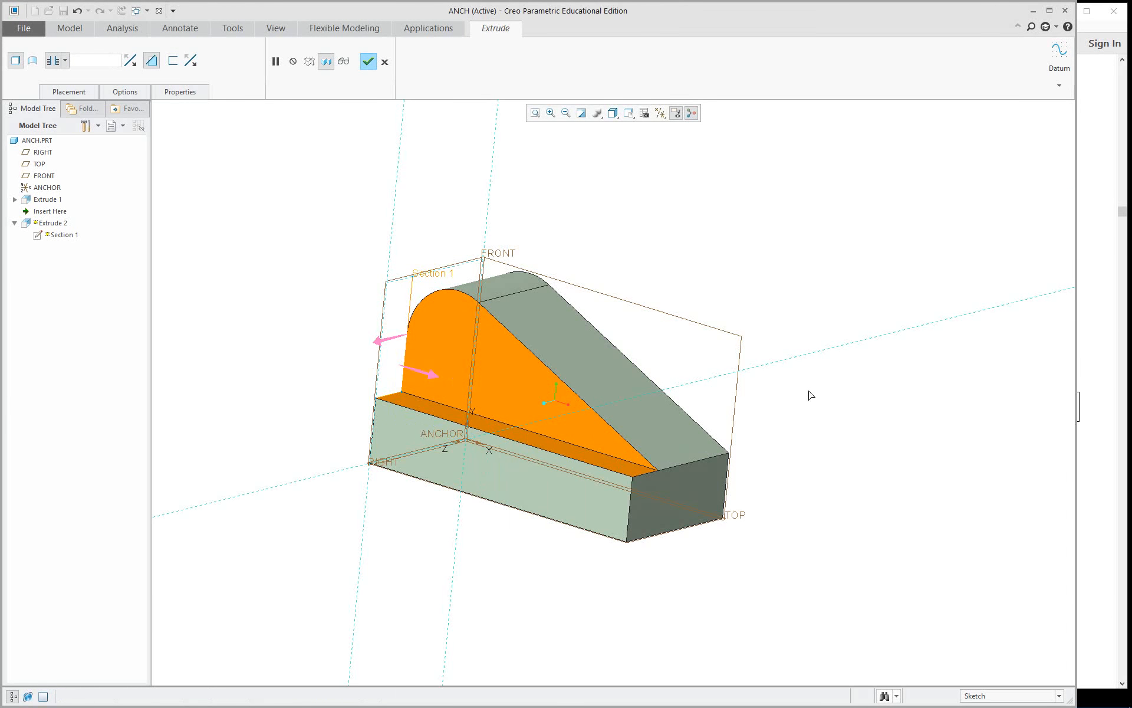
mouse_move(811, 395)
middle_down()
mouse_move(816, 415)
mouse_move(834, 331)
mouse_move(811, 387)
mouse_move(824, 393)
middle_up()
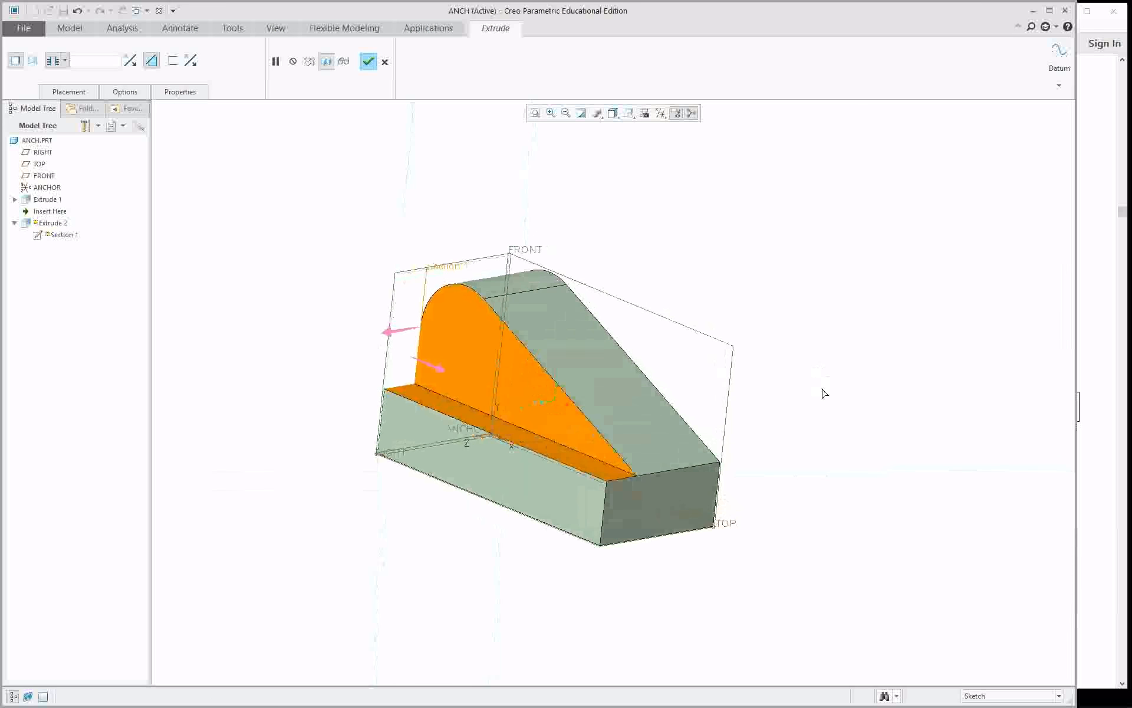
mouse_move(641, 394)
middle_down()
mouse_move(667, 369)
mouse_move(661, 384)
middle_up()
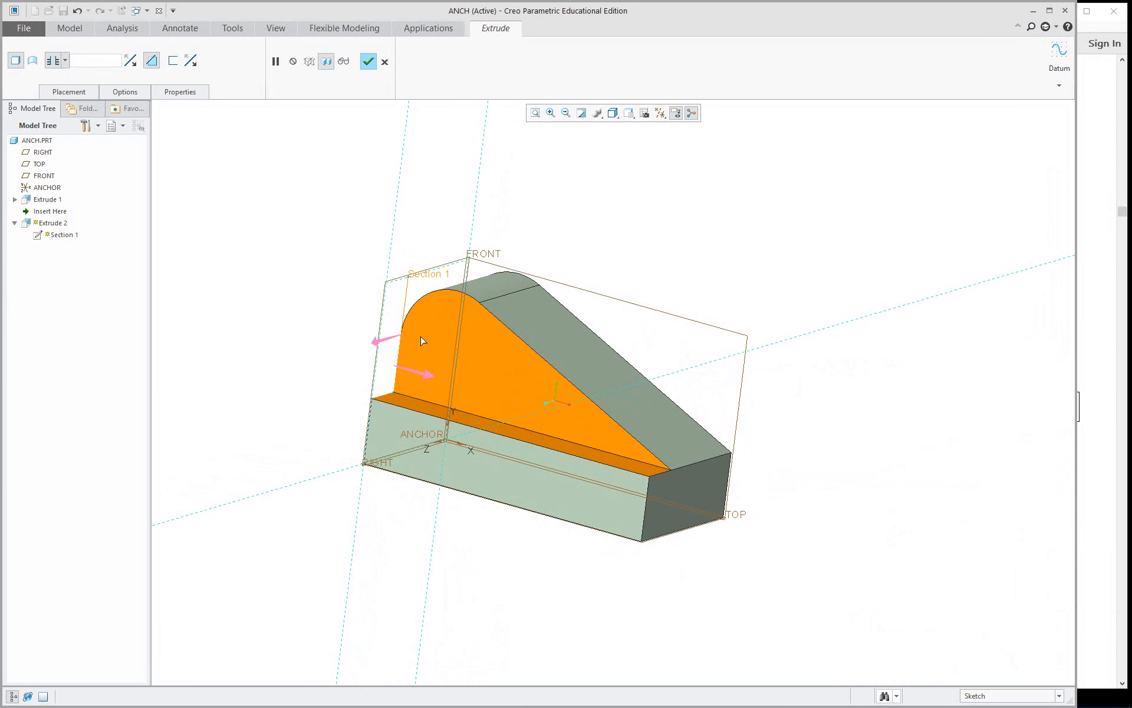
key(ctrl+d)
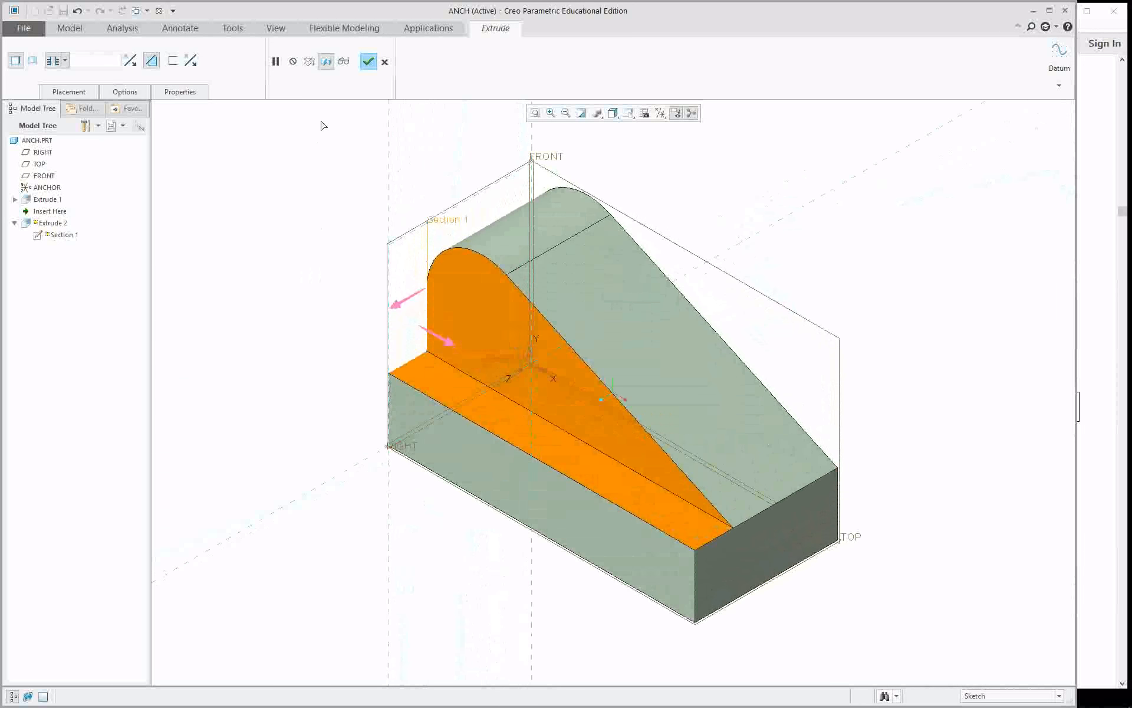
click(368, 62)
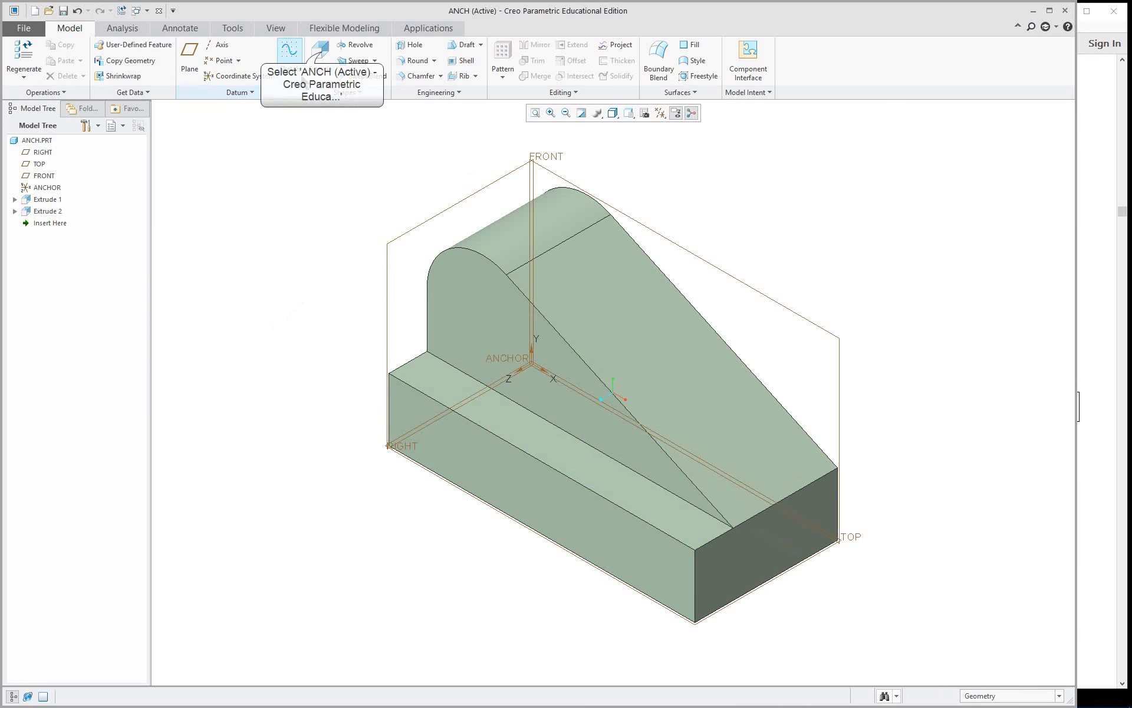
Start a second material-removing Extrude, define its internal sketch on the previous sketch plane, and face that plane.
click(322, 57)
right_click(288, 143)
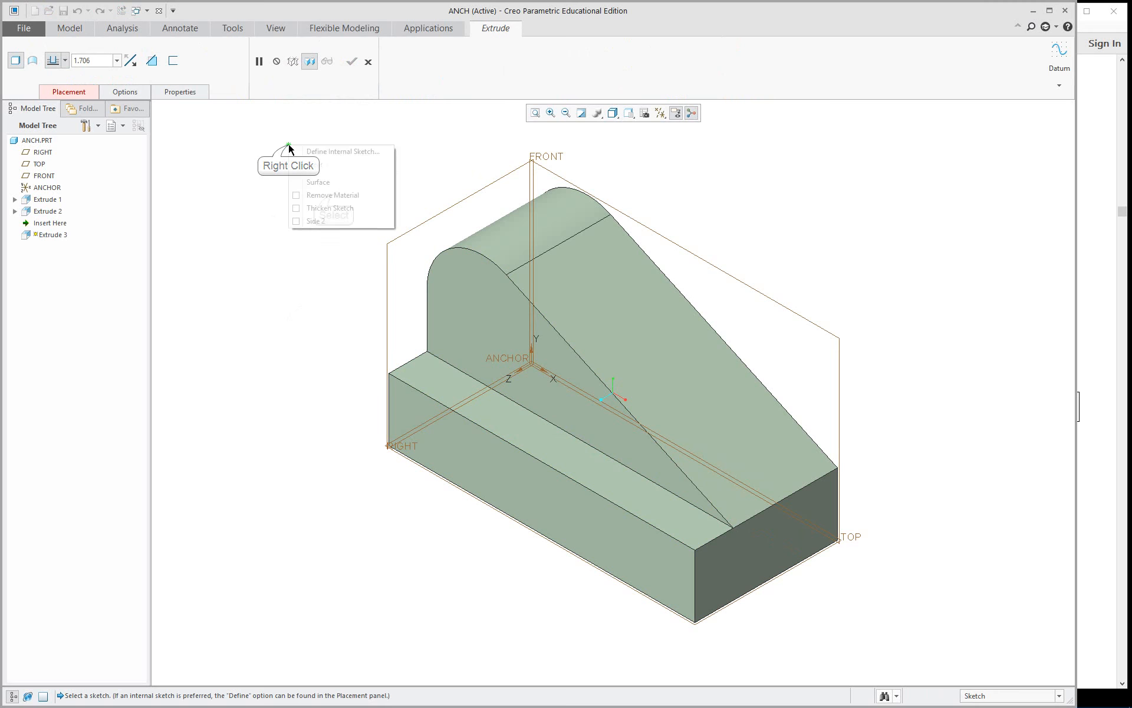
click(333, 197)
right_click(331, 198)
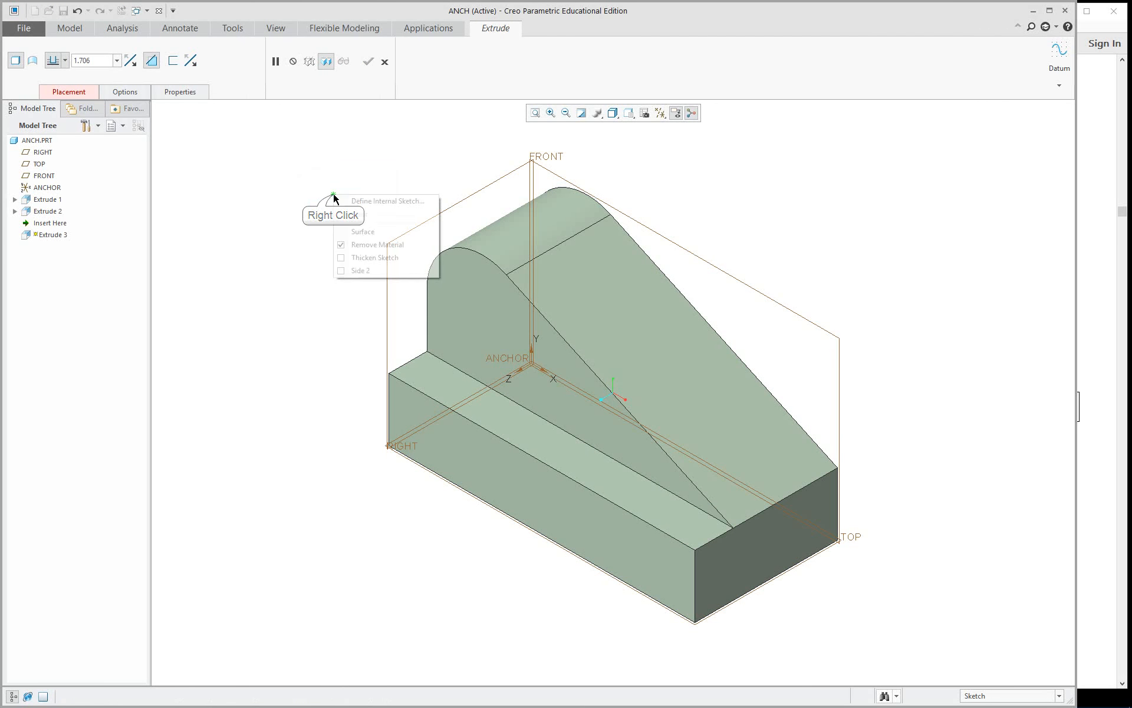
click(377, 202)
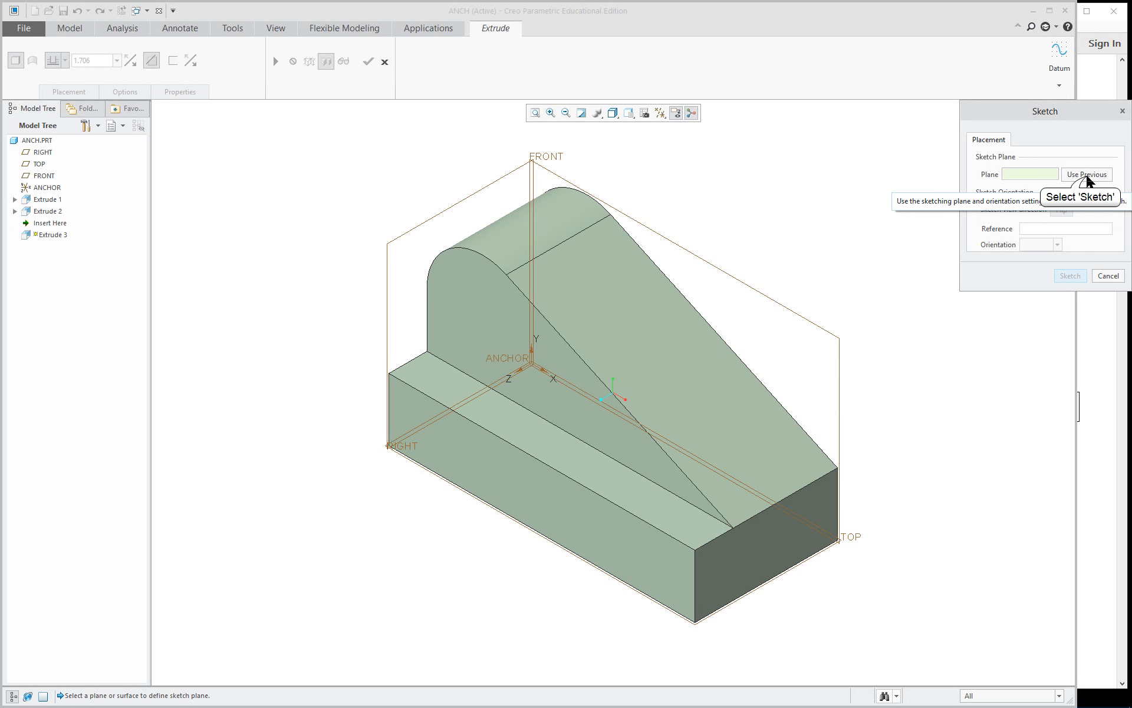
click(1087, 176)
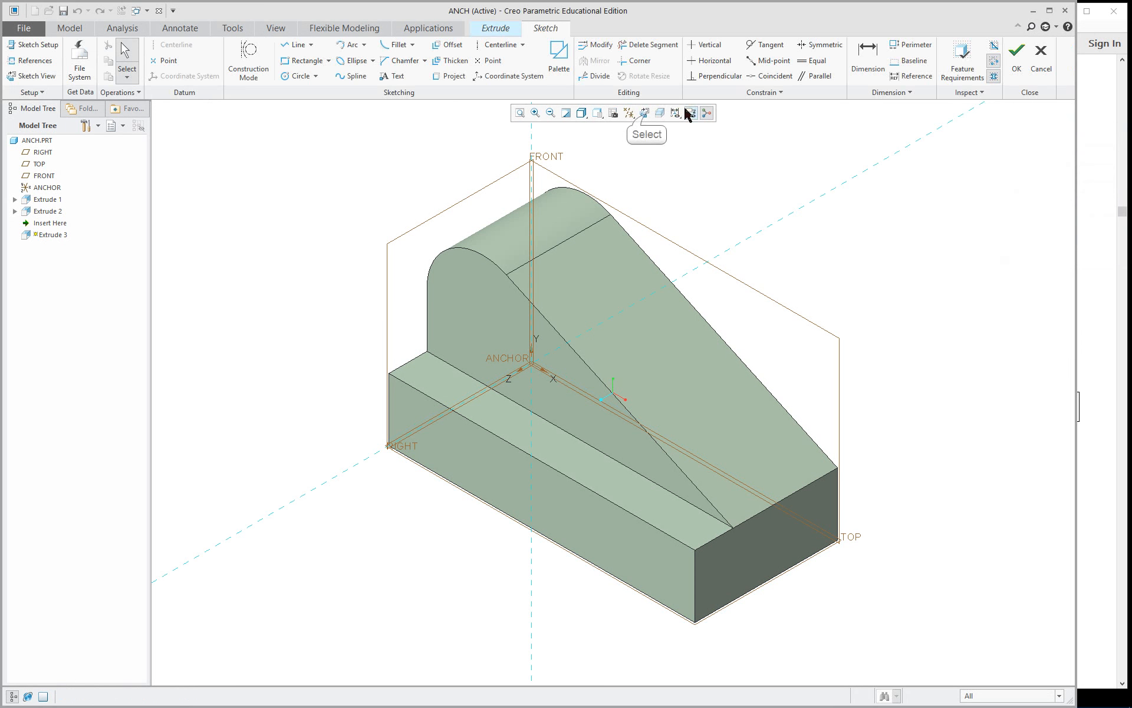
click(645, 113)
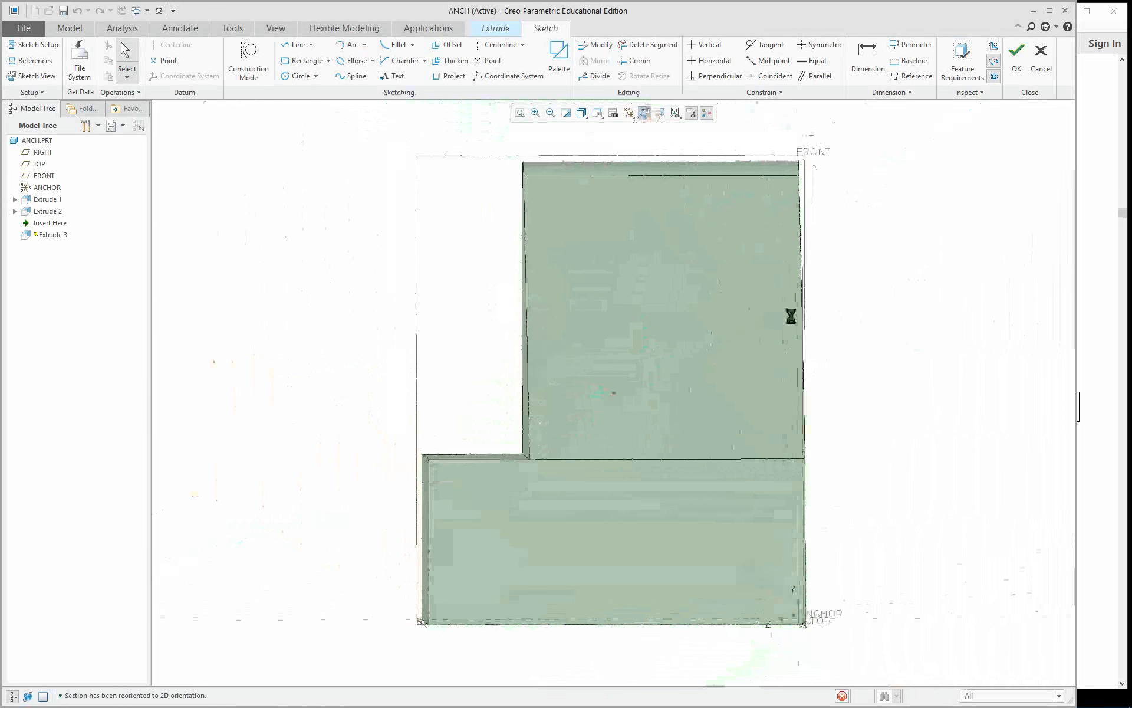
Sketch a vertical line about 0.44 long up from the part's bottom edge, continued by a horizontal line about 1.07 long to the side opposite FRONT.
scroll(969, 271, up, 1)
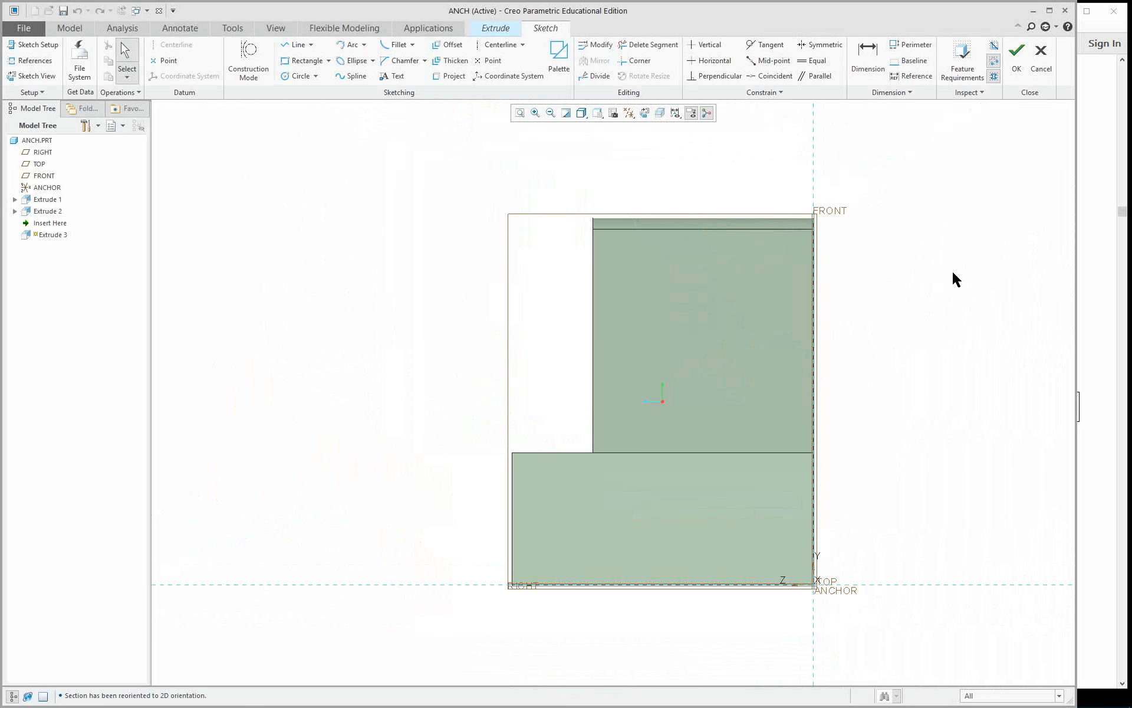
scroll(974, 534, down, 2)
scroll(927, 521, up, 3)
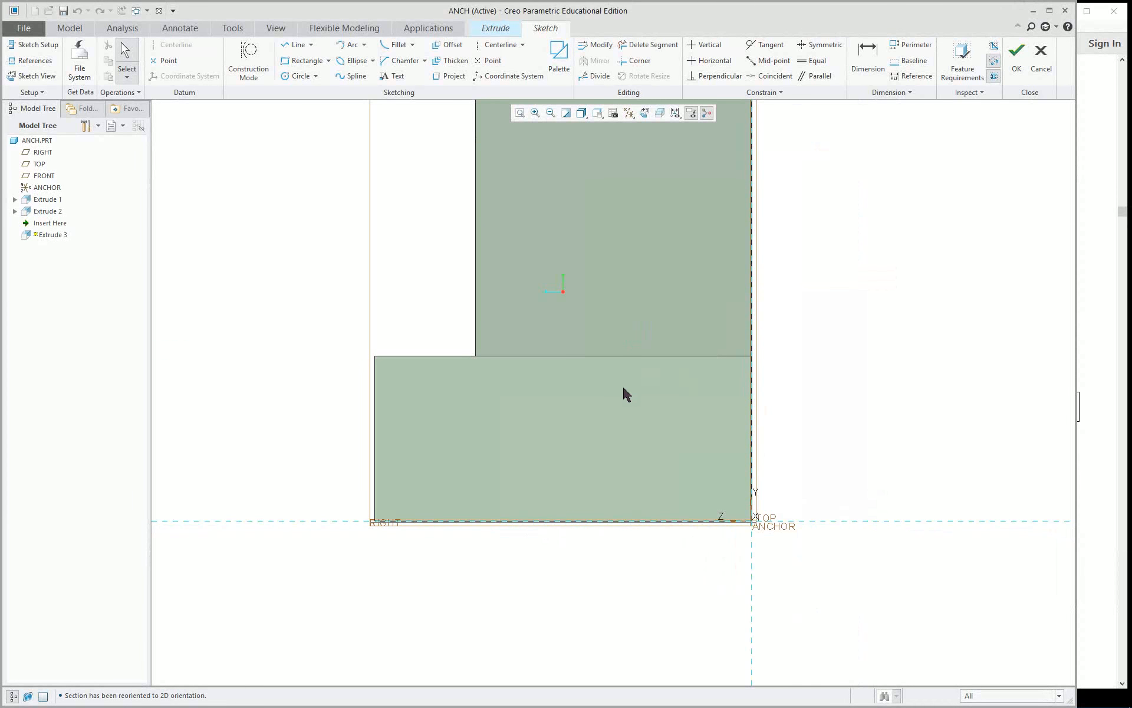
scroll(626, 394, down, 2)
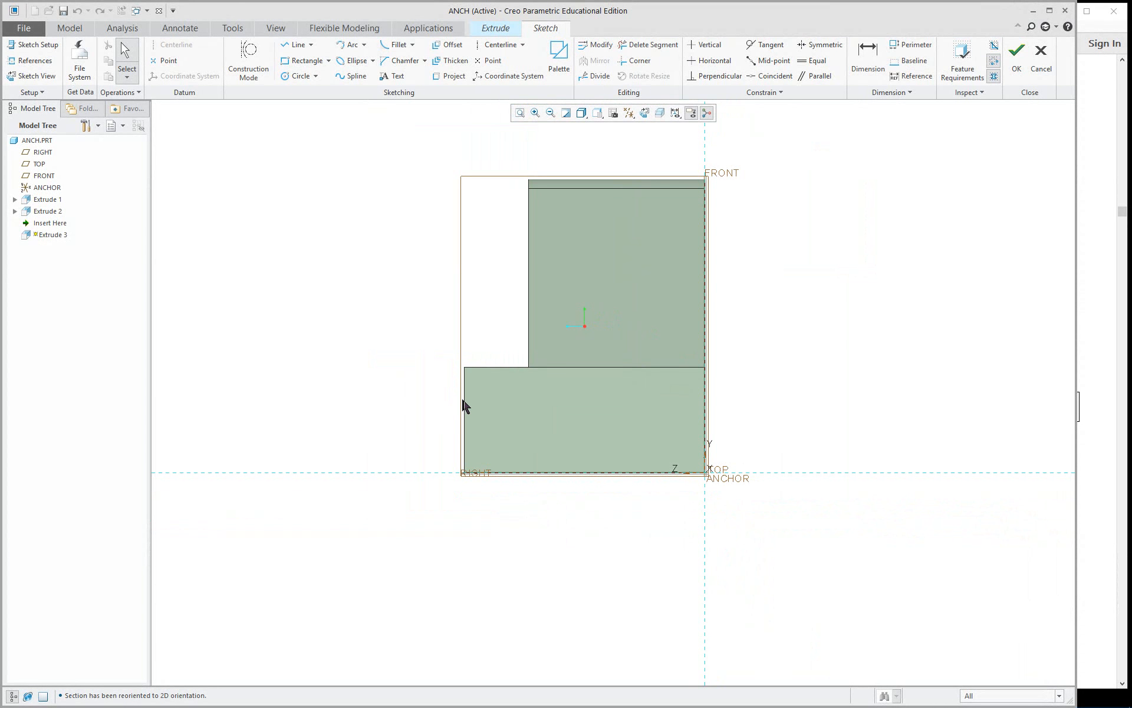
scroll(640, 288, up, 1)
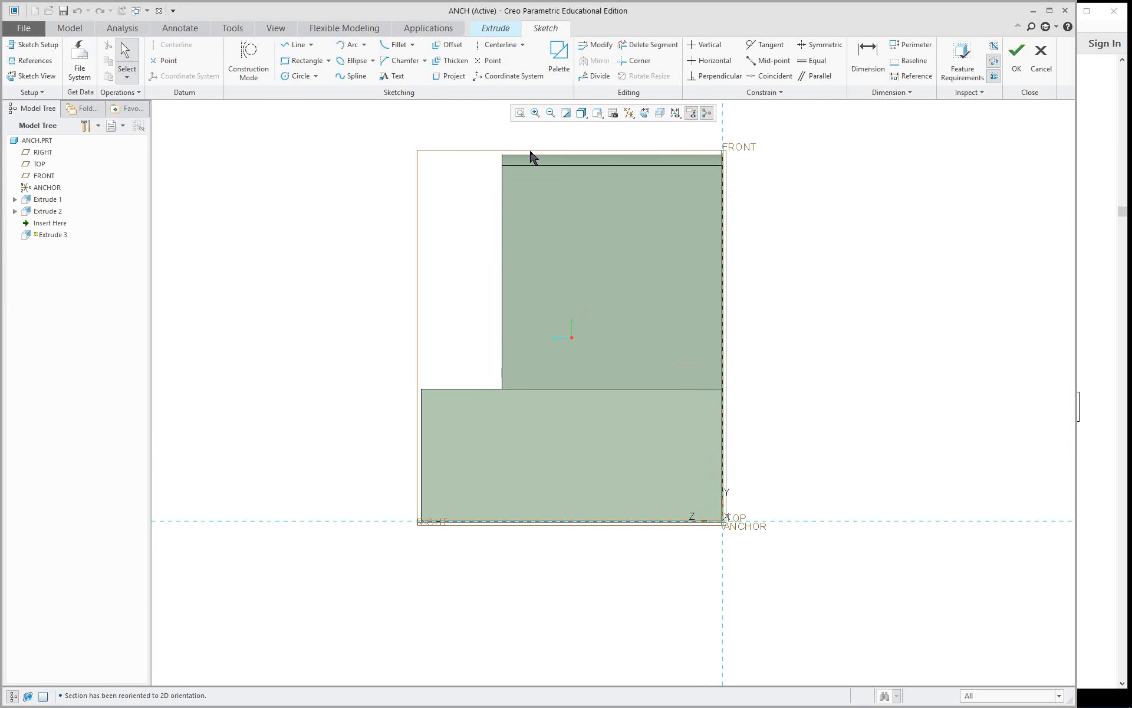
scroll(462, 132, up, 1)
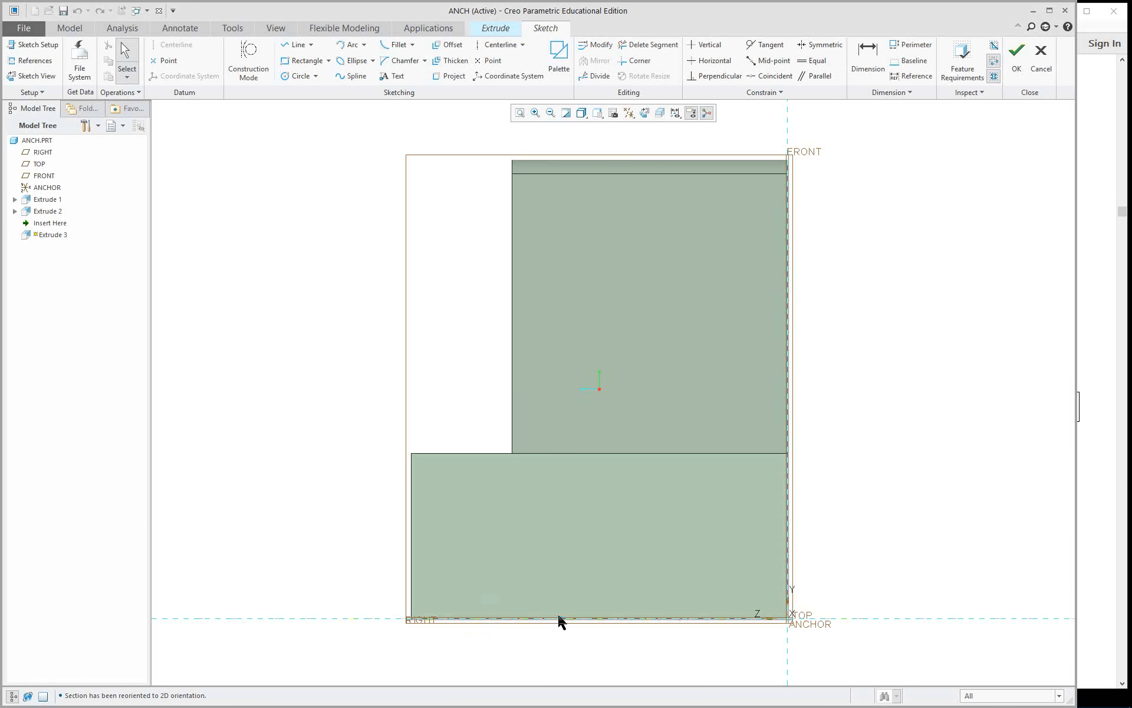
right_click(412, 513)
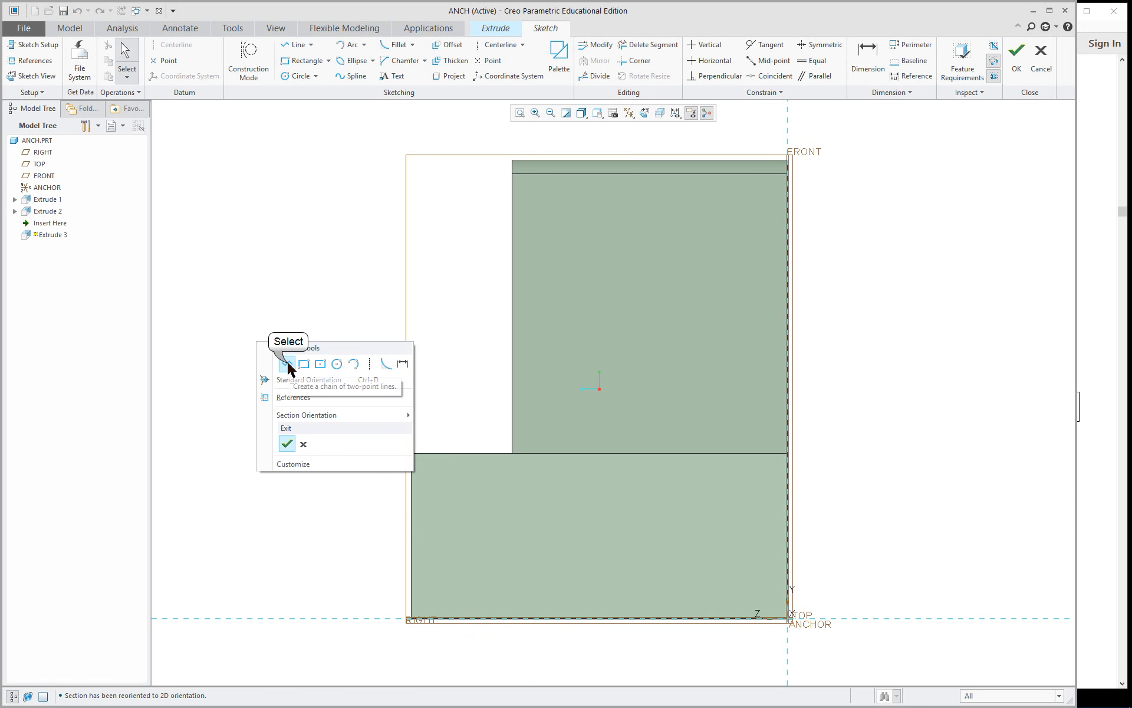
click(287, 364)
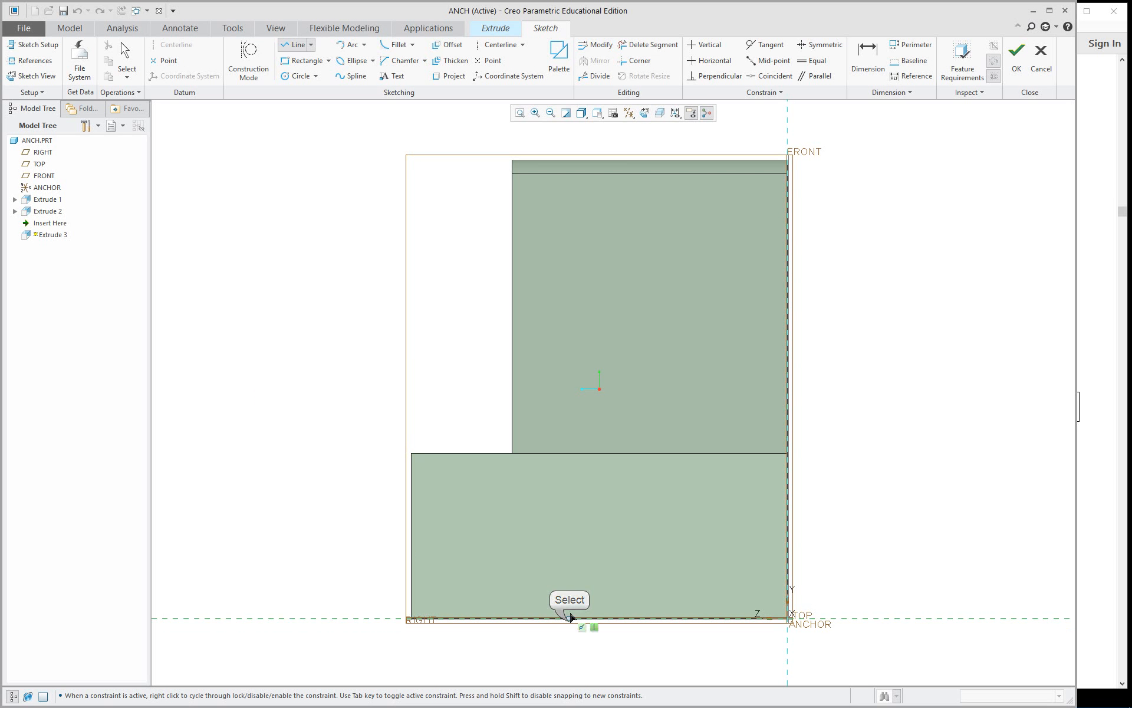
click(568, 618)
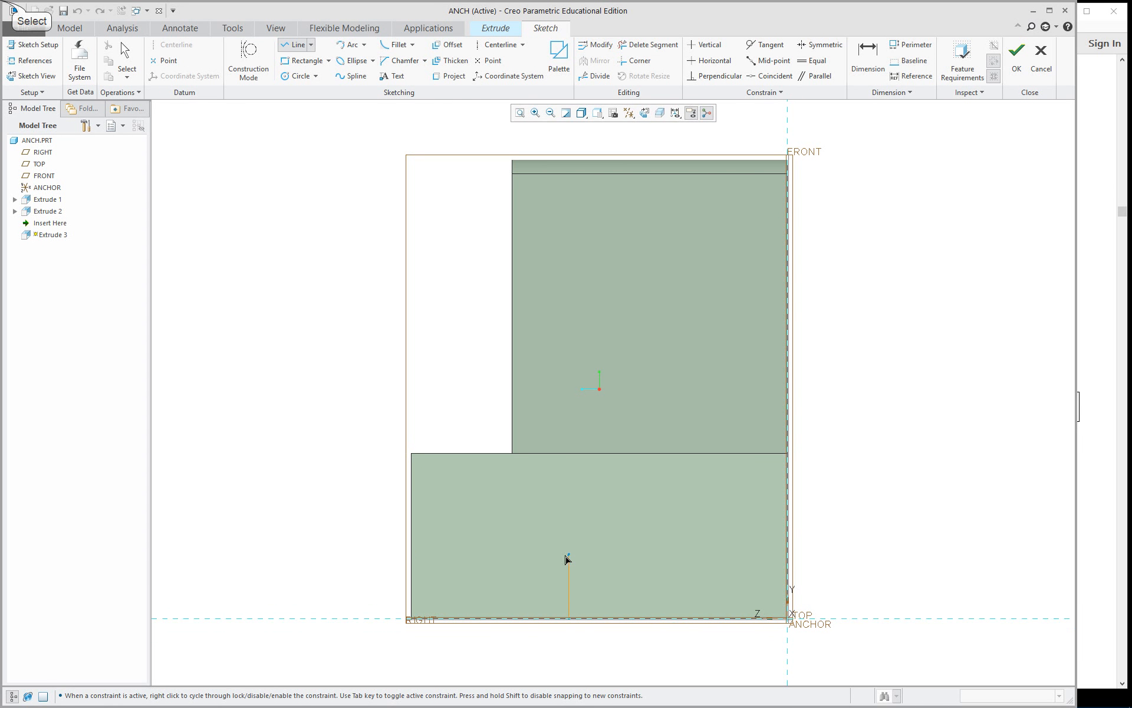
click(568, 554)
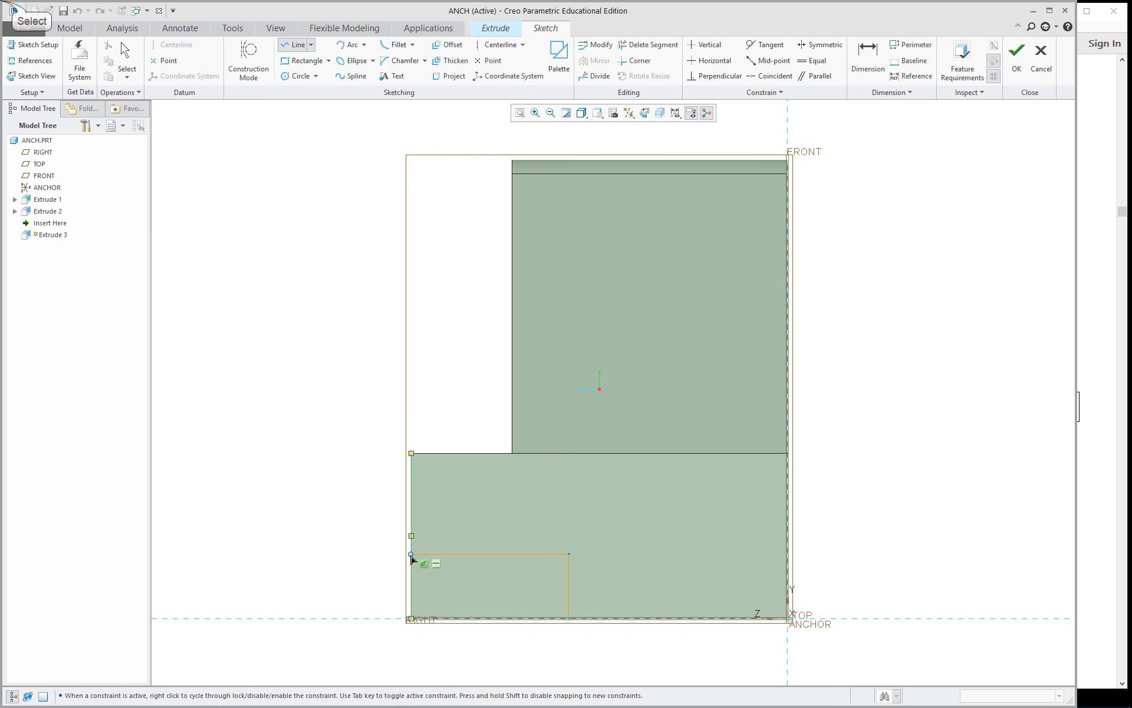
click(411, 554)
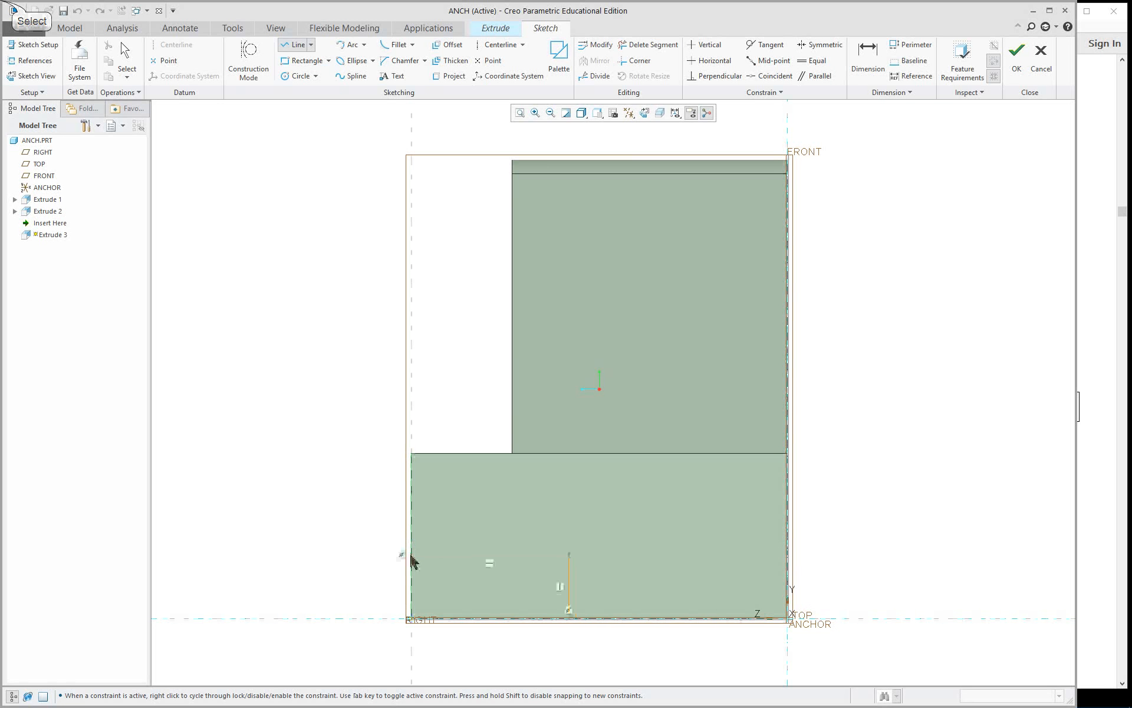
middle_click(319, 513)
middle_click(319, 508)
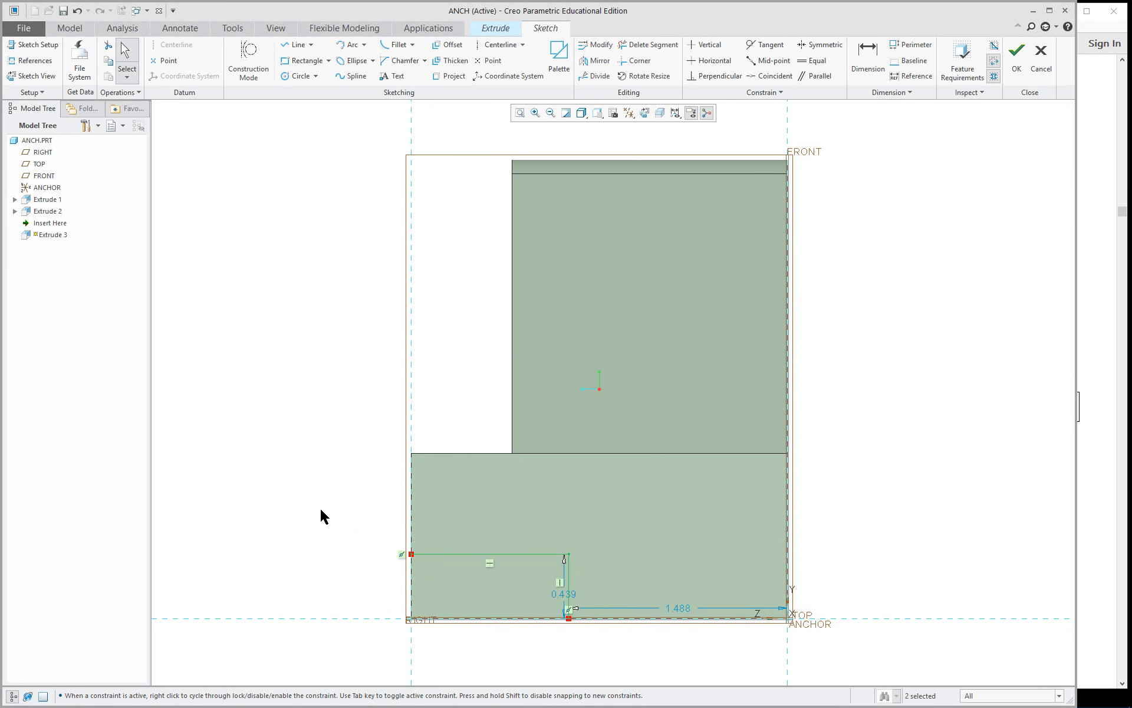
Look up the second cut's dimensions in Figure 5.7 of the PDF guide in Adobe Acrobat Reader, and return to Creo.
scroll(378, 542, down, 2)
scroll(403, 603, up, 3)
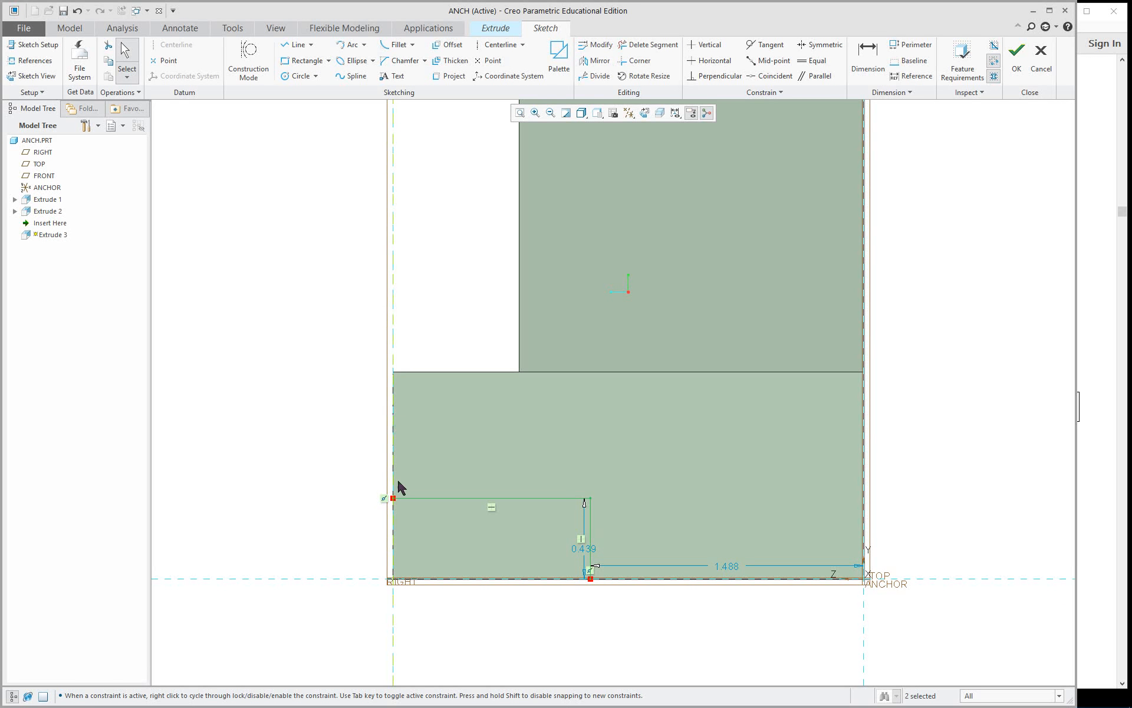
scroll(684, 625, down, 2)
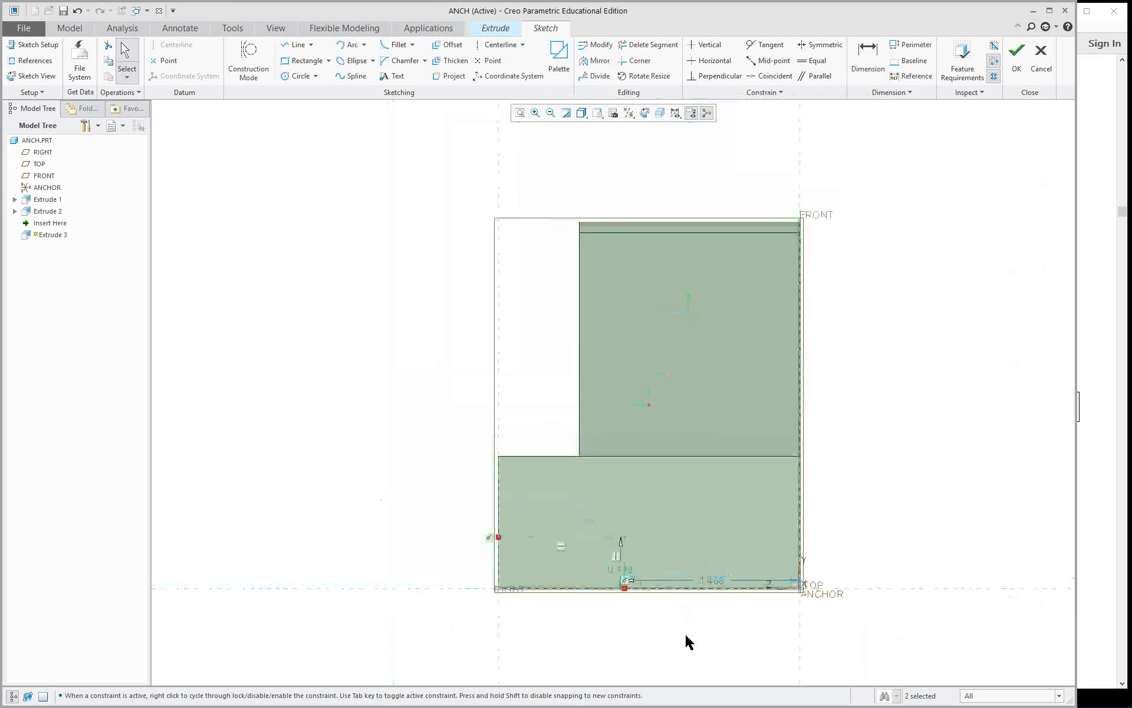
scroll(748, 619, up, 3)
click(1099, 497)
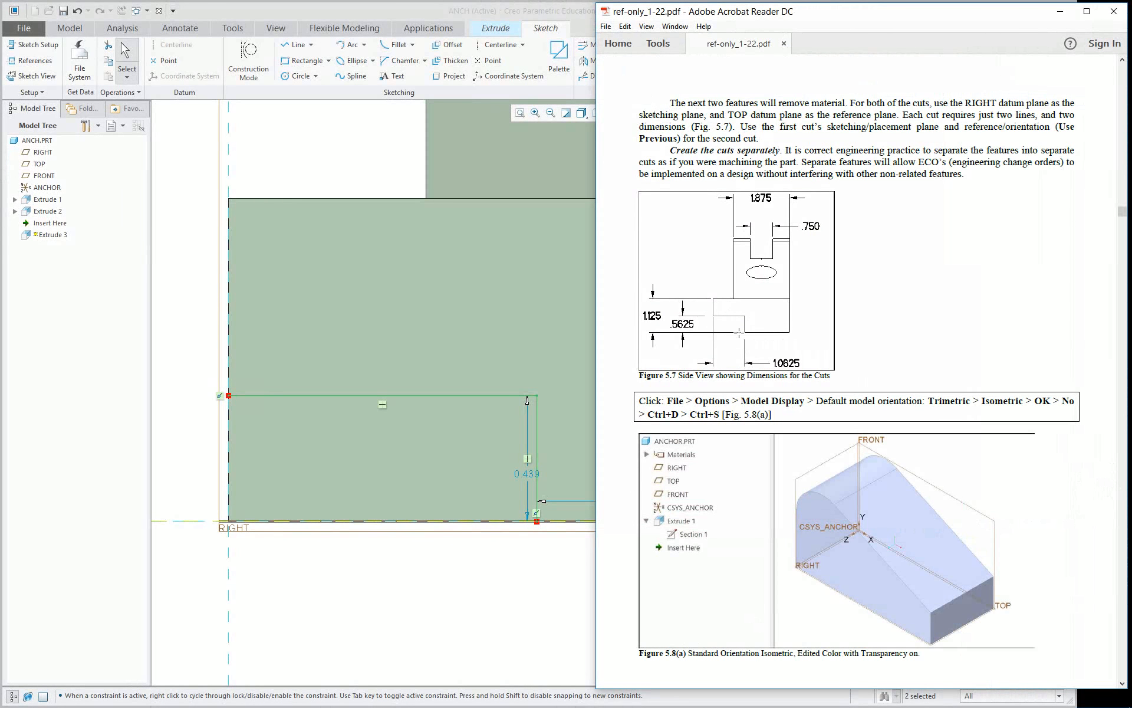
click(329, 298)
Dimension the height of the cut's vertical line, placing the dimension outside the part beside the horizontal line's open end.
scroll(323, 354, down, 3)
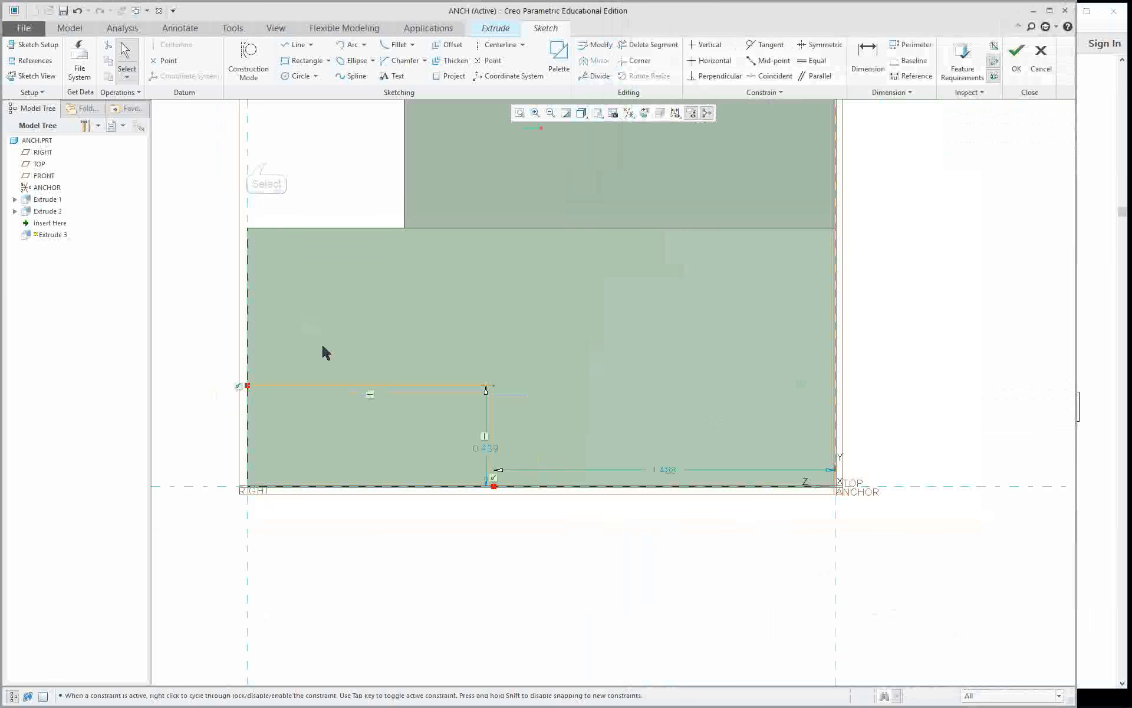
right_click(457, 434)
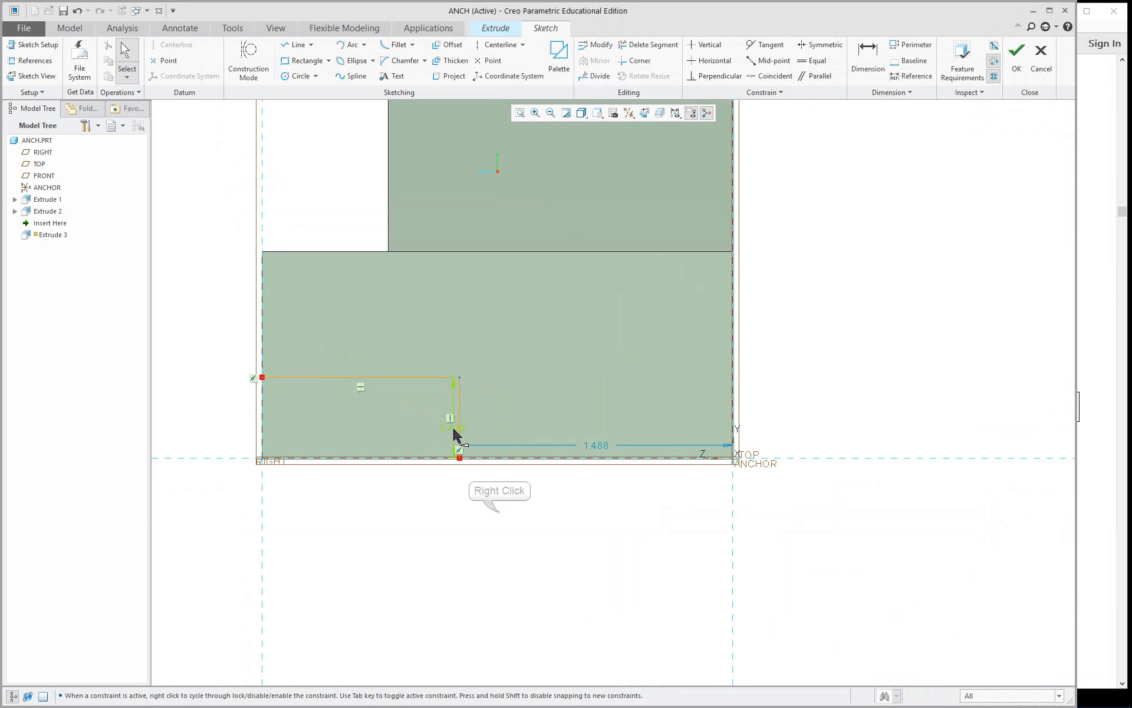
right_click(499, 517)
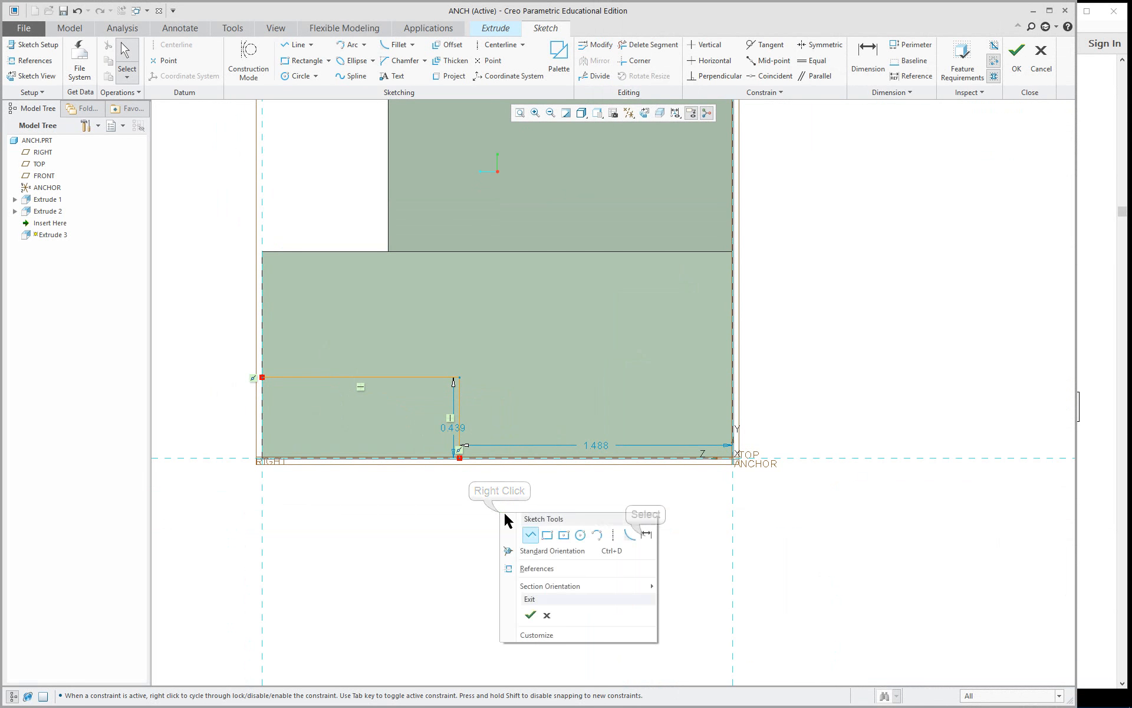
click(647, 535)
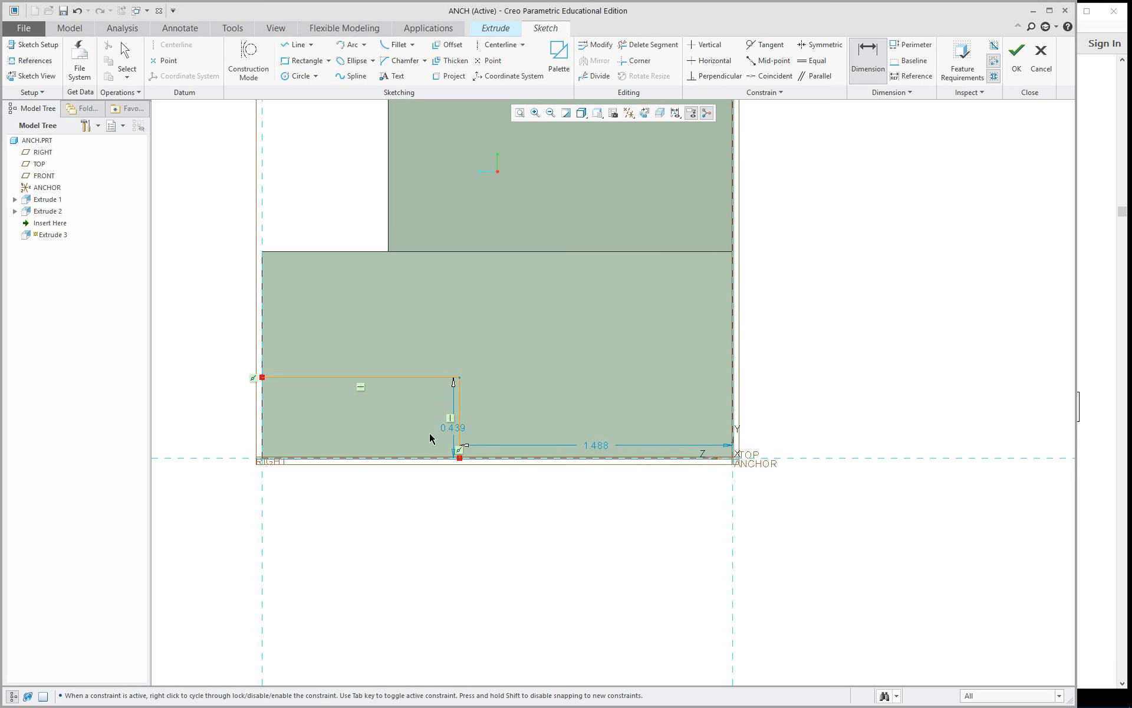
click(461, 411)
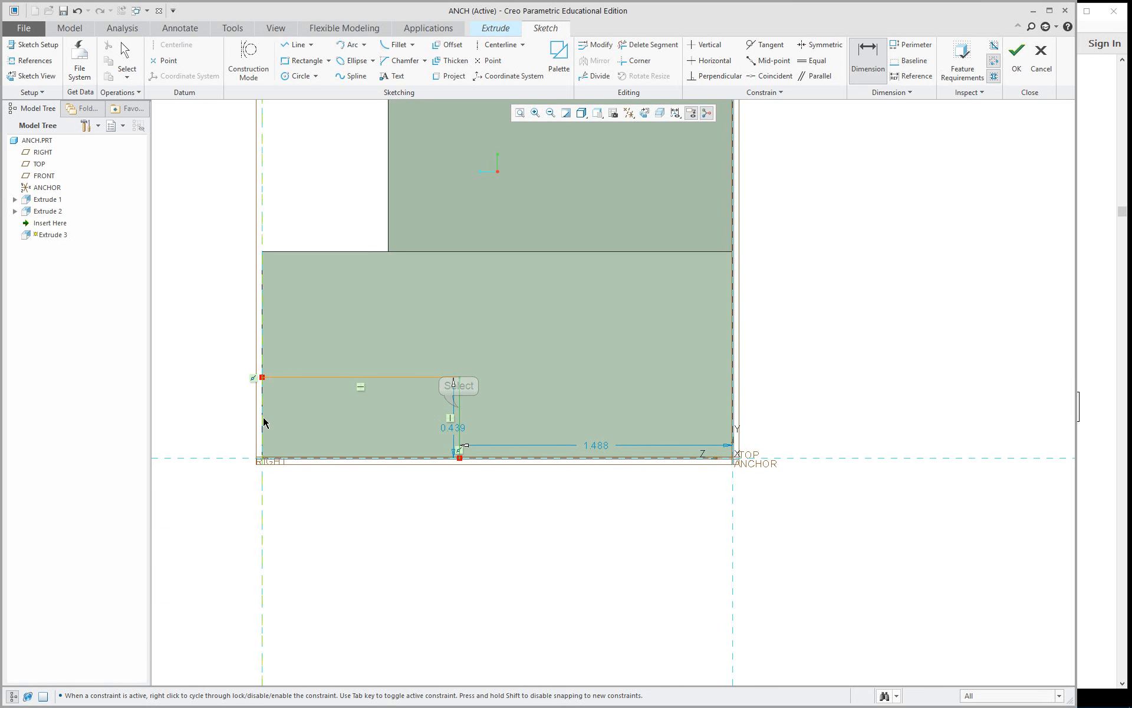
middle_click(223, 429)
key(Return)
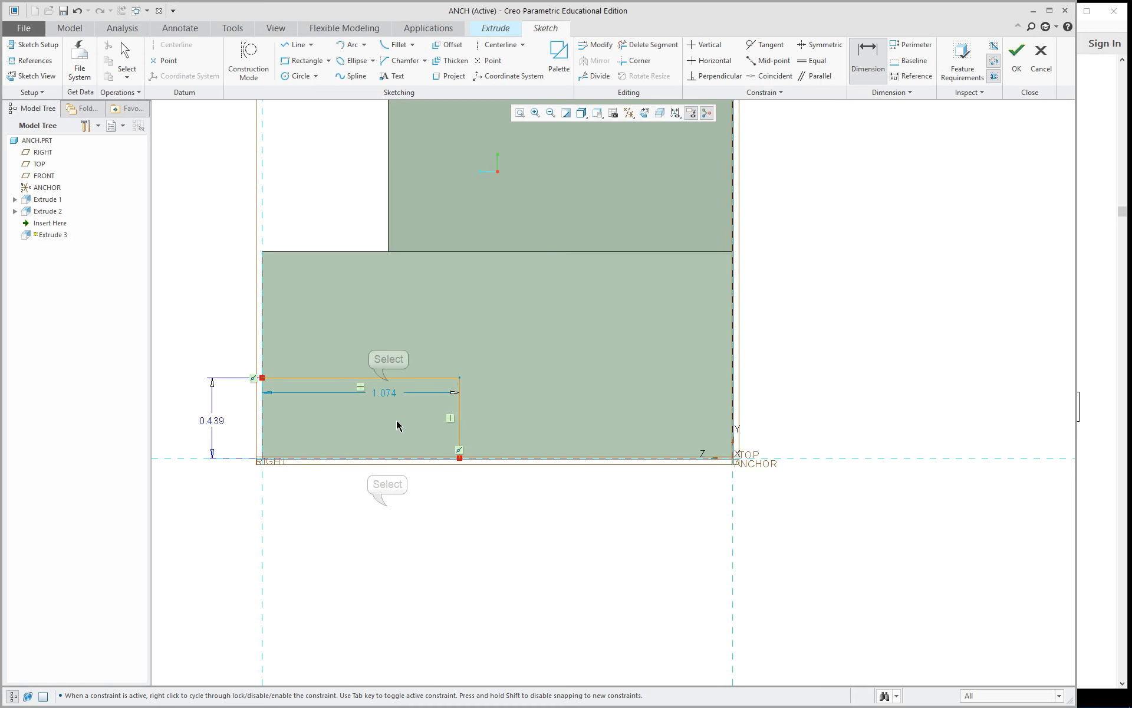
Dimension the length of the cut's horizontal line, placing the dimension below the part.
click(387, 378)
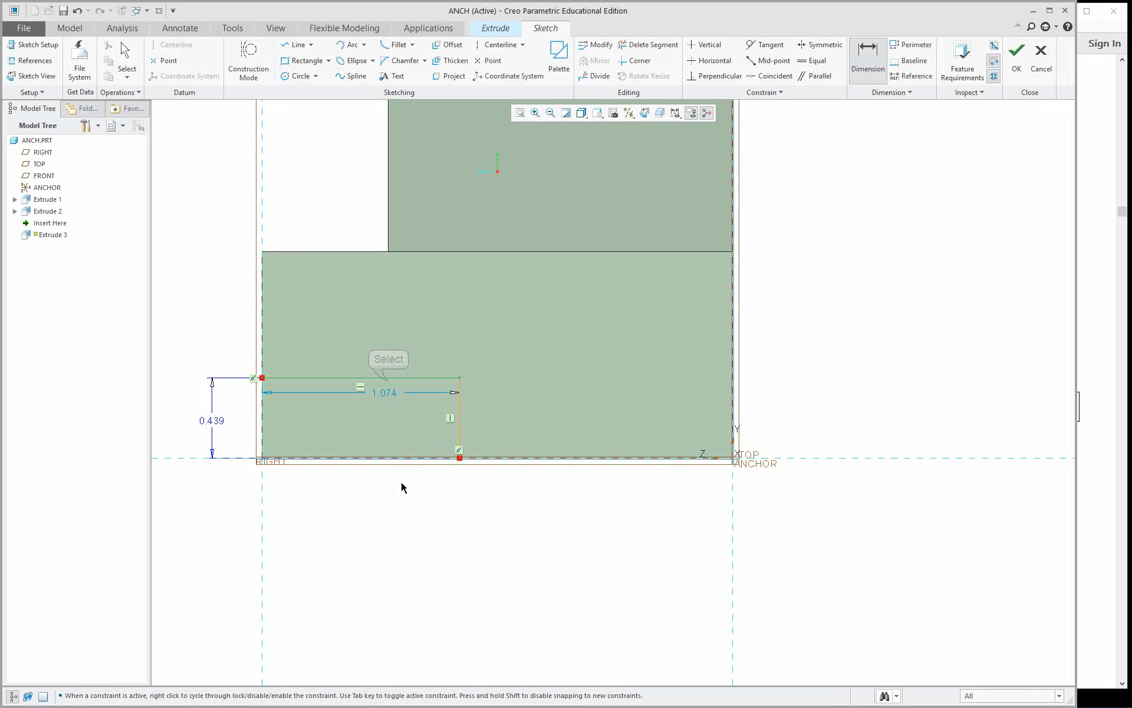
middle_click(387, 514)
key(Return)
scroll(288, 403, up, 2)
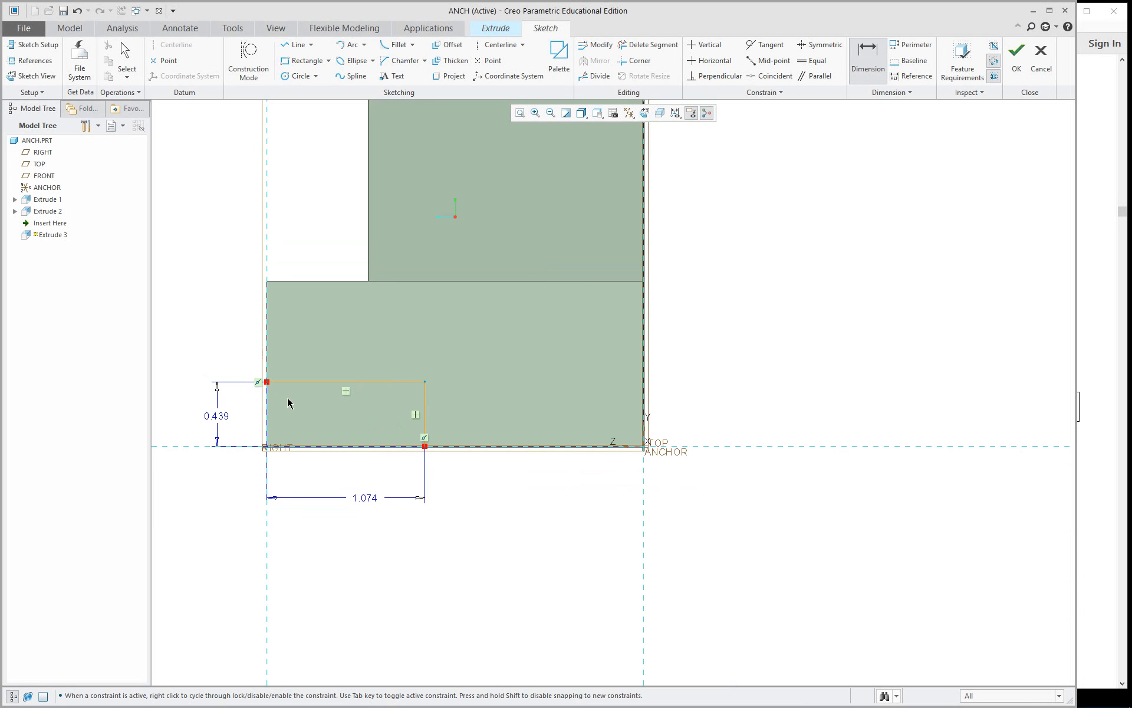
scroll(187, 398, down, 2)
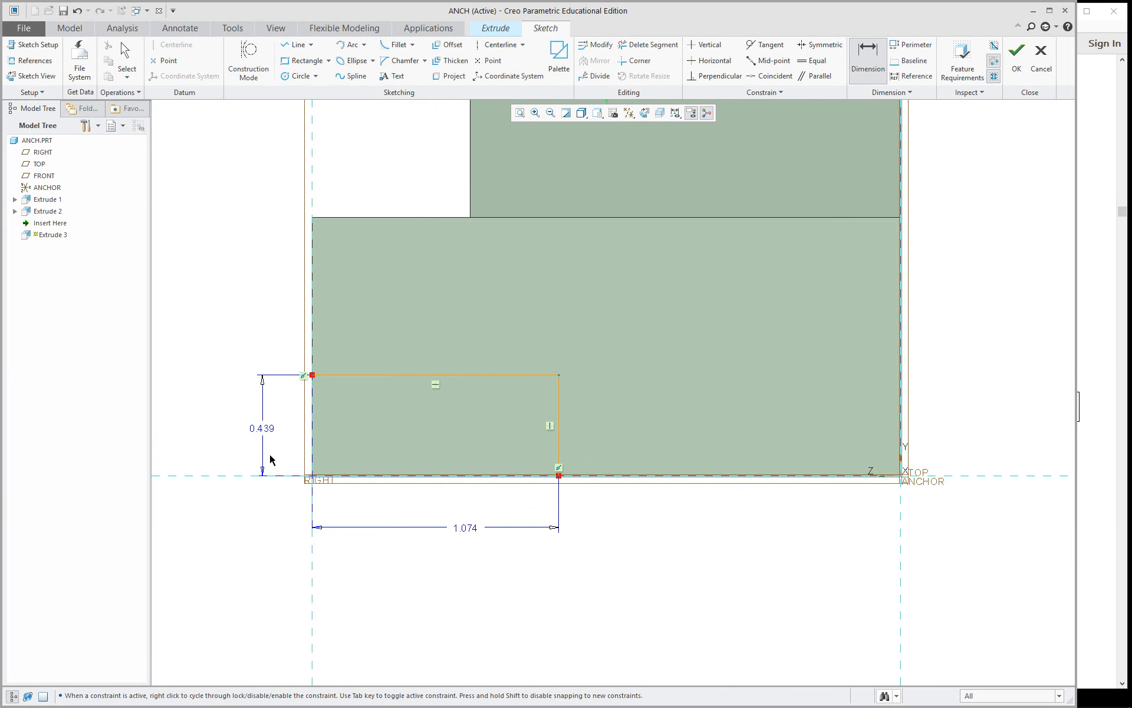
Check the cut's width in Figure 5.7 of the PDF guide in Acrobat Reader, and set the horizontal dimension to 1.063 in Creo.
click(1101, 345)
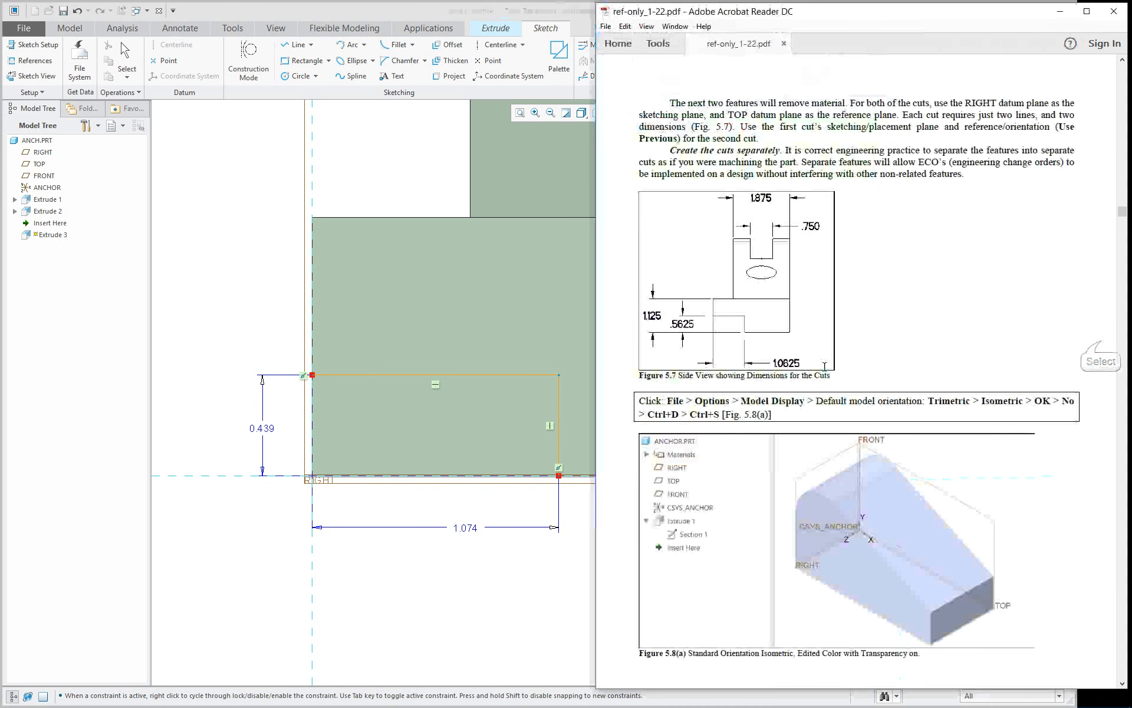
double_click(467, 530)
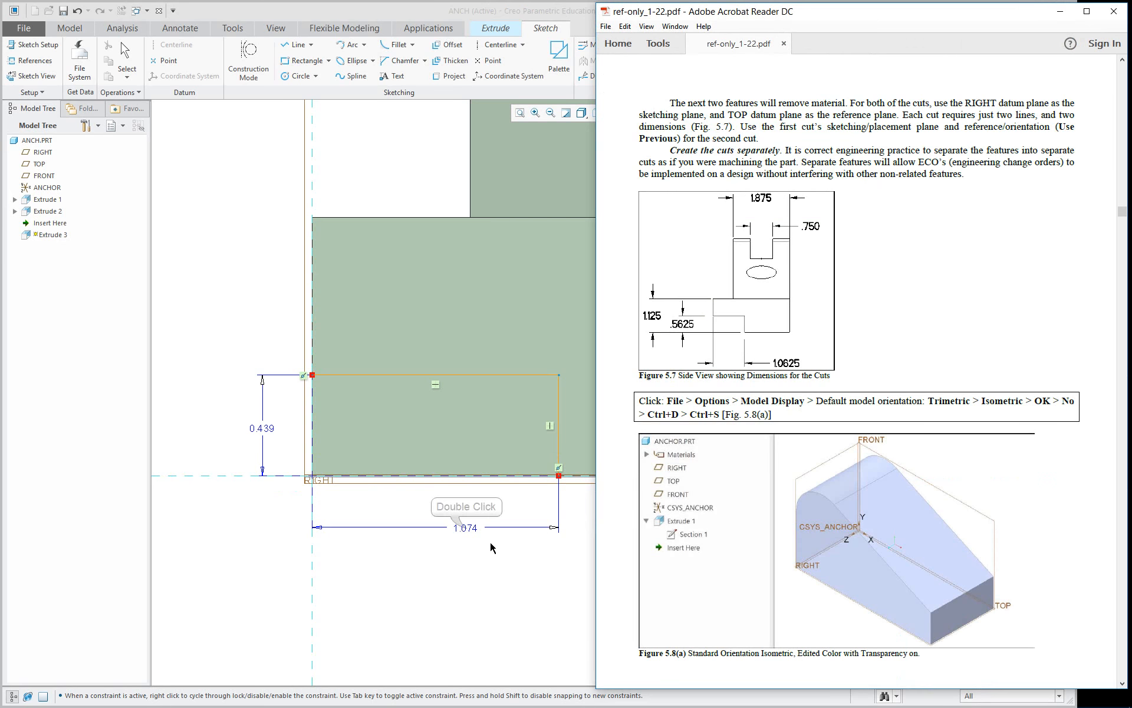
text(1.0)
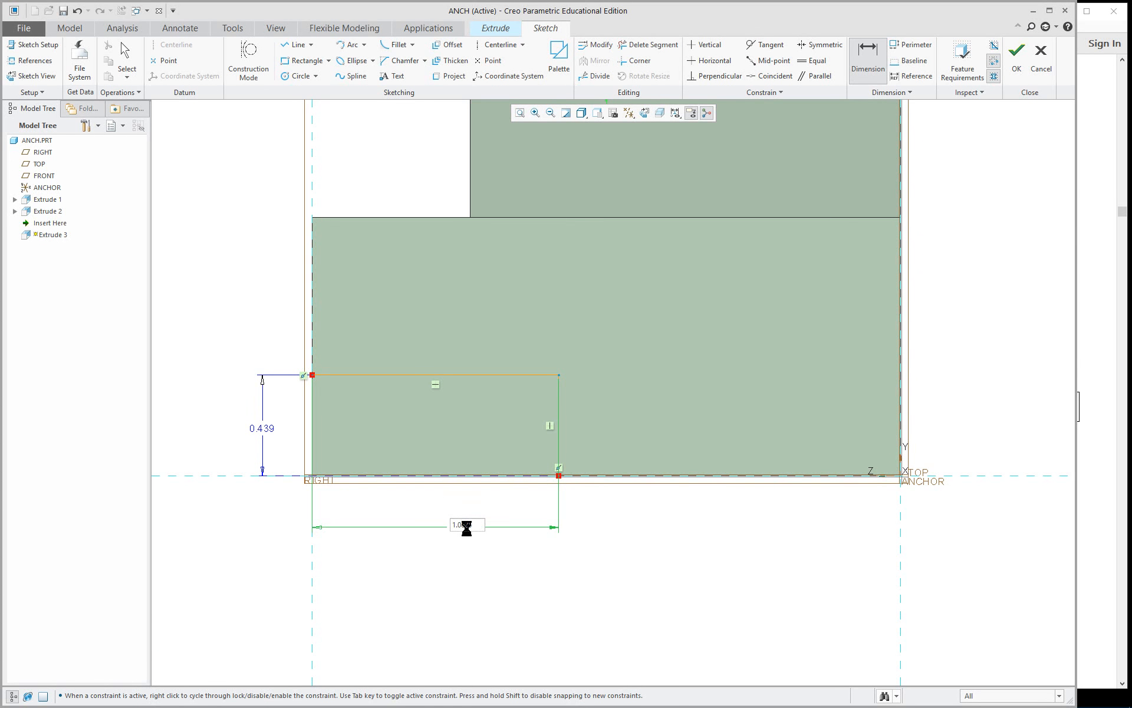
text(63)
key(Return)
Look up the cut's height in the PDF's Figure 5.7 and set the vertical dimension to 0.5625 in the Creo sketch.
click(1102, 384)
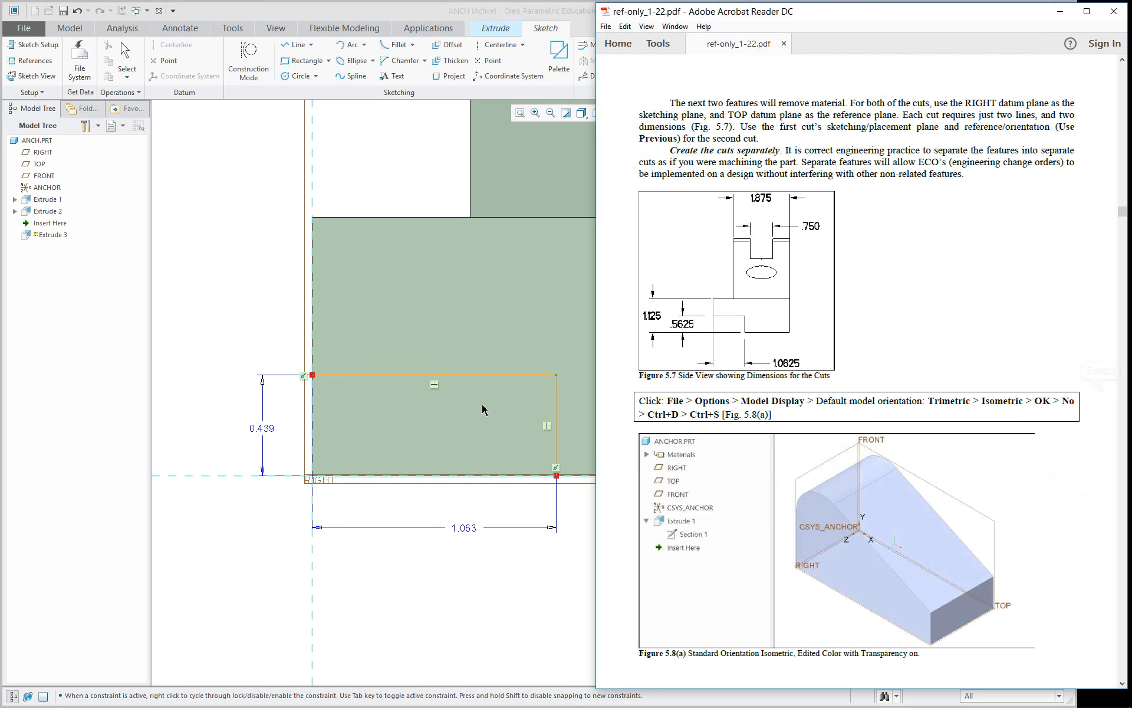
double_click(263, 427)
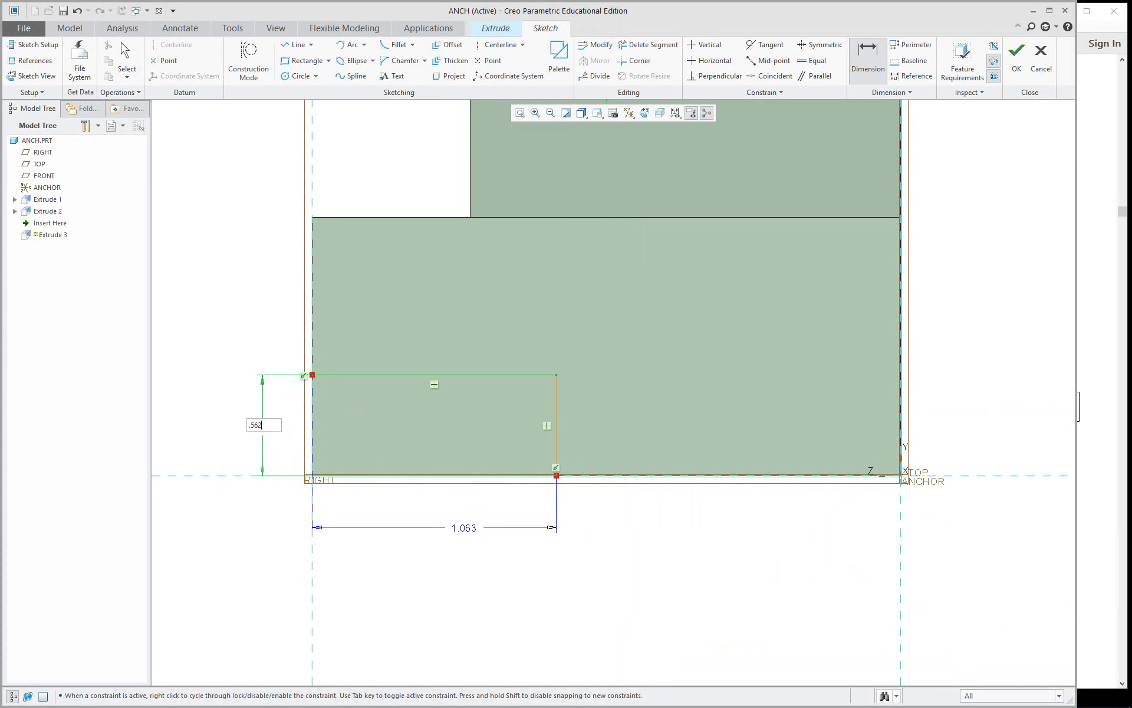
text(.5625)
key(Return)
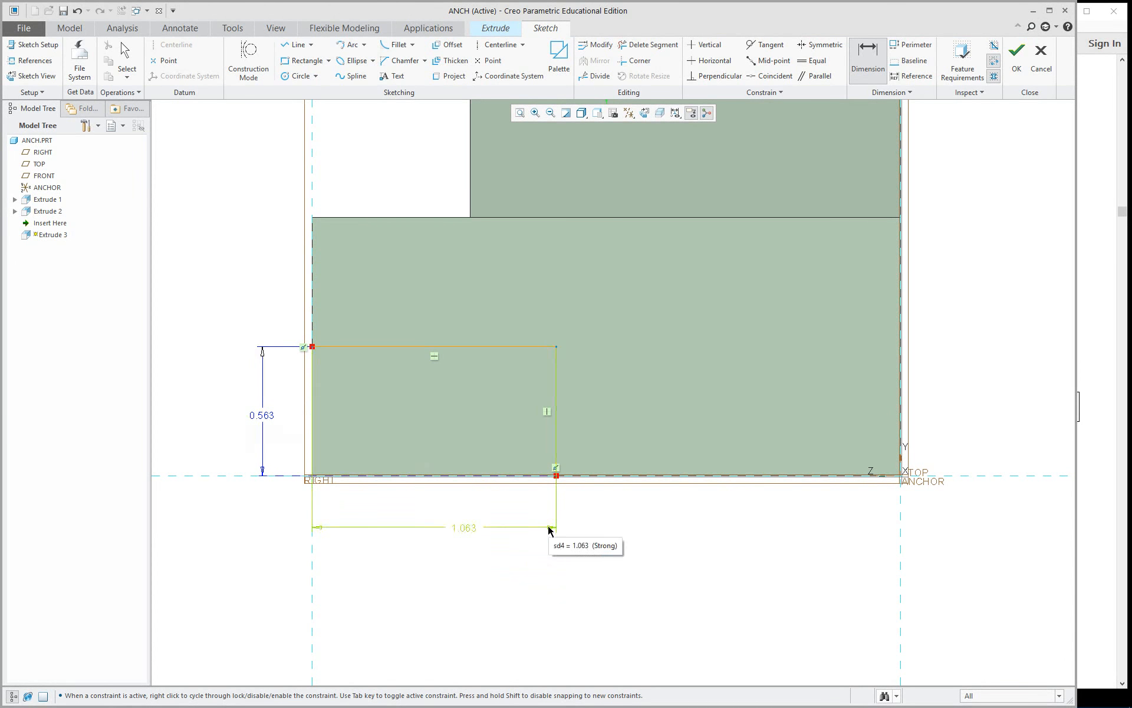
Finish the second cut's sketch and flip the extrusion's depth direction so that it runs into the part.
mouse_move(448, 357)
middle_down()
mouse_move(472, 349)
mouse_move(500, 386)
mouse_move(493, 354)
middle_up()
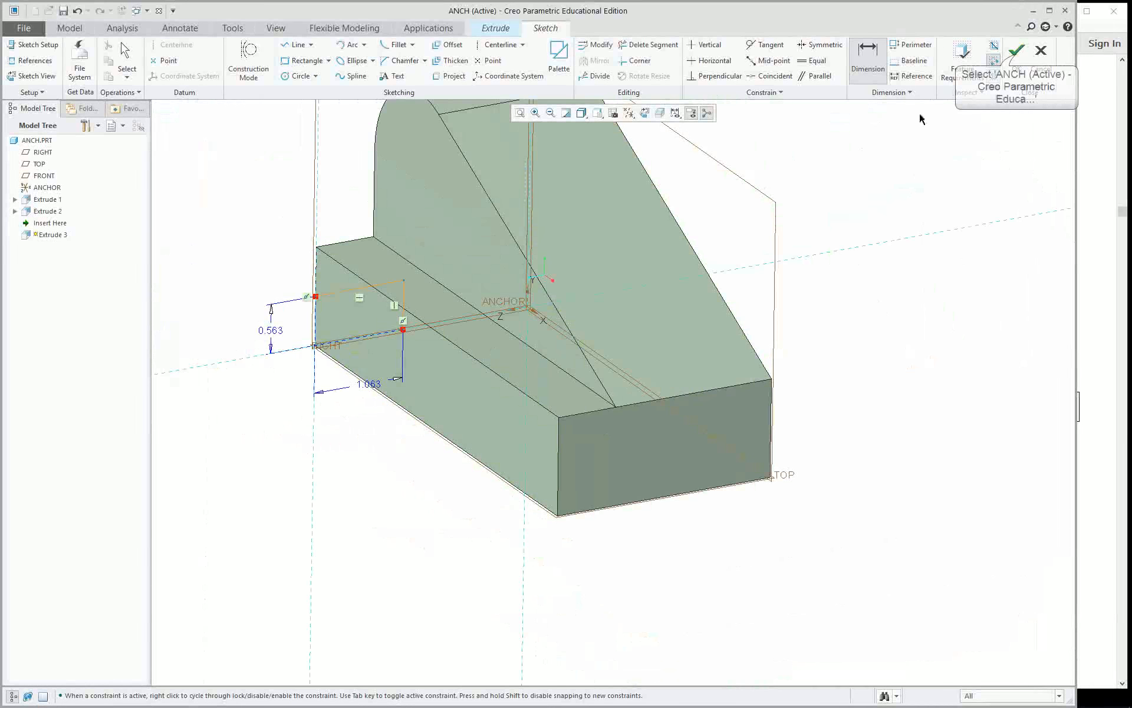
click(1016, 52)
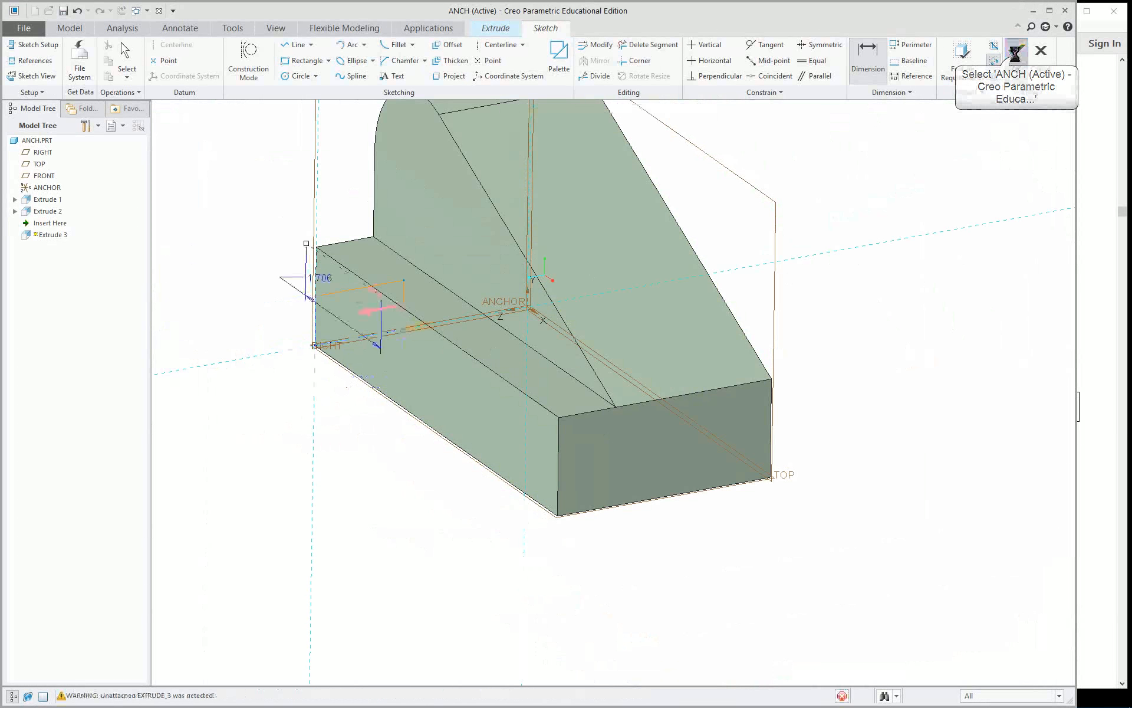
click(373, 295)
middle_drag(362, 370, 396, 351)
scroll(353, 300, up, 3)
scroll(372, 289, up, 2)
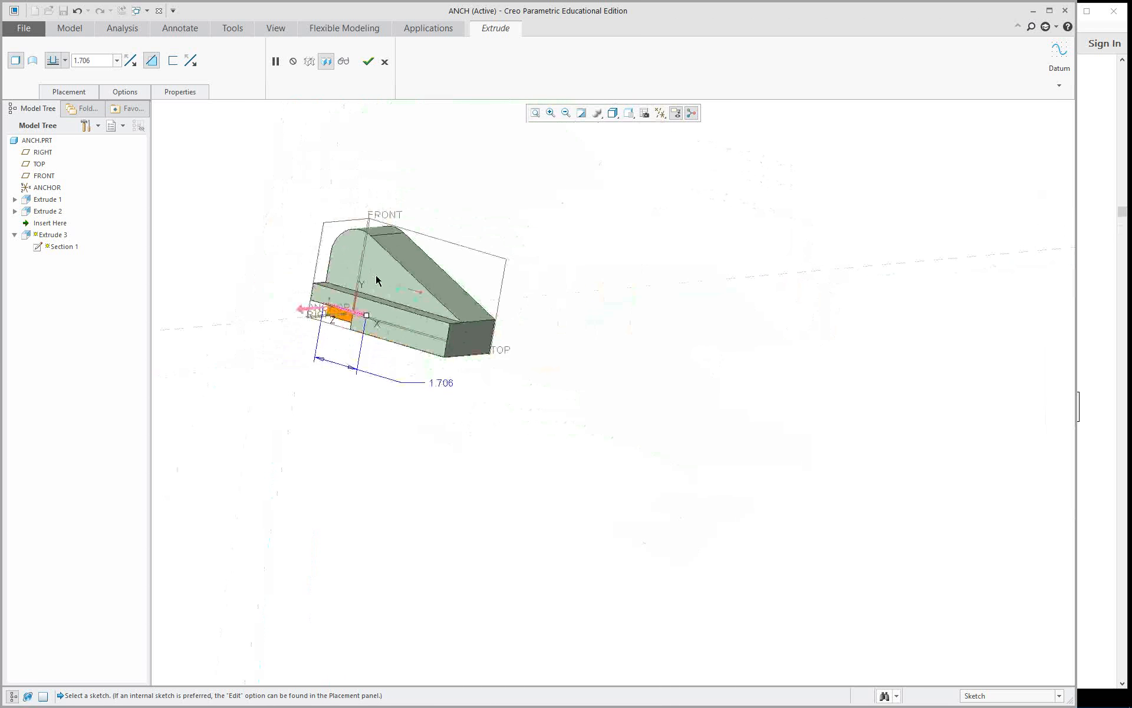
scroll(297, 232, down, 4)
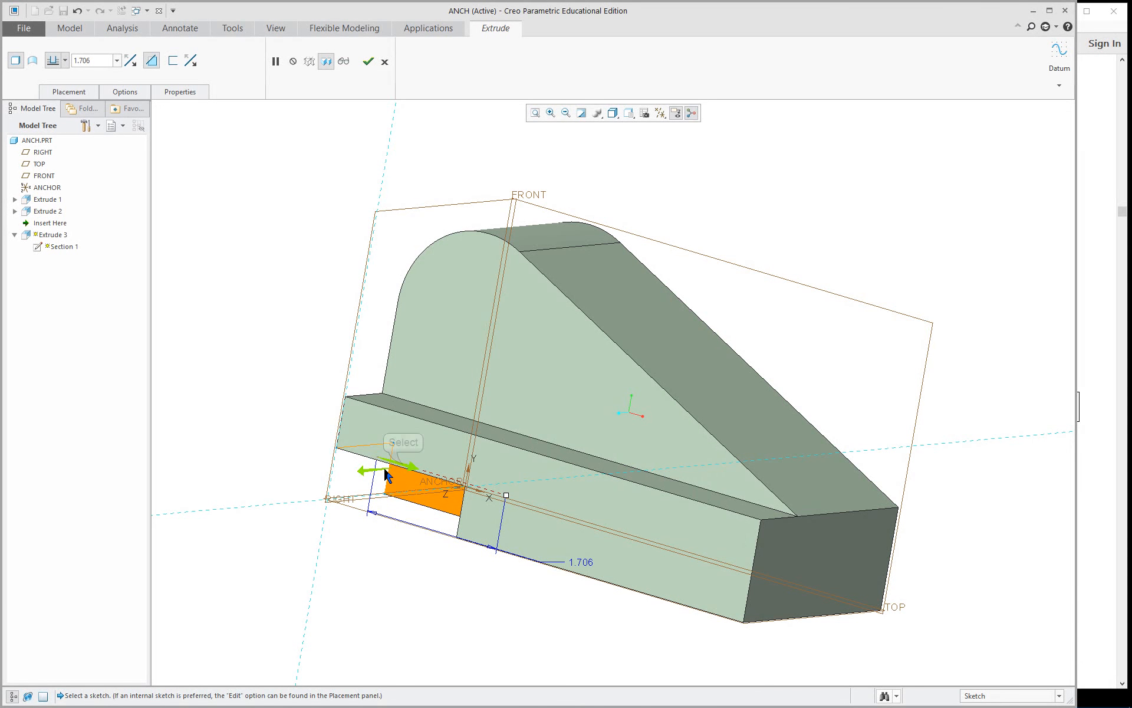
Try reversing the extrusion away from the part, and switch material removal off and back on.
click(406, 470)
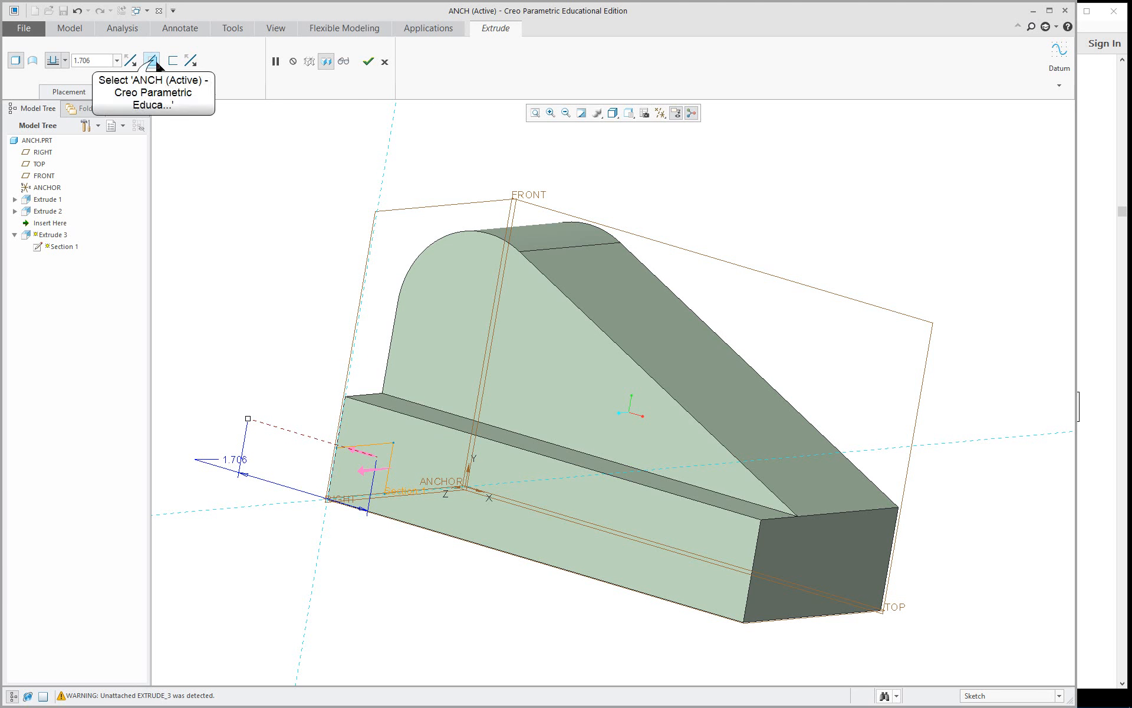
click(153, 65)
mouse_move(246, 325)
middle_down()
mouse_move(273, 329)
mouse_move(310, 364)
mouse_move(263, 316)
mouse_move(246, 321)
mouse_move(236, 307)
middle_up()
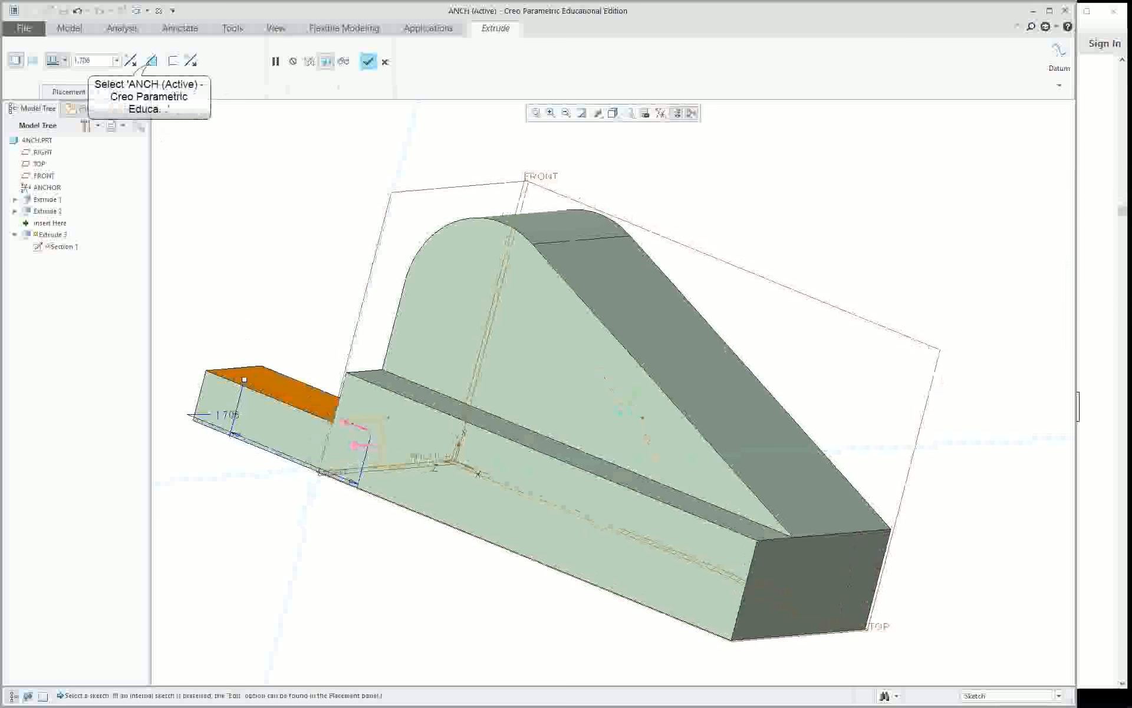
click(151, 65)
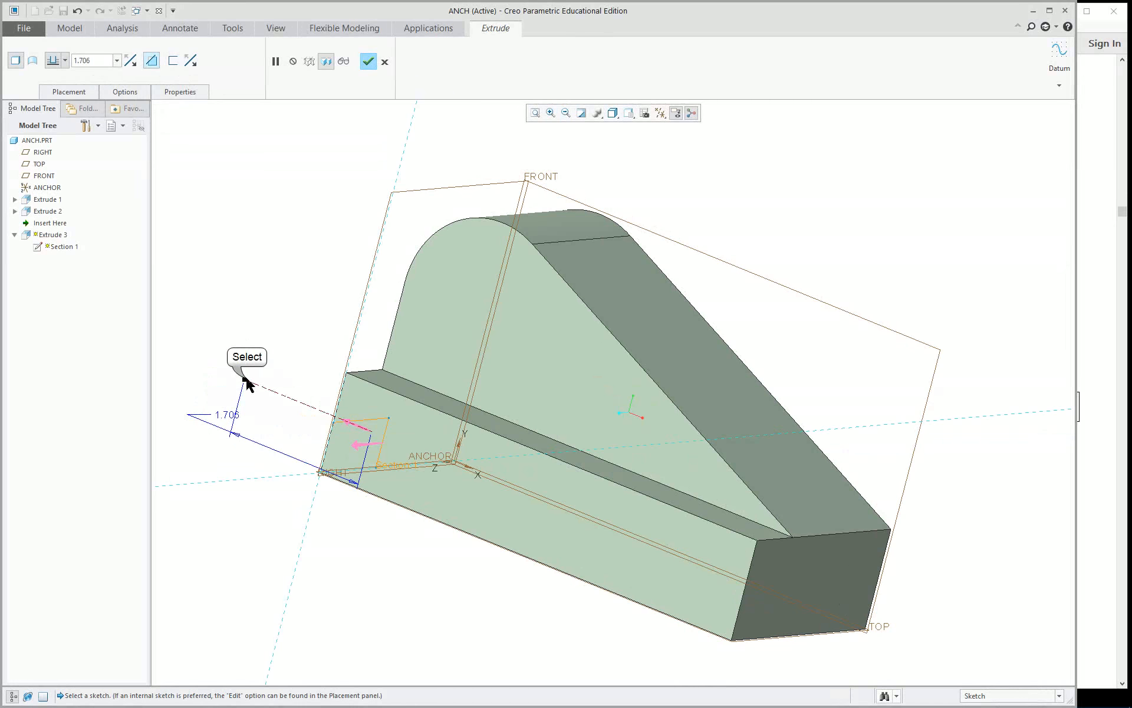
Extend the cut back into the part, set its depth to To Selected using the part's flat end face, and complete the feature.
drag(246, 383, 565, 515)
right_click(566, 515)
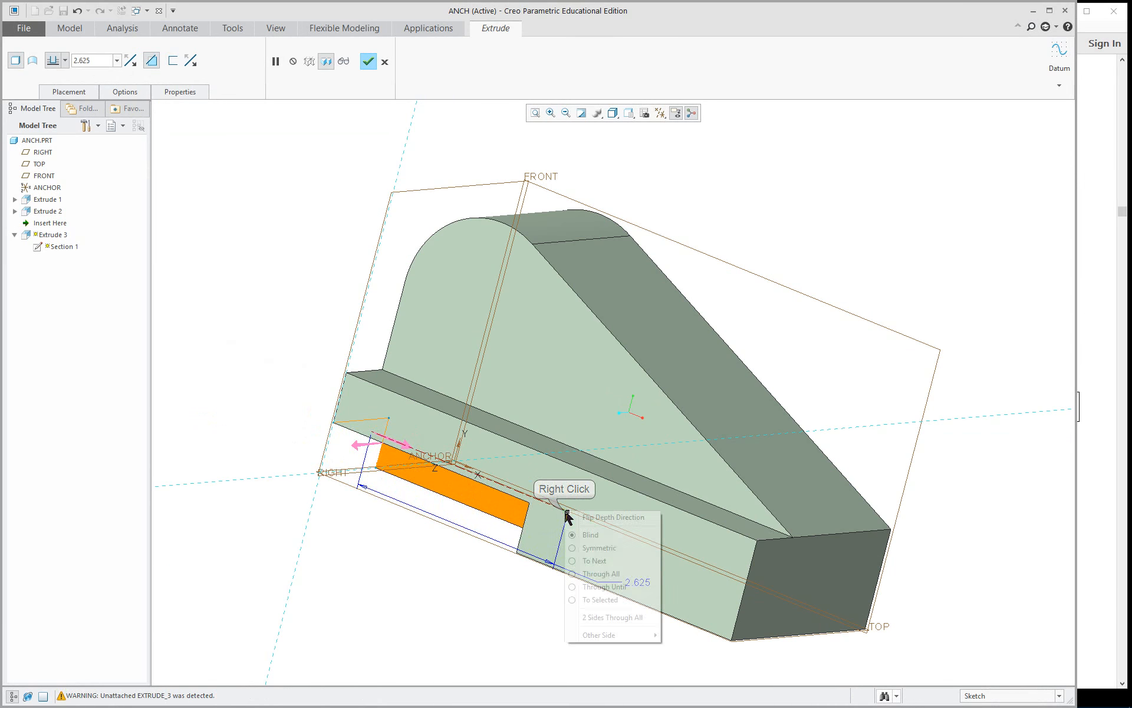
click(609, 600)
click(793, 538)
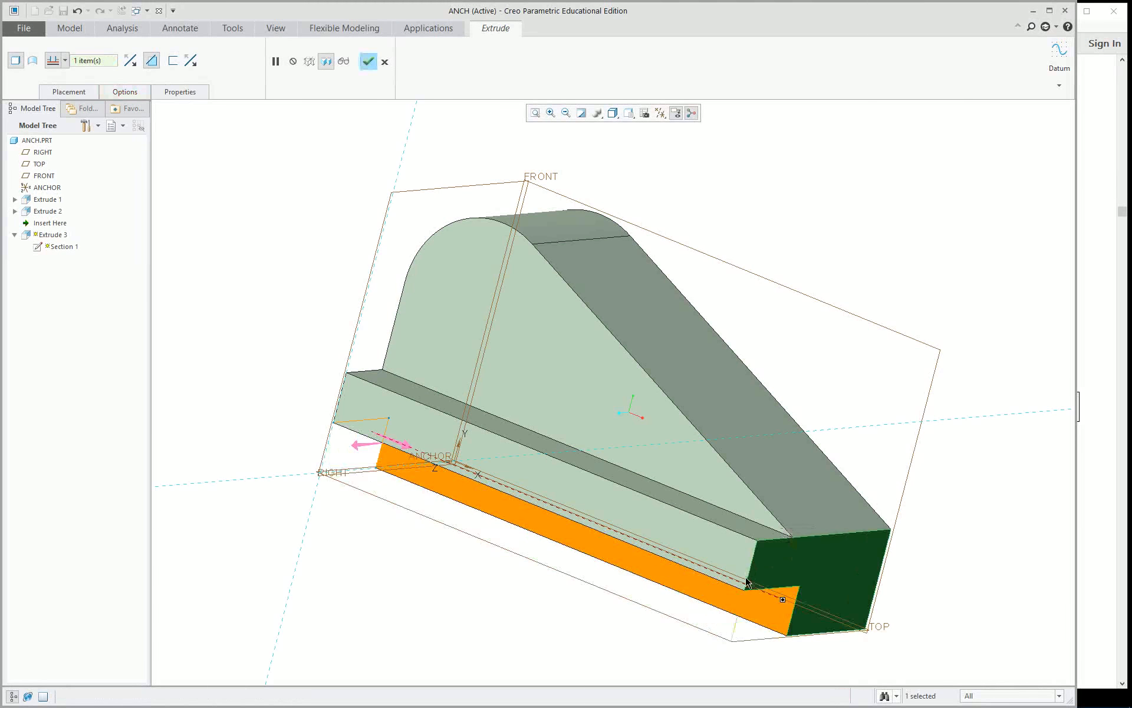
middle_click(466, 565)
mouse_move(466, 565)
middle_down()
mouse_move(484, 459)
mouse_move(366, 528)
mouse_move(440, 579)
middle_up()
scroll(634, 508, up, 2)
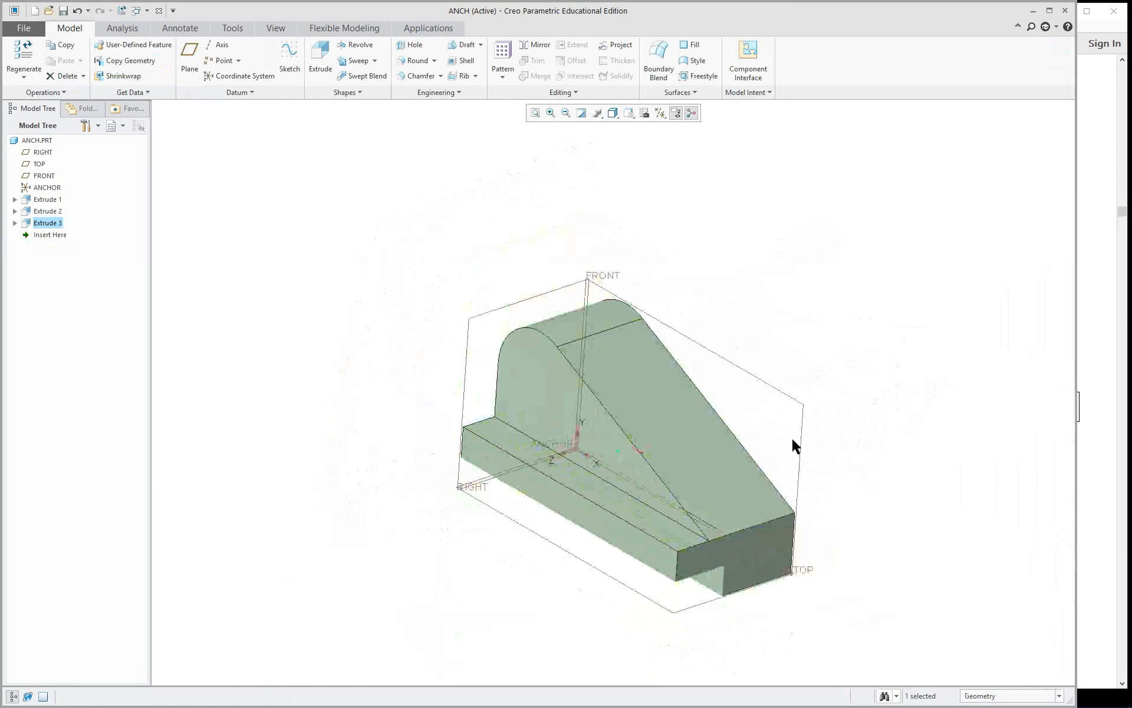
scroll(820, 436, down, 2)
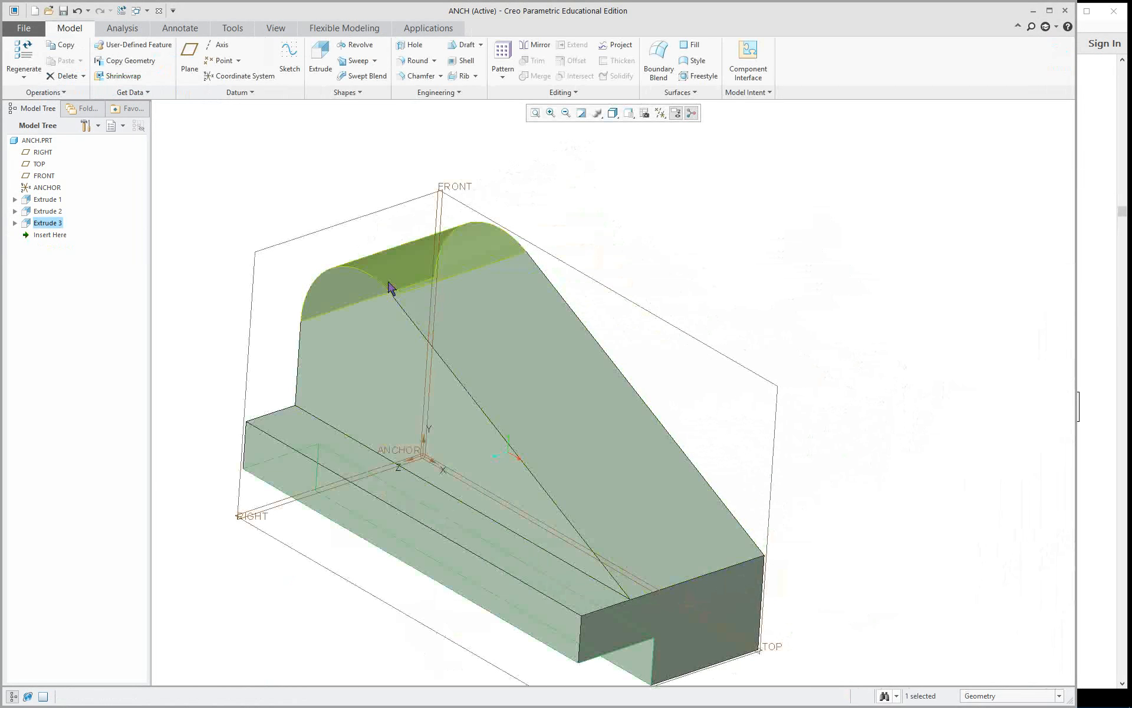
mouse_move(667, 412)
middle_down()
mouse_move(731, 470)
mouse_move(808, 463)
mouse_move(822, 511)
mouse_move(798, 467)
mouse_move(809, 488)
mouse_move(796, 490)
middle_up()
Consult the PDF's Figure 5.7, and in Creo create a datum plane offset from FRONT into the part with a translation of 1.875/2.
click(1098, 463)
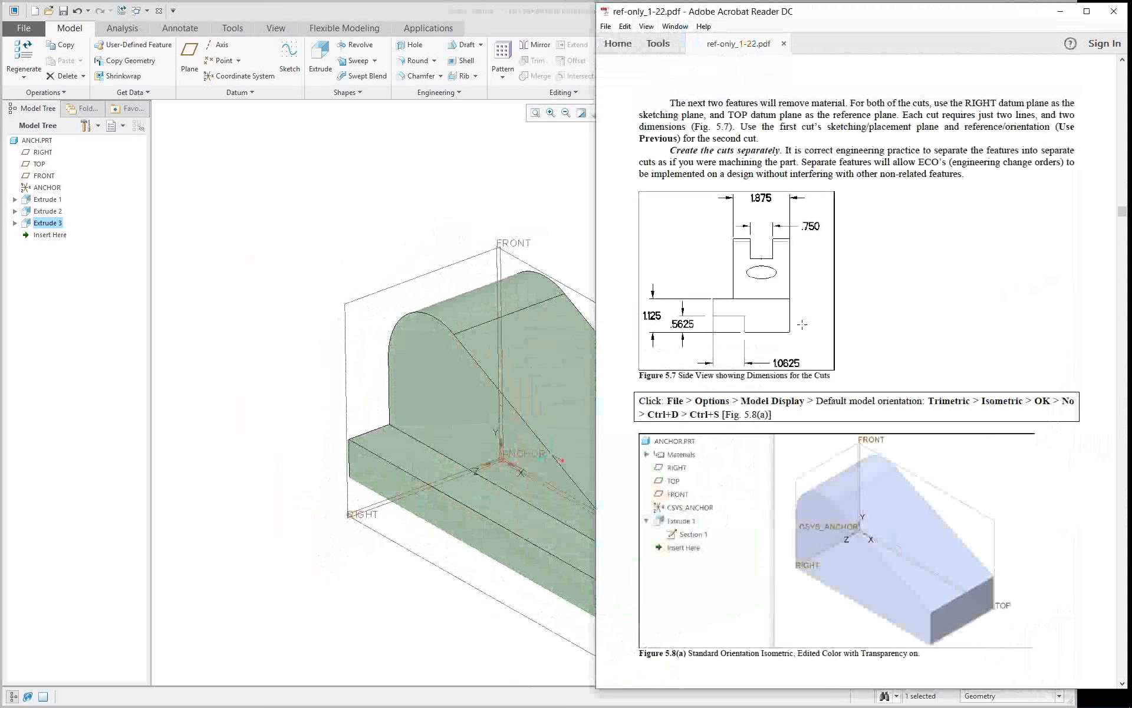
click(286, 224)
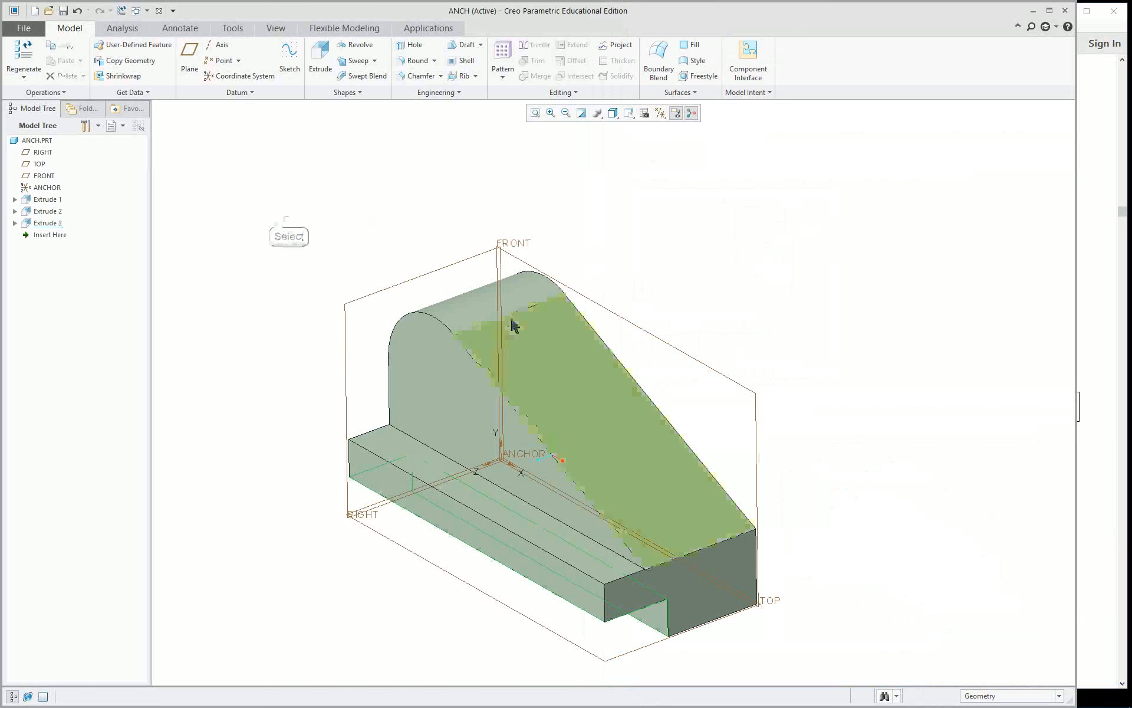
click(647, 332)
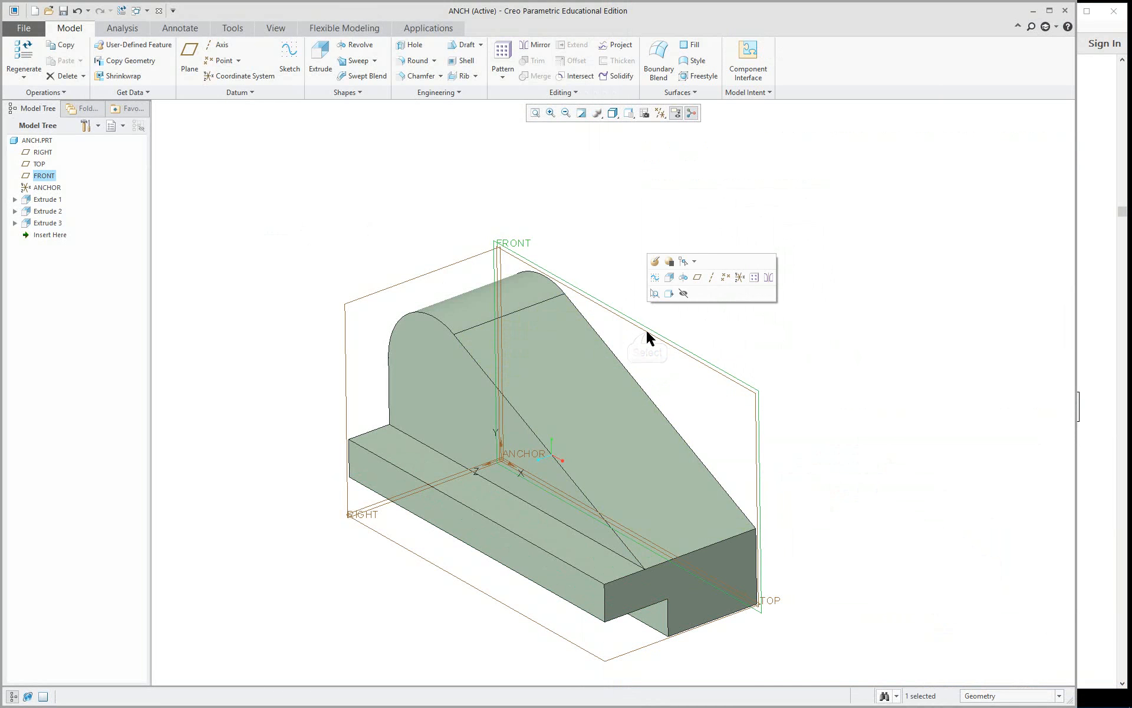
click(698, 279)
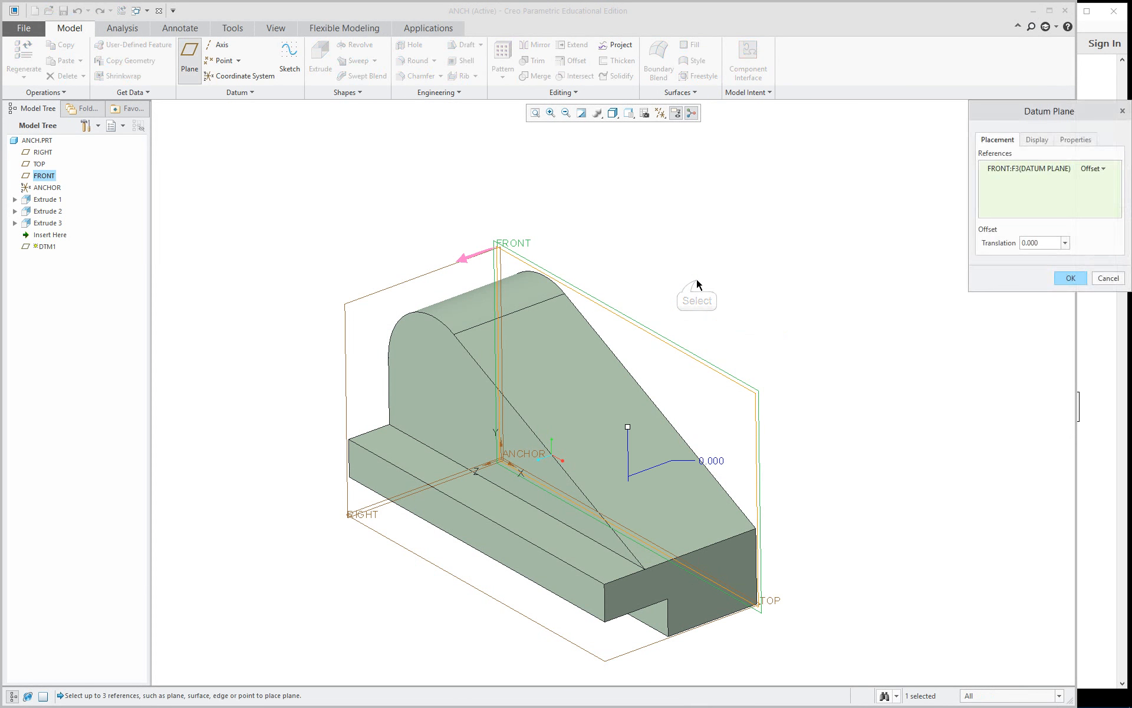
drag(628, 427, 605, 434)
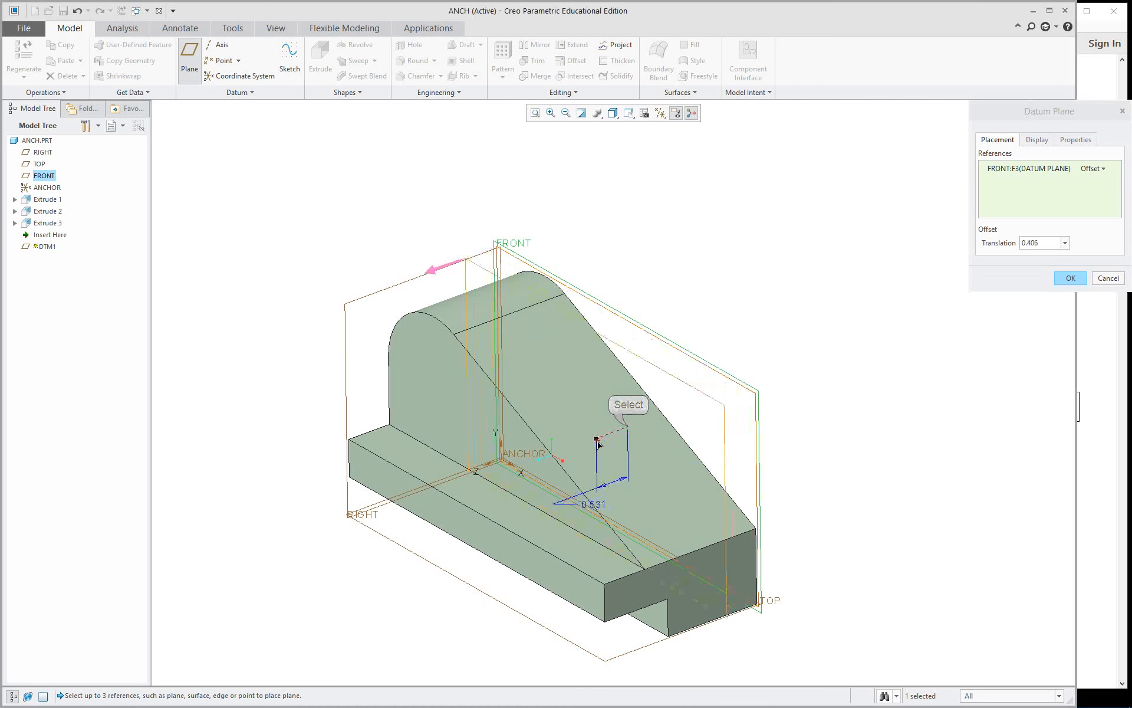
click(1042, 244)
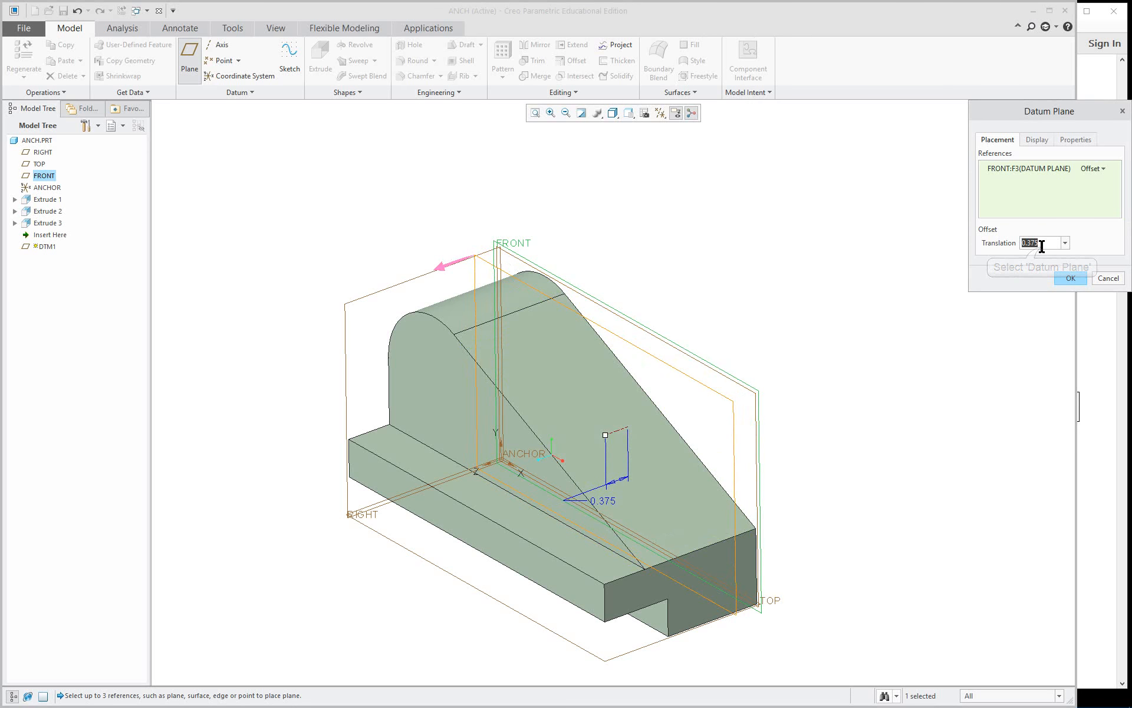
text(1)
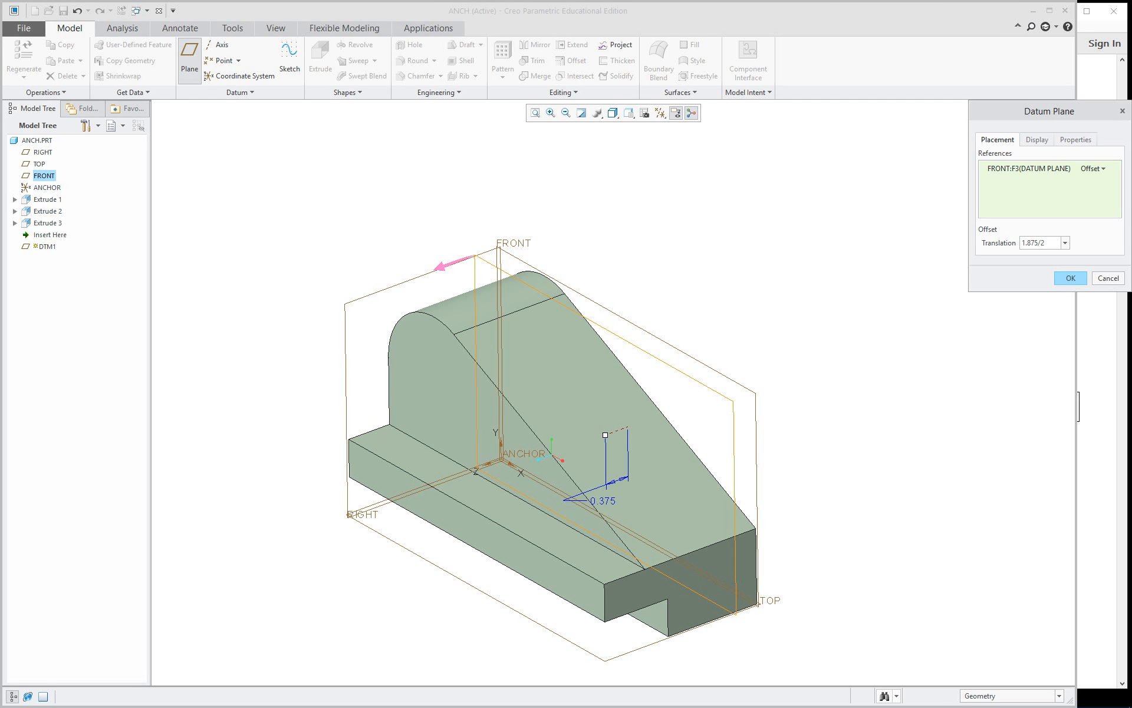
key(Return)
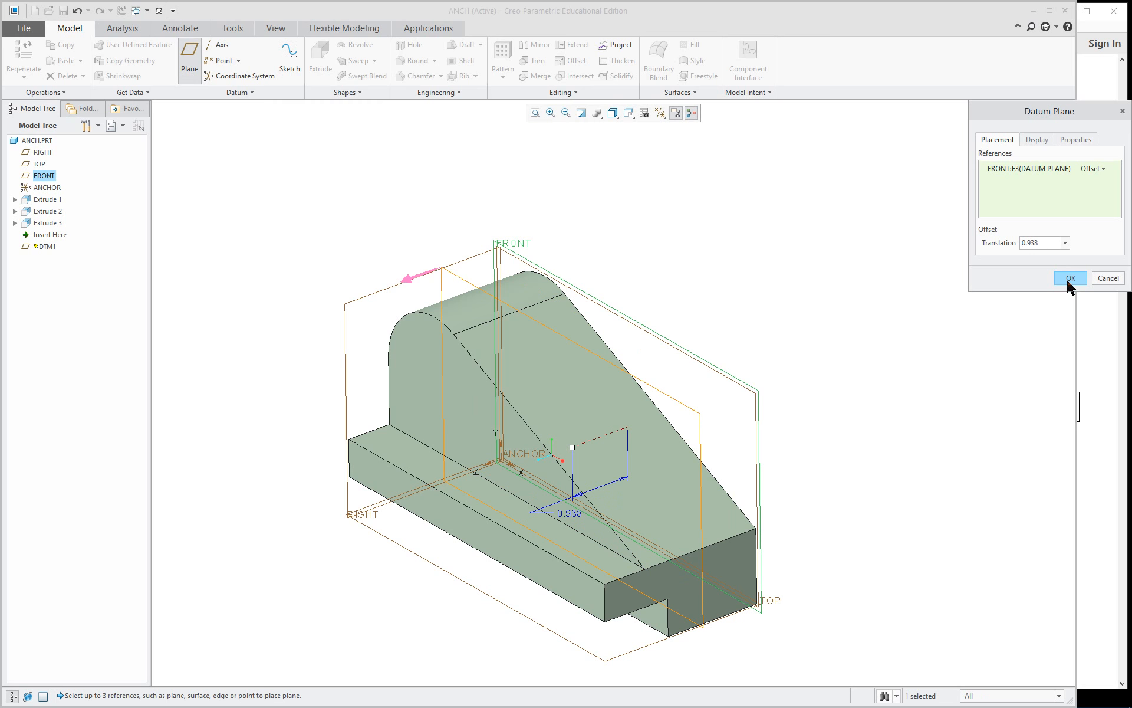
click(1071, 278)
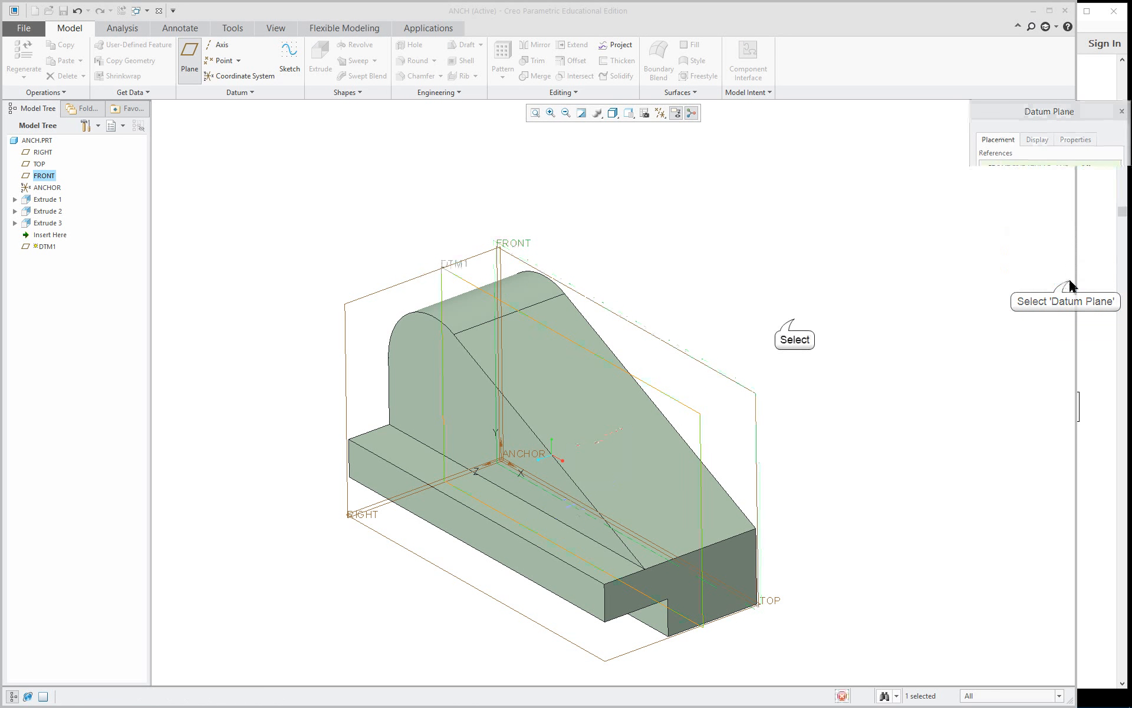
Set the Sketcher's number of decimal places for dimensions to 4, without saving the settings to a configuration file.
click(791, 326)
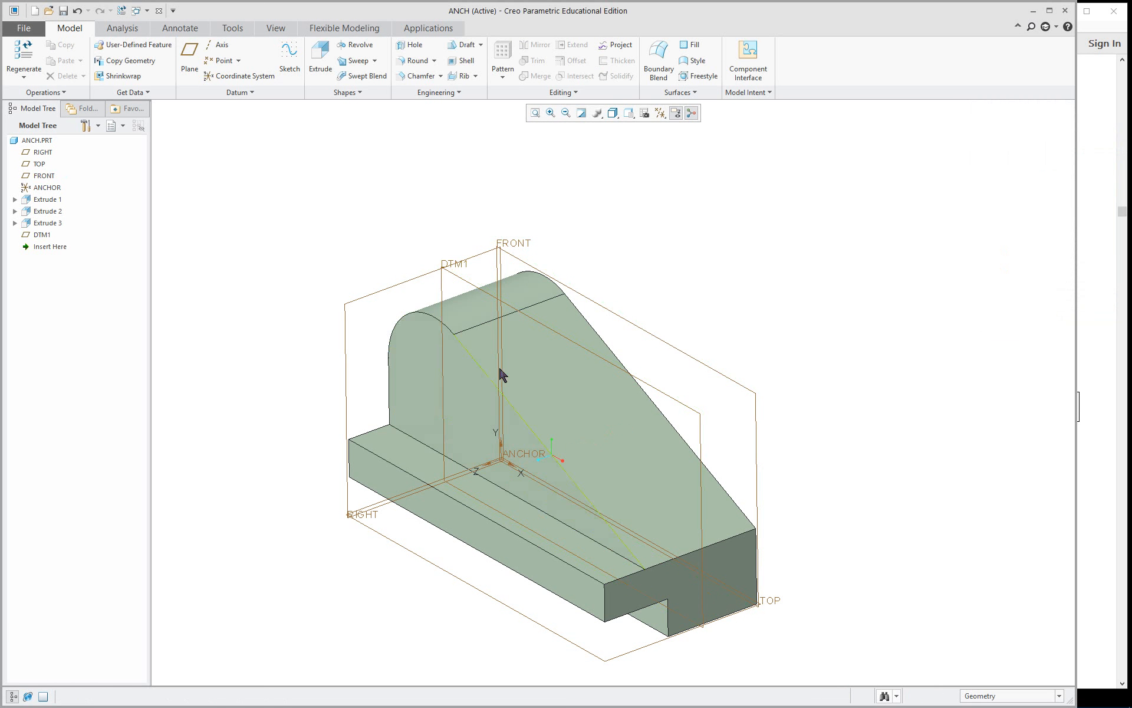
click(23, 28)
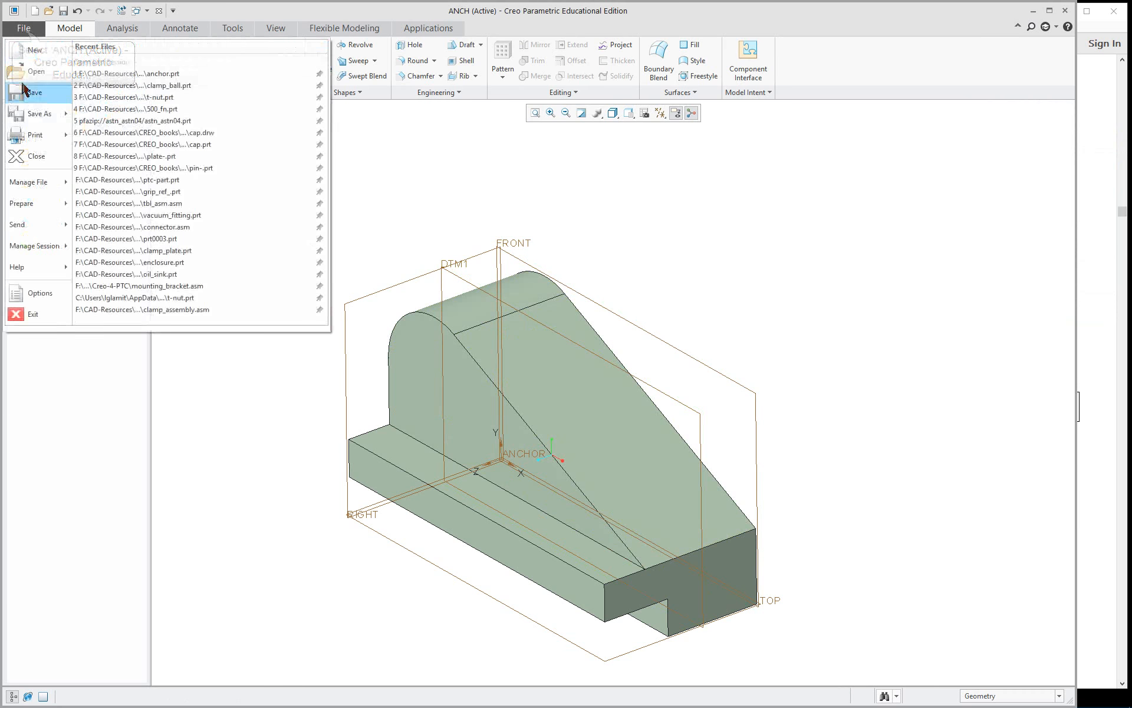
click(39, 293)
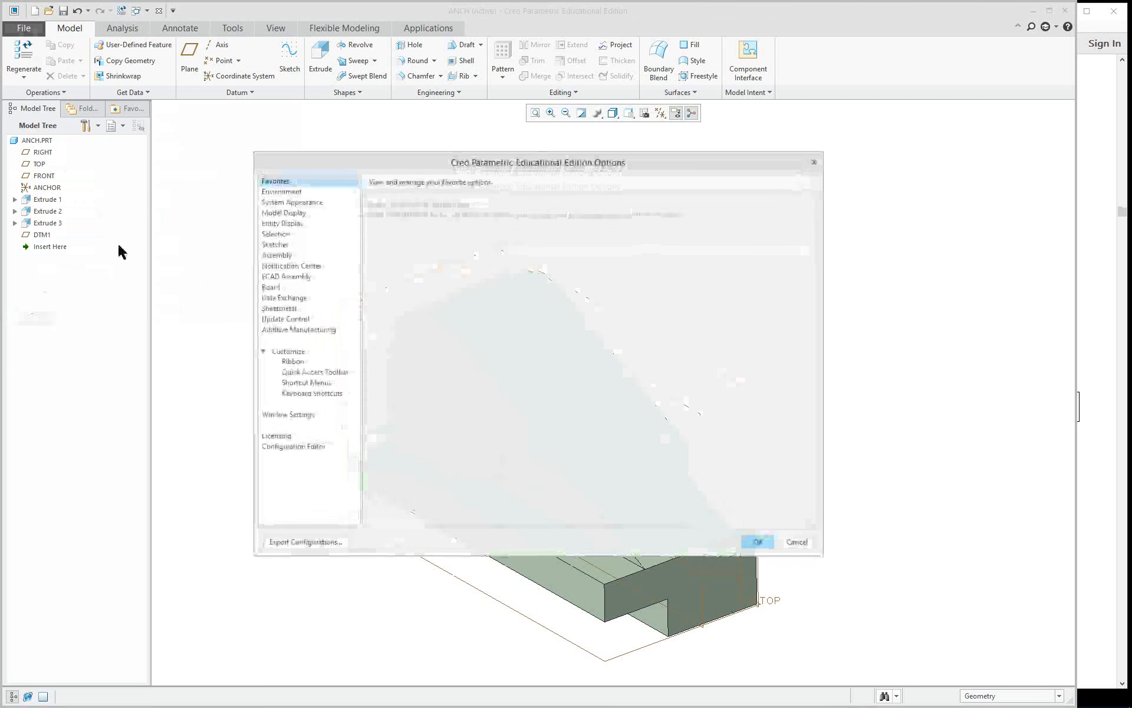
click(278, 244)
scroll(578, 407, down, 1)
click(534, 425)
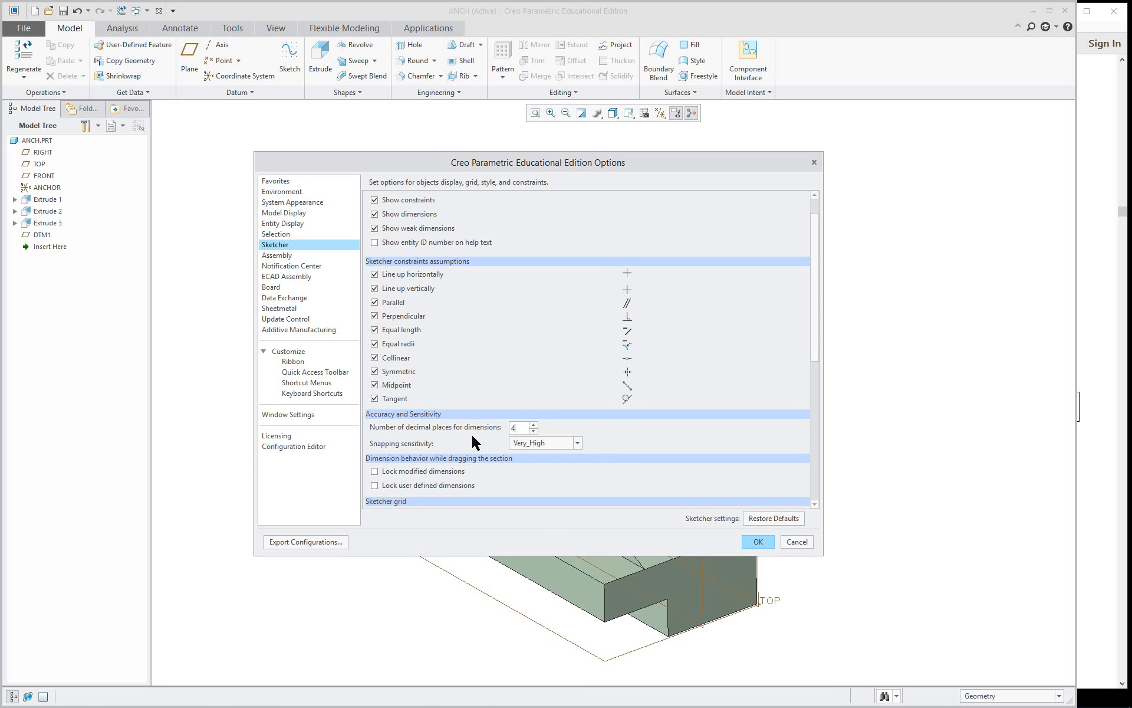
click(758, 541)
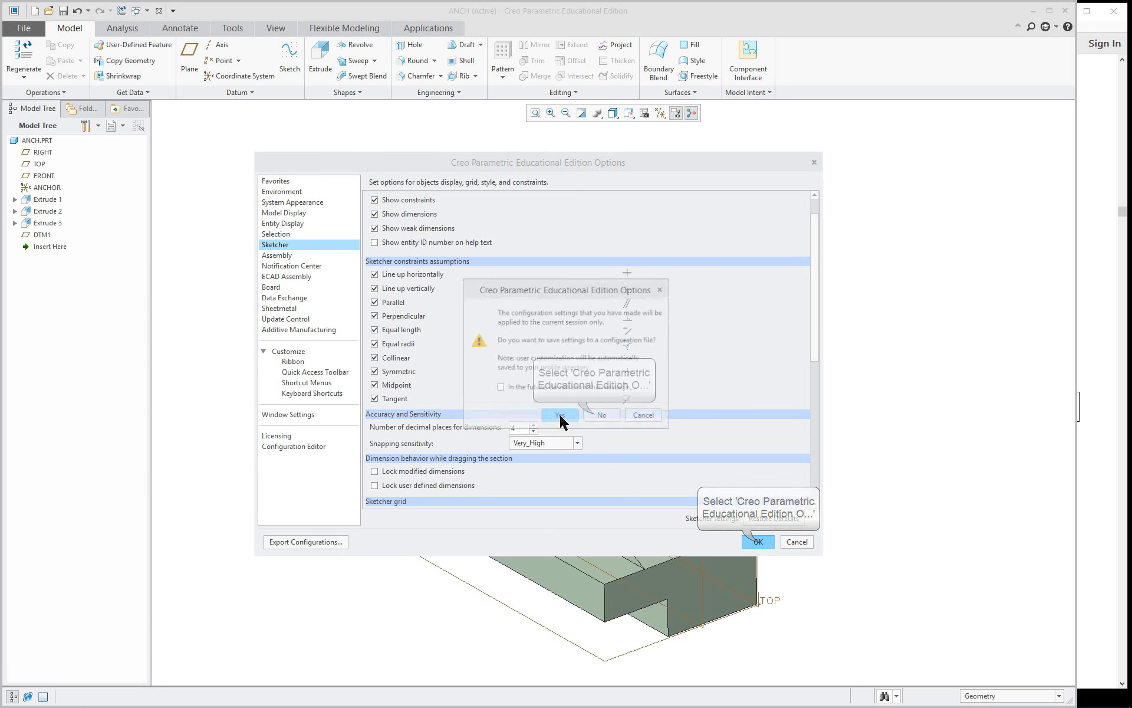
click(596, 415)
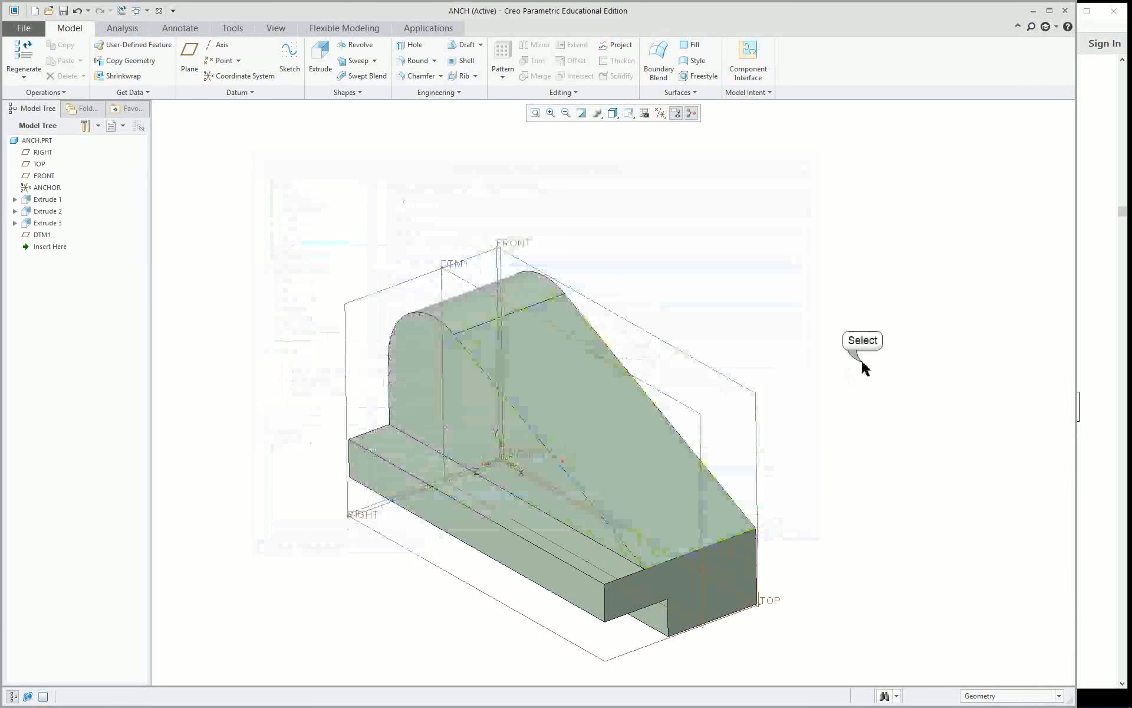
Inspect the dimensions of the upper side cut and the lower notch cut directly on the model.
click(355, 298)
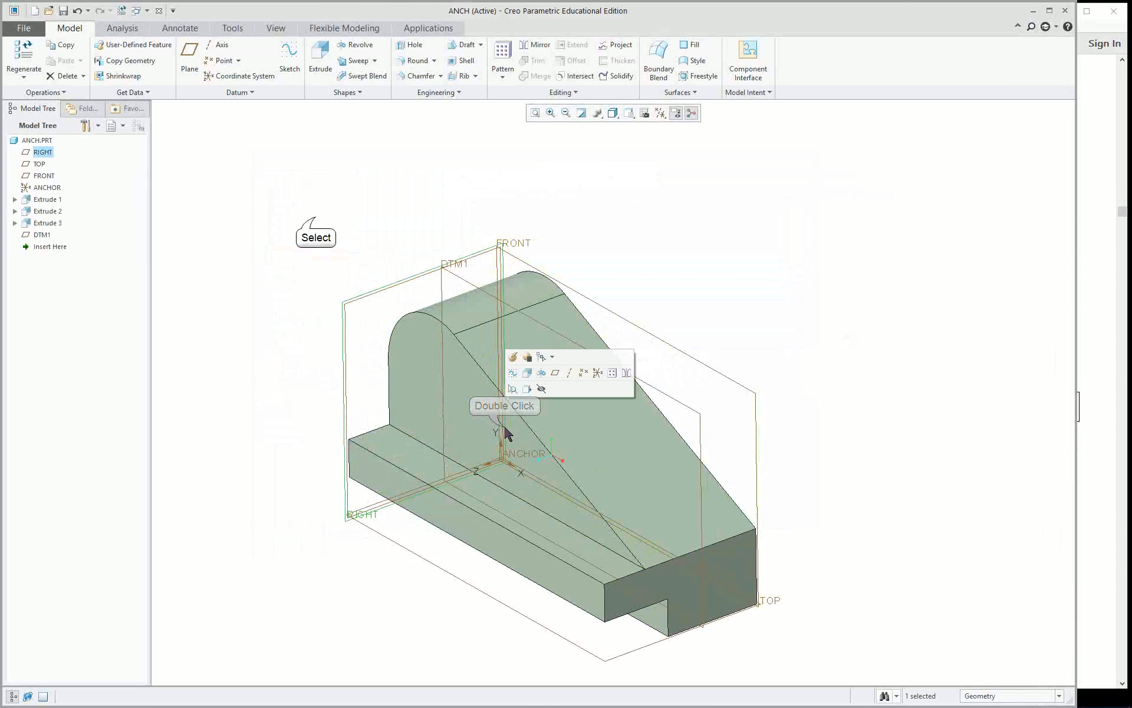
double_click(417, 348)
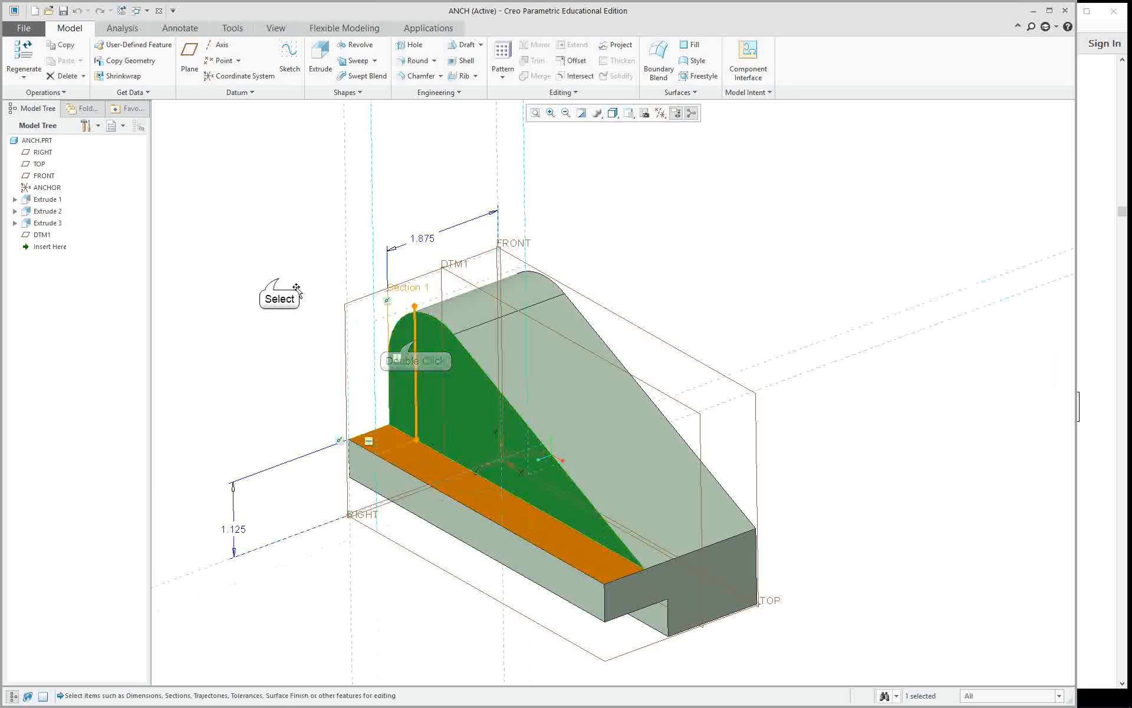
click(279, 281)
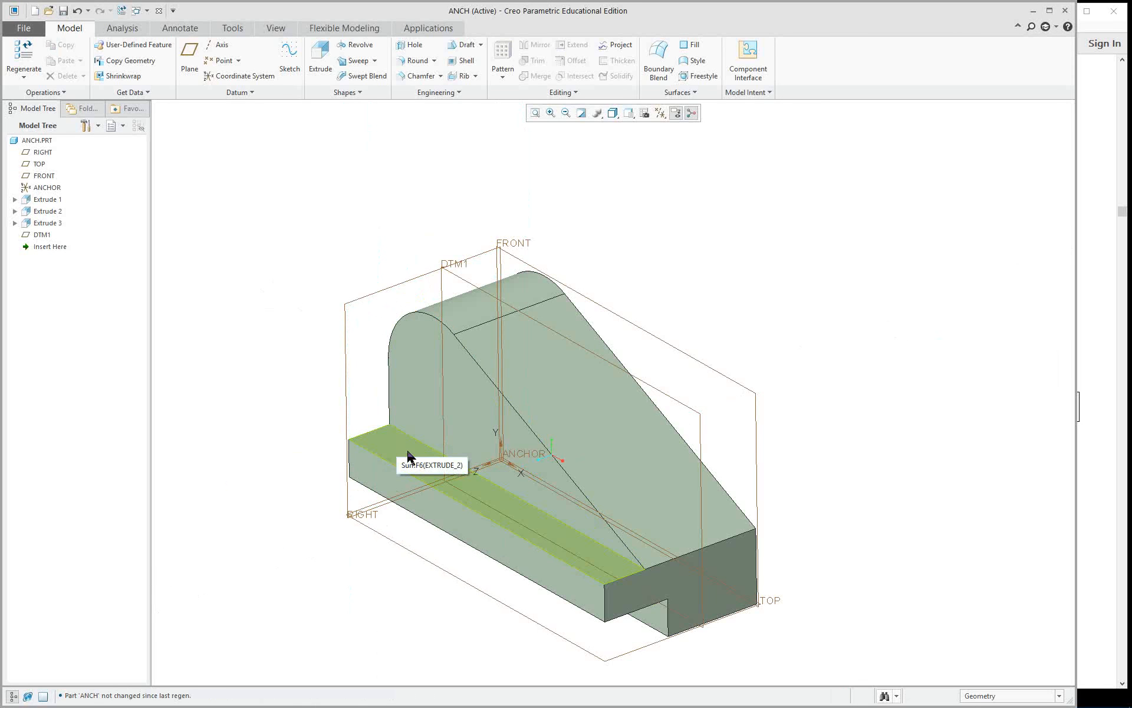
double_click(651, 611)
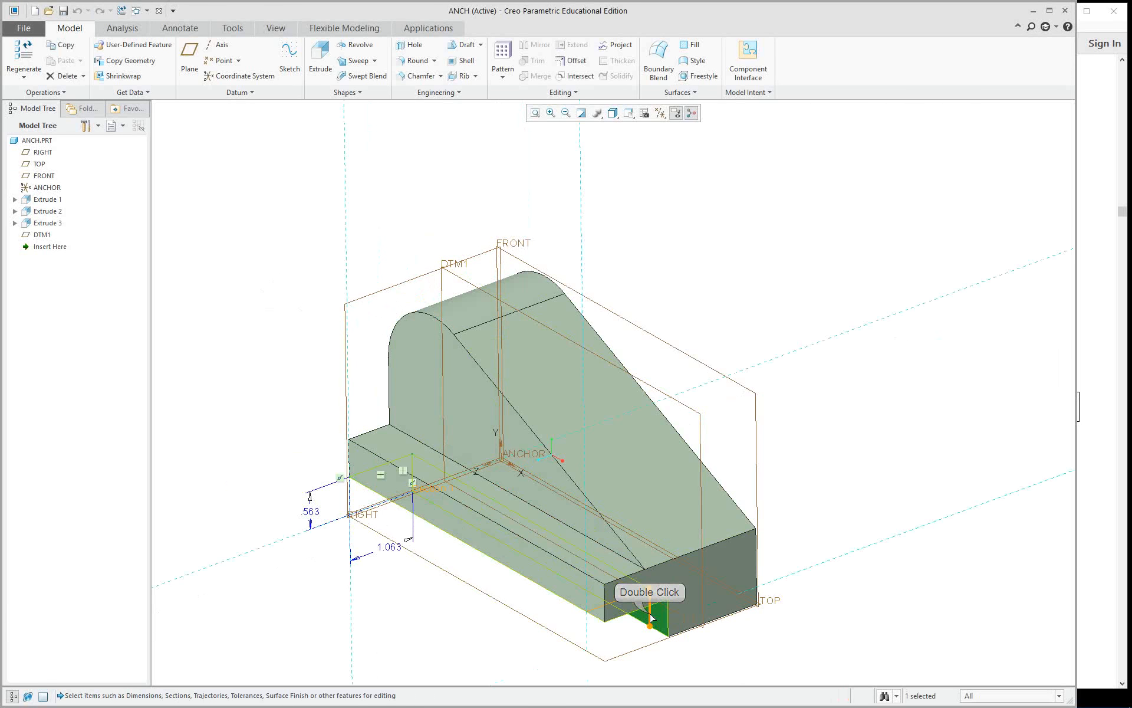
click(192, 388)
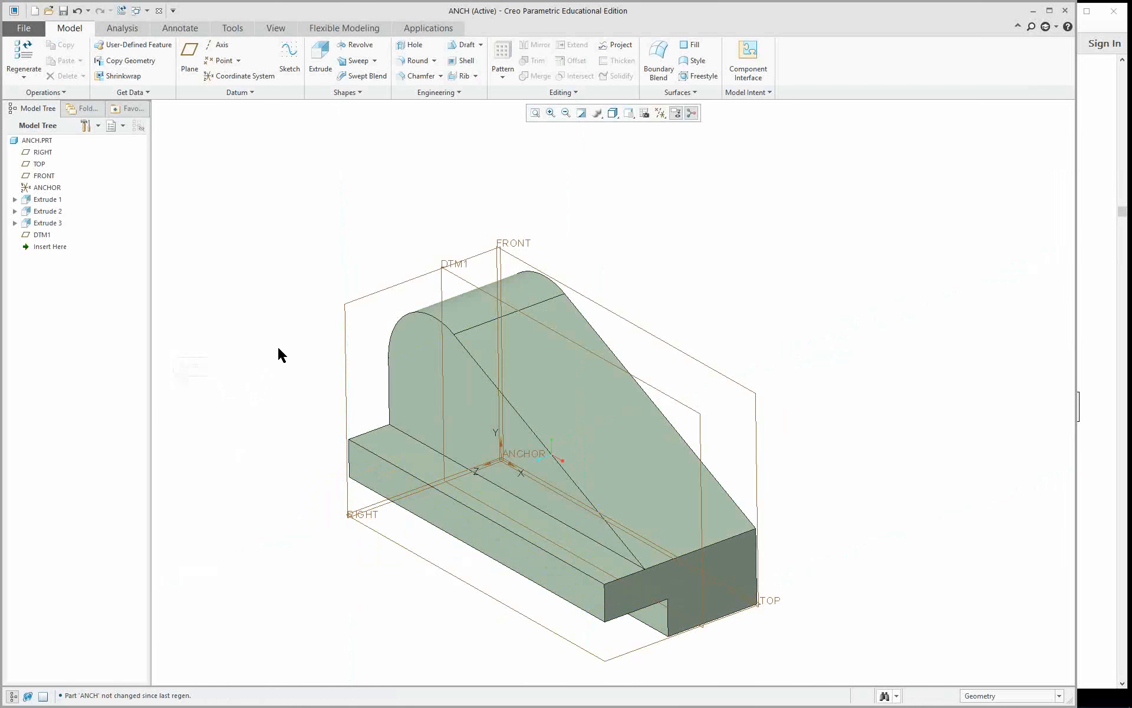
scroll(763, 366, down, 3)
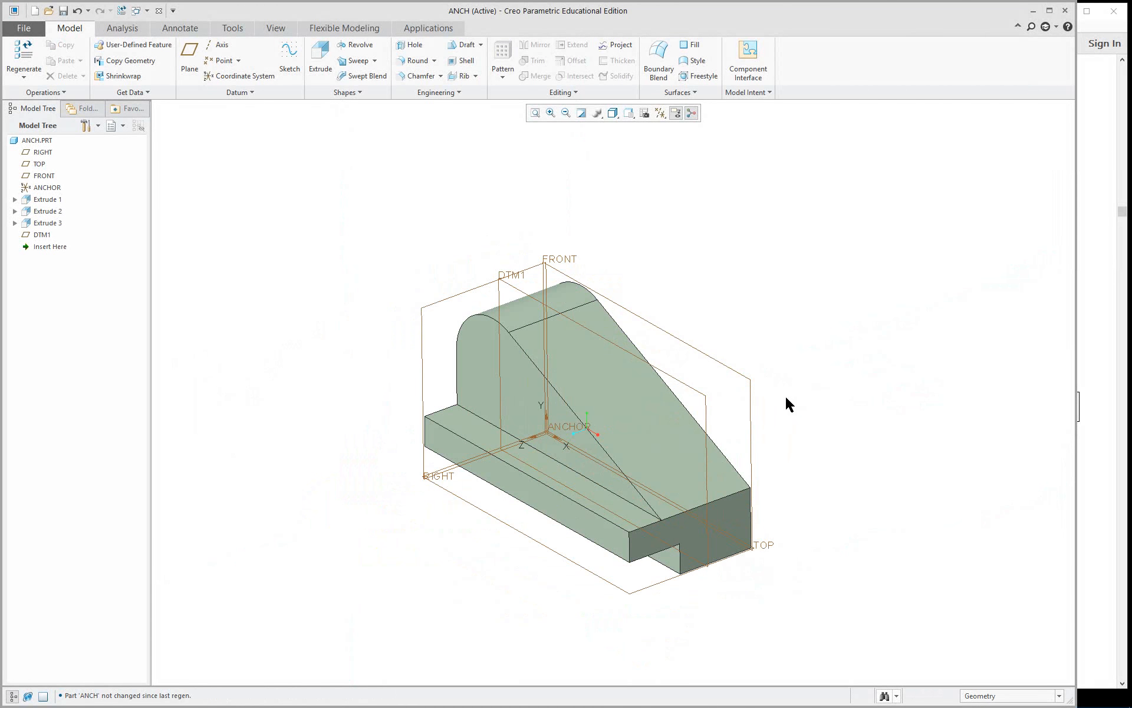
mouse_move(782, 403)
middle_down()
mouse_move(796, 387)
mouse_move(797, 403)
middle_up()
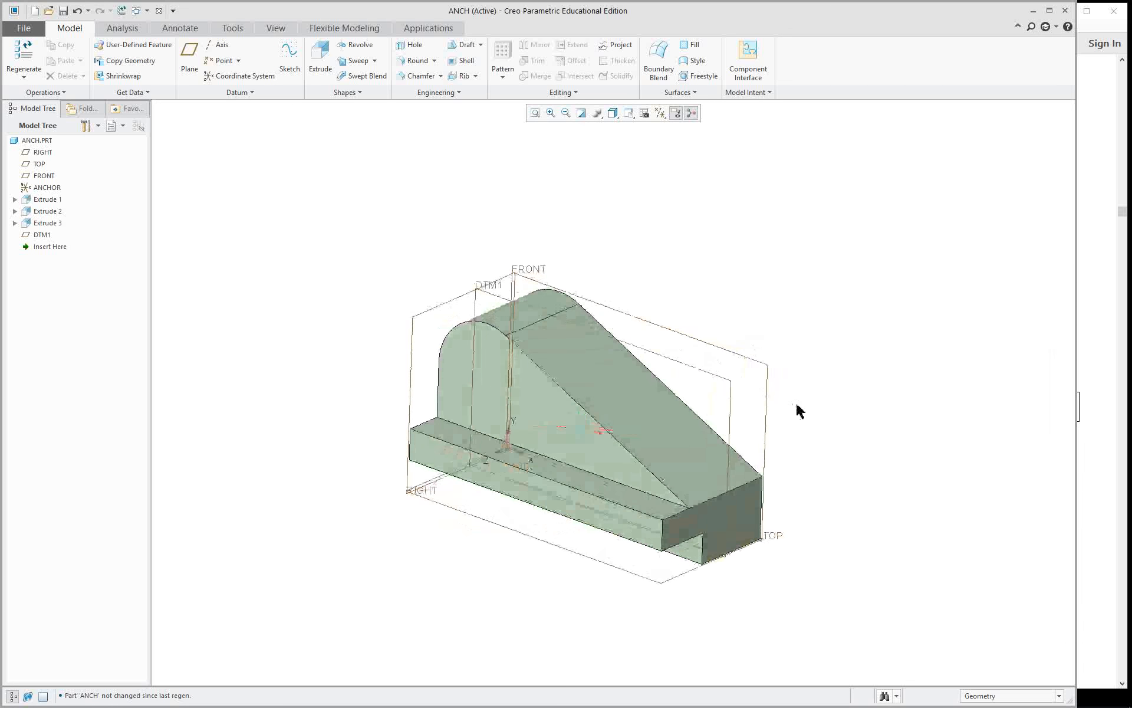
scroll(855, 478, up, 2)
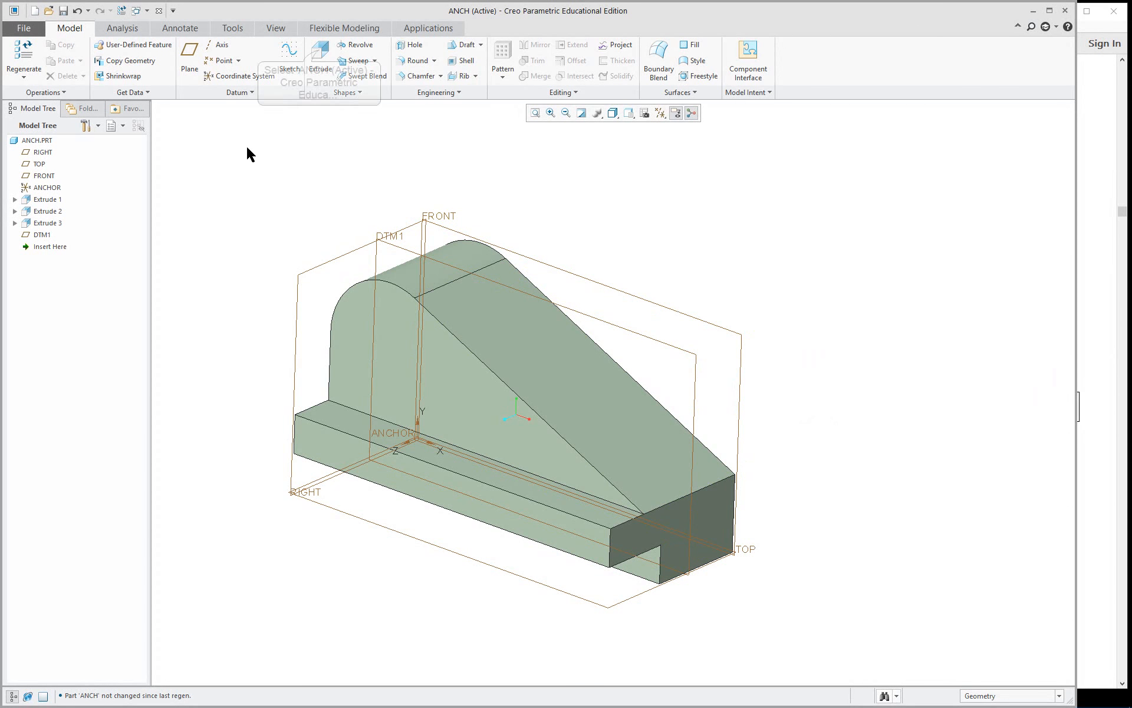
click(319, 55)
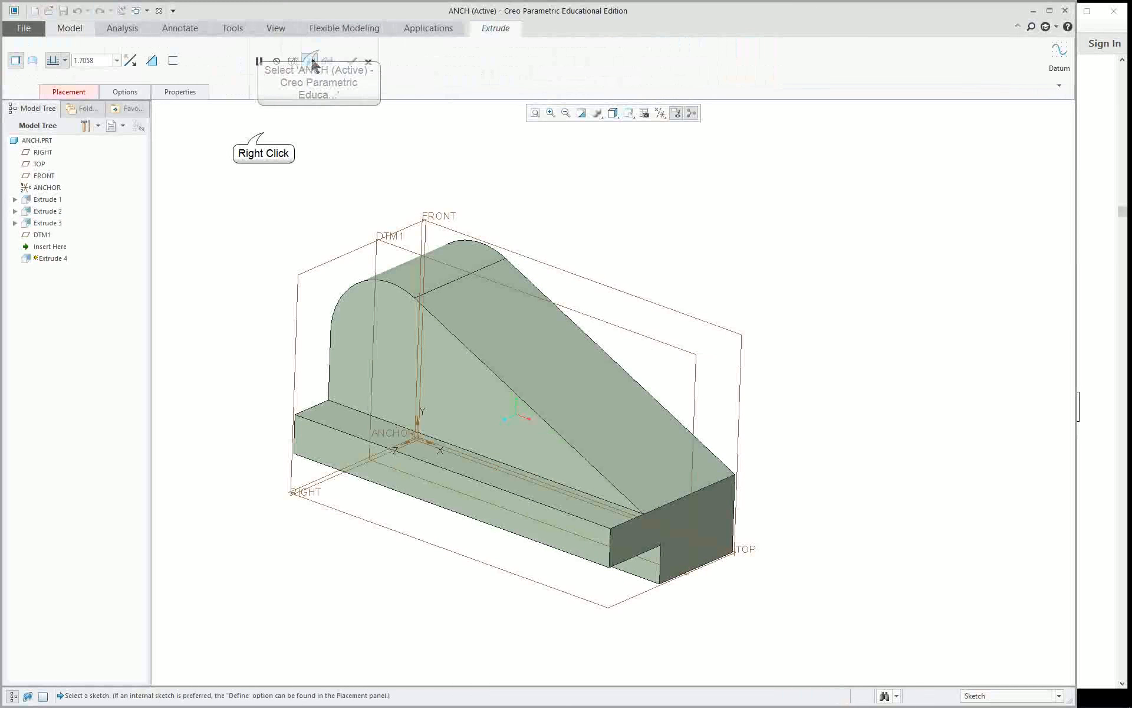
right_click(263, 131)
click(321, 184)
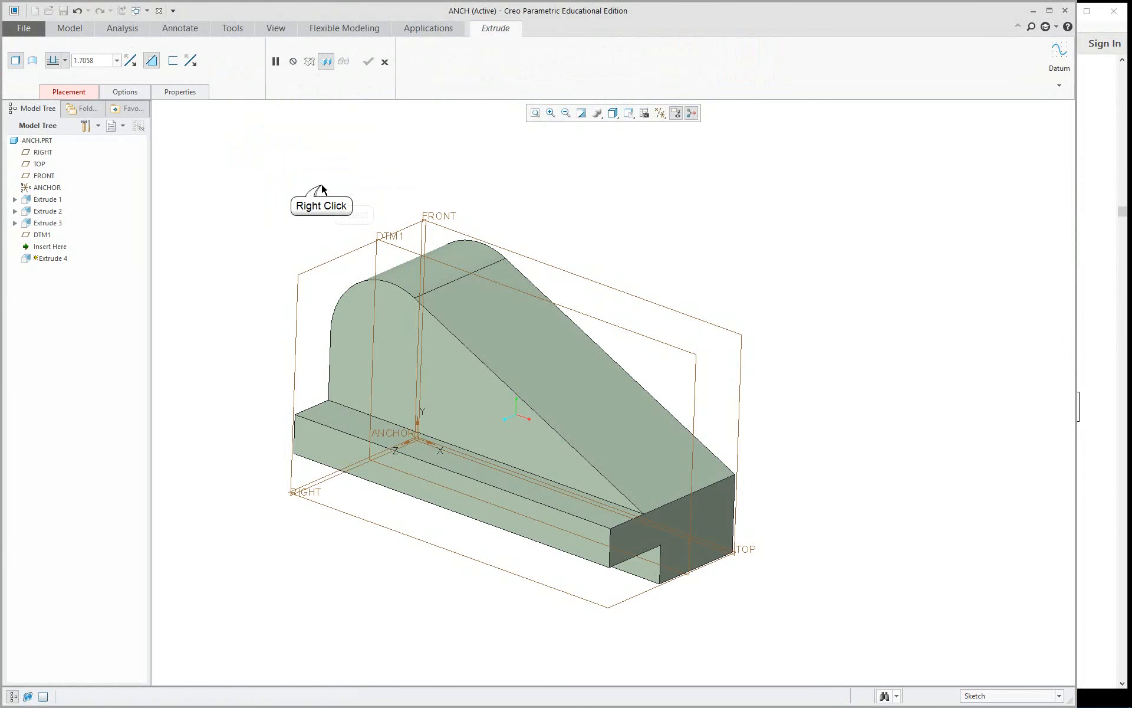
right_click(322, 187)
click(353, 188)
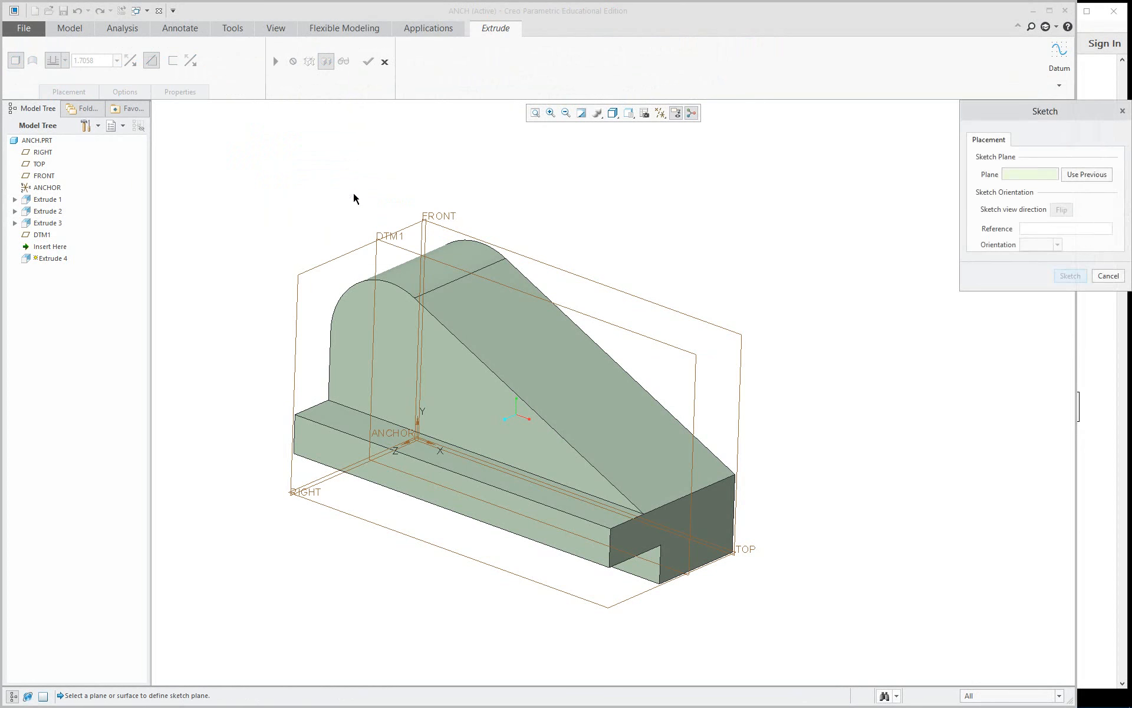
click(393, 252)
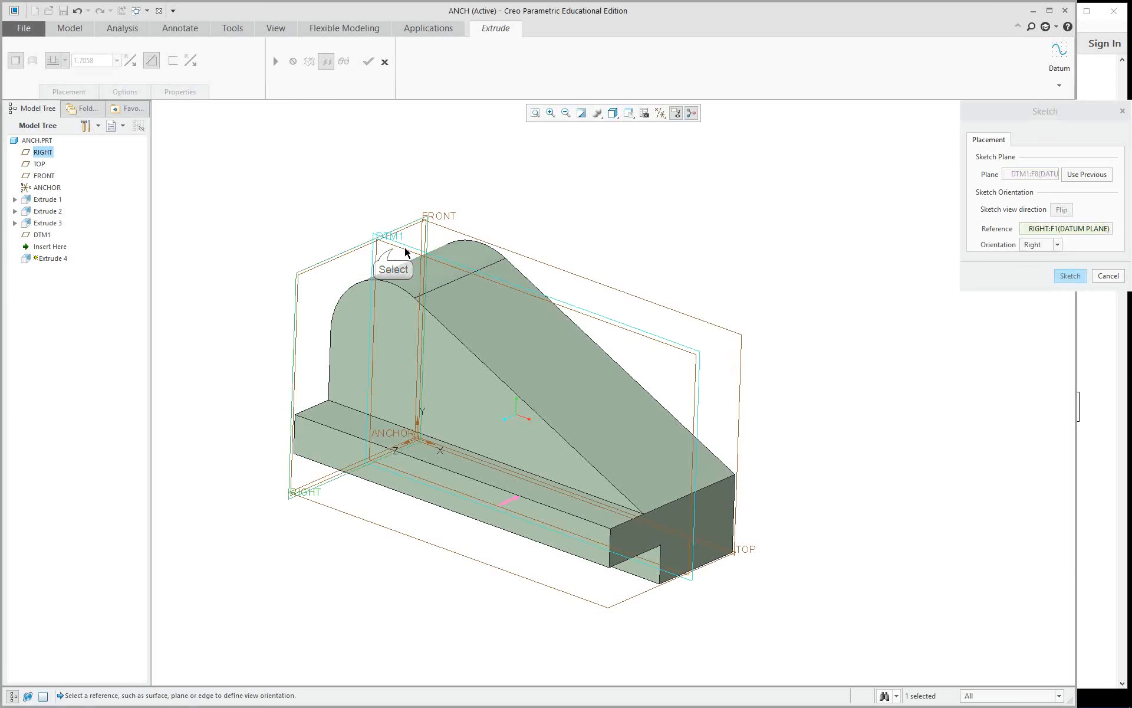
click(1070, 275)
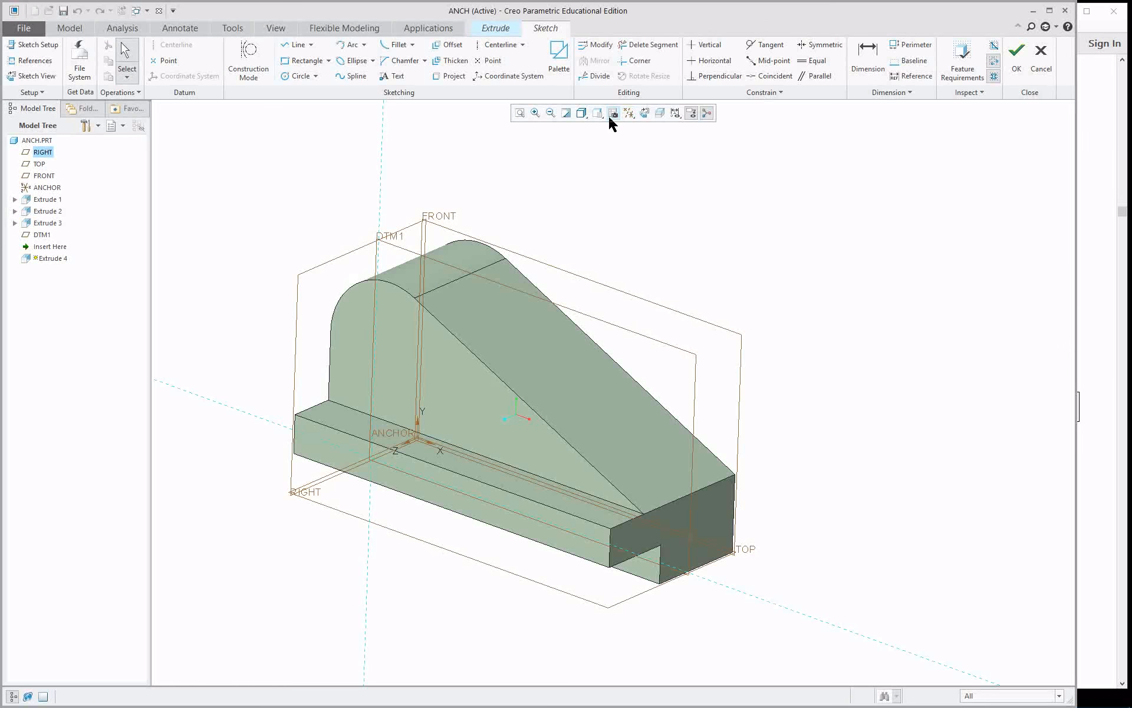
click(645, 114)
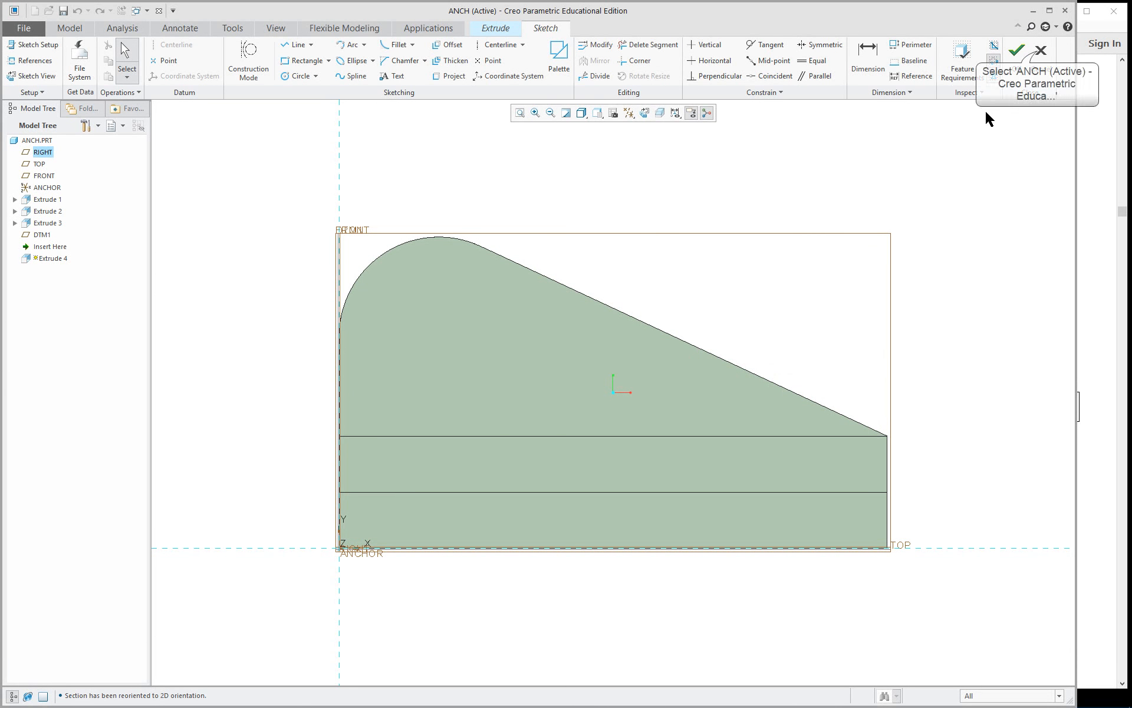
click(1041, 56)
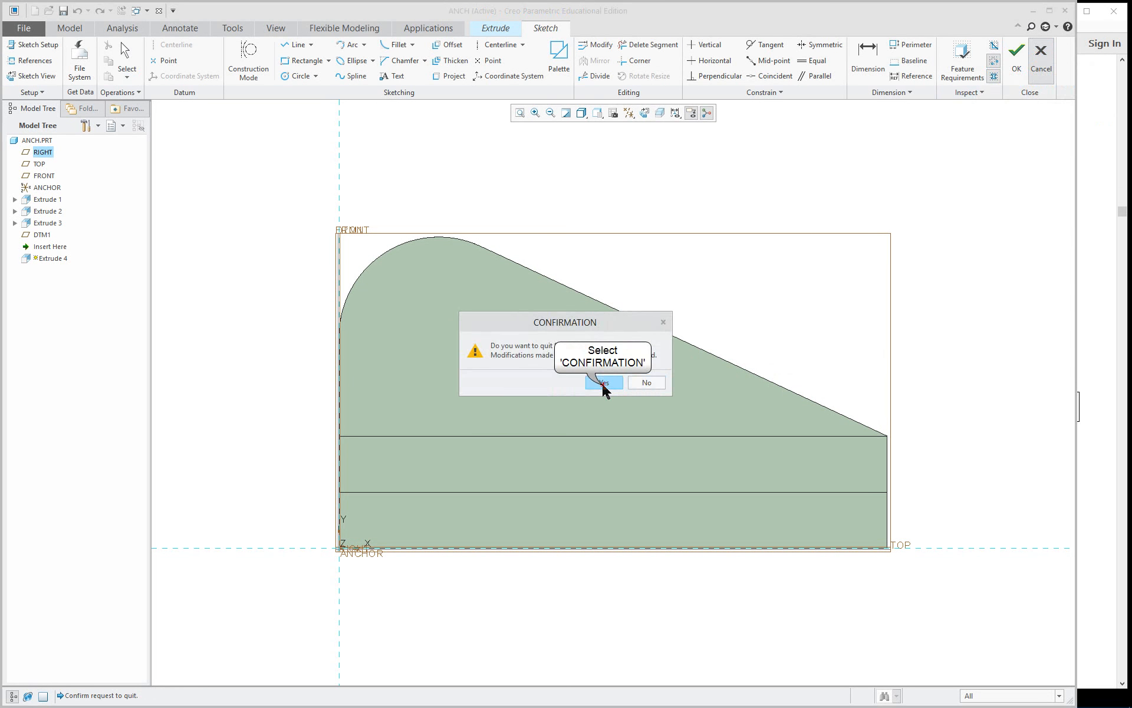
click(603, 383)
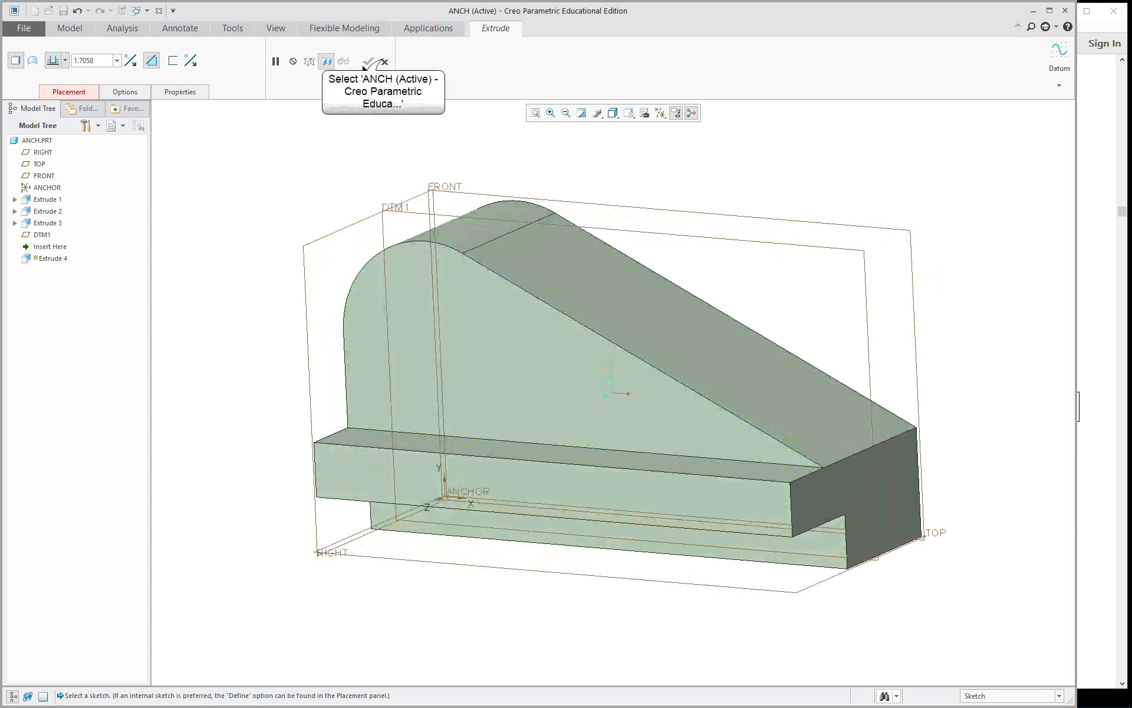
click(384, 61)
click(561, 380)
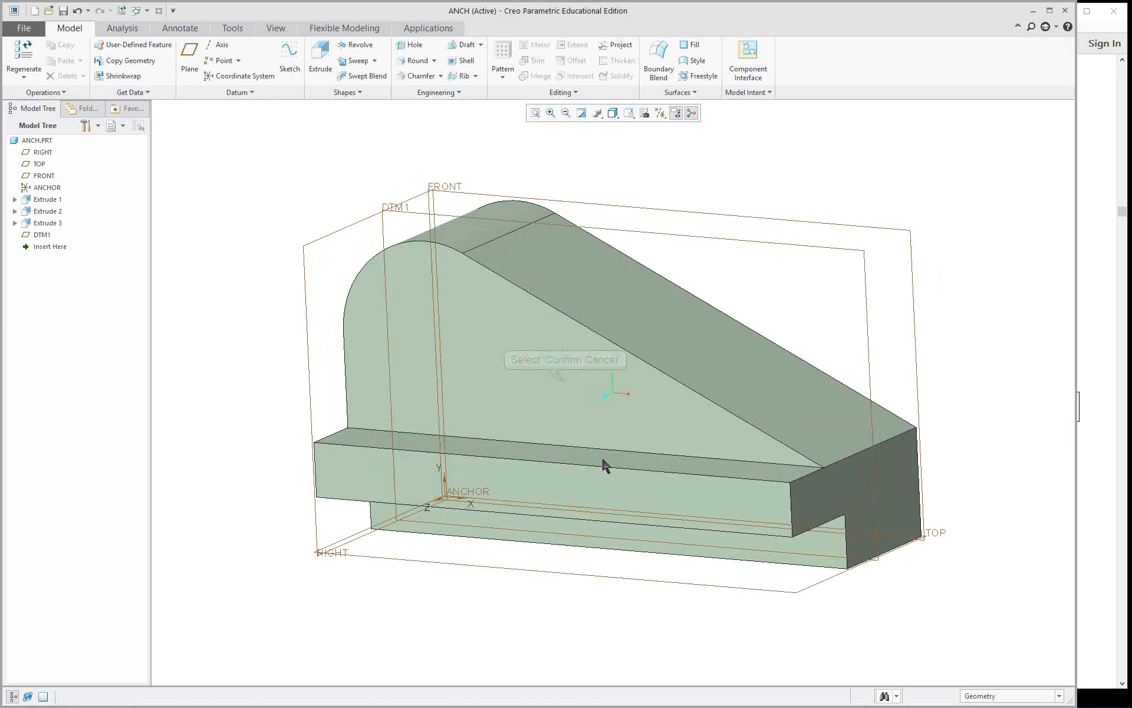
Create a datum plane from the part's sloped face, using the Through constraint.
scroll(606, 466, down, 3)
mouse_move(632, 475)
middle_down()
mouse_move(847, 529)
mouse_move(833, 519)
middle_up()
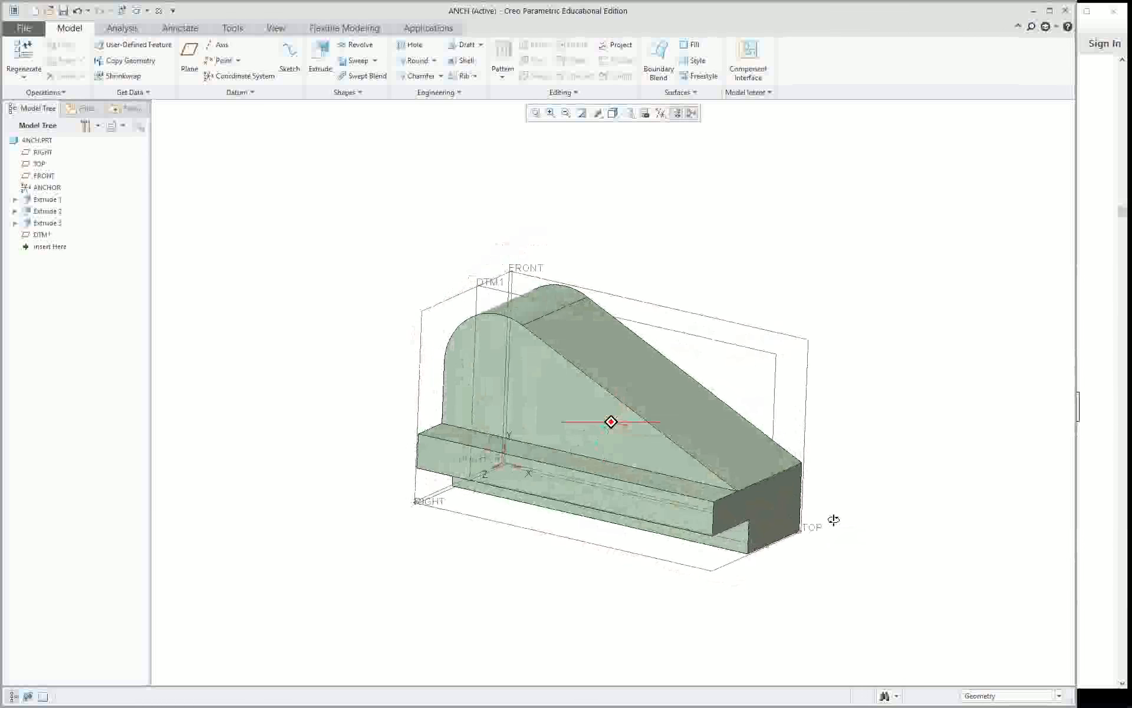
scroll(899, 470, up, 2)
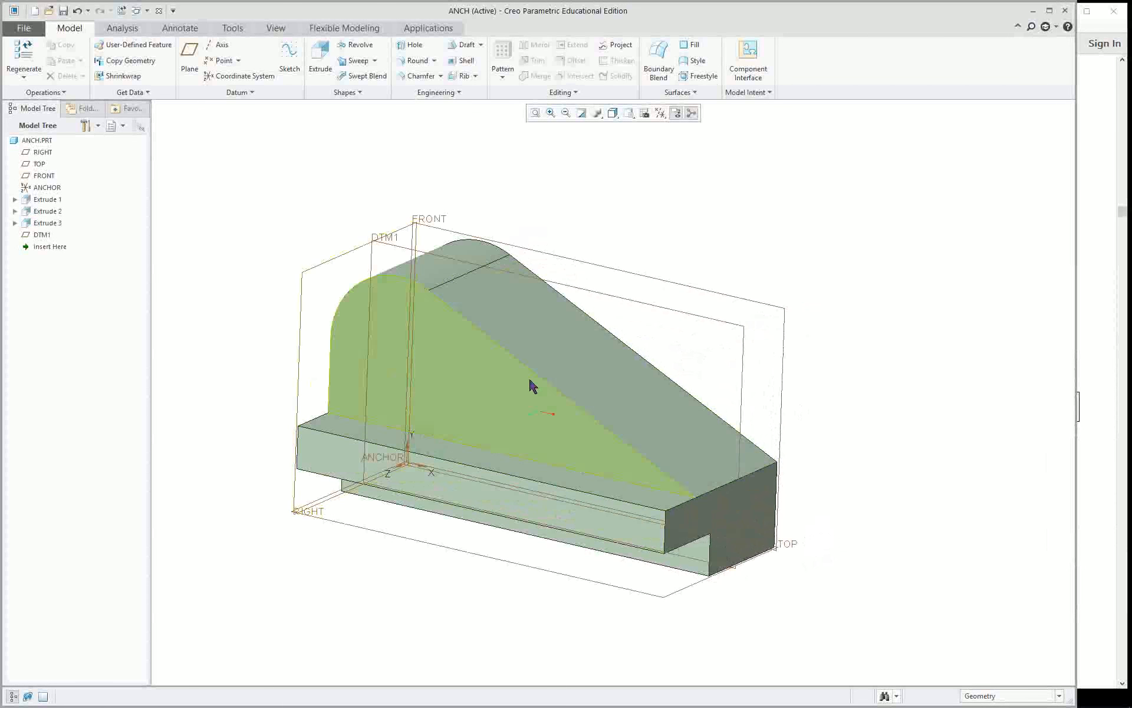
click(536, 332)
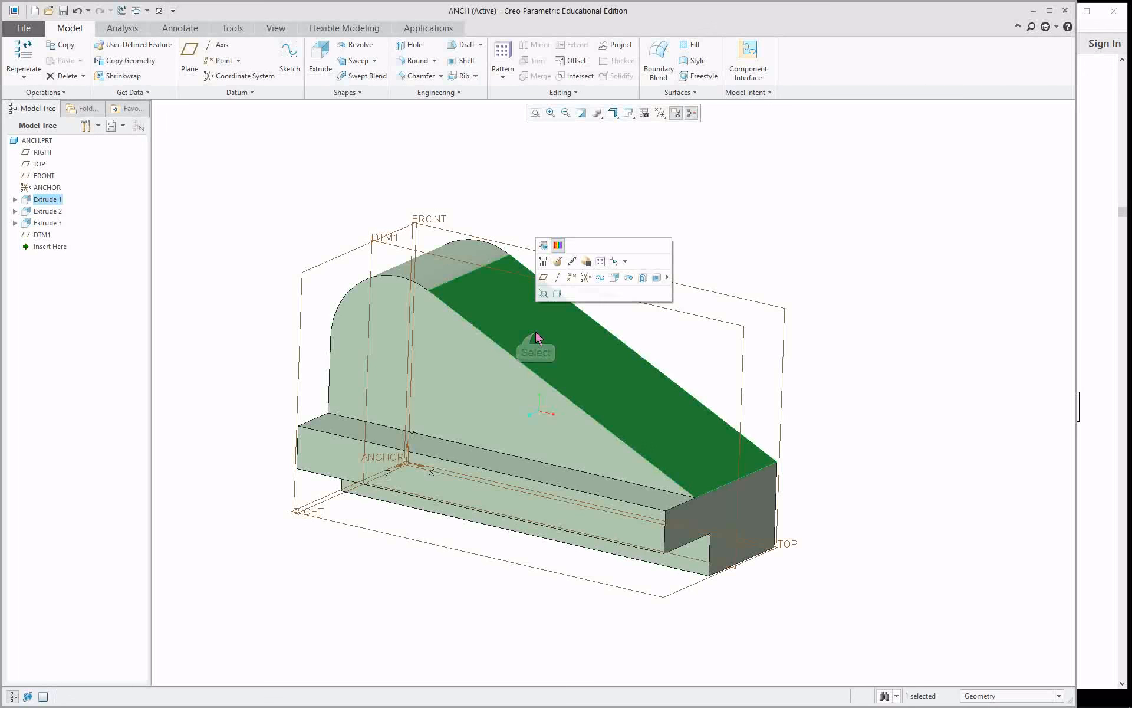
click(543, 280)
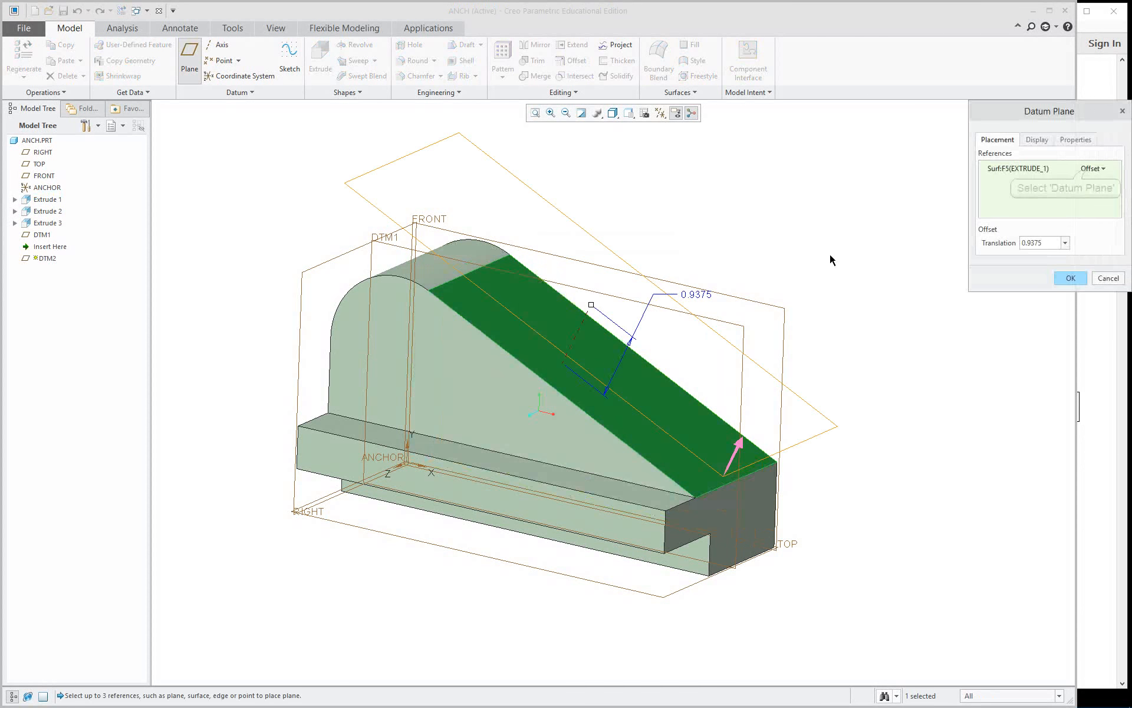
click(1091, 169)
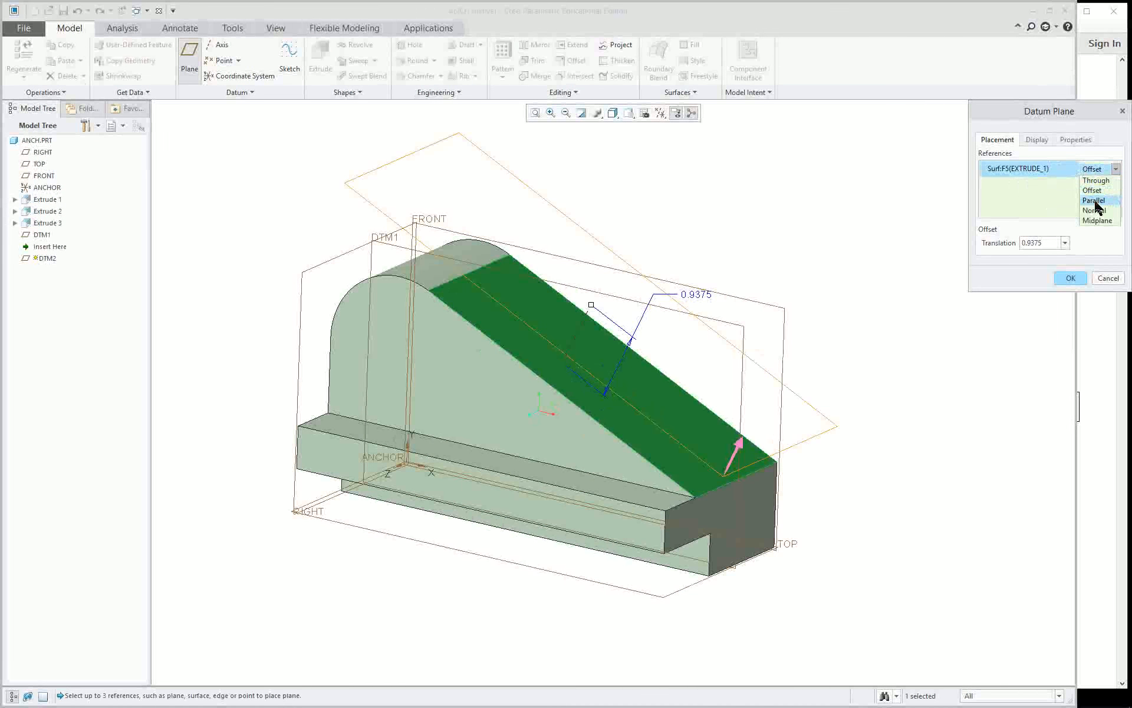
click(1096, 181)
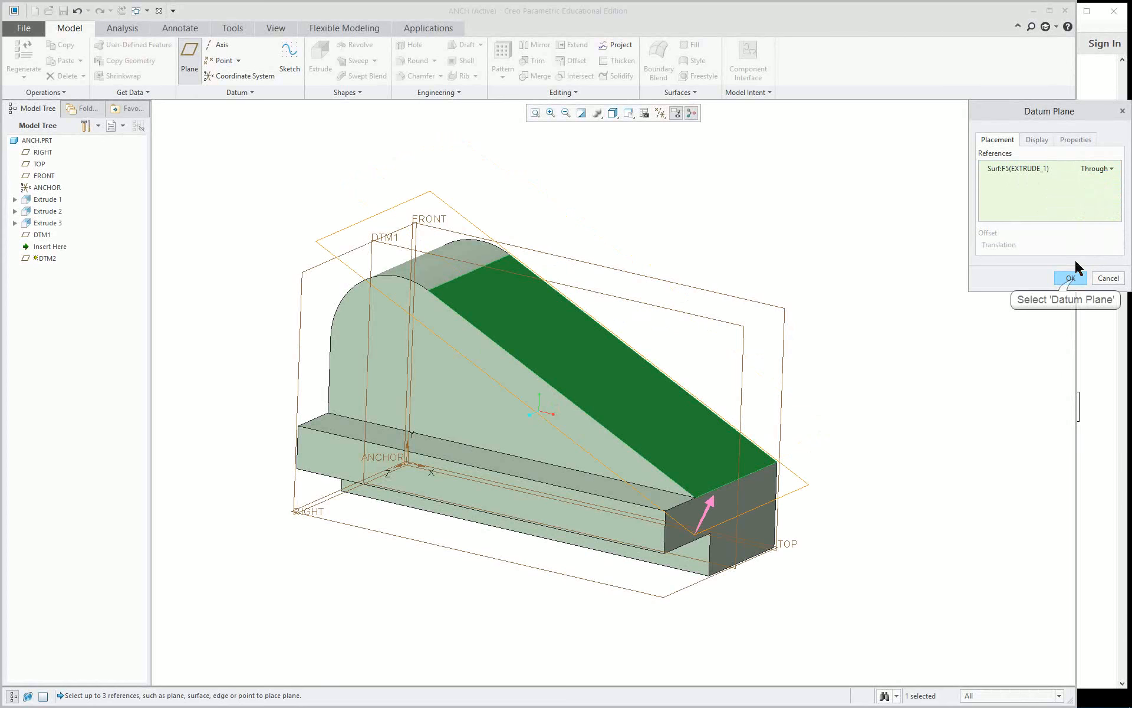
click(1070, 278)
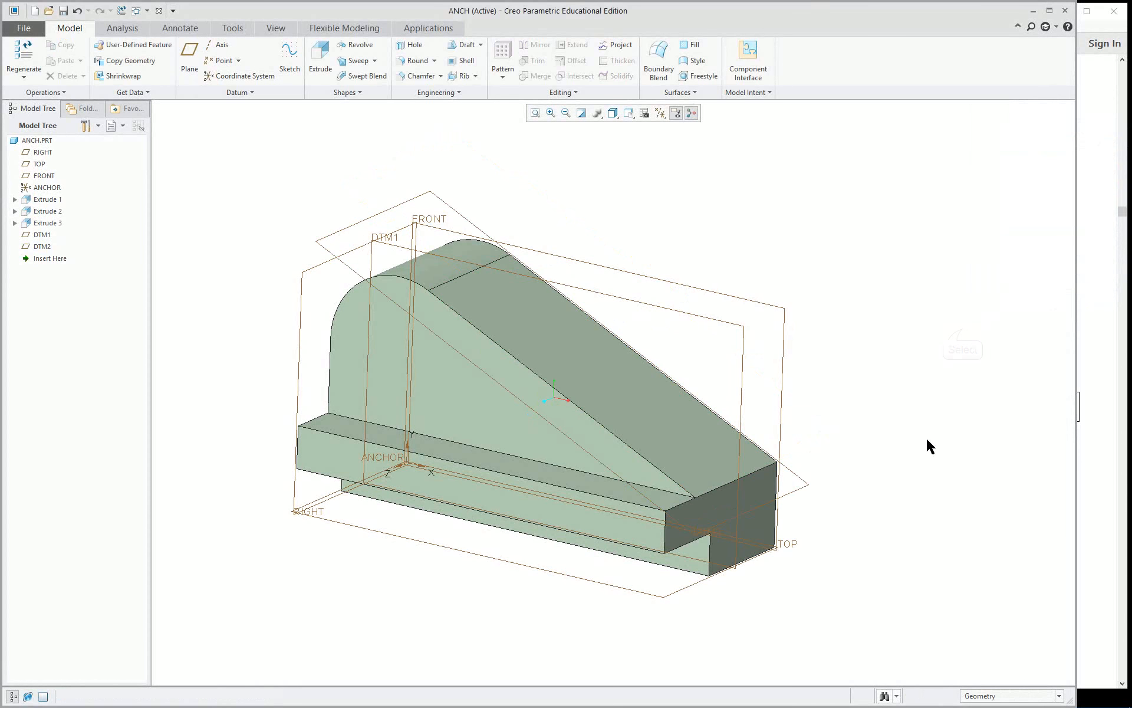
Rename the TOP datum plane to A and display it as a set datum tag.
mouse_move(926, 437)
middle_down()
mouse_move(904, 458)
mouse_move(915, 447)
middle_up()
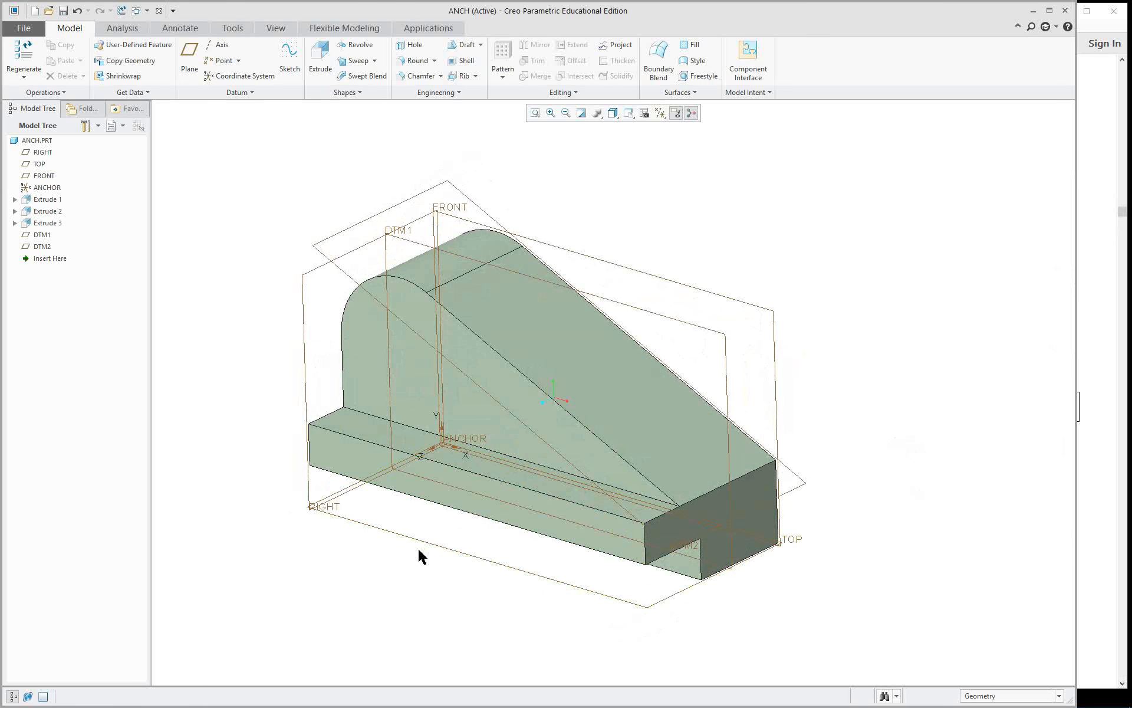
click(470, 563)
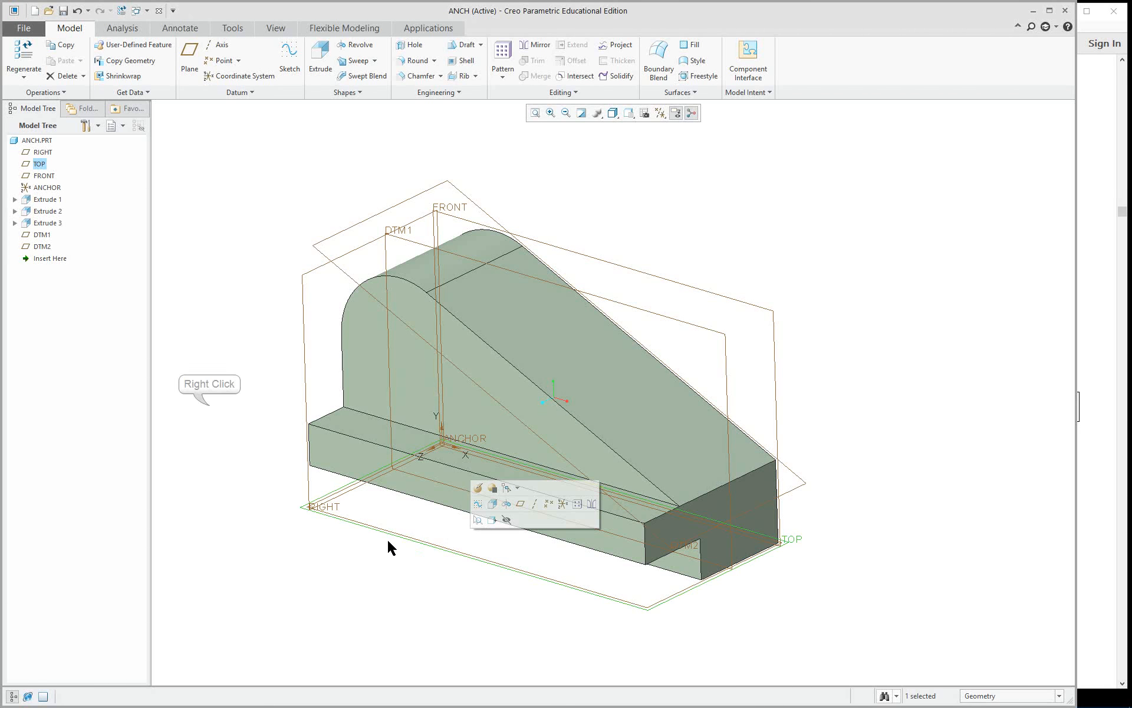
right_click(210, 405)
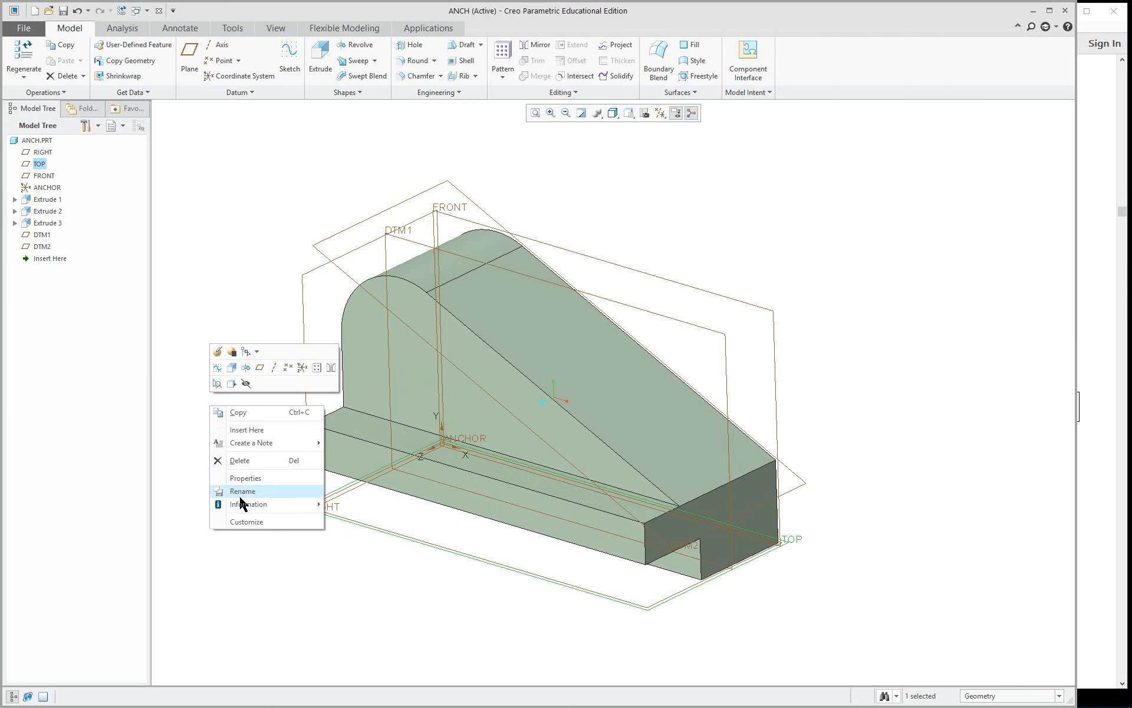
click(273, 480)
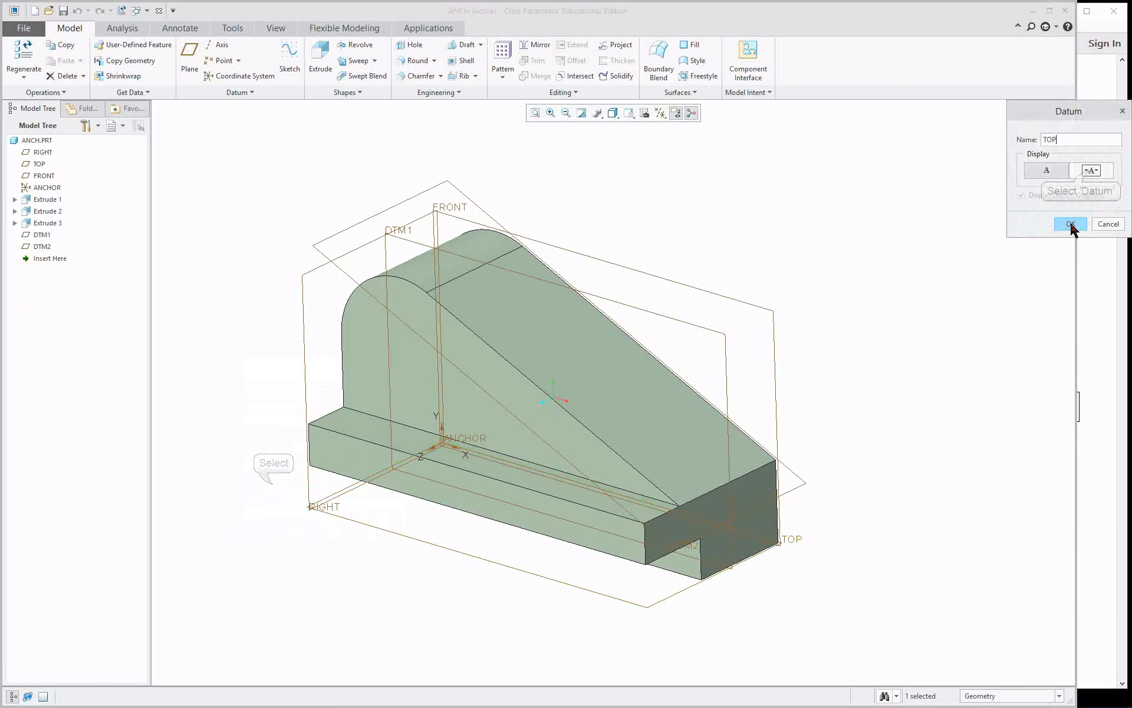
click(1090, 172)
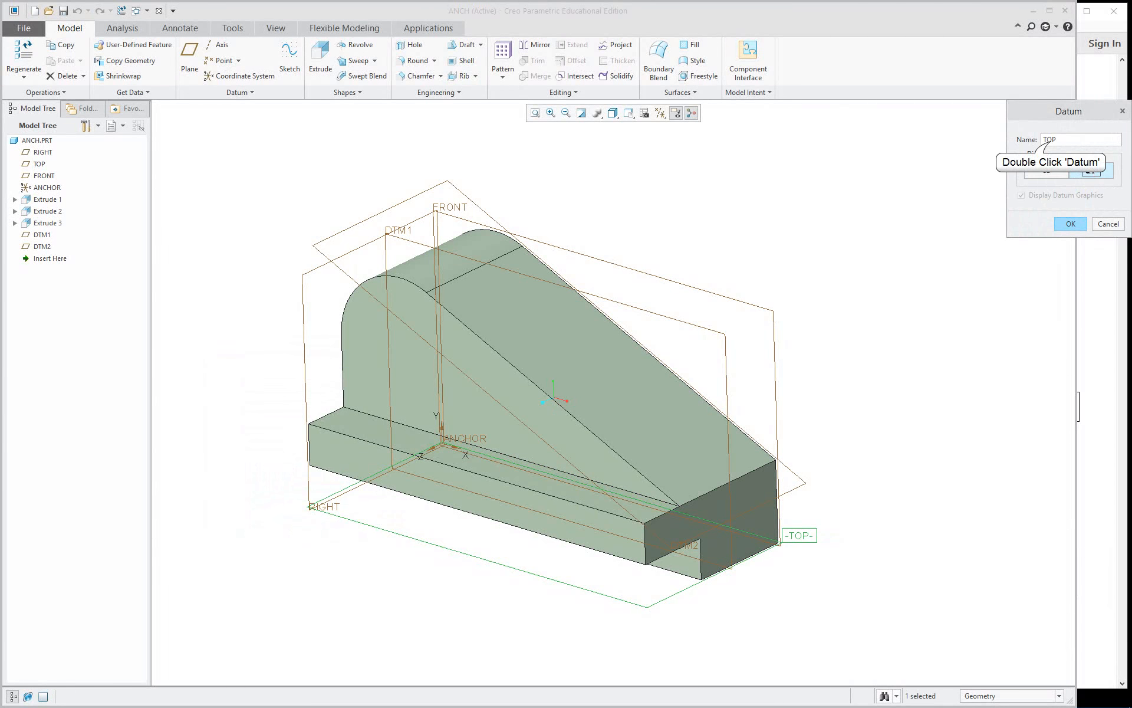
double_click(1050, 141)
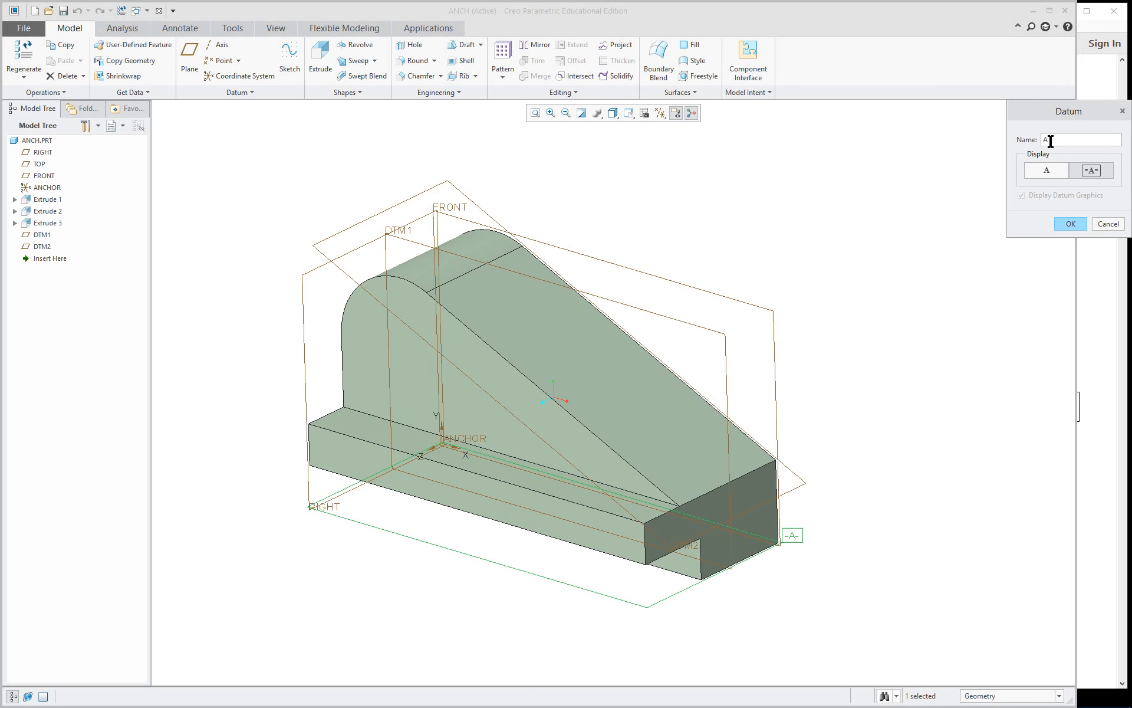
click(1069, 228)
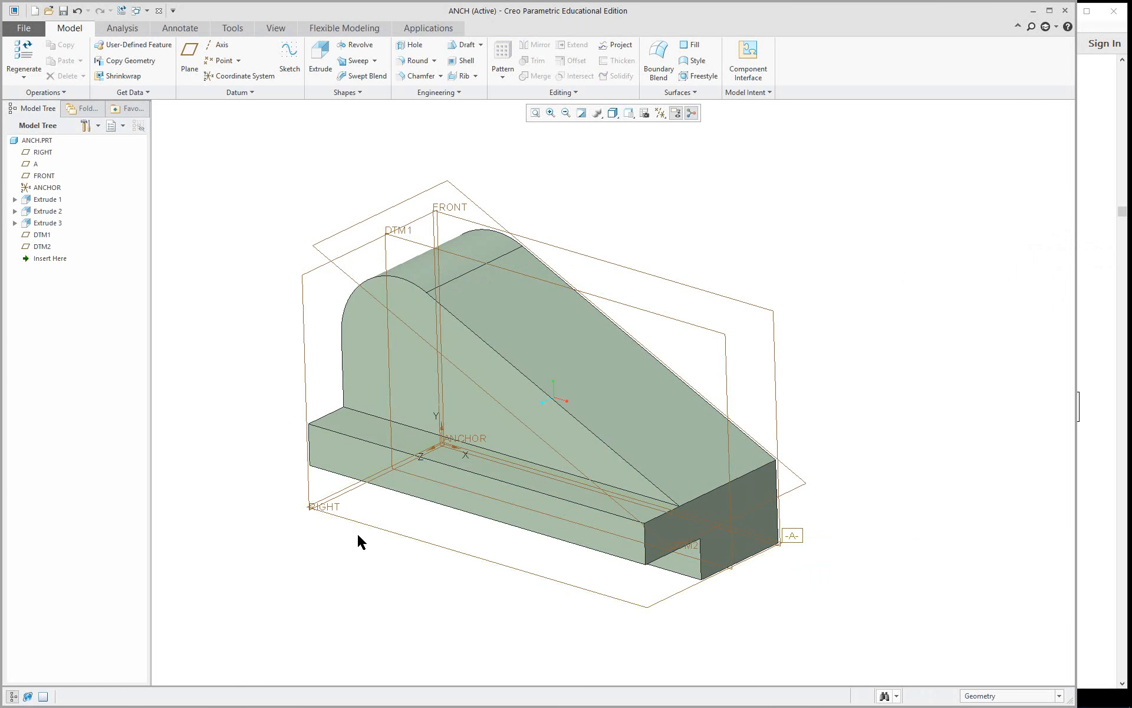
Rename the FRONT datum plane to B and display it as a set datum tag.
click(658, 280)
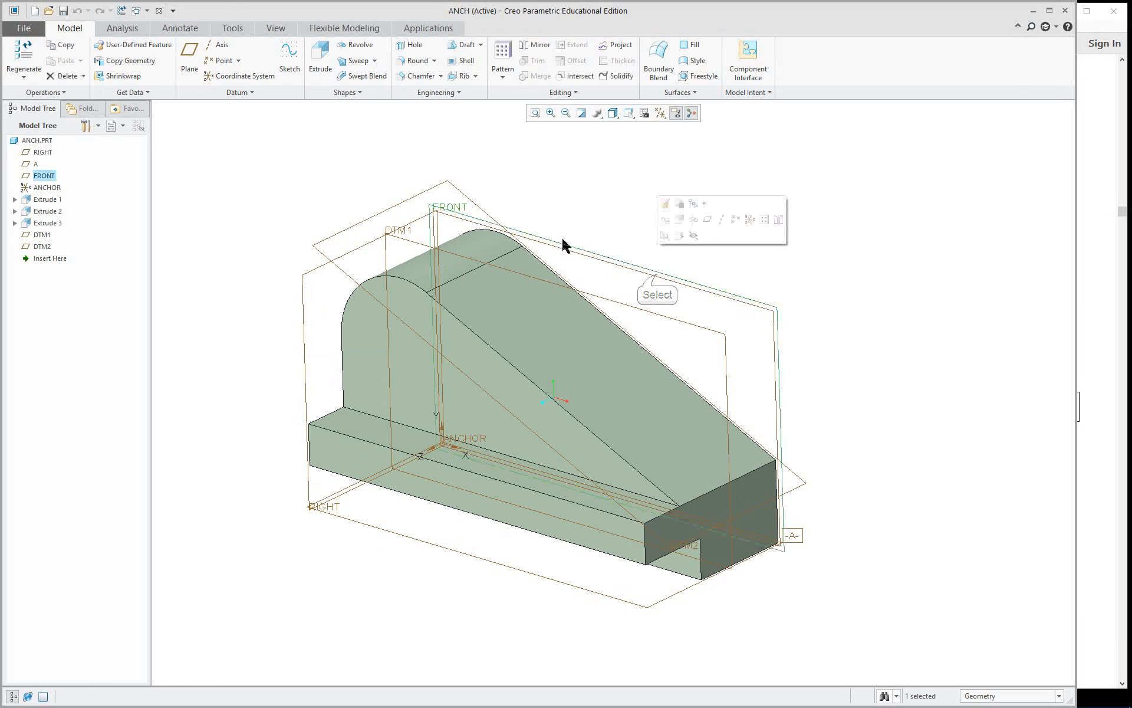
right_click(817, 310)
click(867, 379)
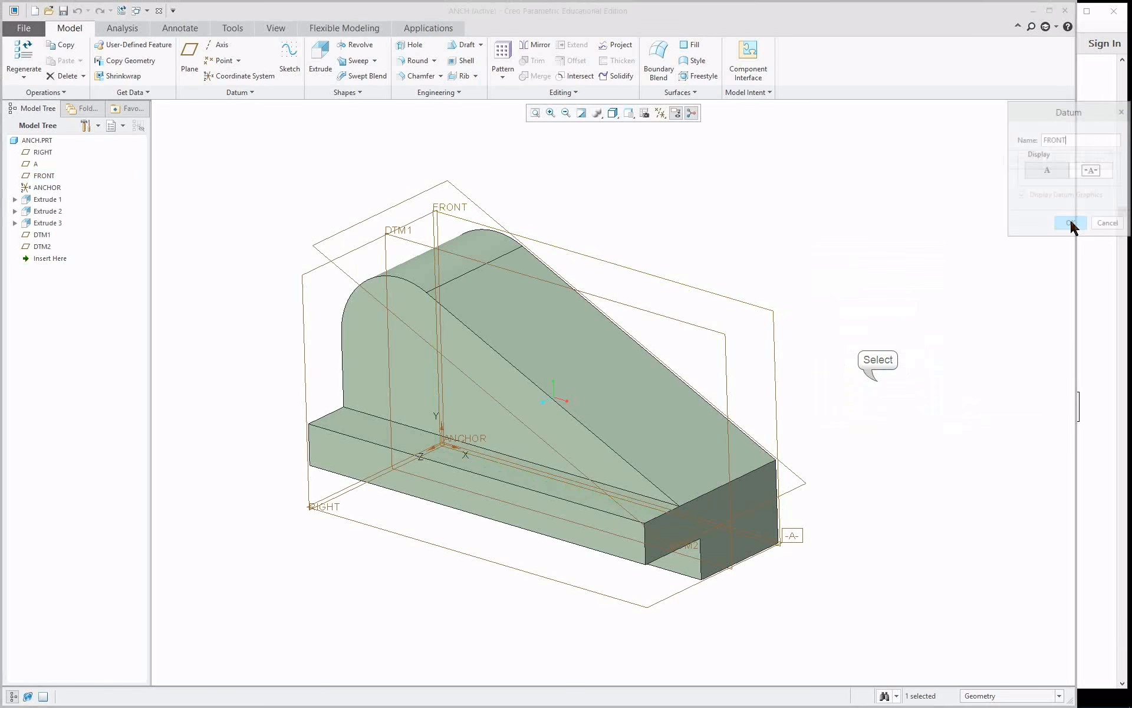
double_click(1057, 140)
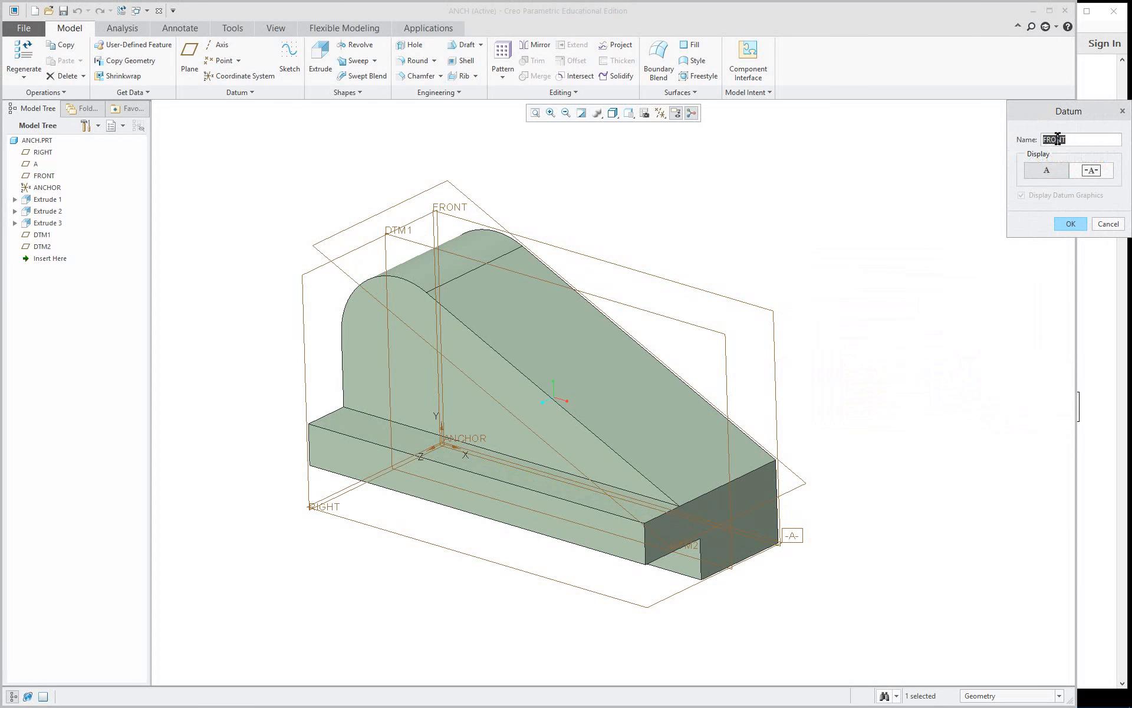
text(b)
click(1091, 171)
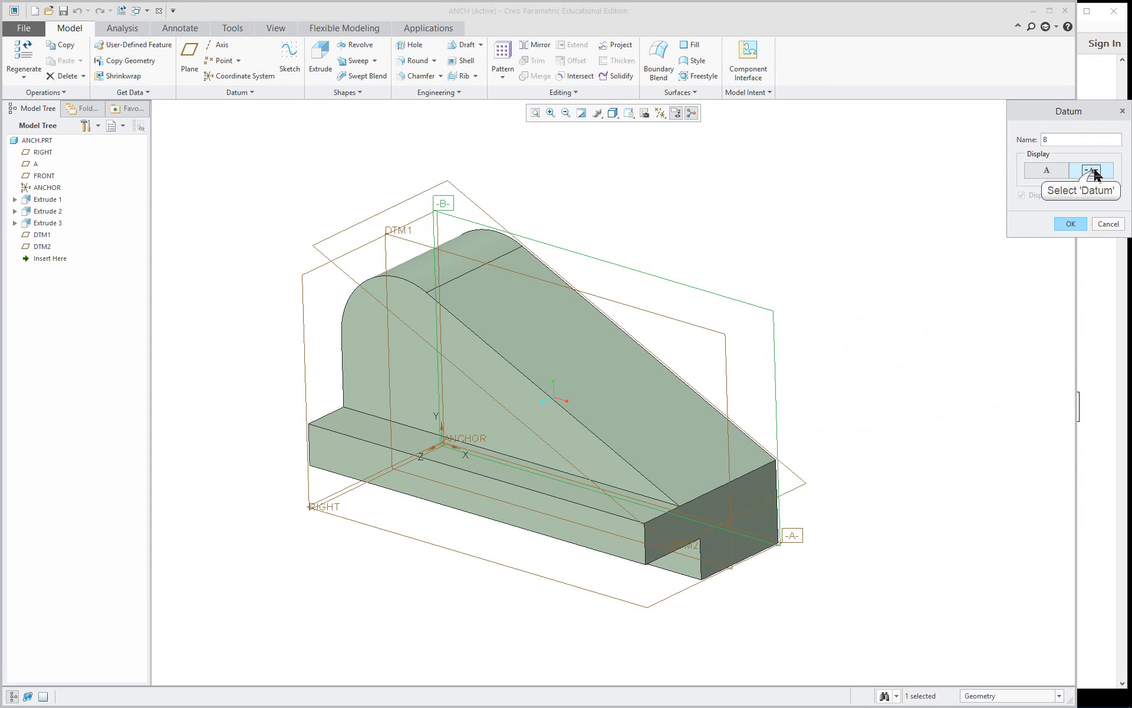
click(1069, 224)
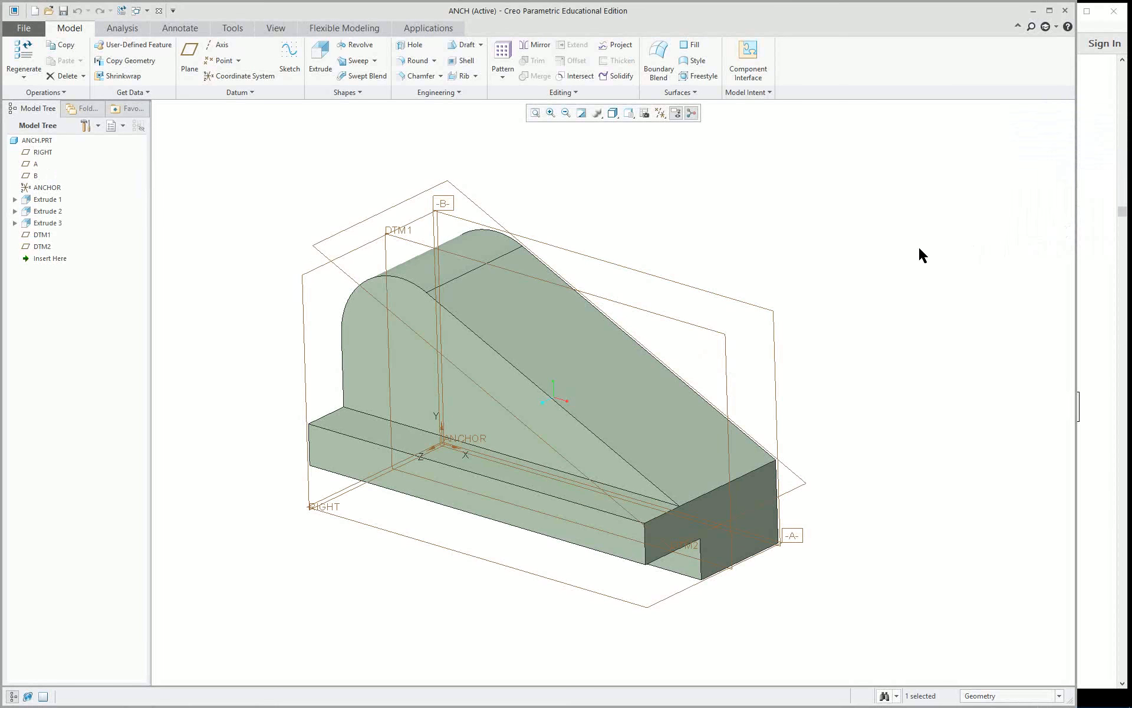
Rename the RIGHT datum plane to C and display it as a set datum tag.
right_click(303, 401)
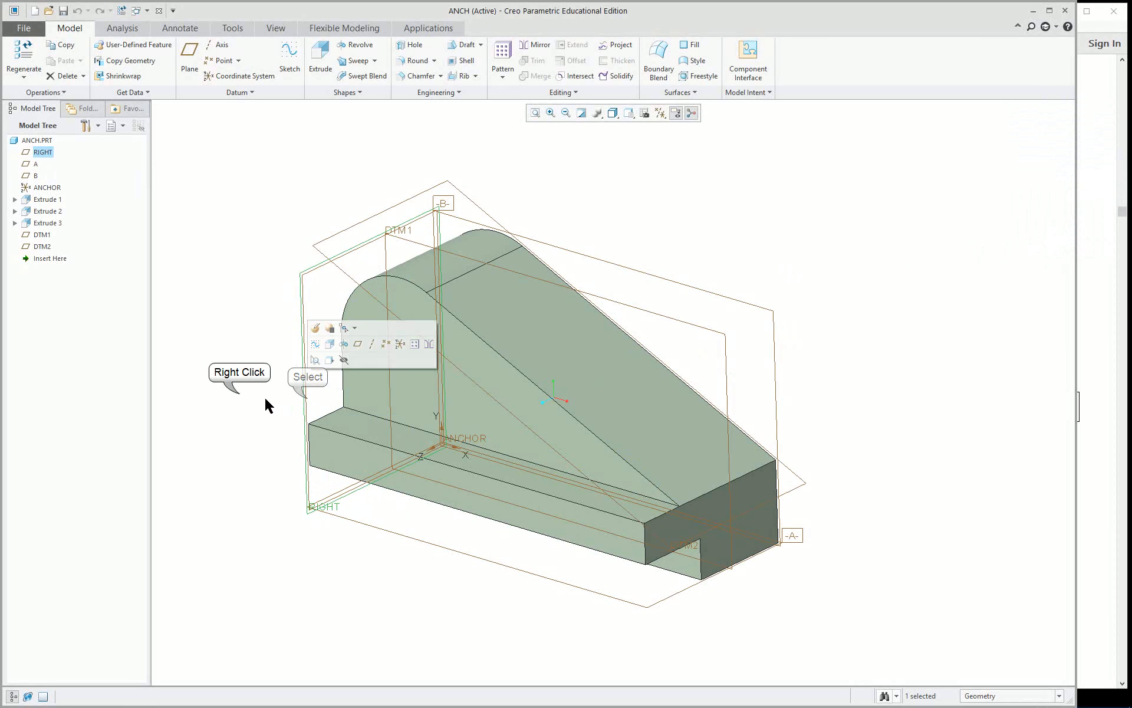
right_click(240, 398)
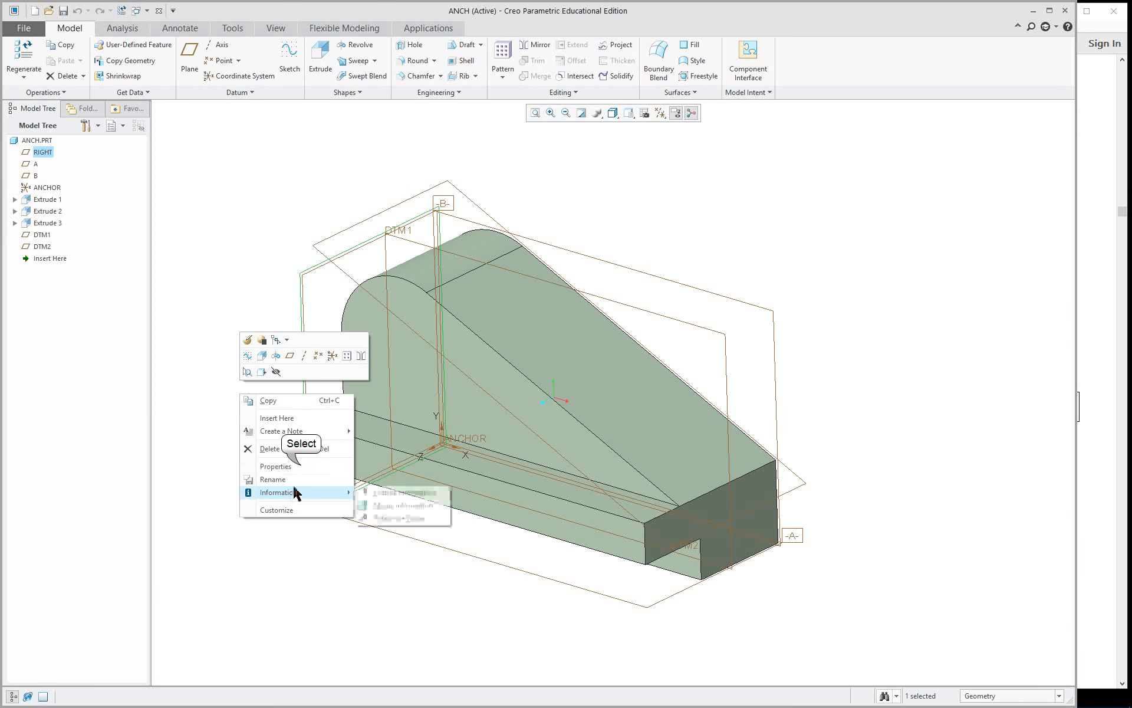
click(276, 466)
double_click(1116, 139)
text(c)
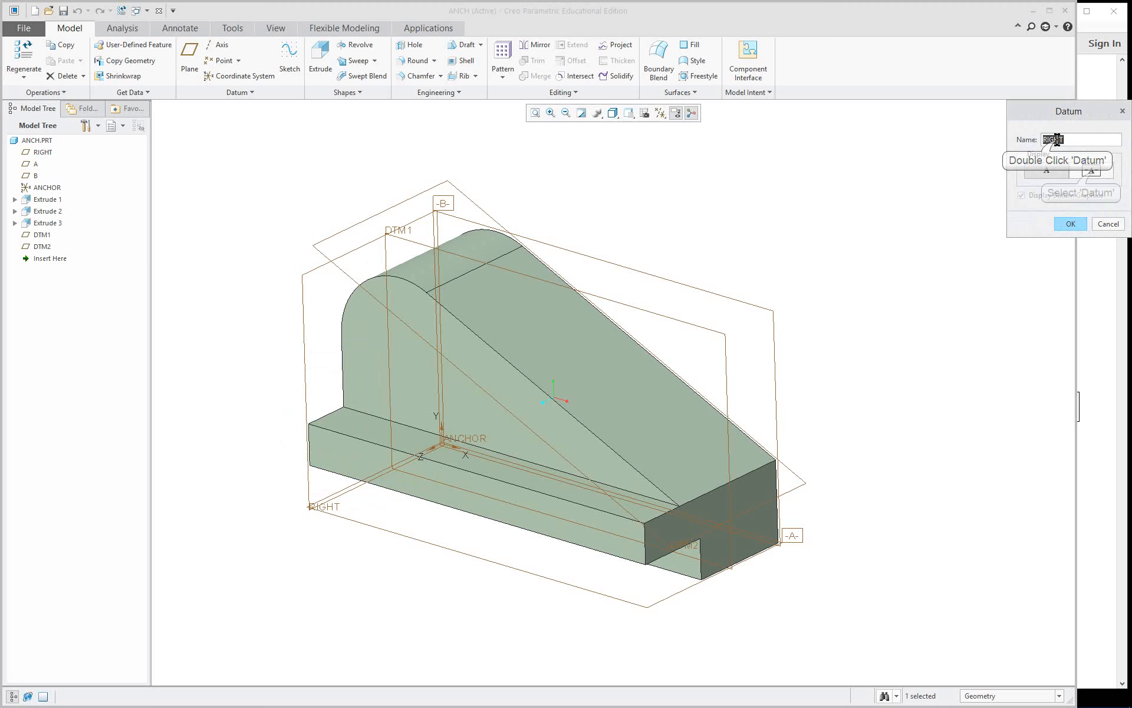
click(1091, 171)
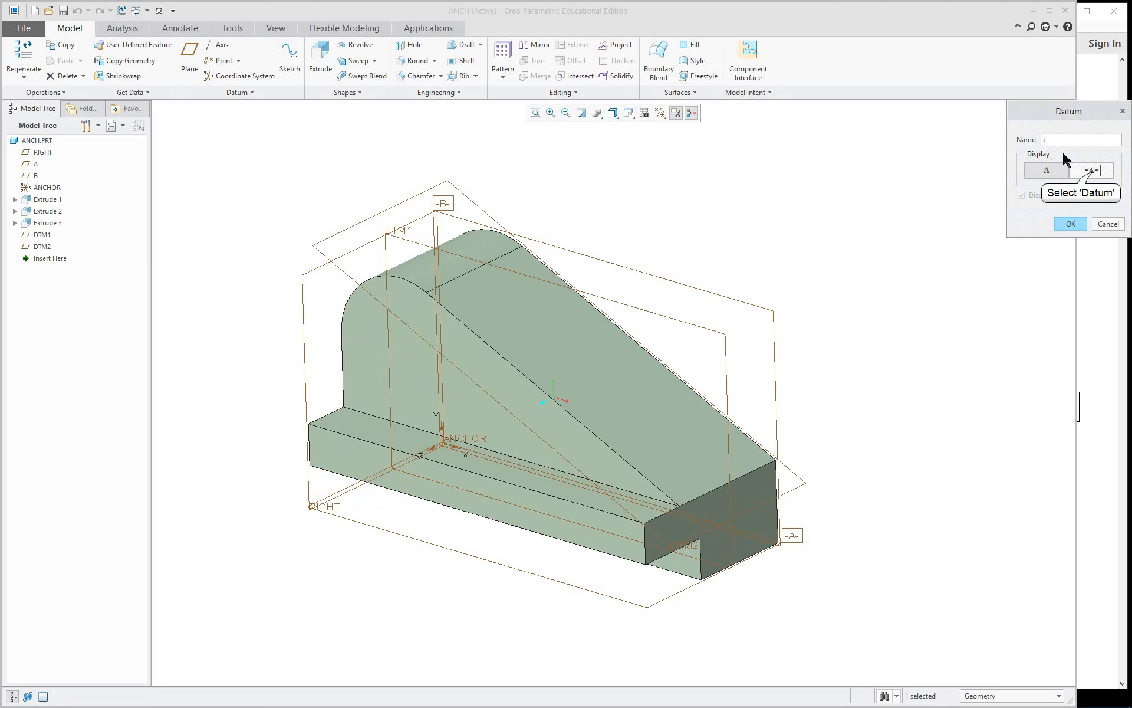
click(1070, 224)
Rename datum plane DTM1 to D and display it as a set datum tag.
click(727, 353)
right_click(823, 351)
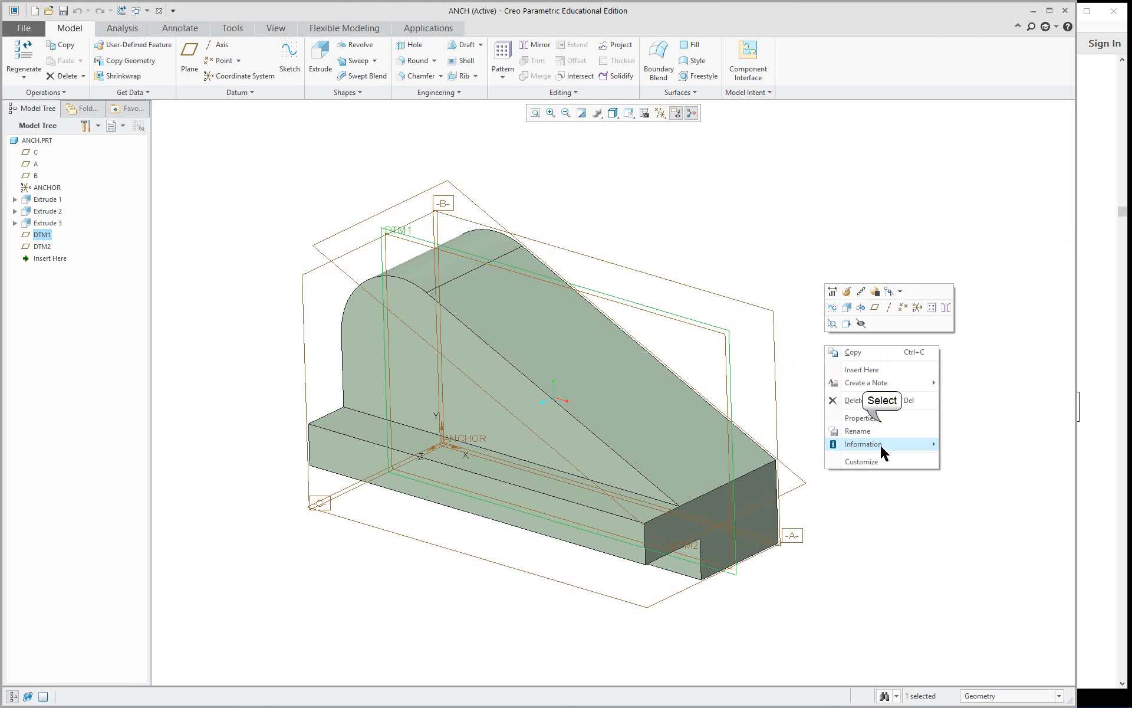
click(861, 417)
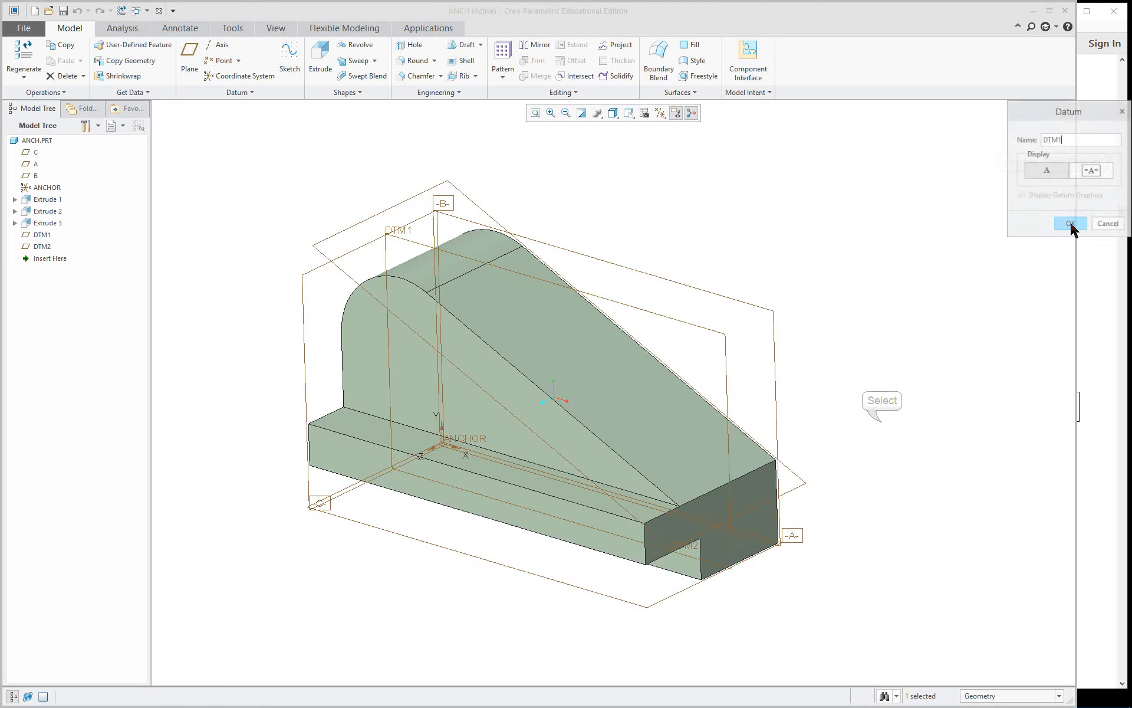
double_click(1053, 140)
text(D)
click(1091, 170)
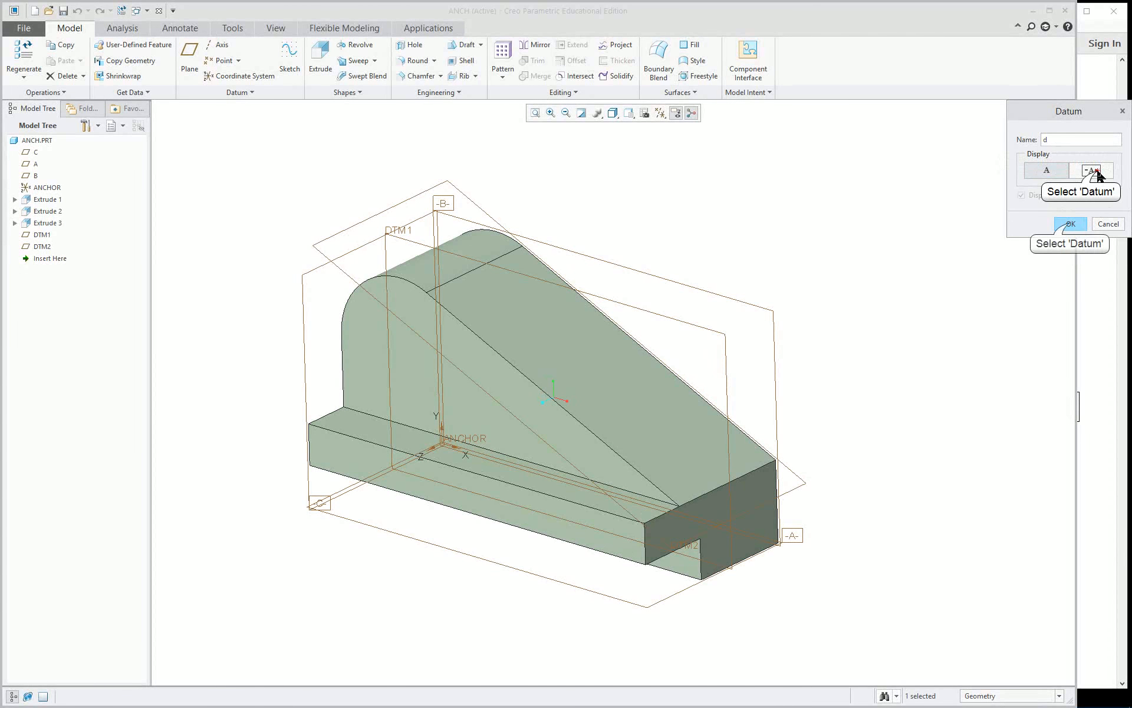
click(1070, 224)
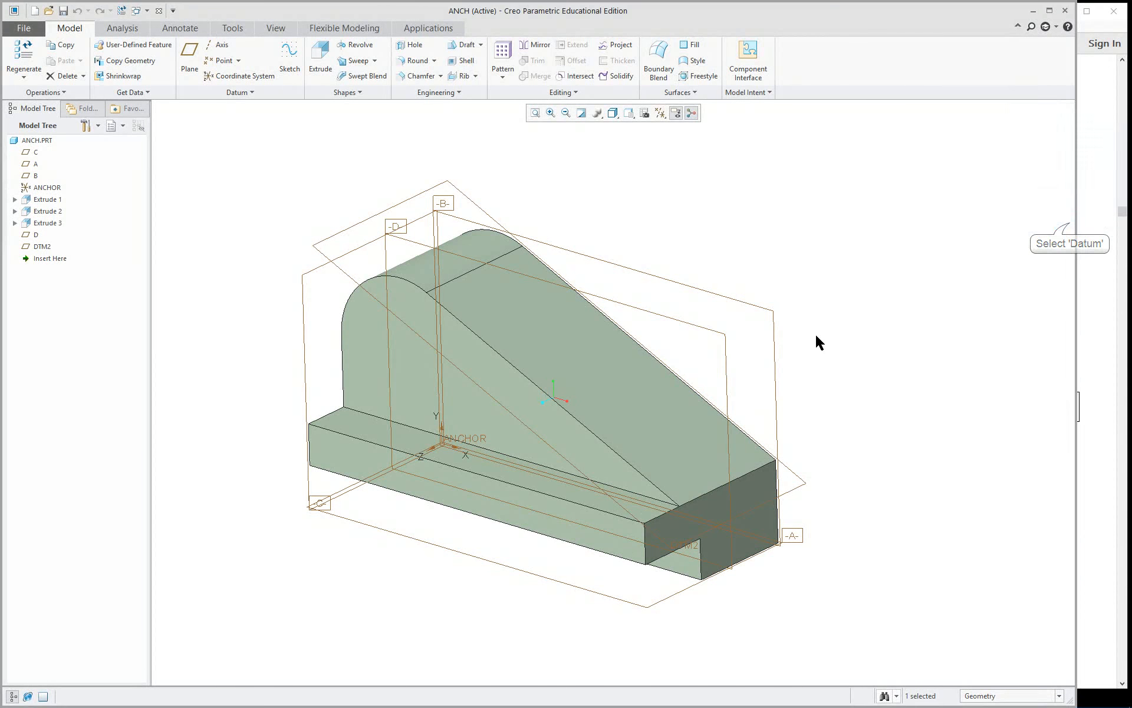
Rename the sloped datum plane DTM2 to E and display it as a set datum tag.
right_click(805, 488)
right_click(853, 487)
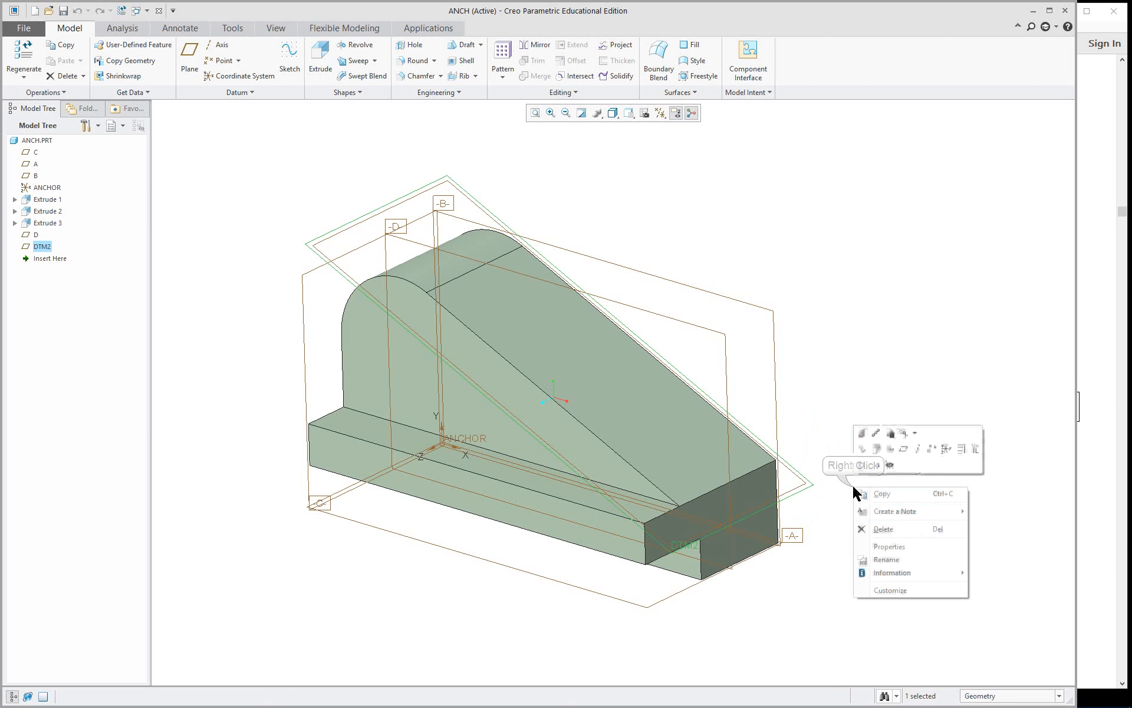
click(920, 548)
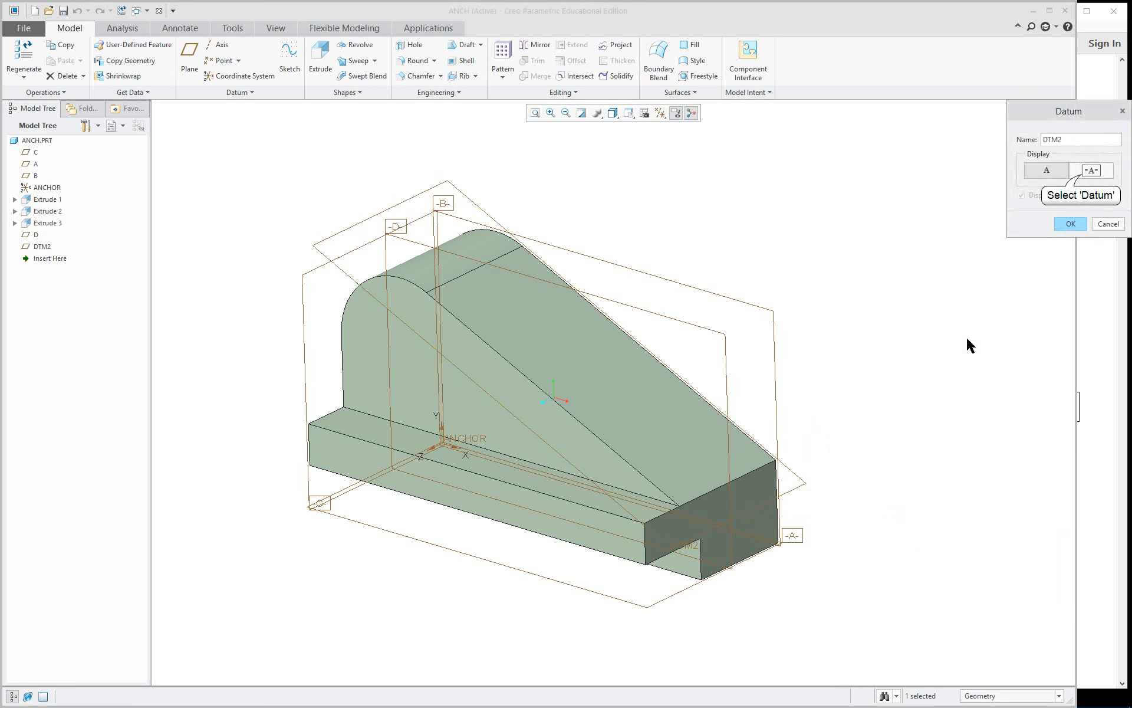
double_click(1057, 141)
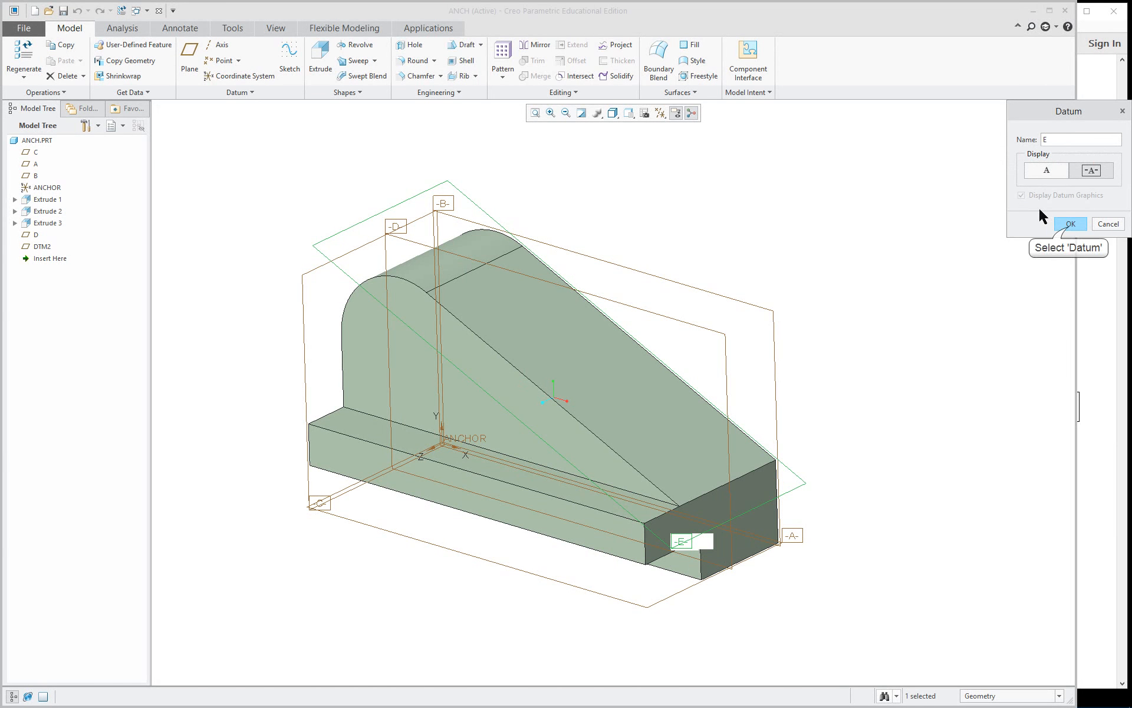
click(1068, 224)
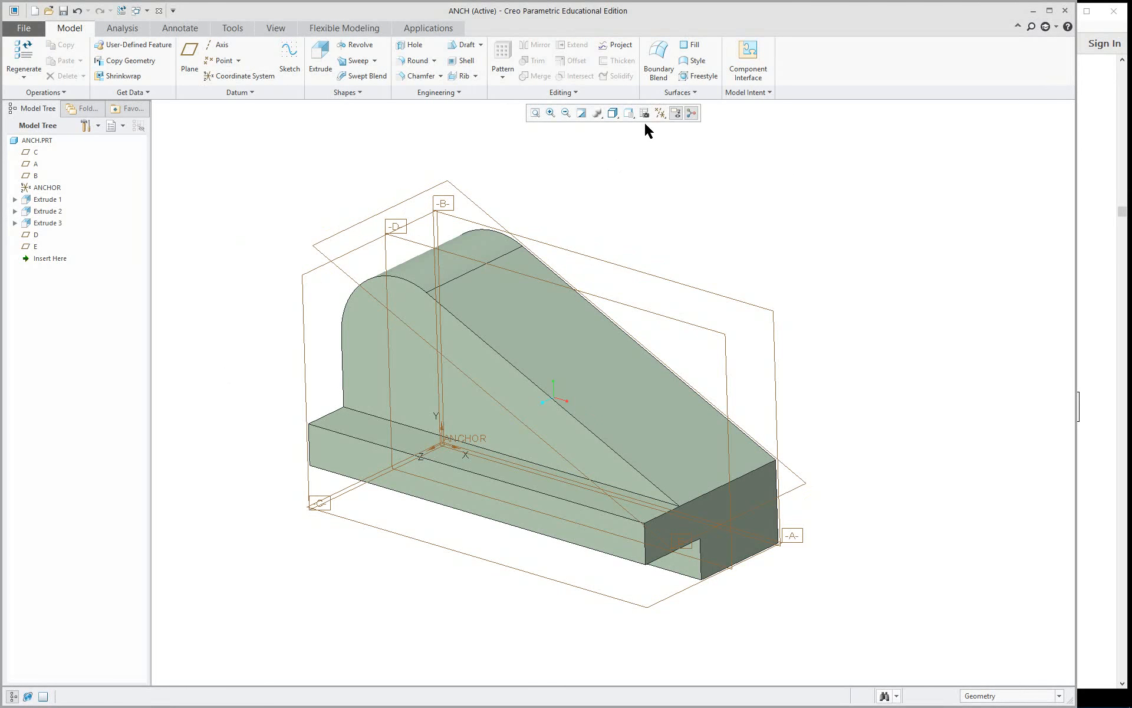
Turn off the display of all datum axes, points, coordinate systems and planes.
click(661, 113)
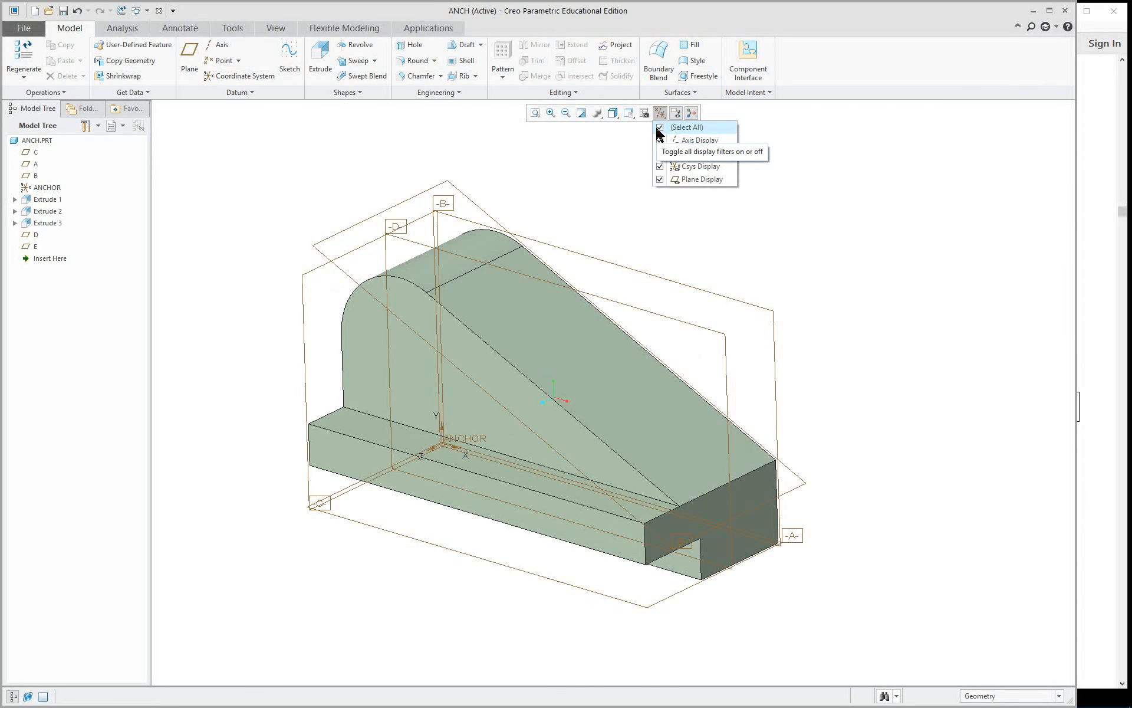
click(660, 127)
click(849, 297)
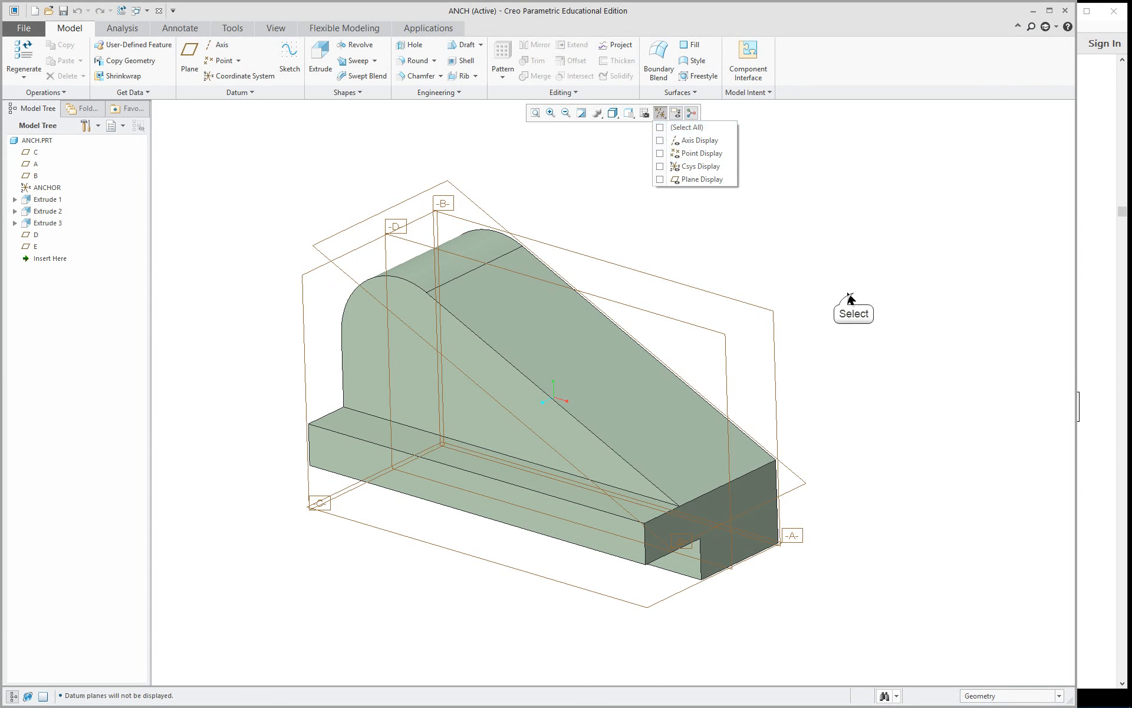
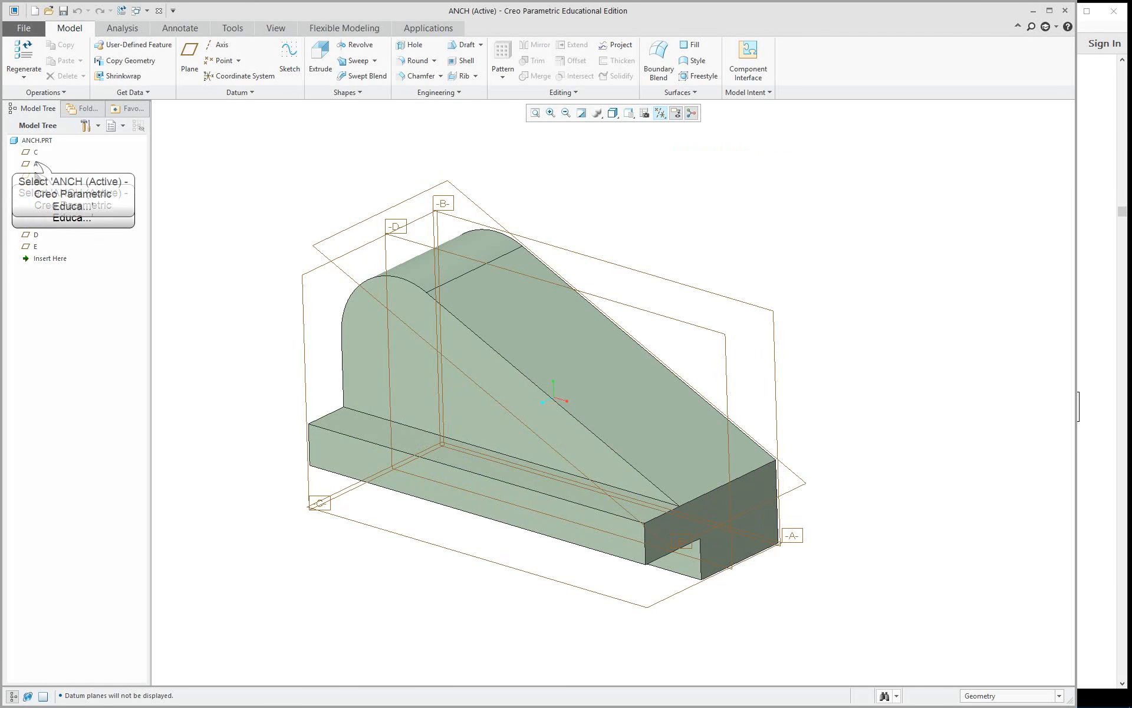
Turn on the display of all datum axes, points, coordinate systems and planes.
click(36, 153)
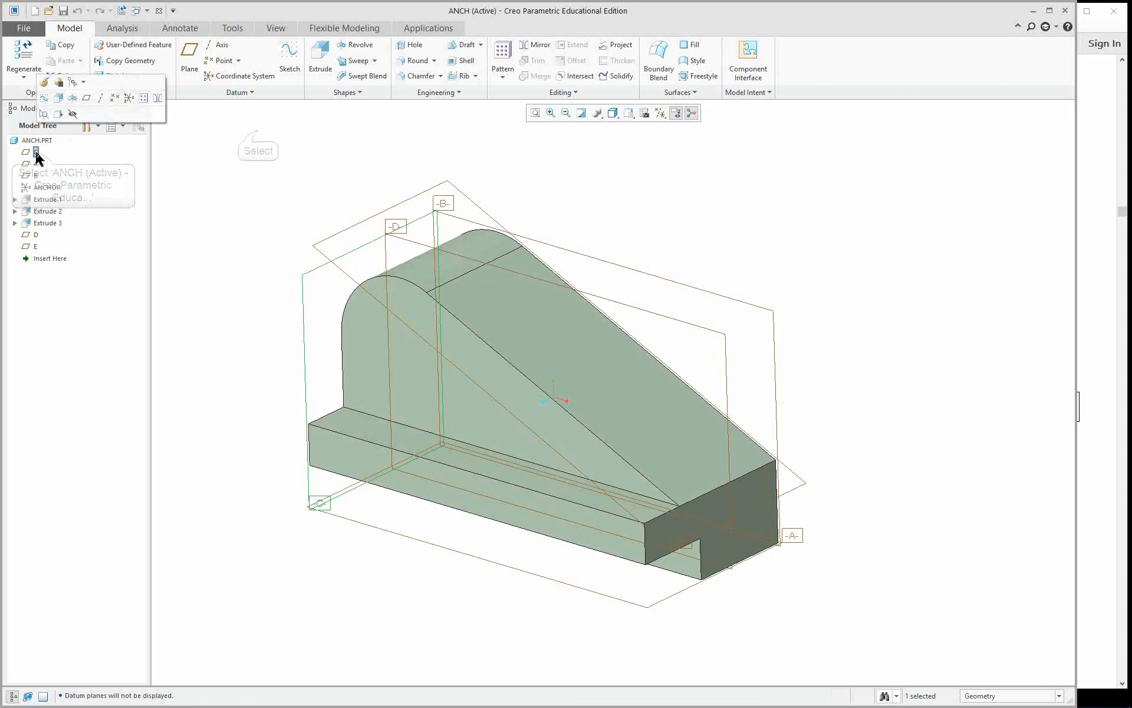
click(258, 130)
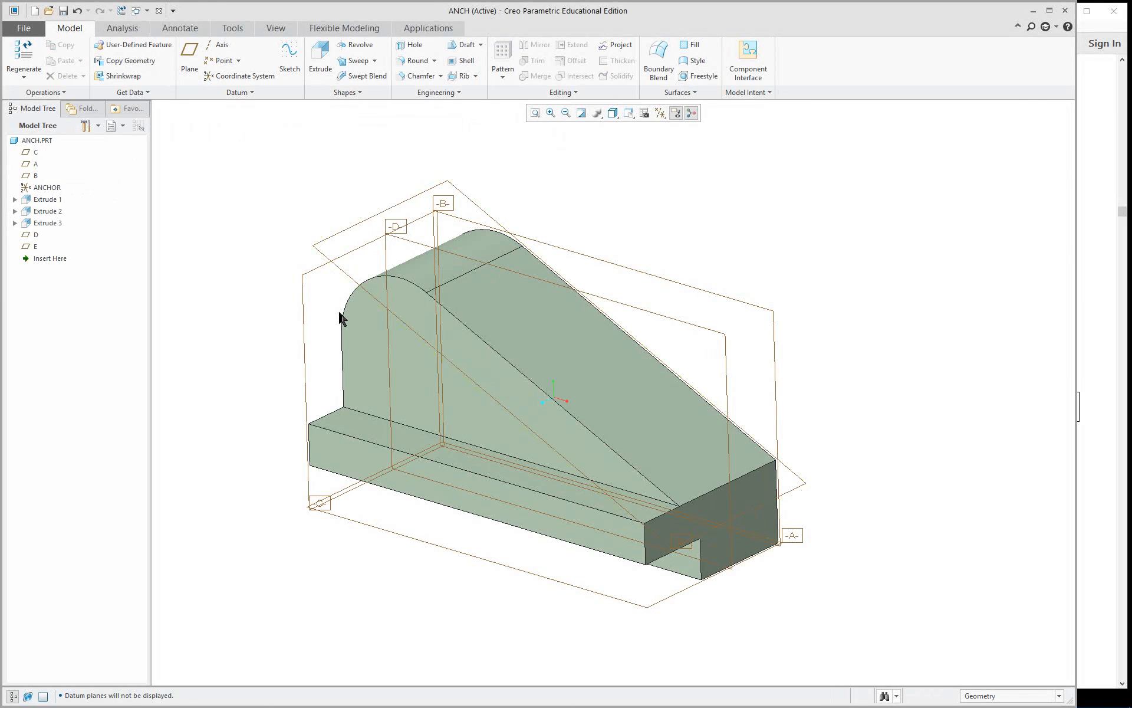
click(660, 114)
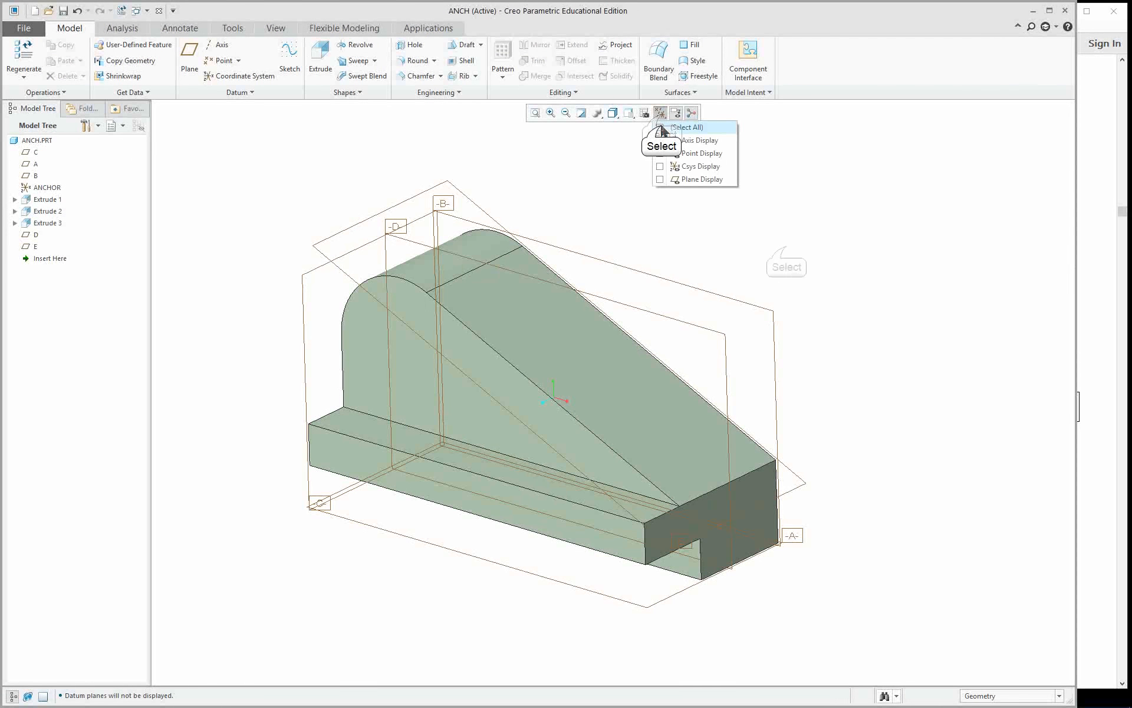
click(660, 127)
middle_drag(796, 379, 892, 336)
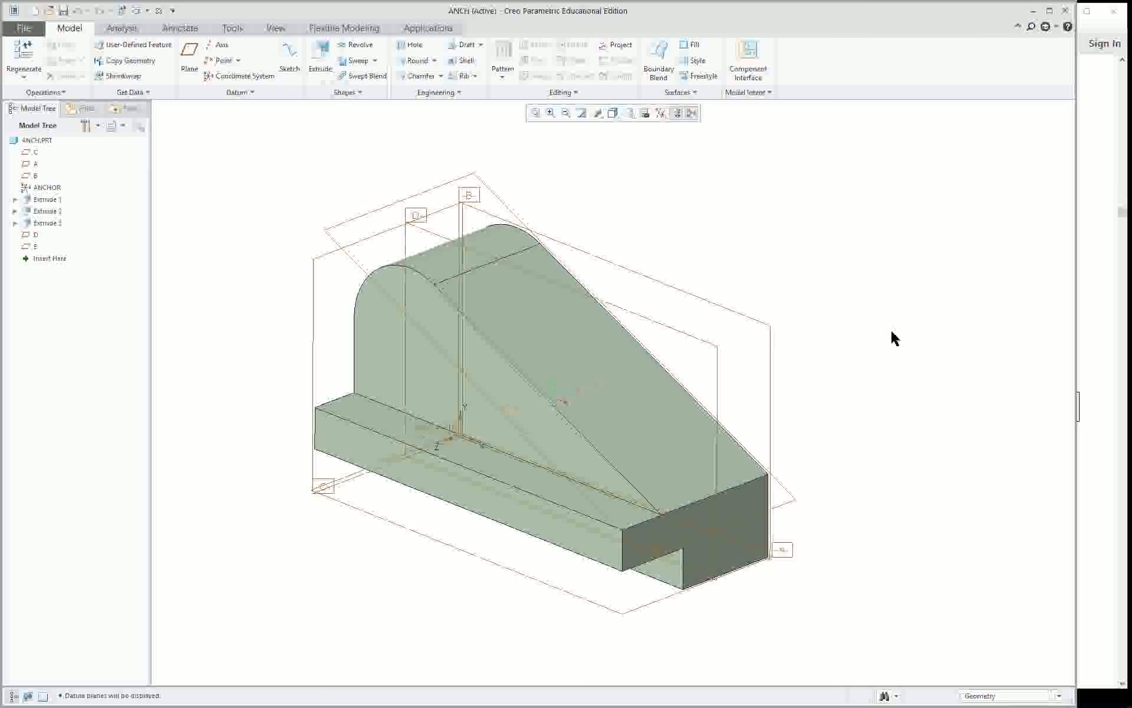
Start a material-removing Extrude with an internal sketch on datum plane D, using datum plane C as the right-facing orientation reference.
click(327, 54)
click(151, 61)
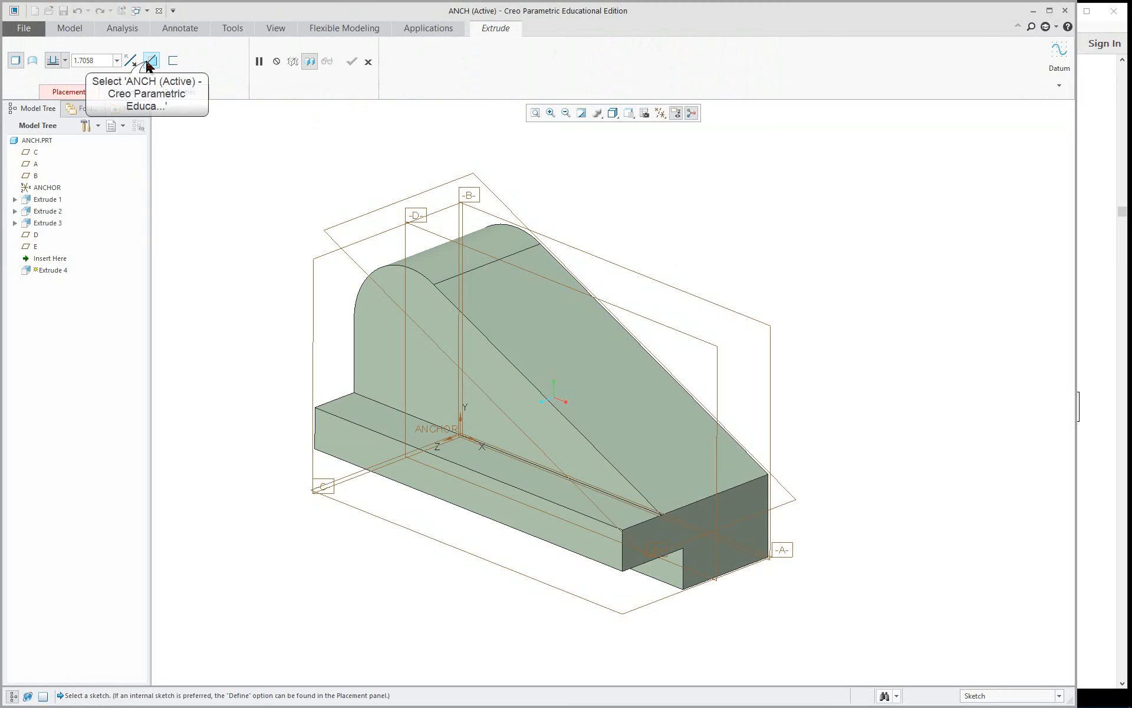
click(74, 92)
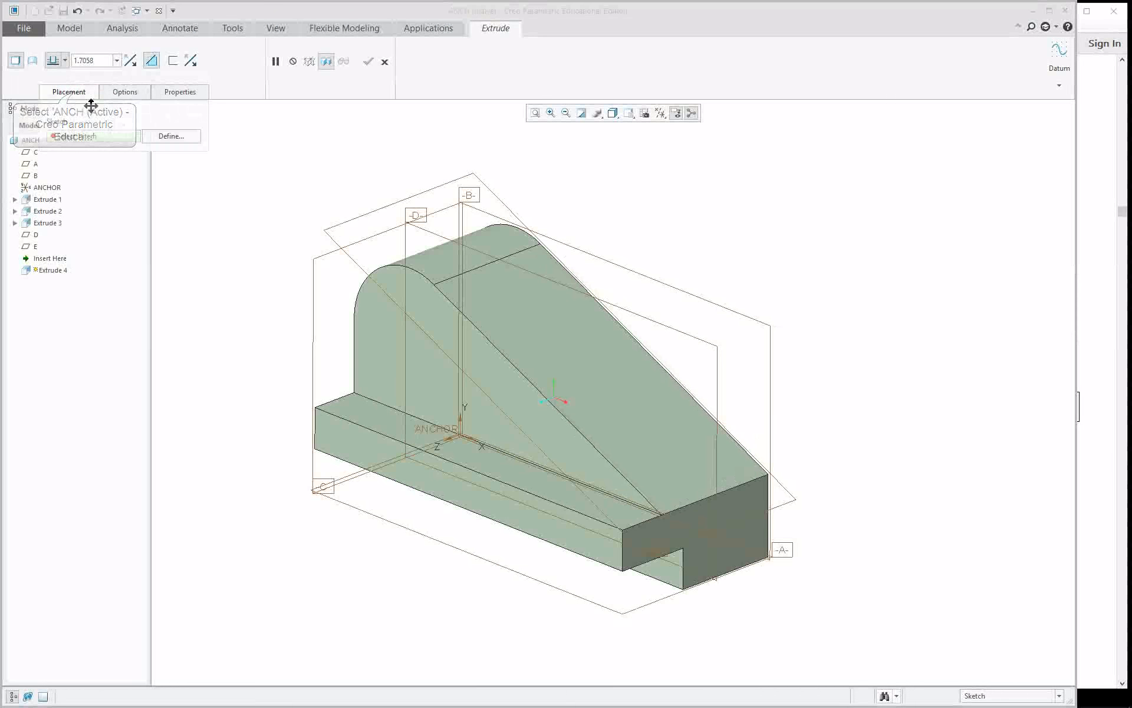
click(177, 136)
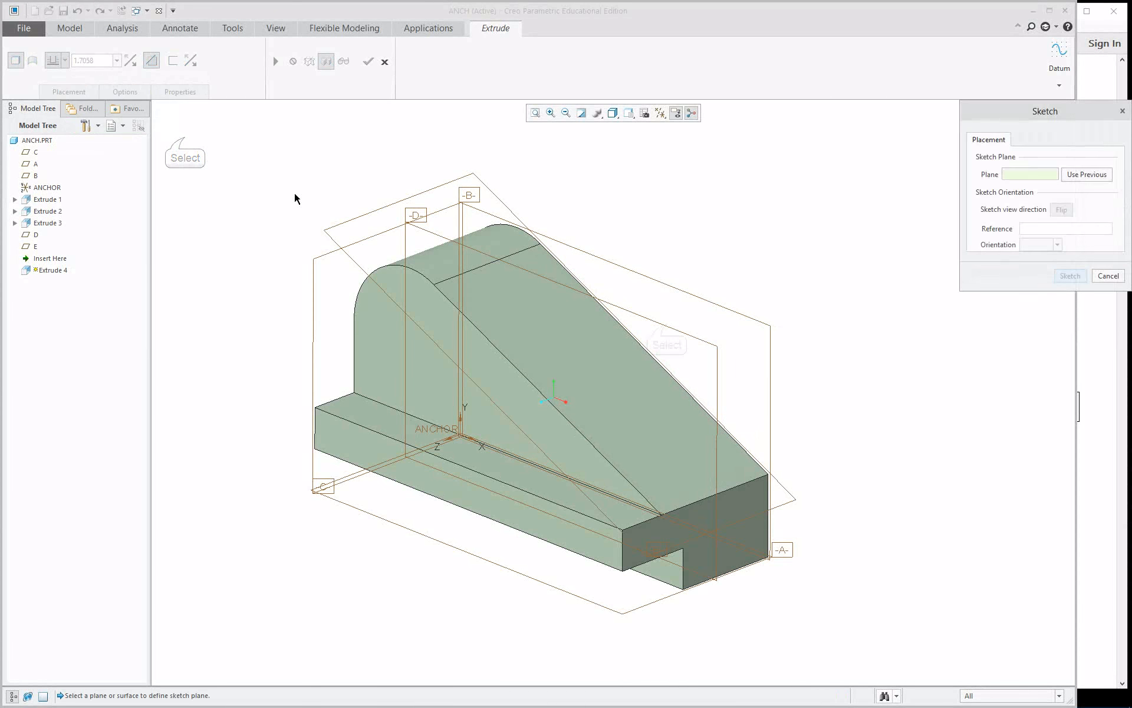
click(676, 321)
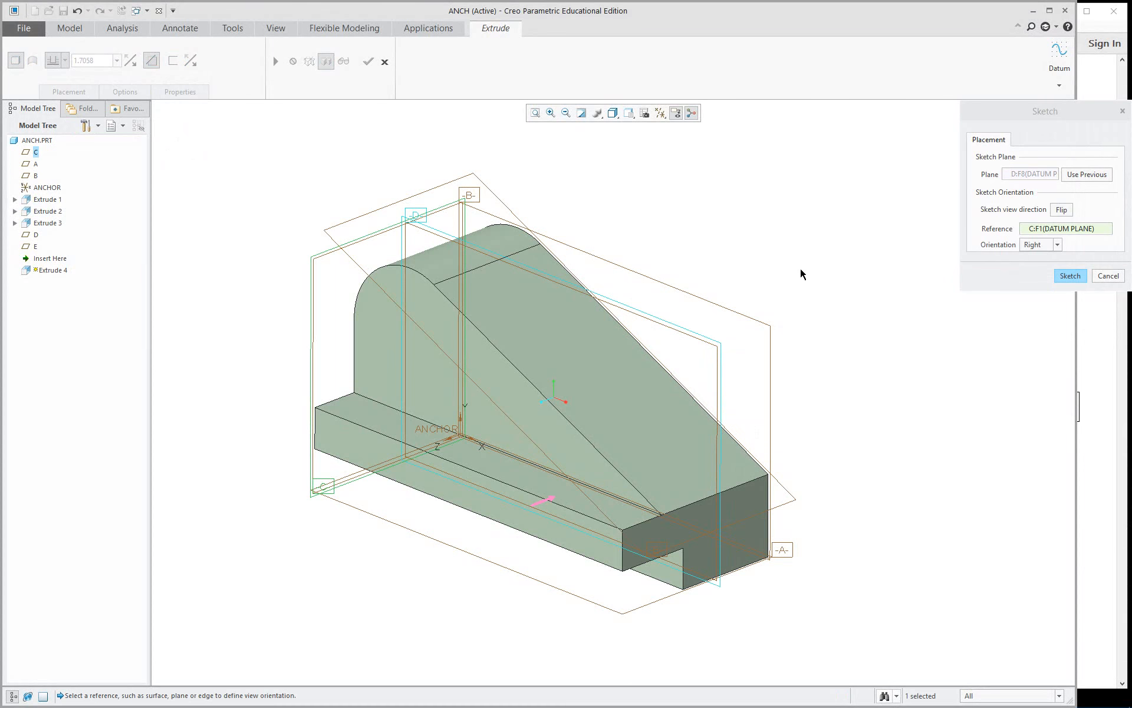
middle_click(703, 233)
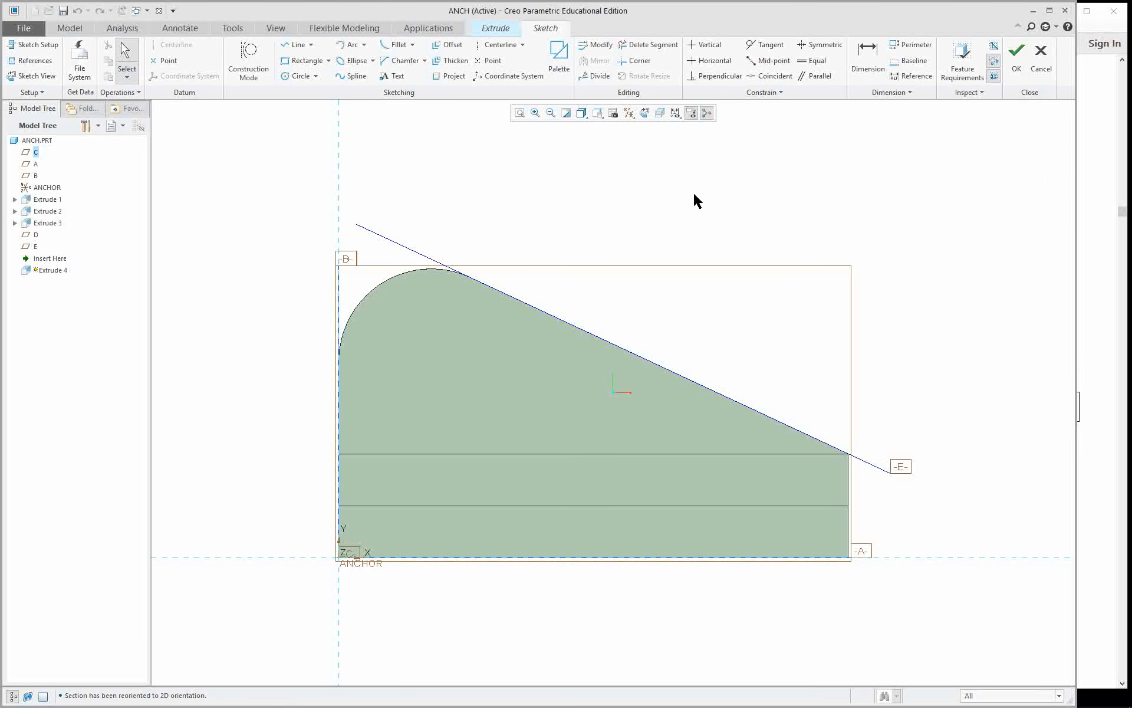
Add the part's vertical end surface on the low side and the sloped datum plane E as sketch references.
right_click(678, 200)
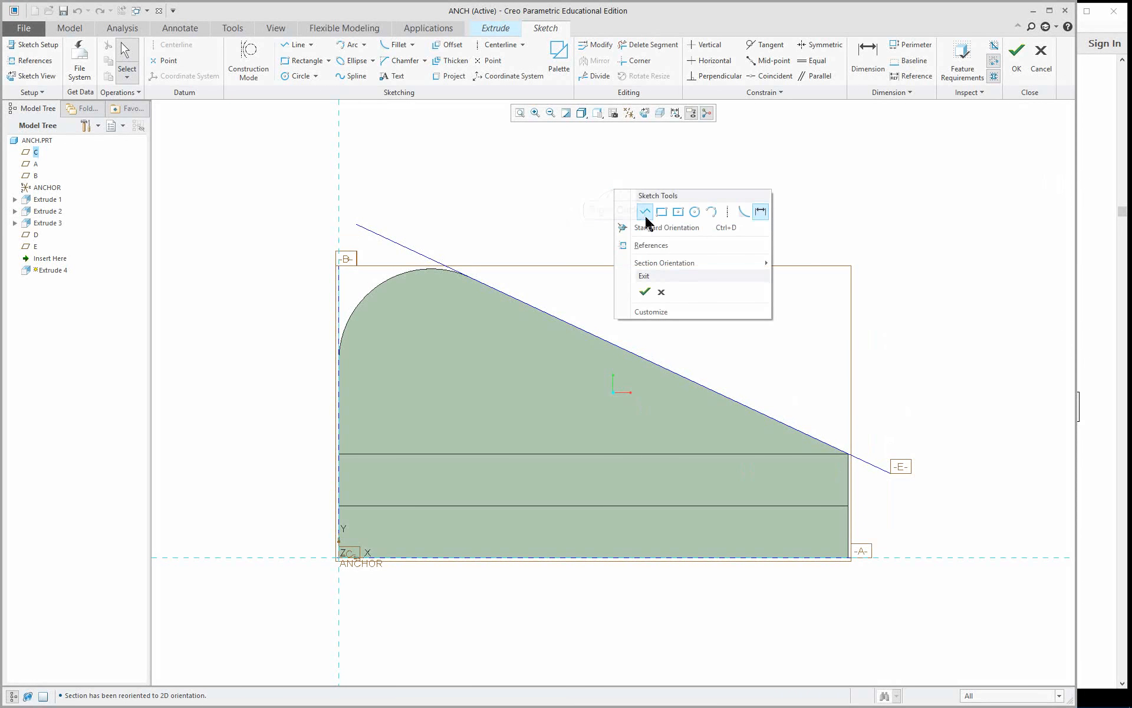
click(660, 246)
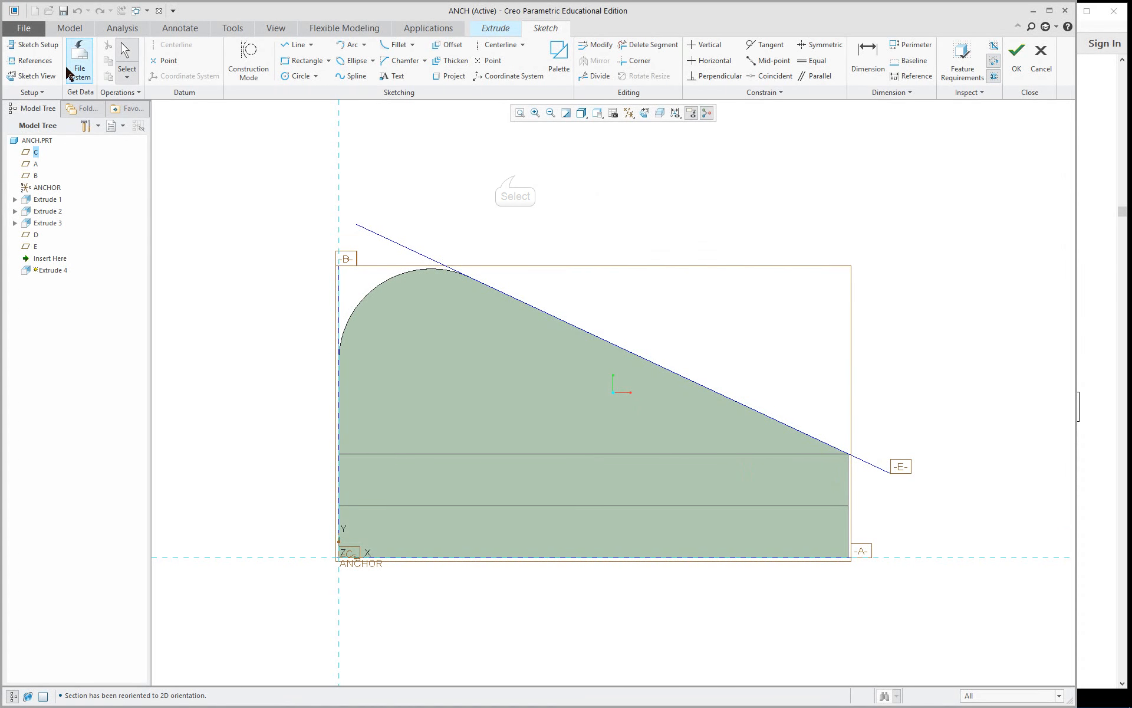
click(35, 62)
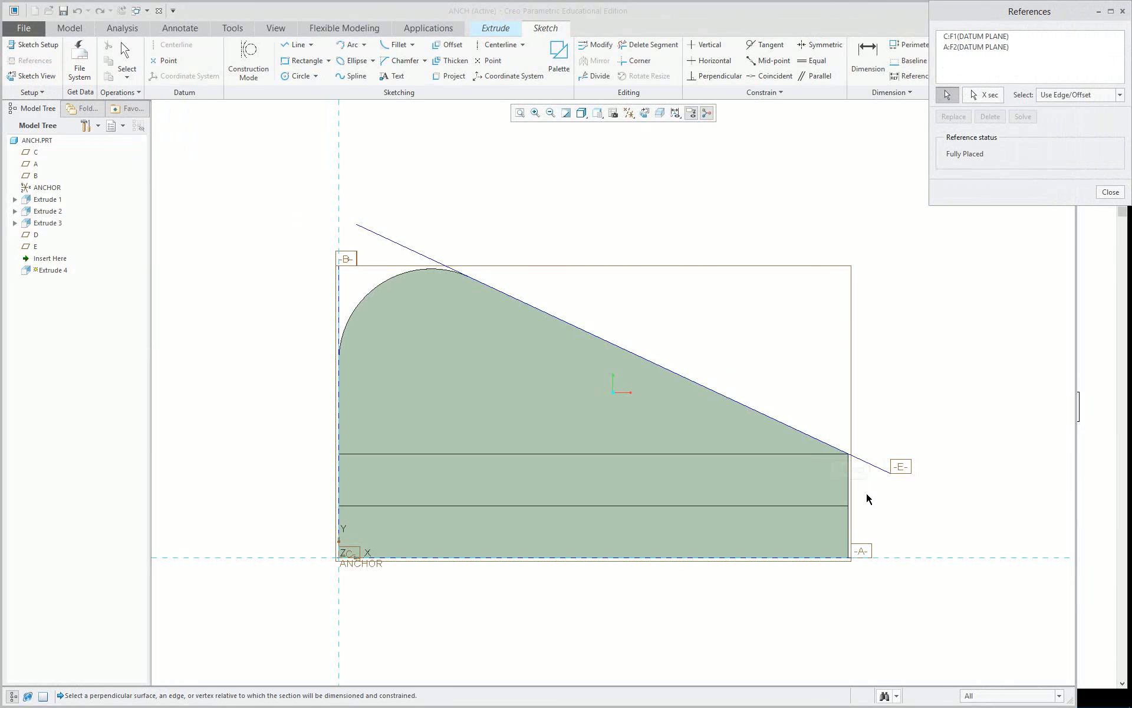
click(852, 496)
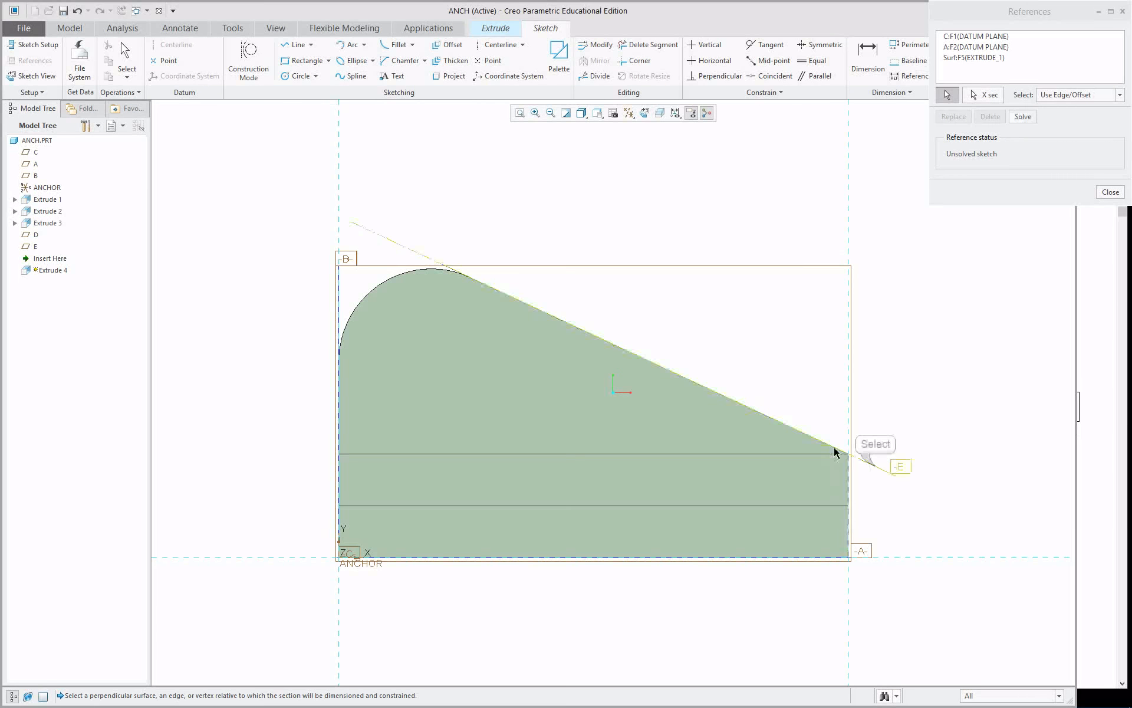
click(876, 468)
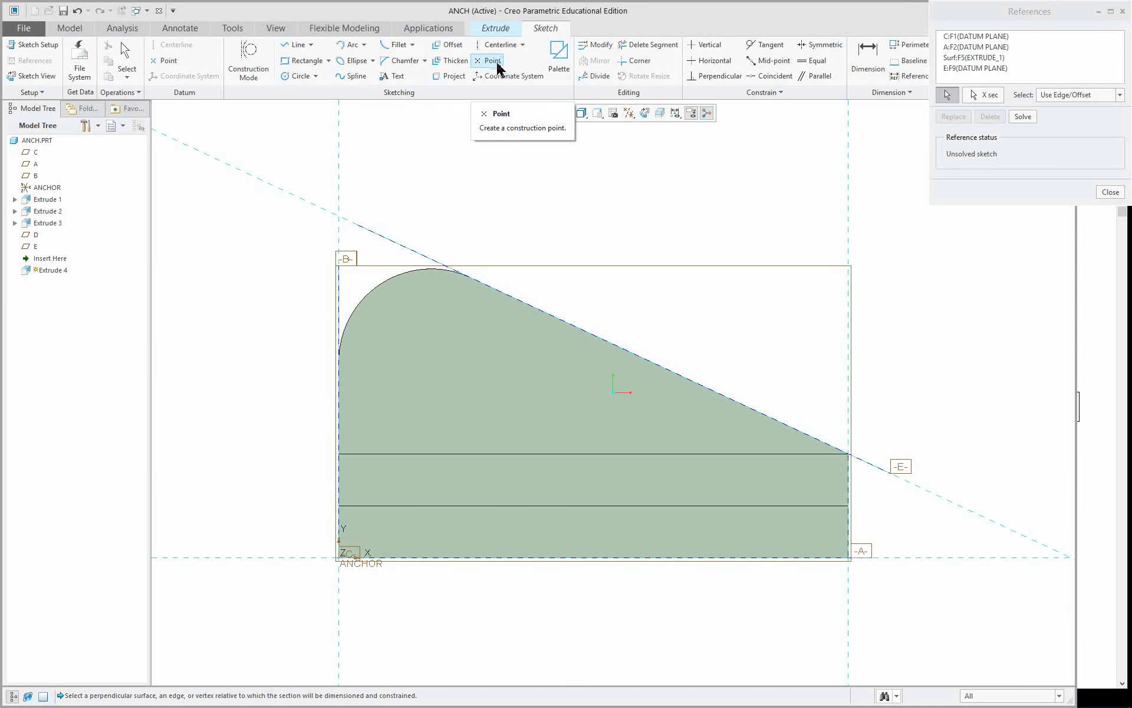
Place a construction point where the sloped datum E reference meets the part's vertical end surface.
click(488, 63)
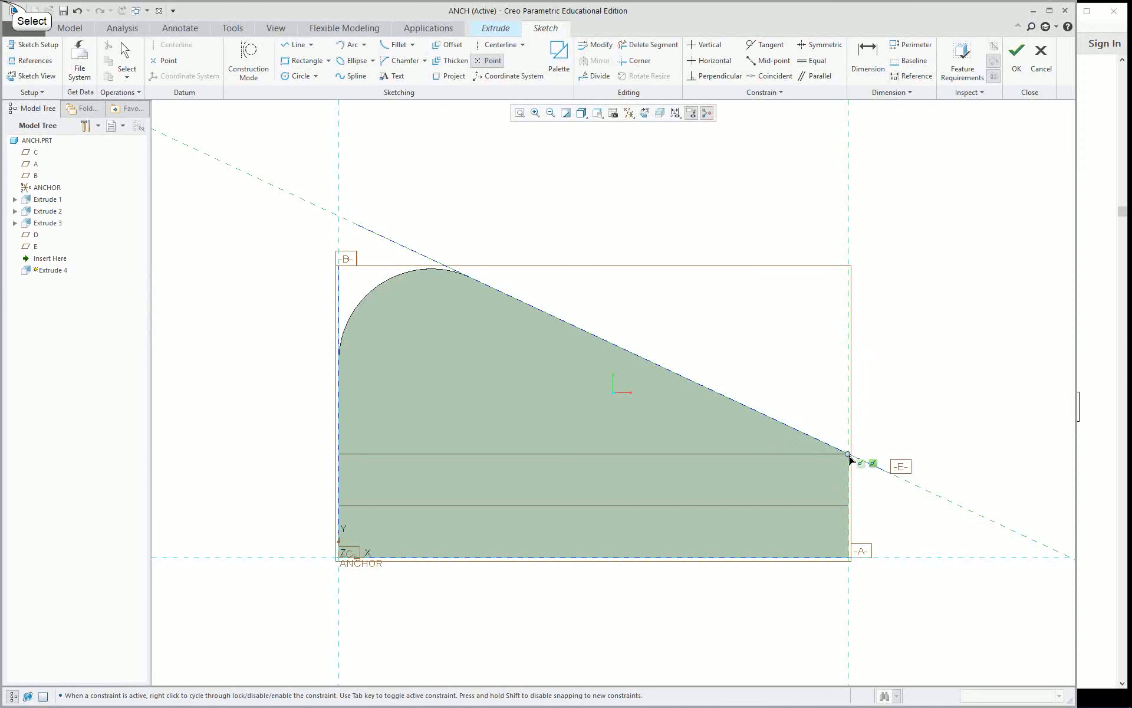
click(851, 460)
middle_click(770, 358)
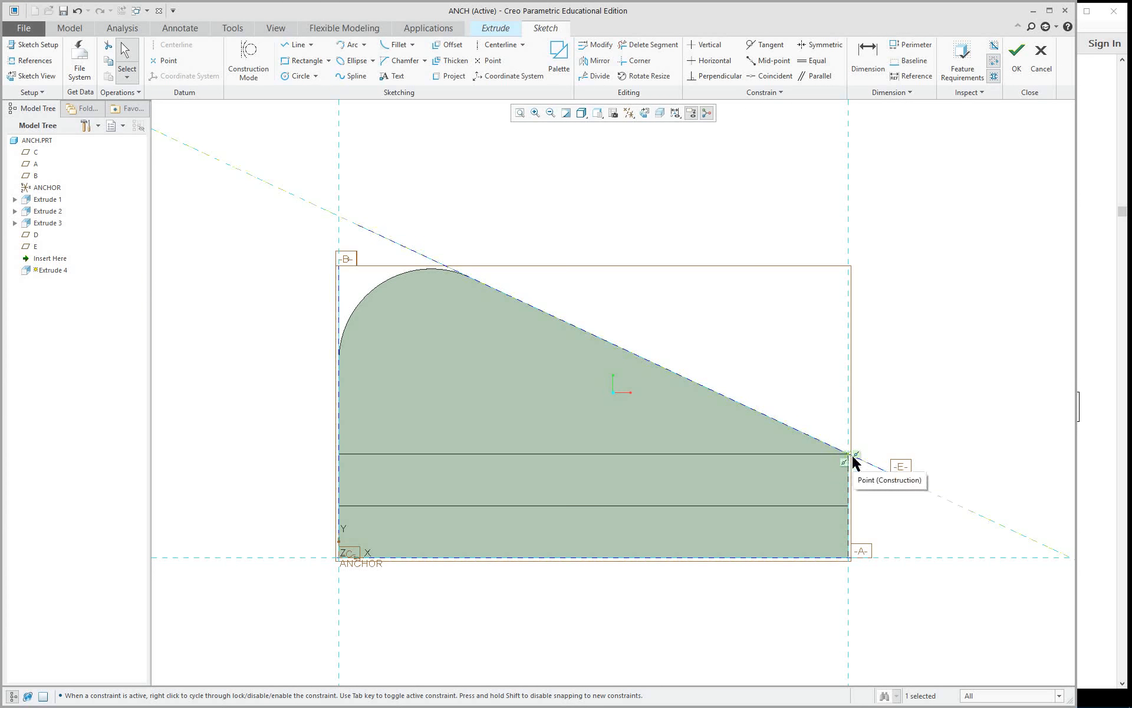
In Hidden Line display, sketch a line perpendicular from datum E, starting about 2.42 above datum A, continuing horizontally to datum C at about 1.96 height.
right_click(518, 174)
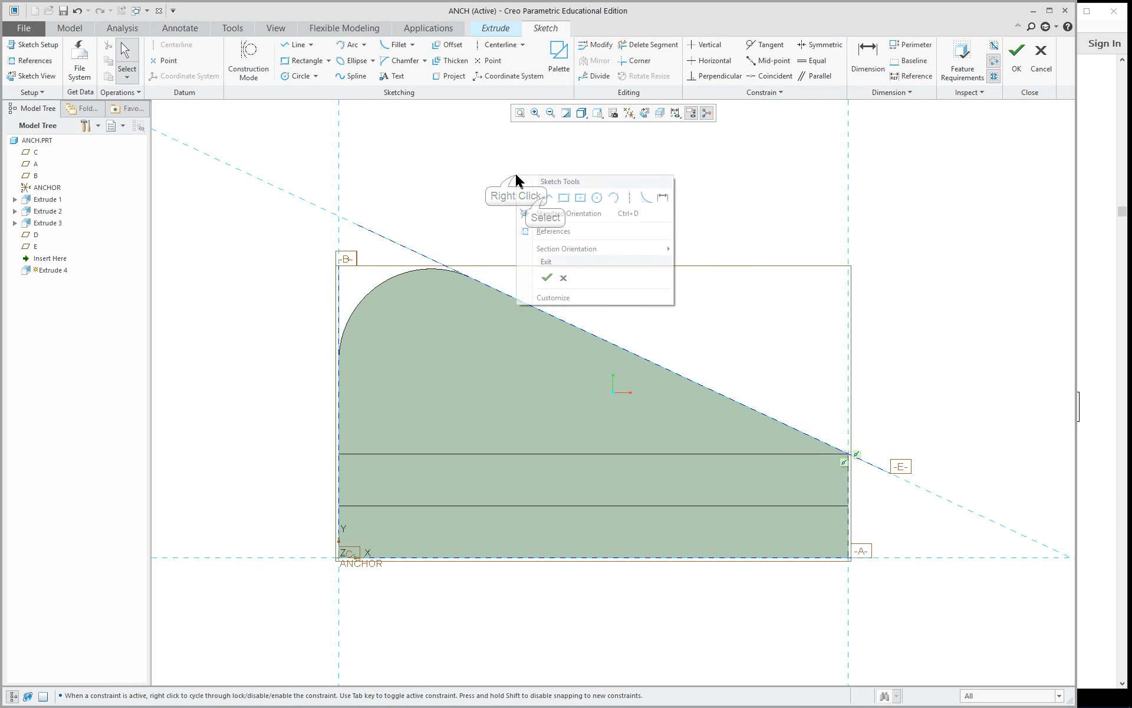
click(546, 200)
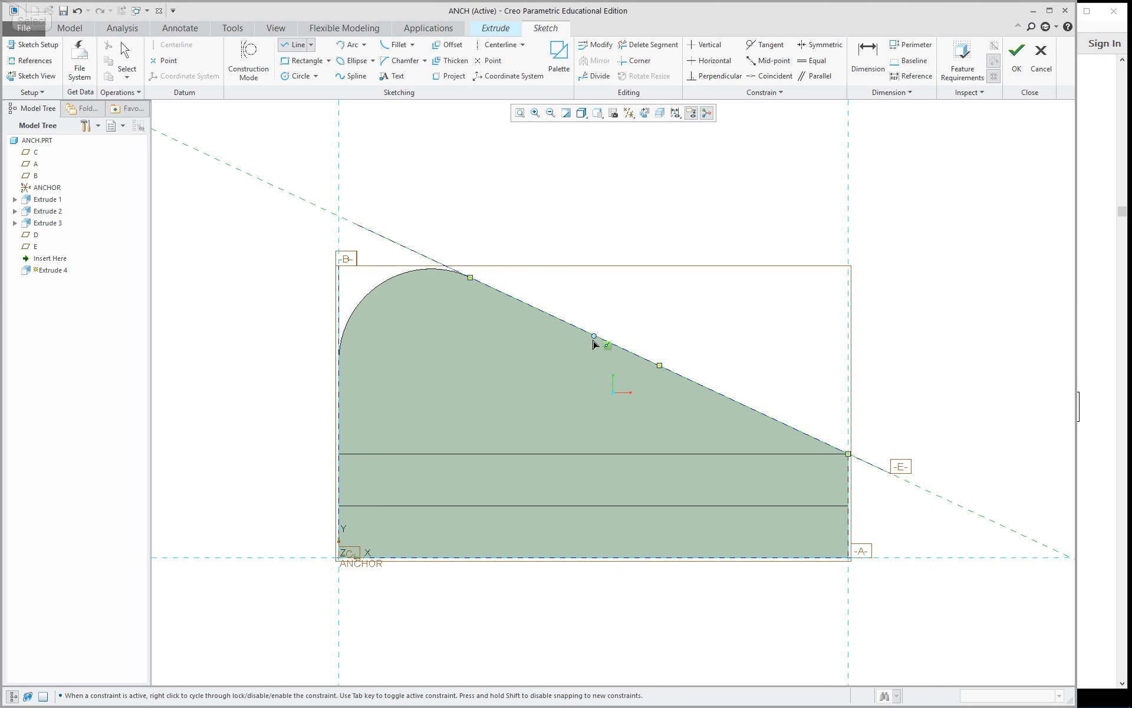
click(590, 341)
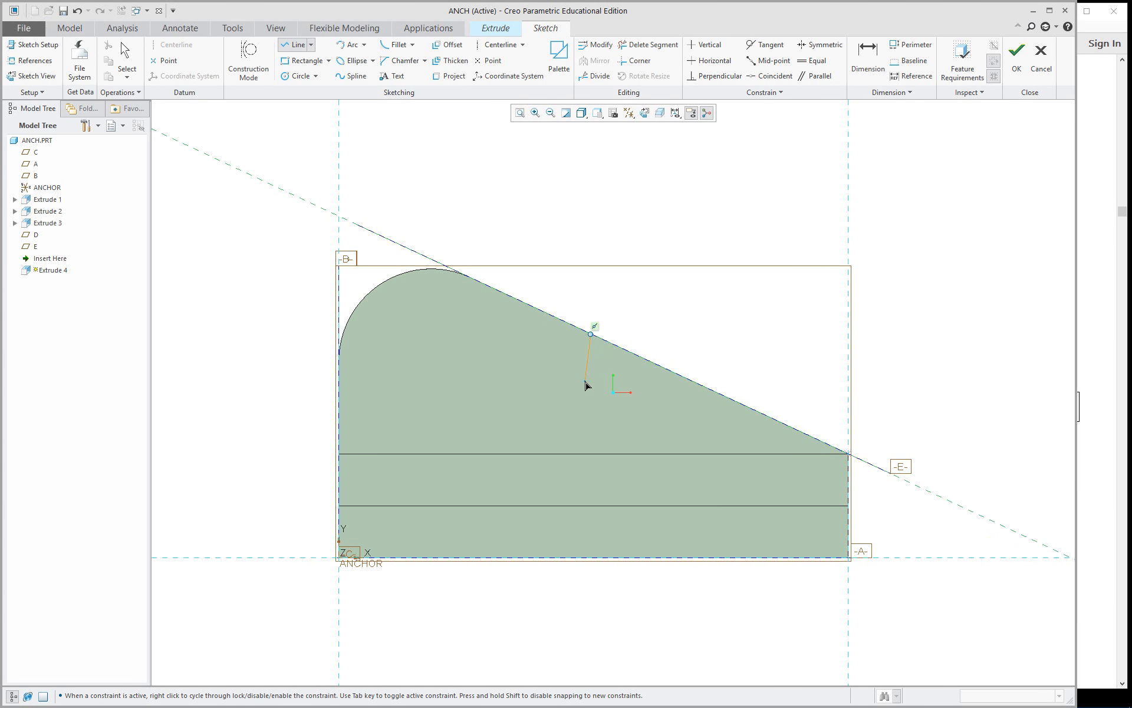
click(582, 114)
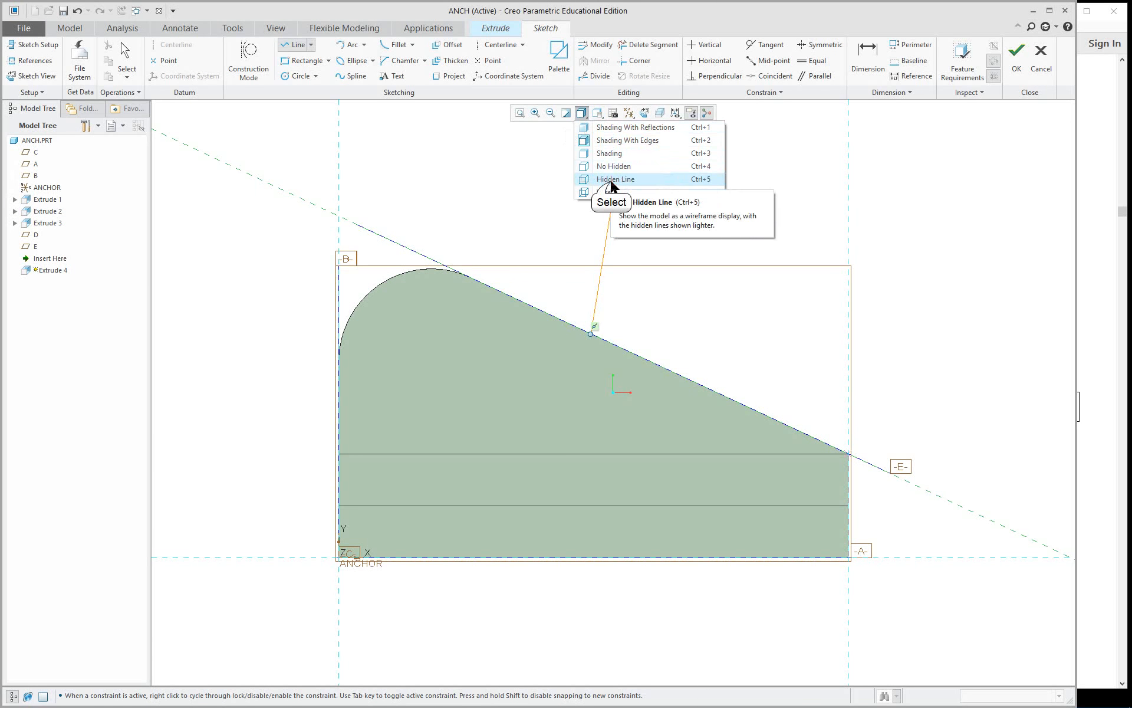
click(611, 179)
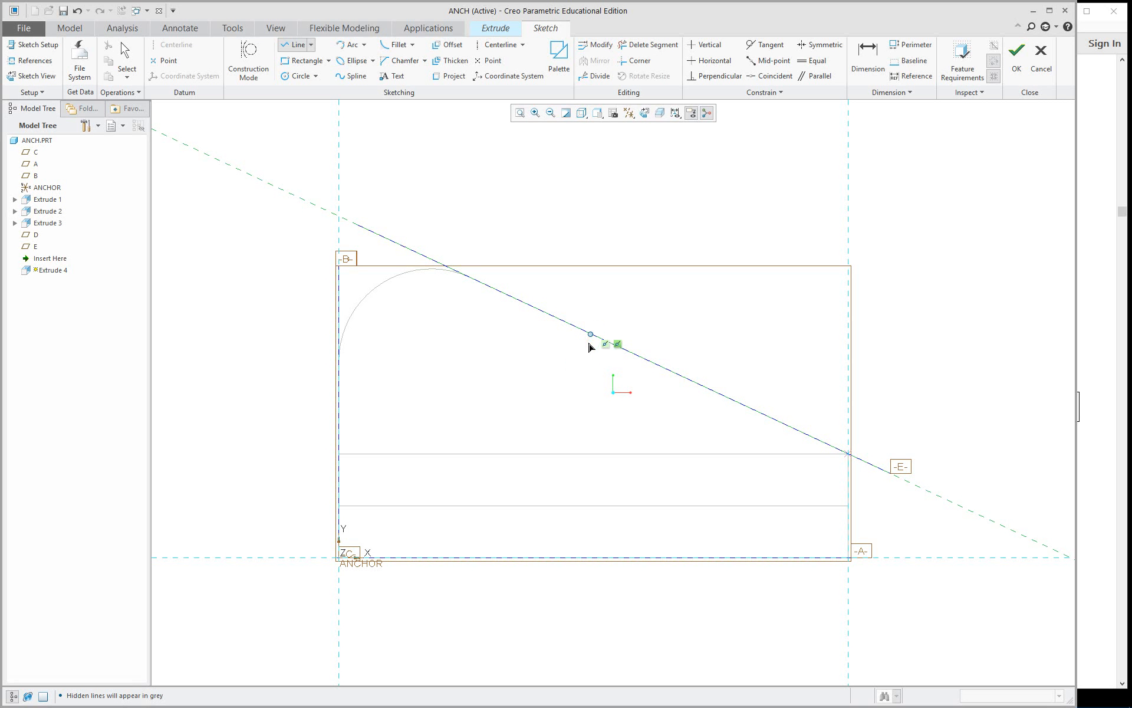
click(571, 376)
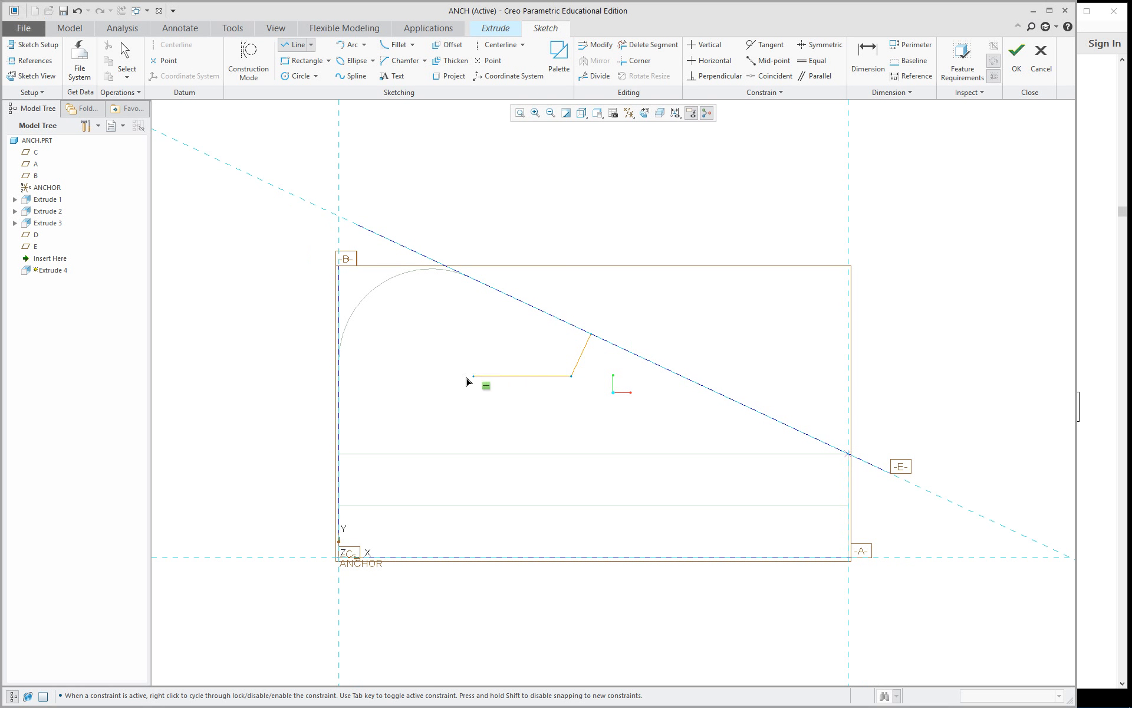
click(339, 376)
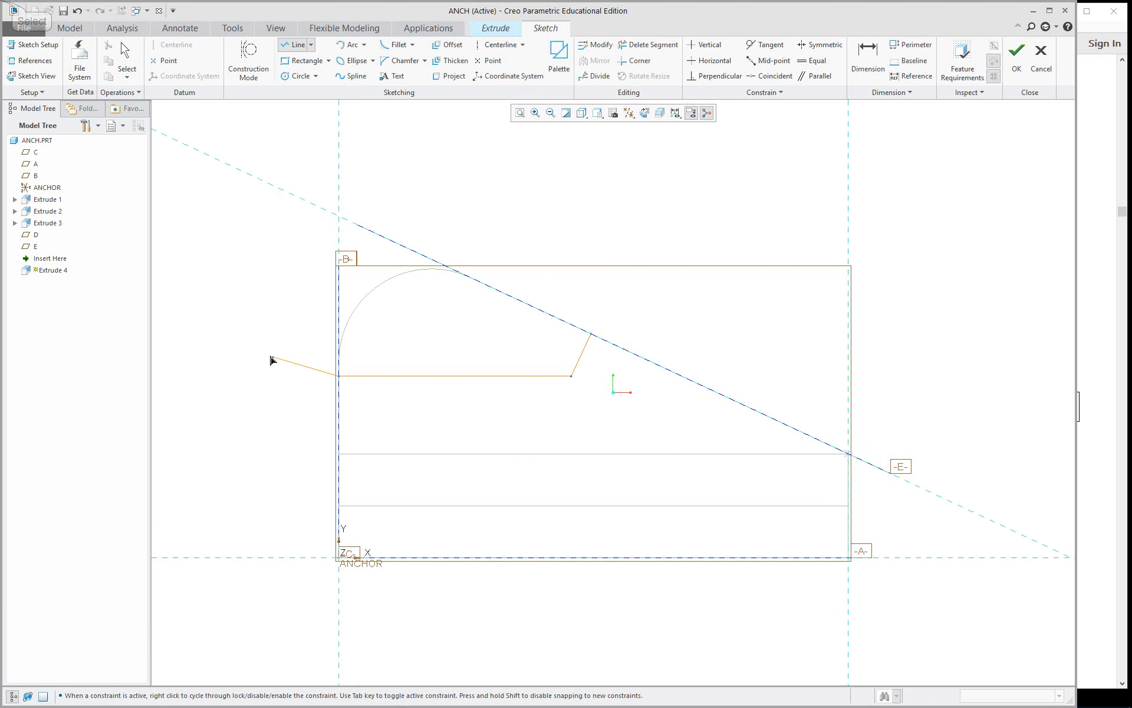
middle_click(239, 323)
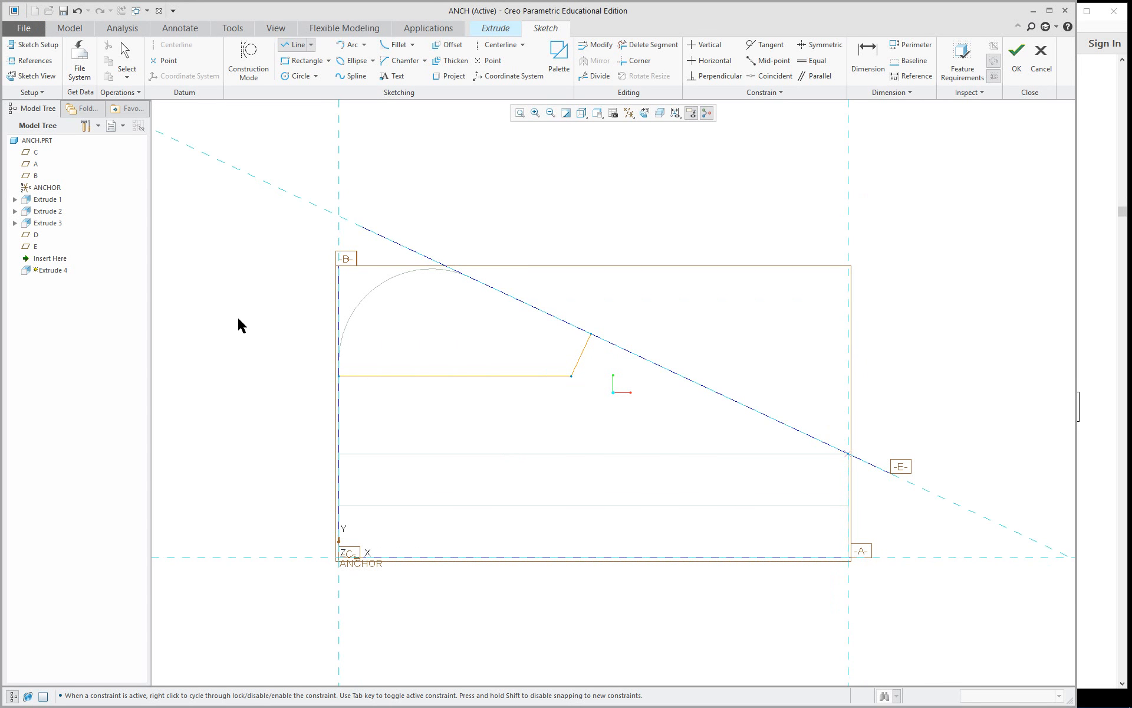
middle_click(240, 324)
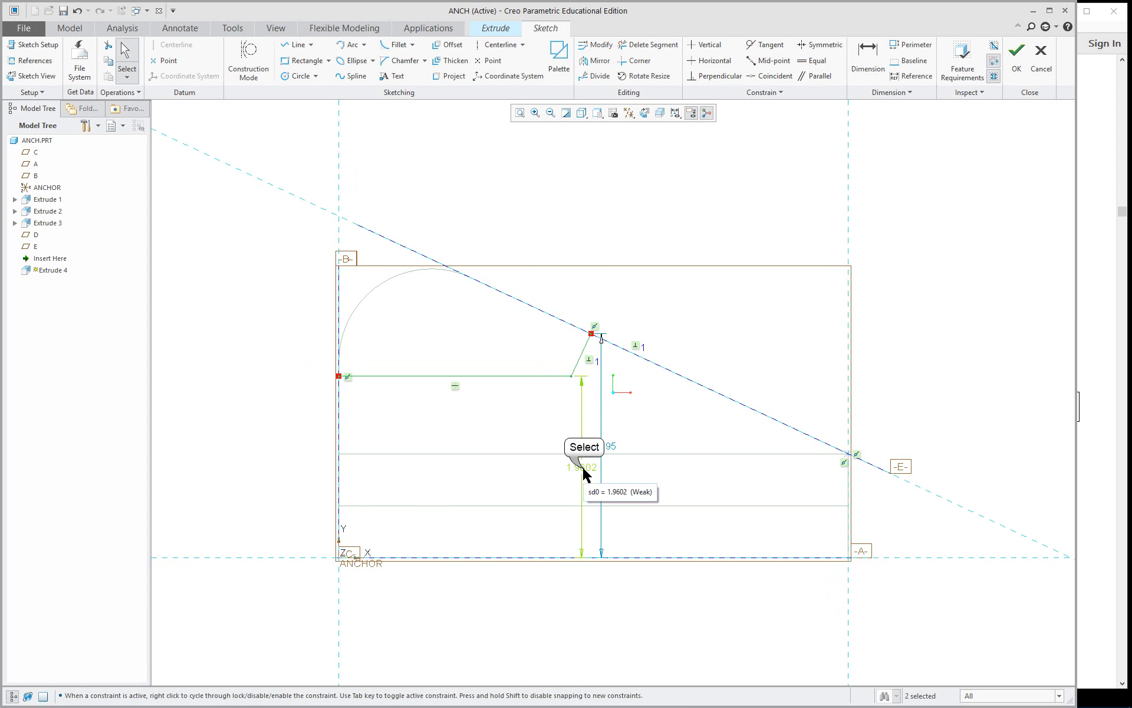
Move the horizontal line's height dimension outside the part, check the Figure 5.4 front view in the Acrobat Reader PDF, and set the height to 1.5.
drag(582, 467, 283, 457)
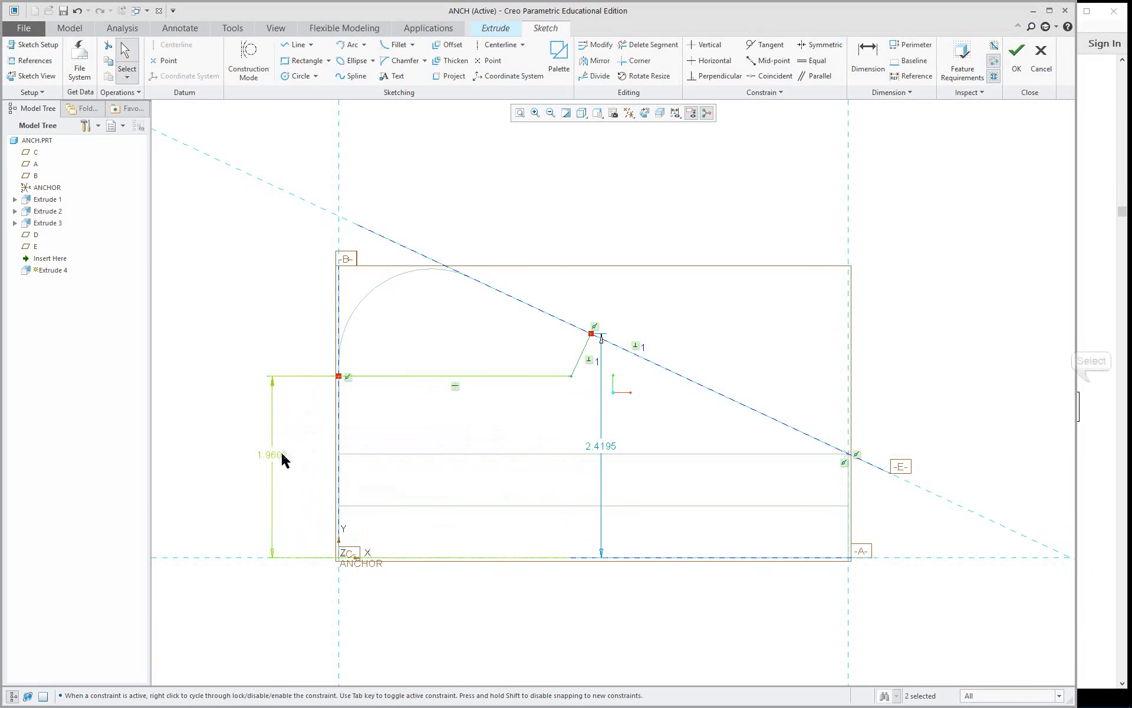
click(1092, 386)
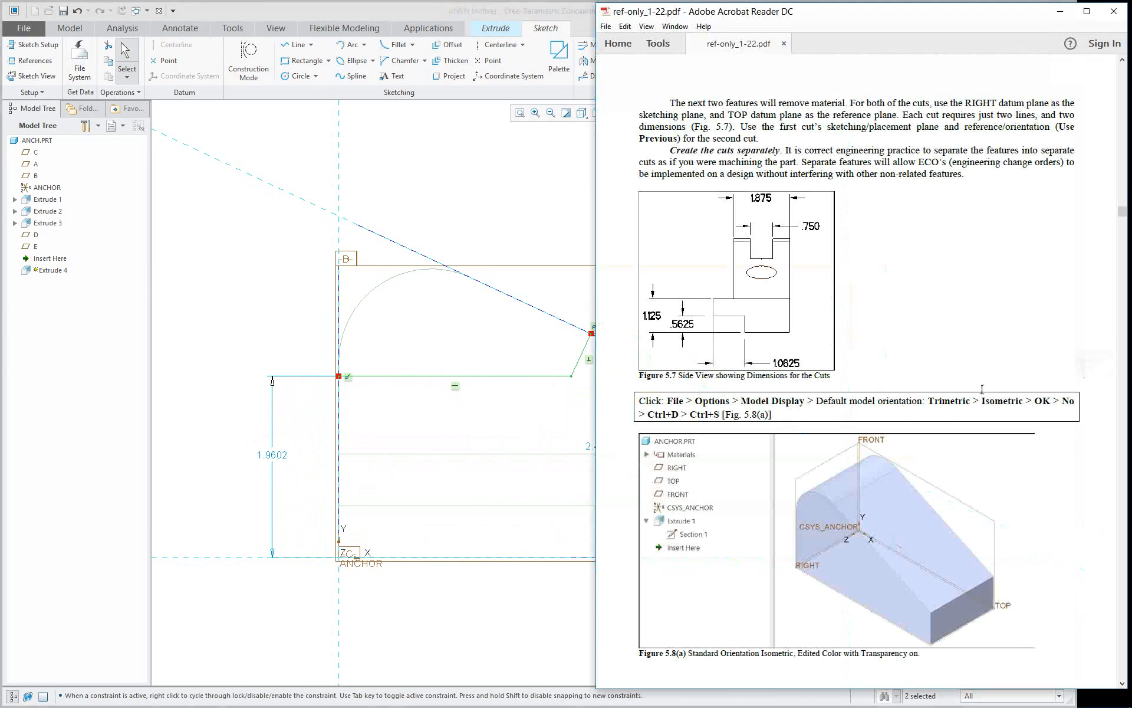
scroll(972, 390, down, 10)
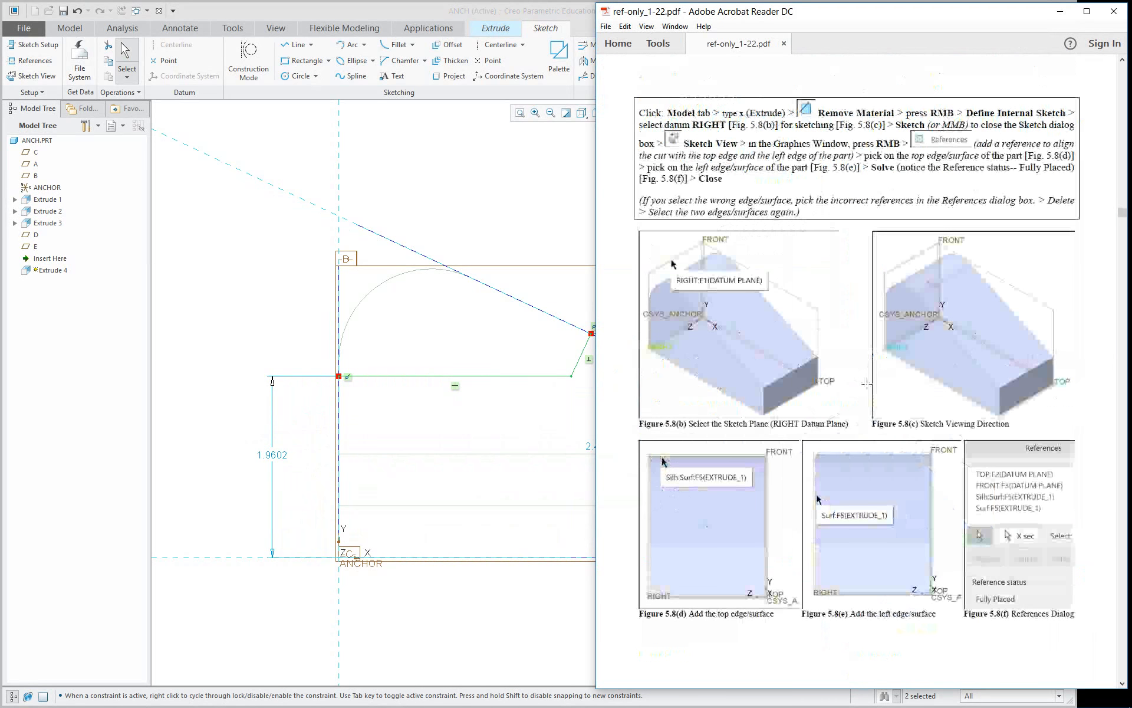
scroll(866, 384, up, 20)
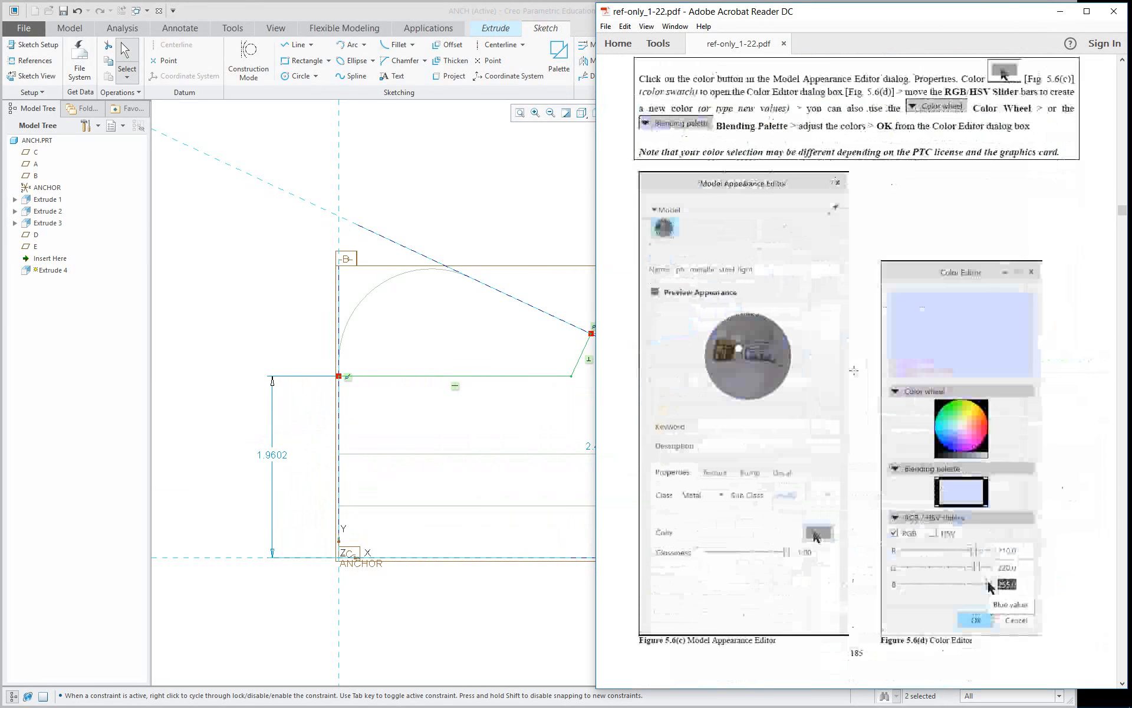
scroll(854, 370, up, 15)
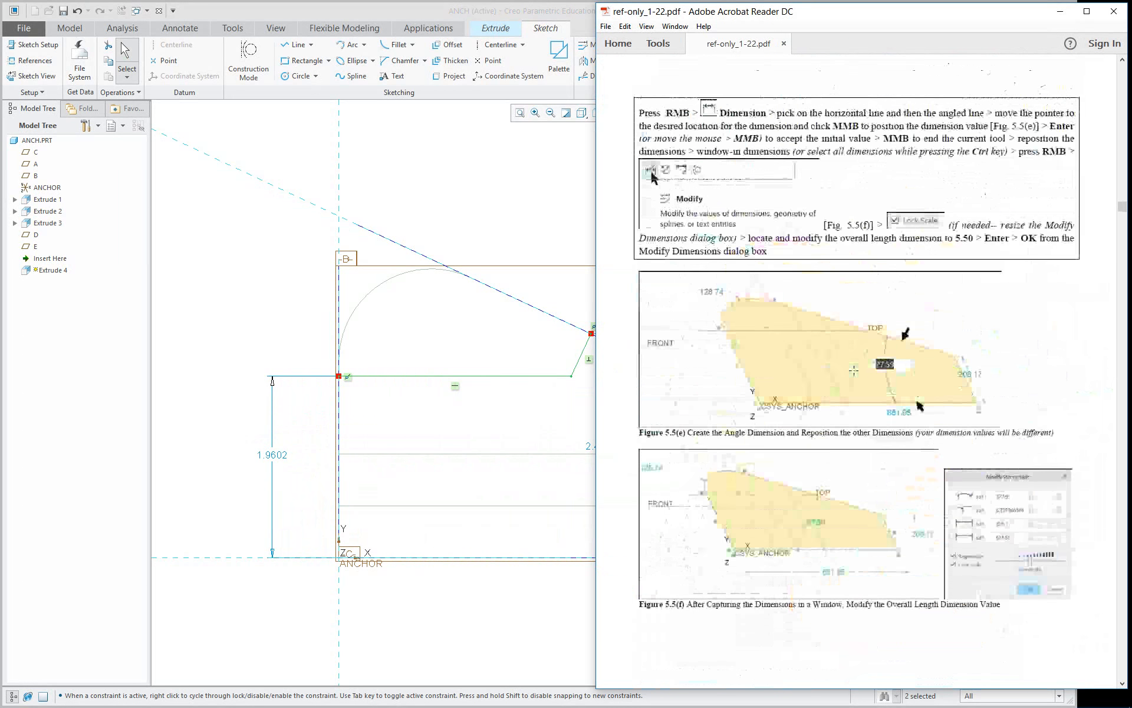
scroll(854, 371, up, 10)
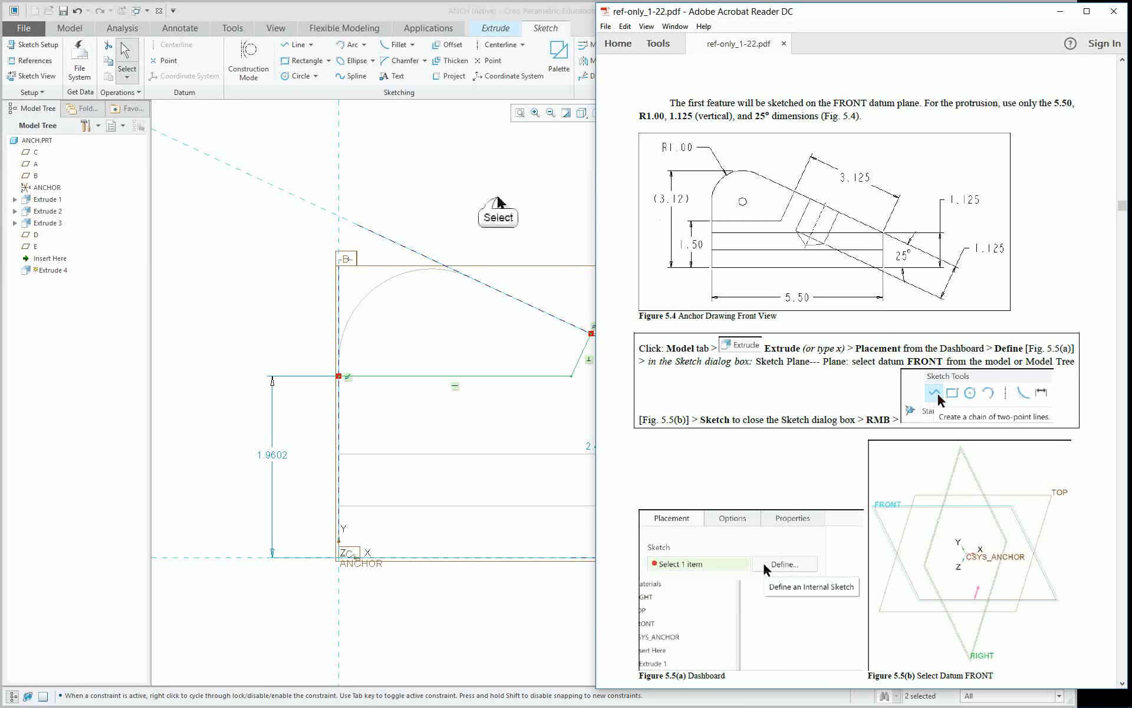
click(497, 197)
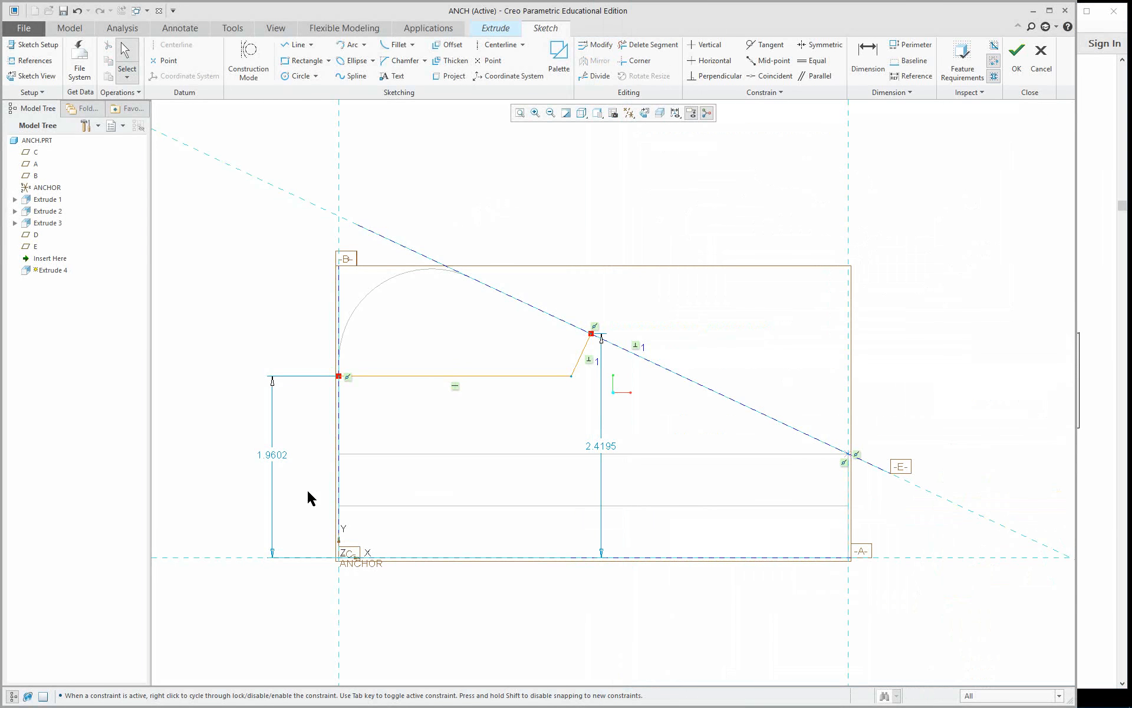
double_click(272, 459)
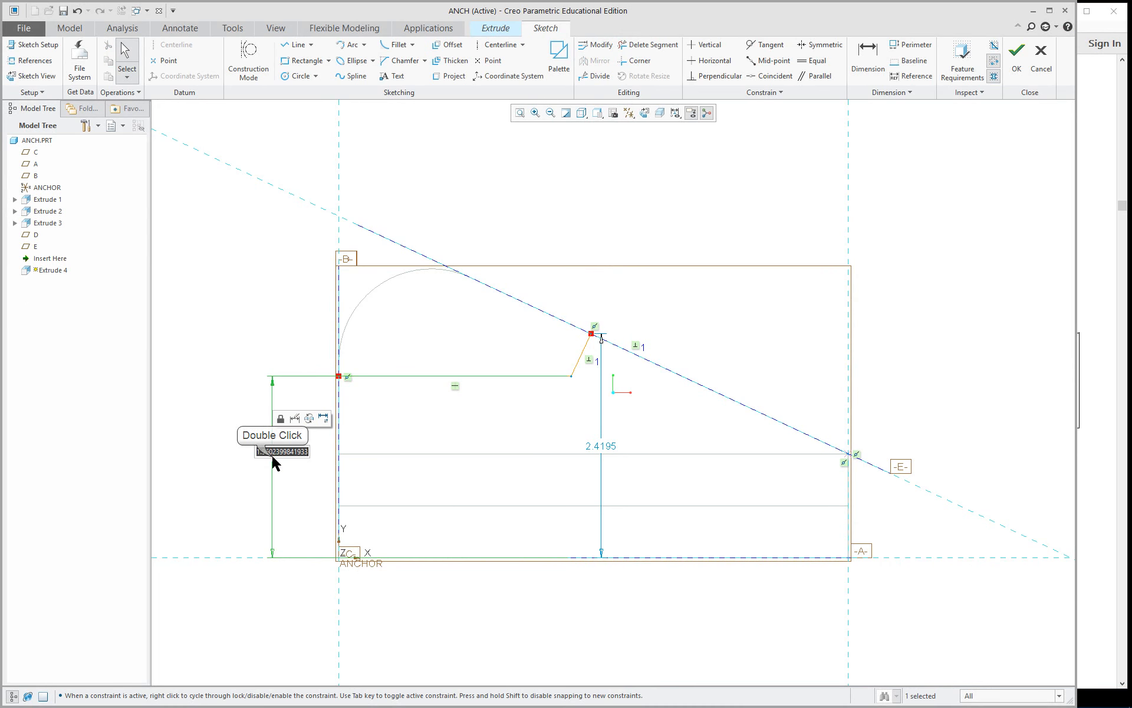
text(1.5)
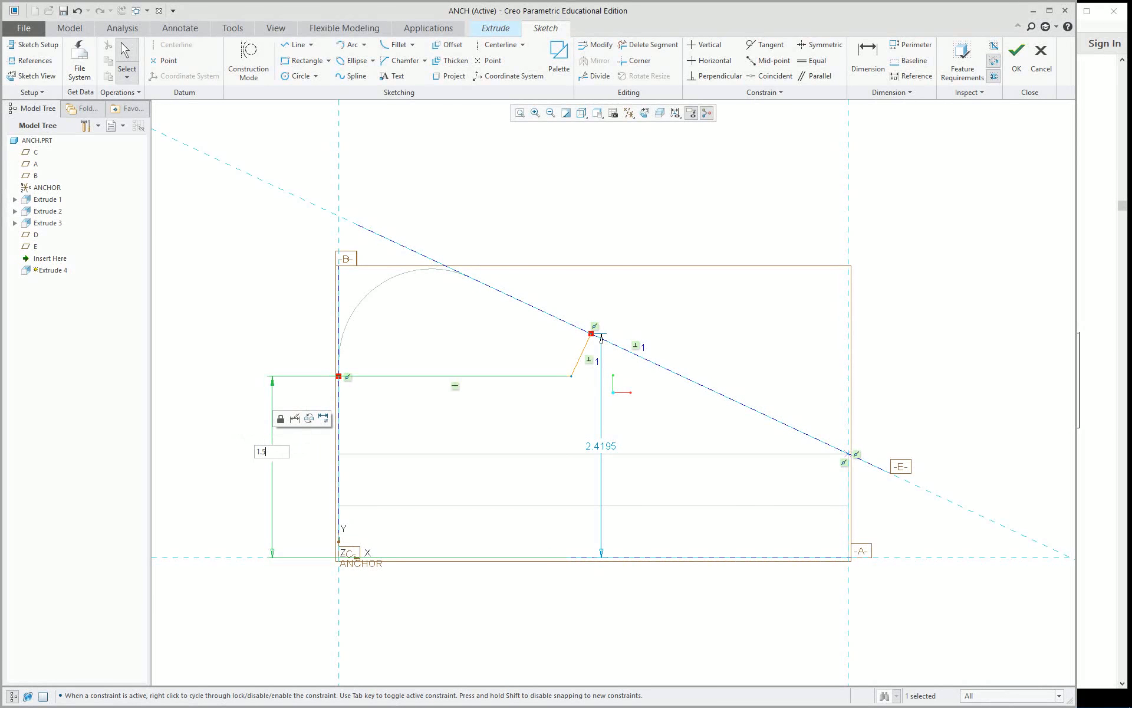
key(Return)
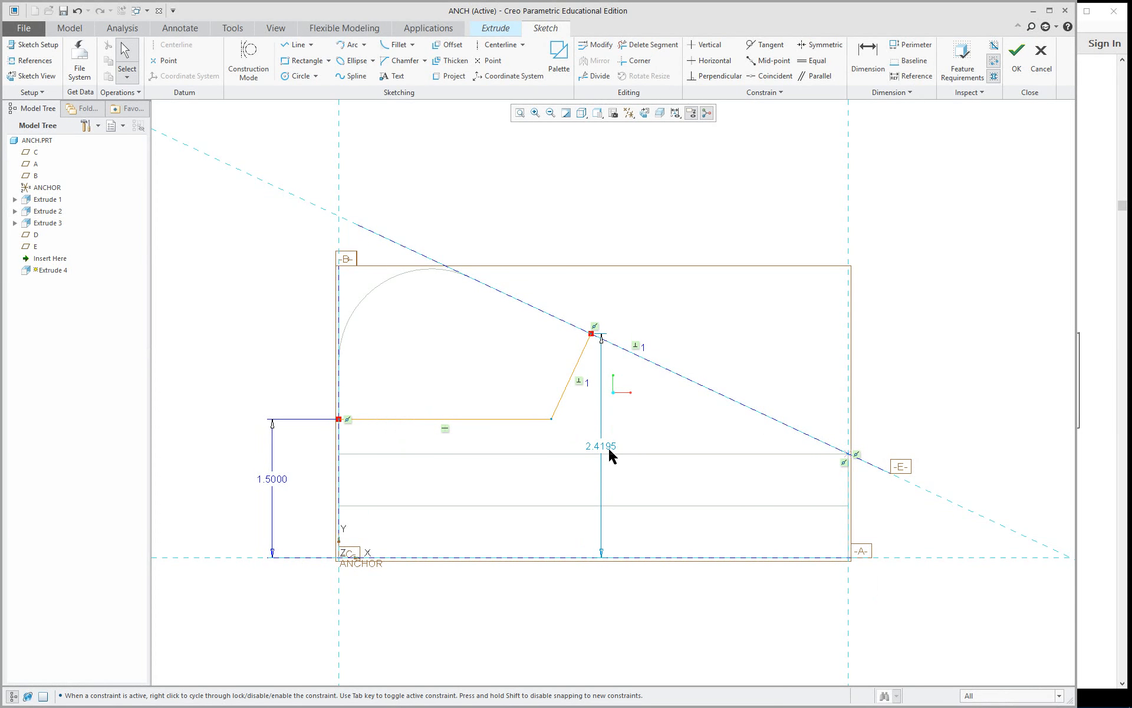
Dimension the distance along datum E from the perpendicular line's upper end to the construction point, and set it to 3.125.
right_click(699, 179)
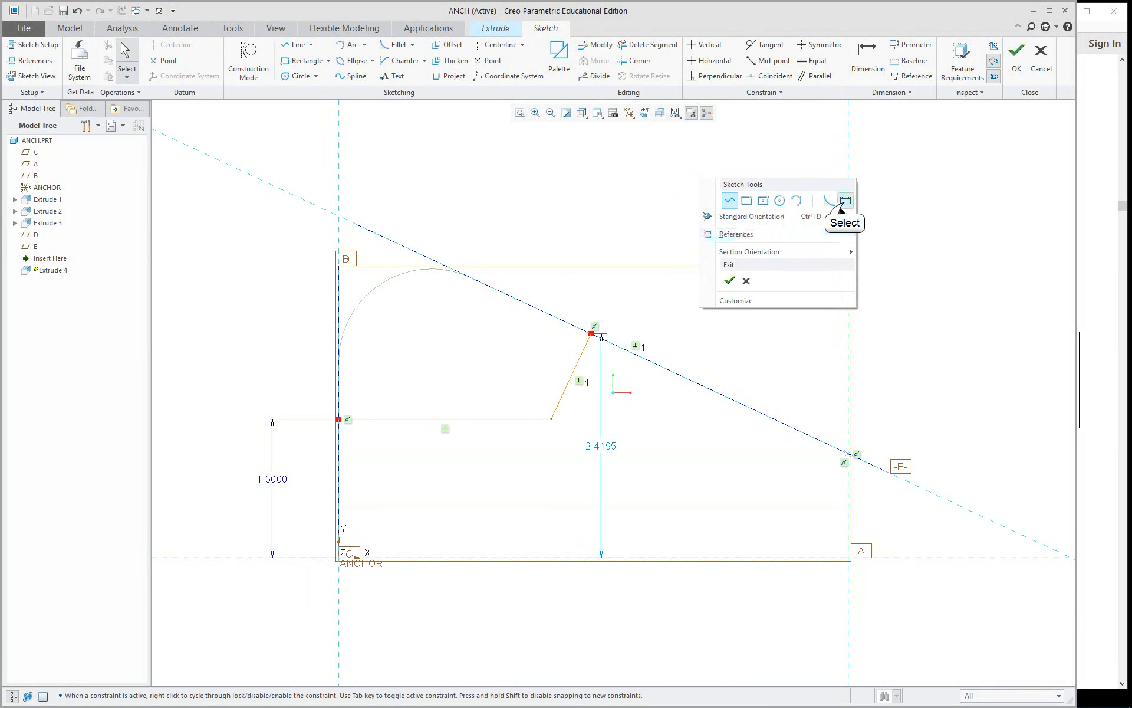
click(846, 201)
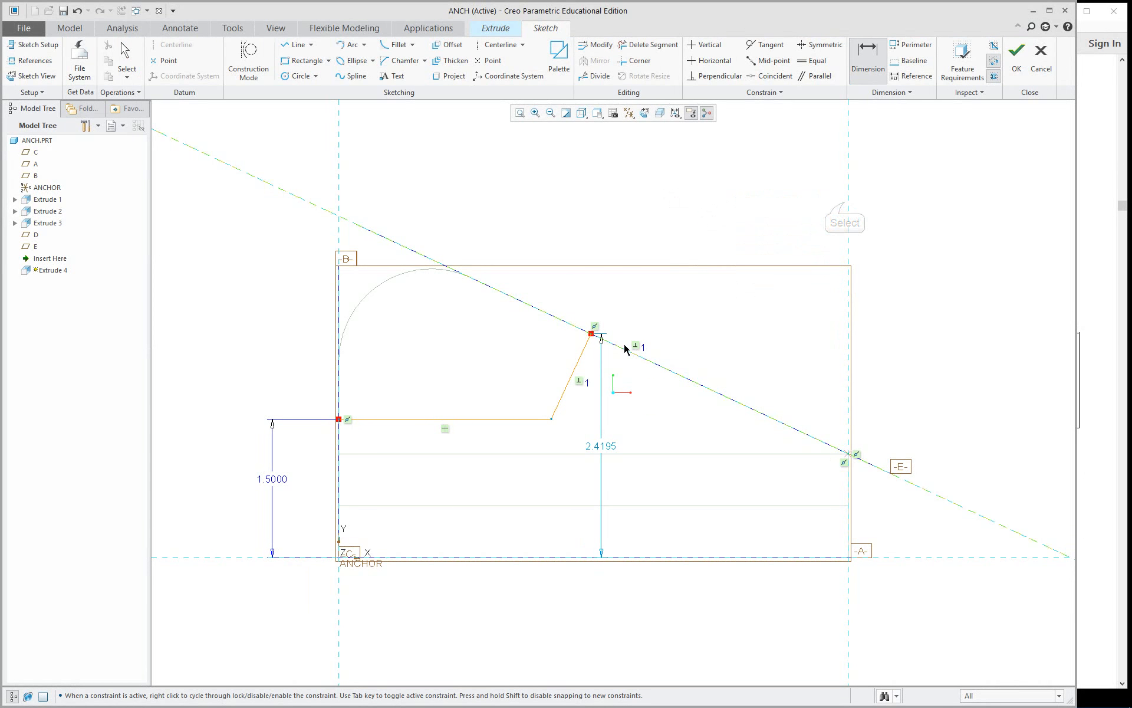
click(592, 335)
click(579, 369)
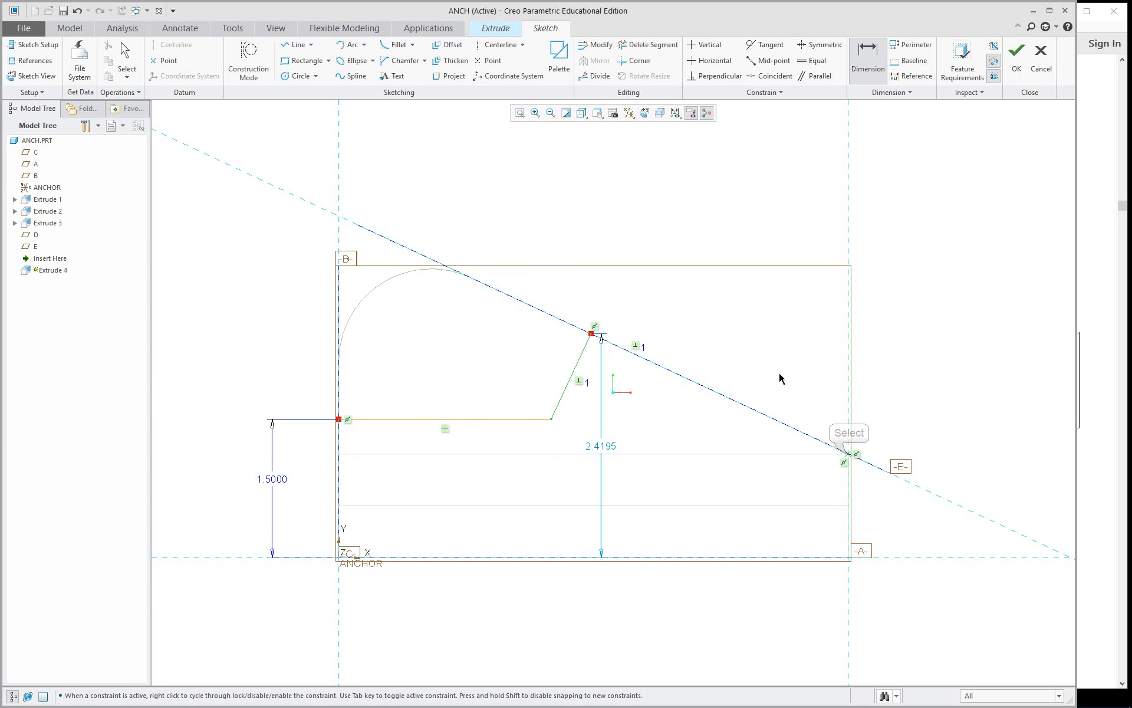
middle_click(753, 348)
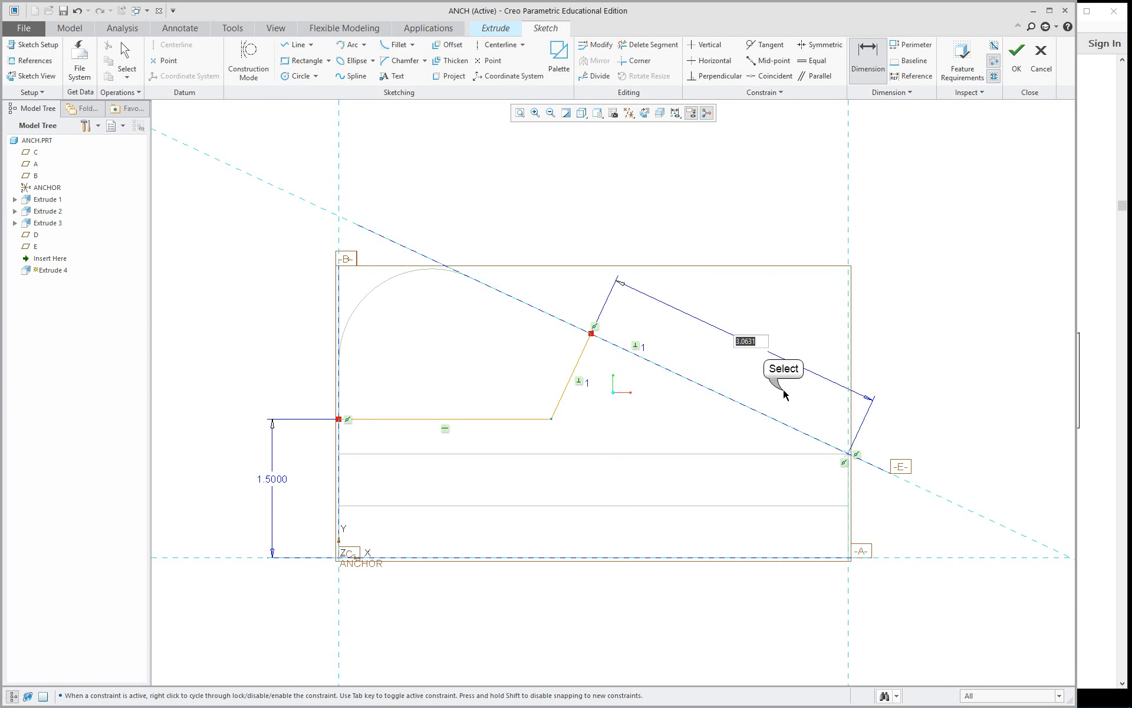
key(Return)
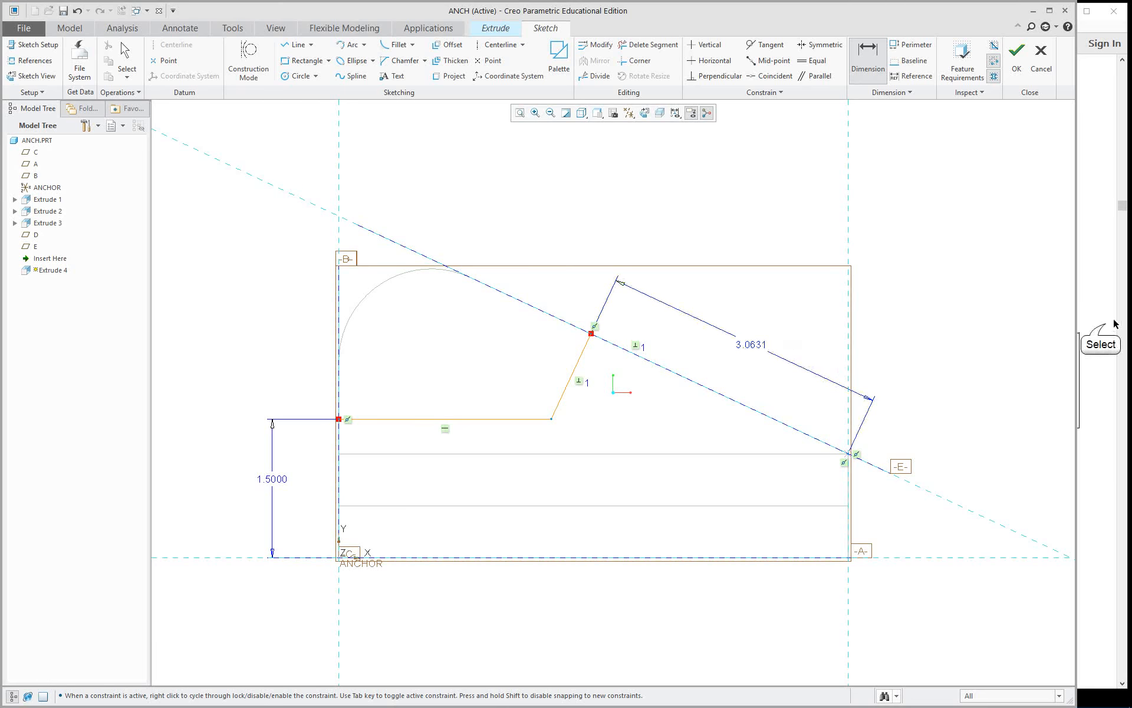
click(1111, 329)
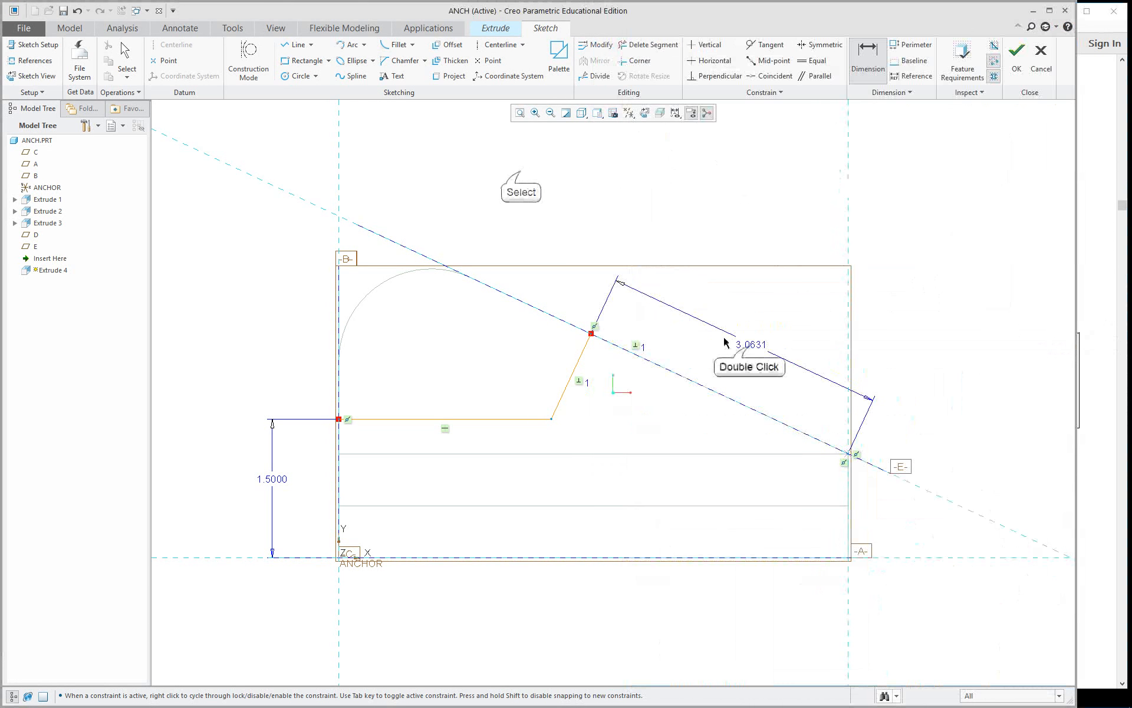
double_click(750, 348)
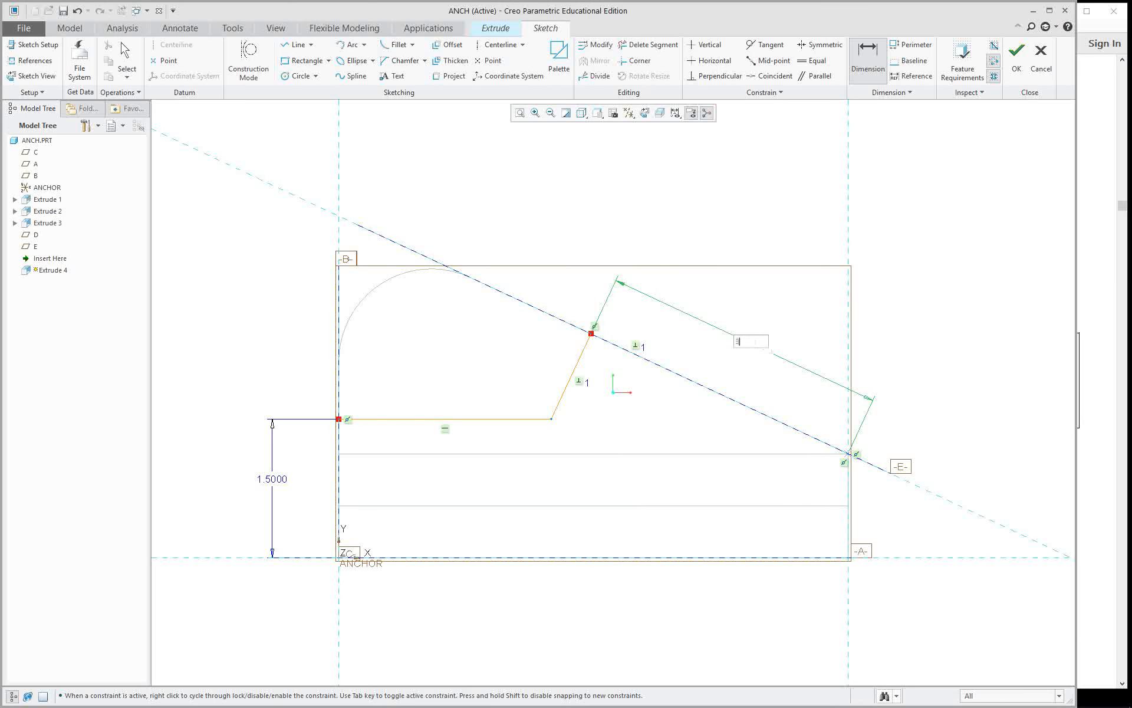
key(Return)
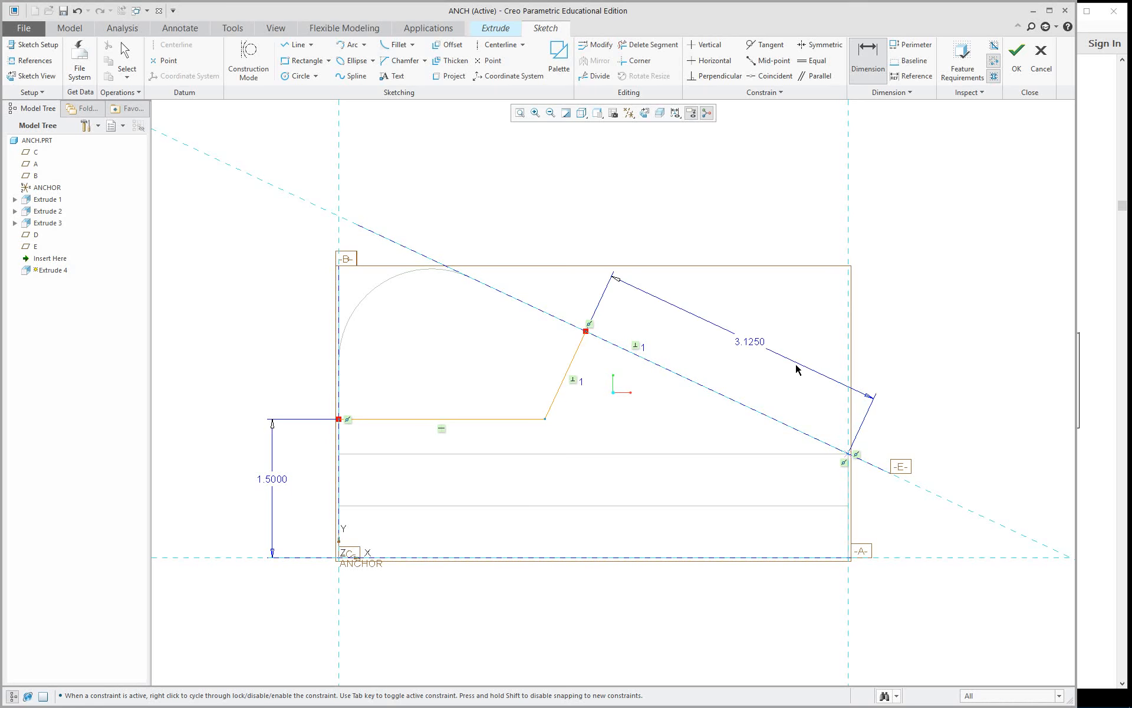
Finish the cut's sketch and switch the model display to Shading With Edges.
mouse_move(772, 402)
middle_down()
mouse_move(737, 408)
mouse_move(766, 342)
mouse_move(731, 374)
mouse_move(743, 354)
mouse_move(717, 371)
middle_up()
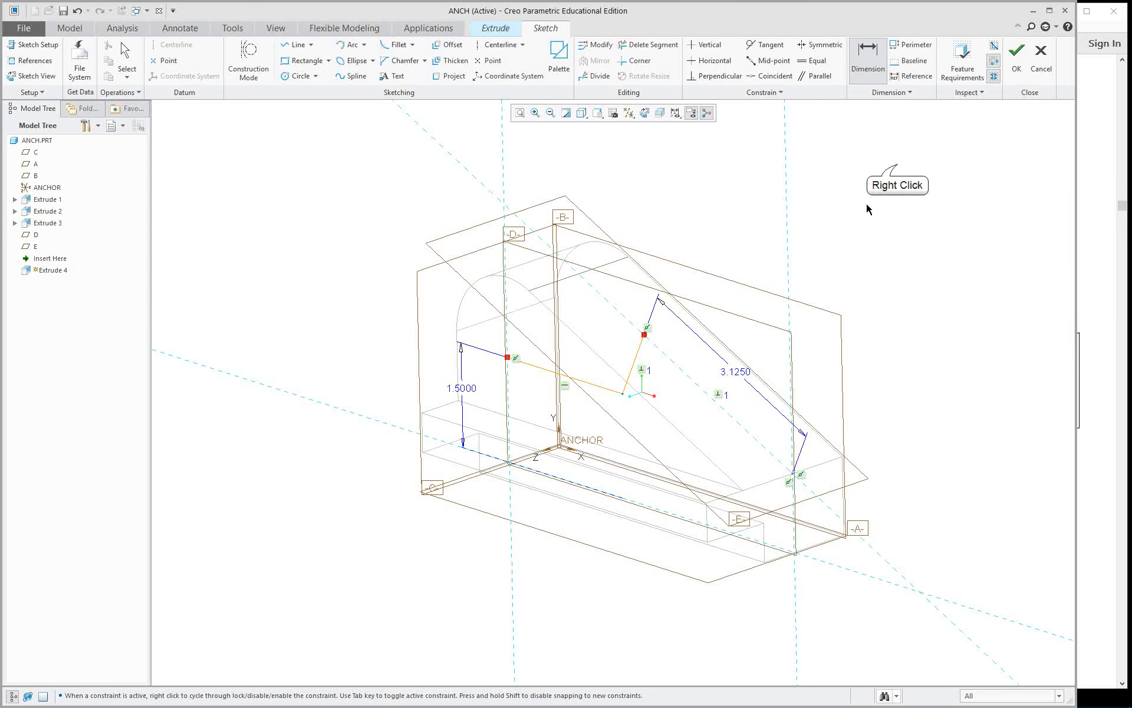
right_click(898, 168)
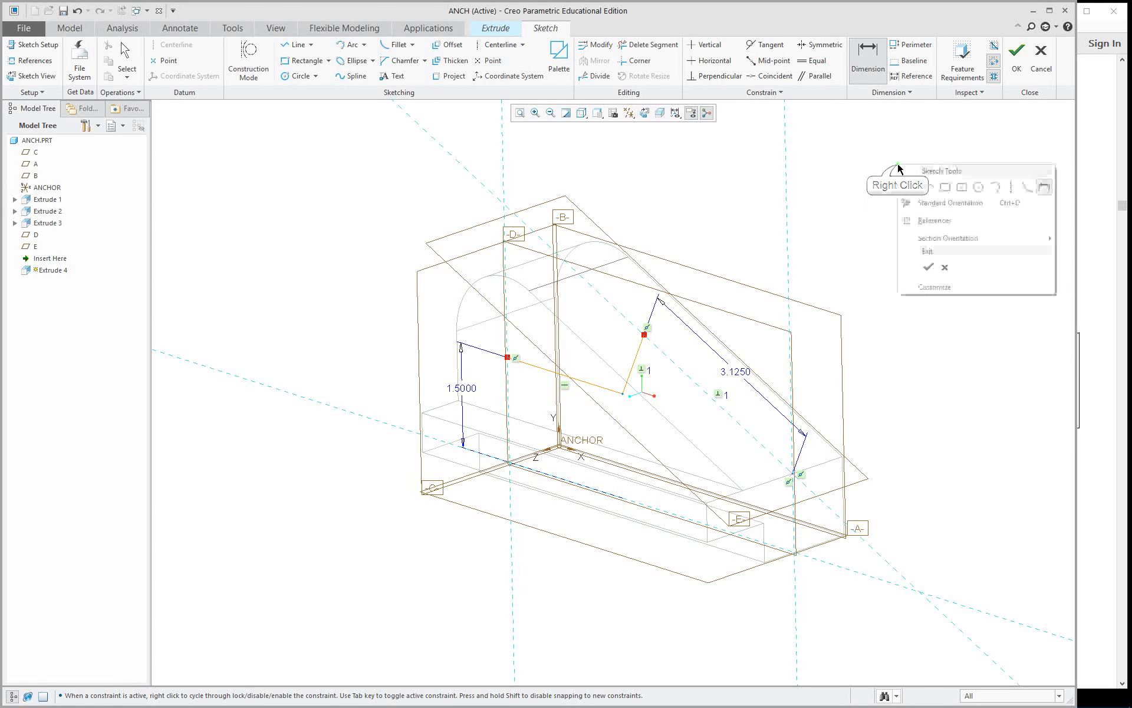
click(928, 268)
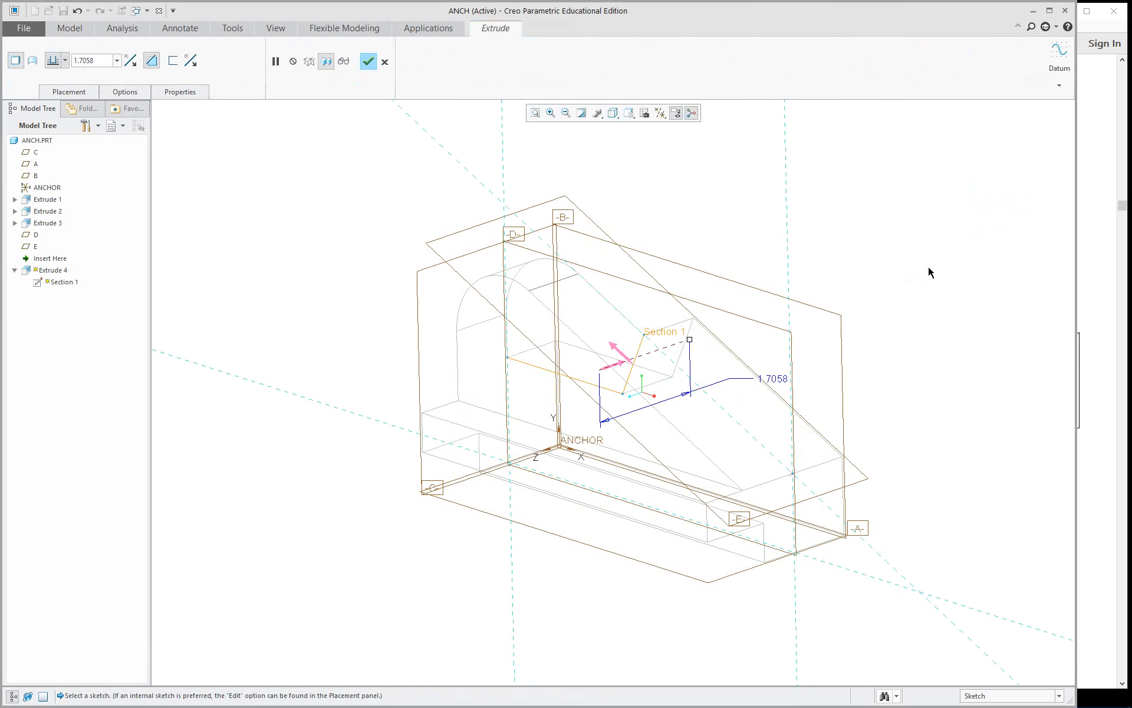
click(612, 112)
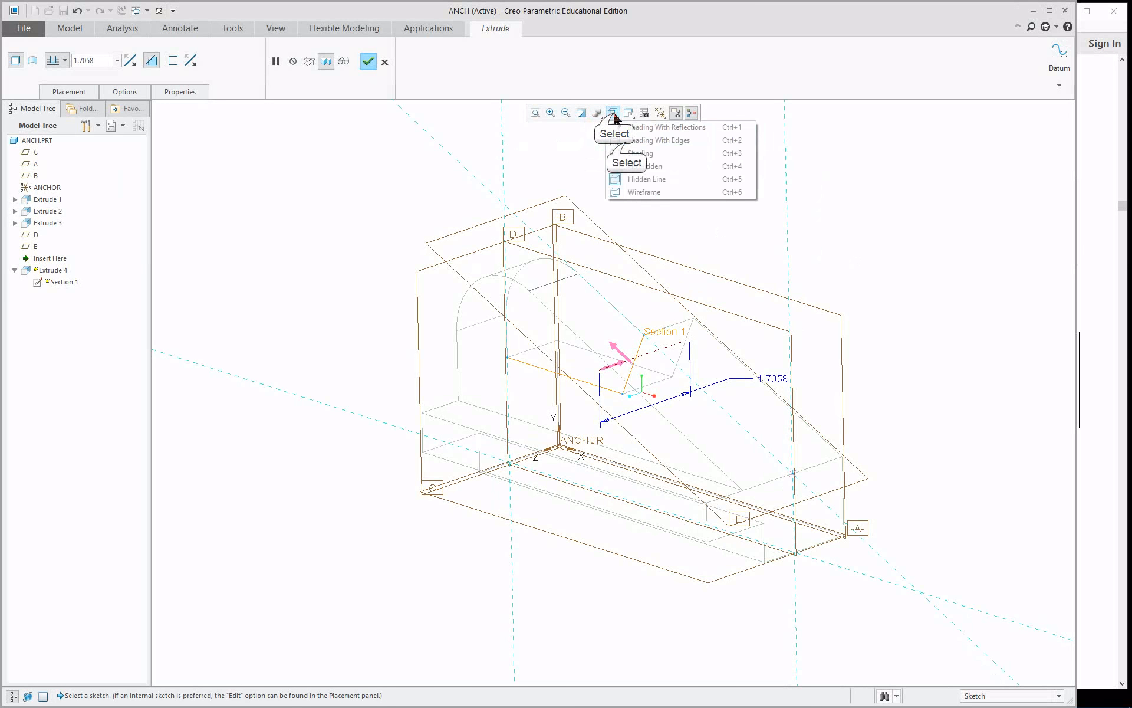
click(625, 143)
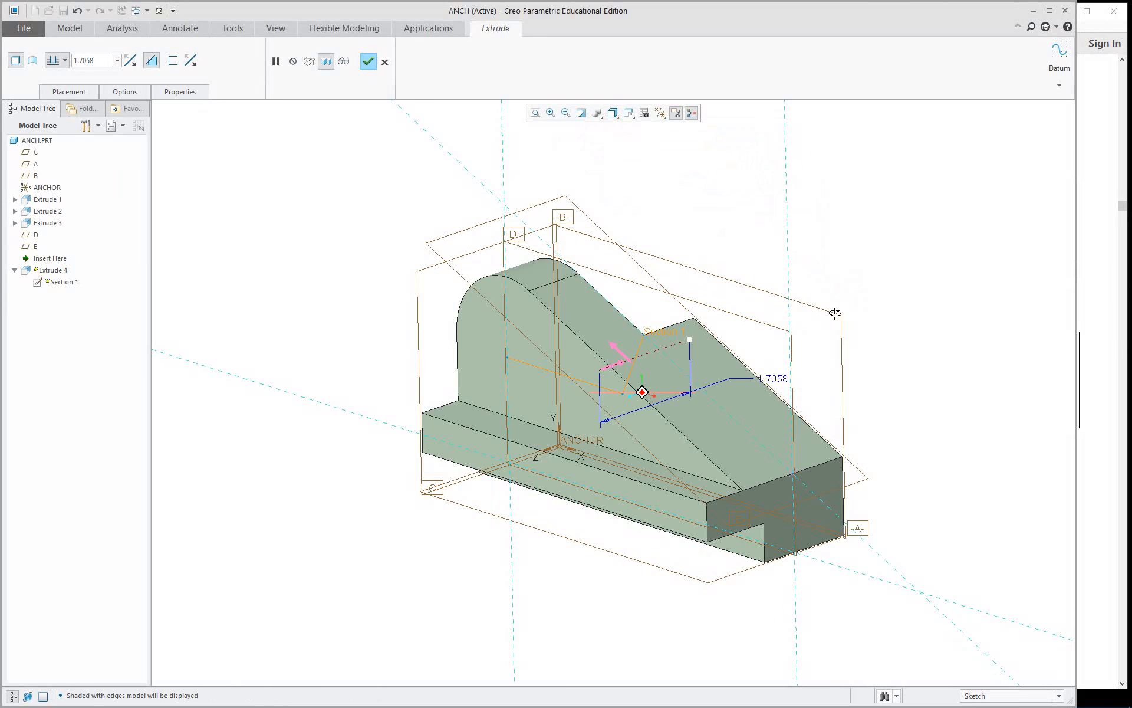
mouse_move(834, 313)
middle_down()
mouse_move(794, 356)
mouse_move(753, 253)
mouse_move(811, 331)
mouse_move(827, 324)
middle_up()
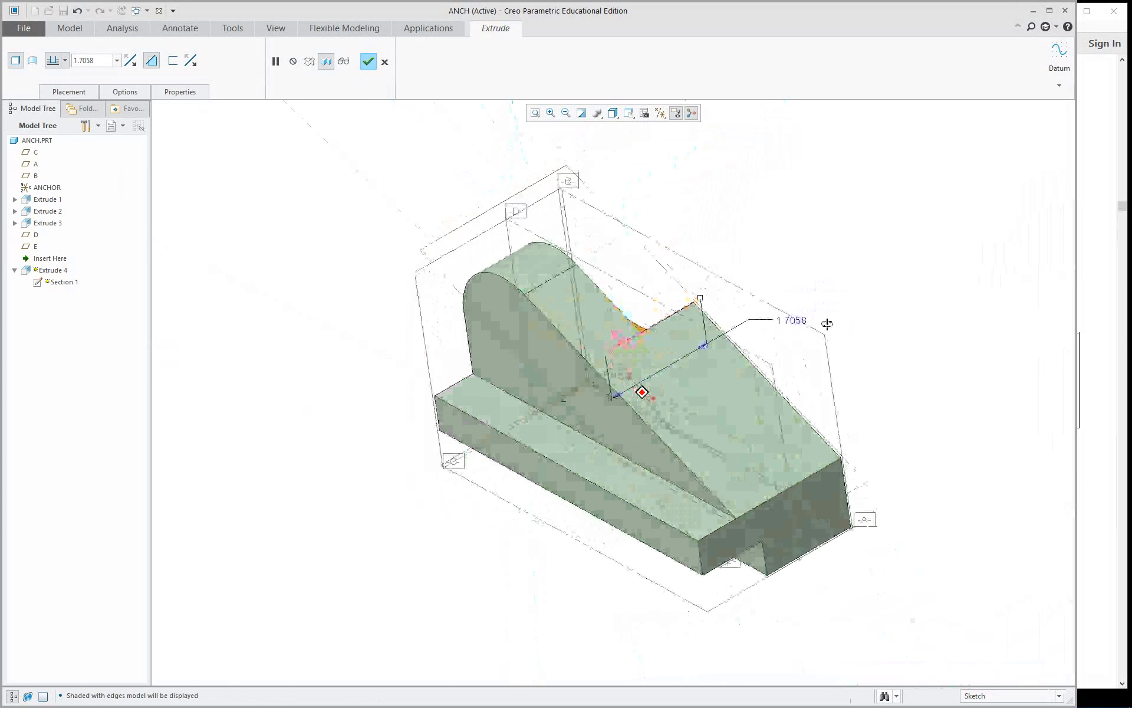
Change the cut's depth option from its depth handle to Symmetric about the sketch plane.
right_click(278, 149)
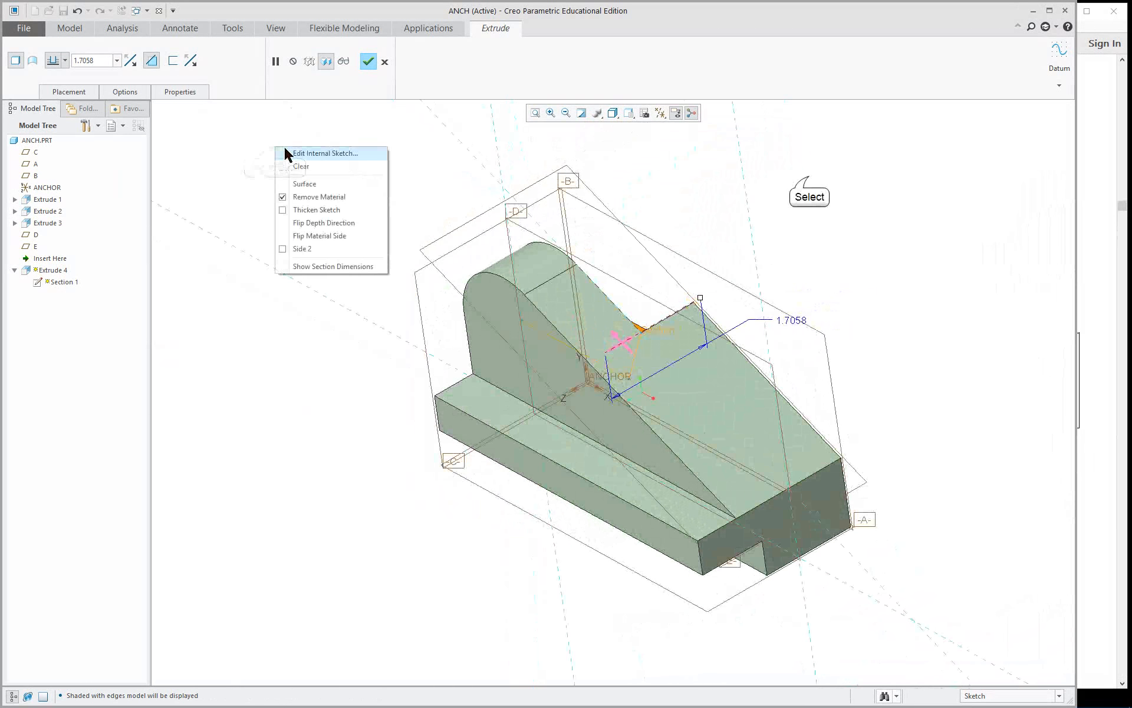
right_click(700, 298)
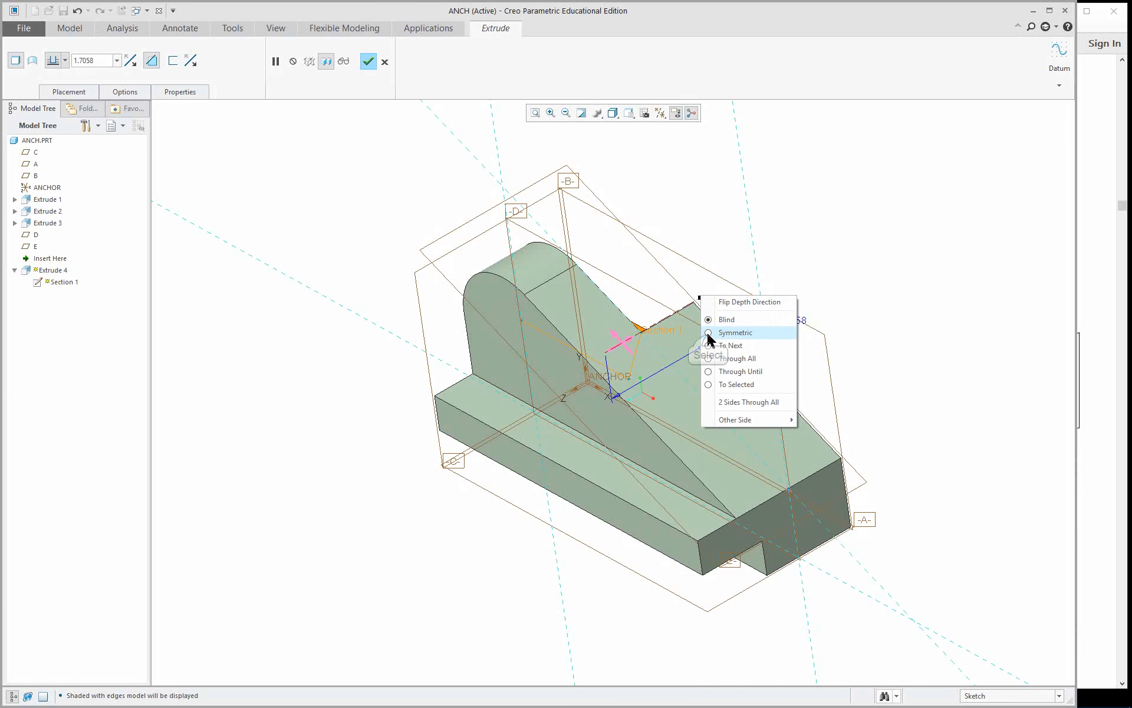
click(707, 333)
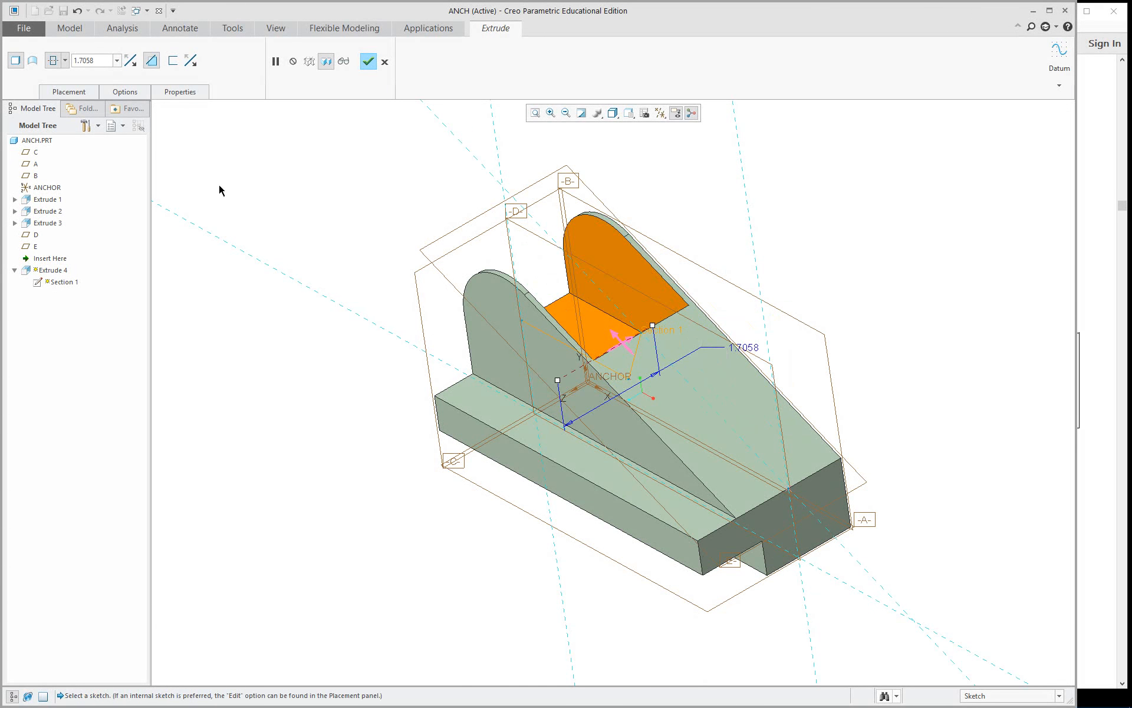
click(67, 61)
click(266, 139)
Set the symmetric cut's depth to 0.75 and complete the extrude feature.
double_click(743, 348)
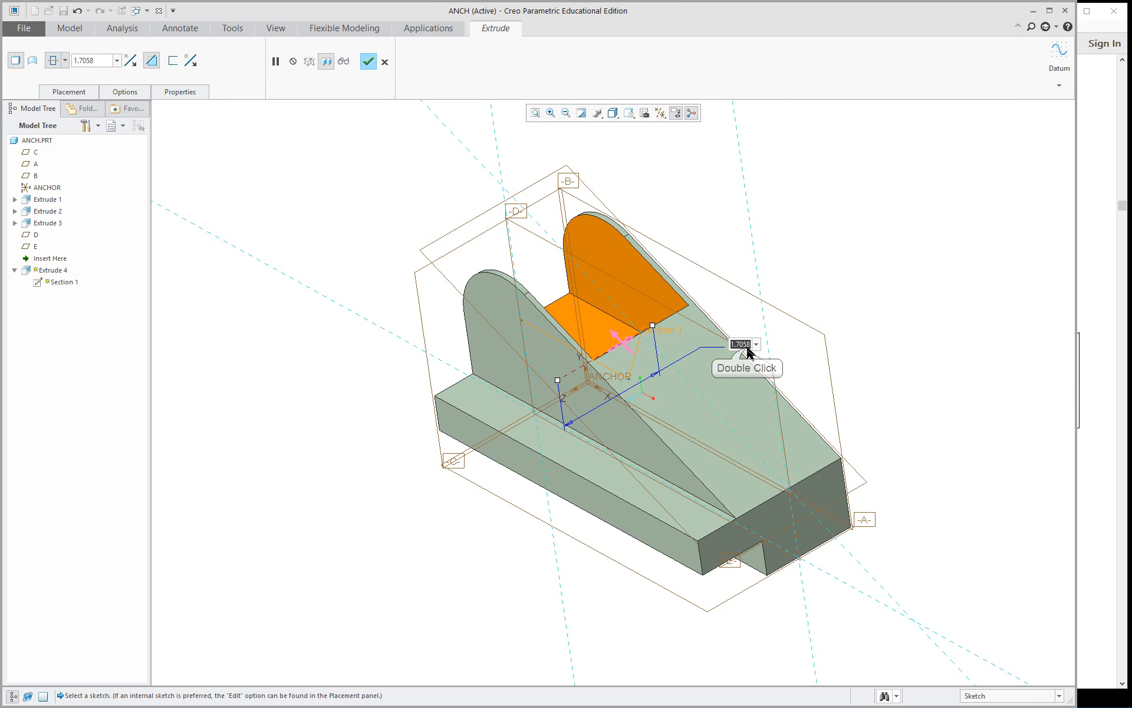
text(.75)
key(Return)
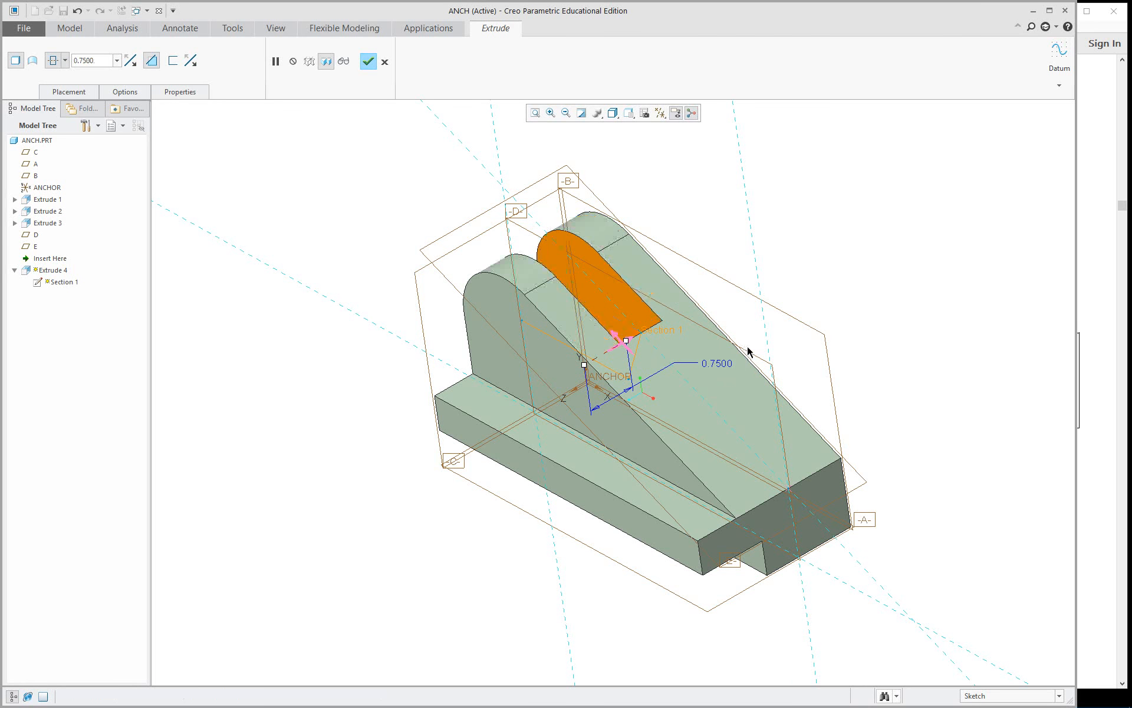
mouse_move(548, 362)
middle_down()
mouse_move(619, 294)
mouse_move(590, 330)
mouse_move(519, 366)
mouse_move(567, 337)
middle_up()
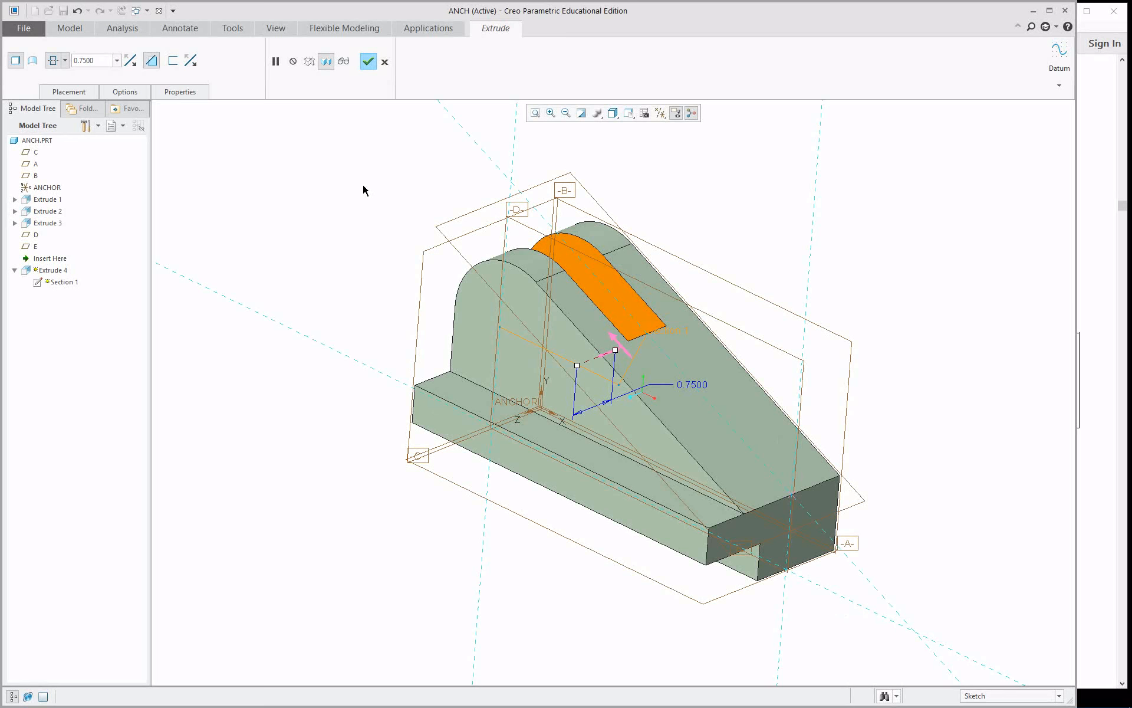
click(369, 61)
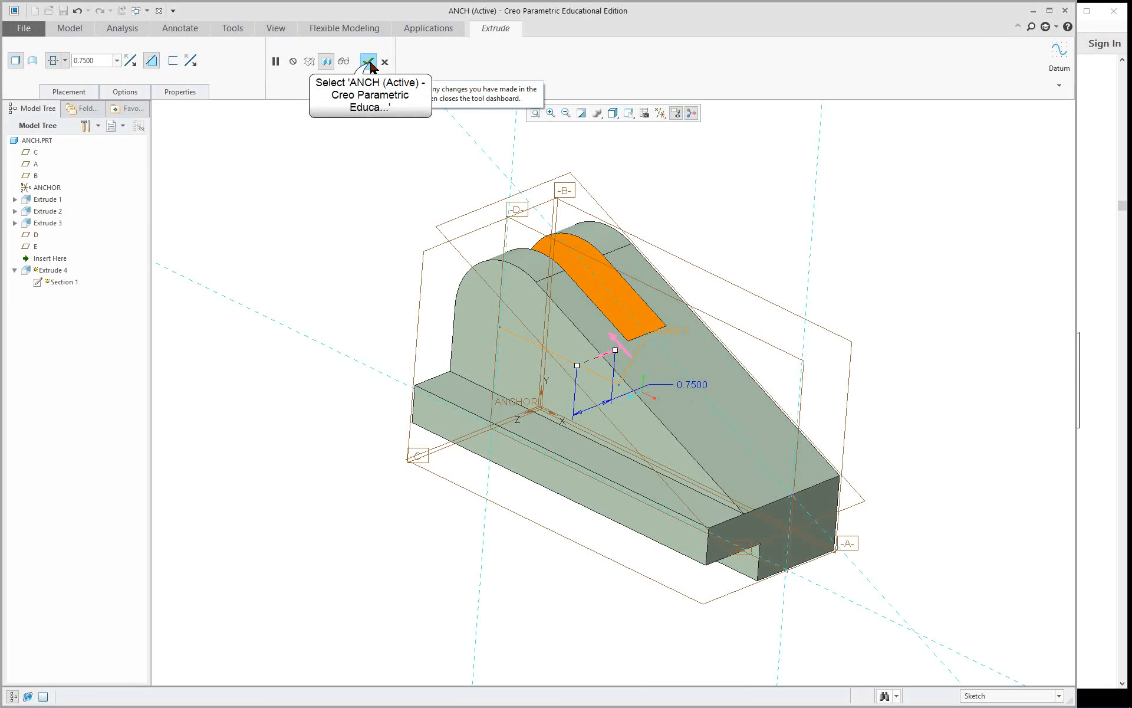
Choose the ptc-std-gold-polished appearance from the standard metals library and select the surfaces of the new upper cut for it.
middle_drag(387, 199, 365, 238)
click(274, 29)
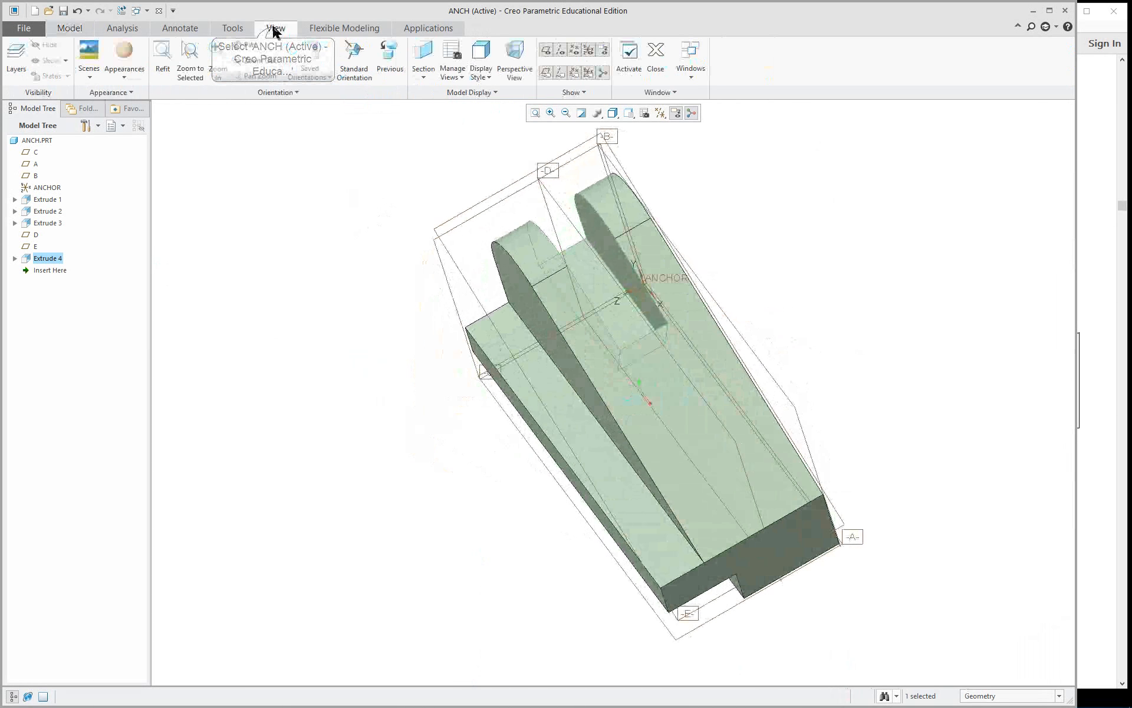
click(124, 59)
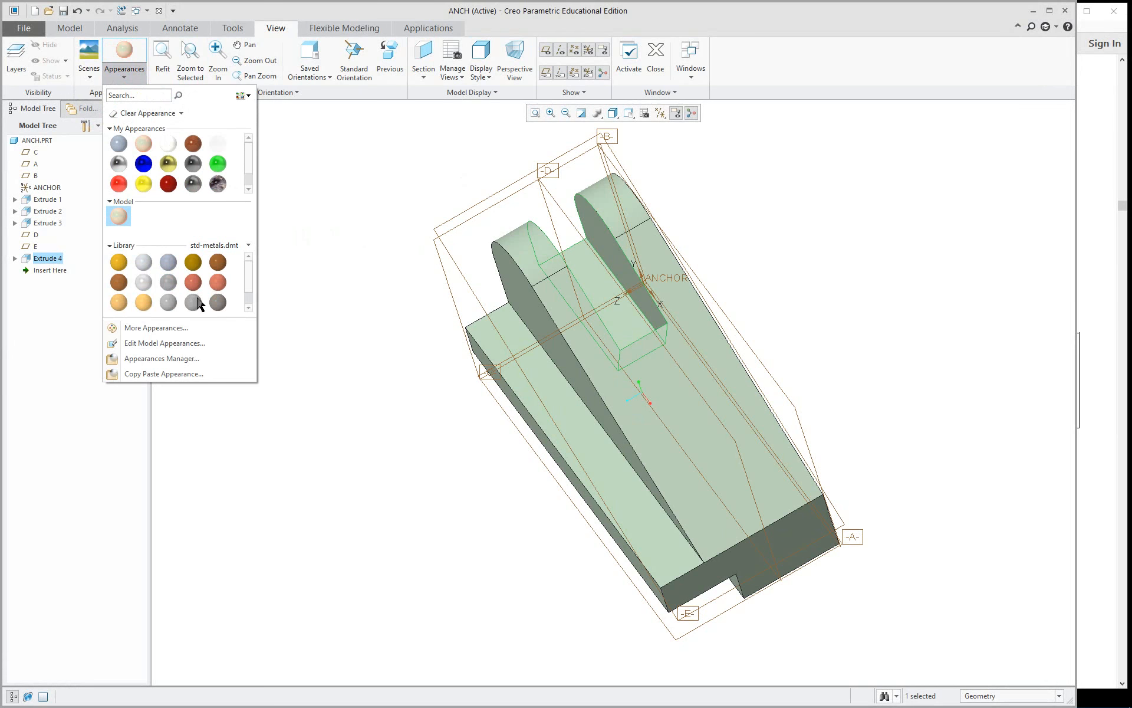
click(144, 302)
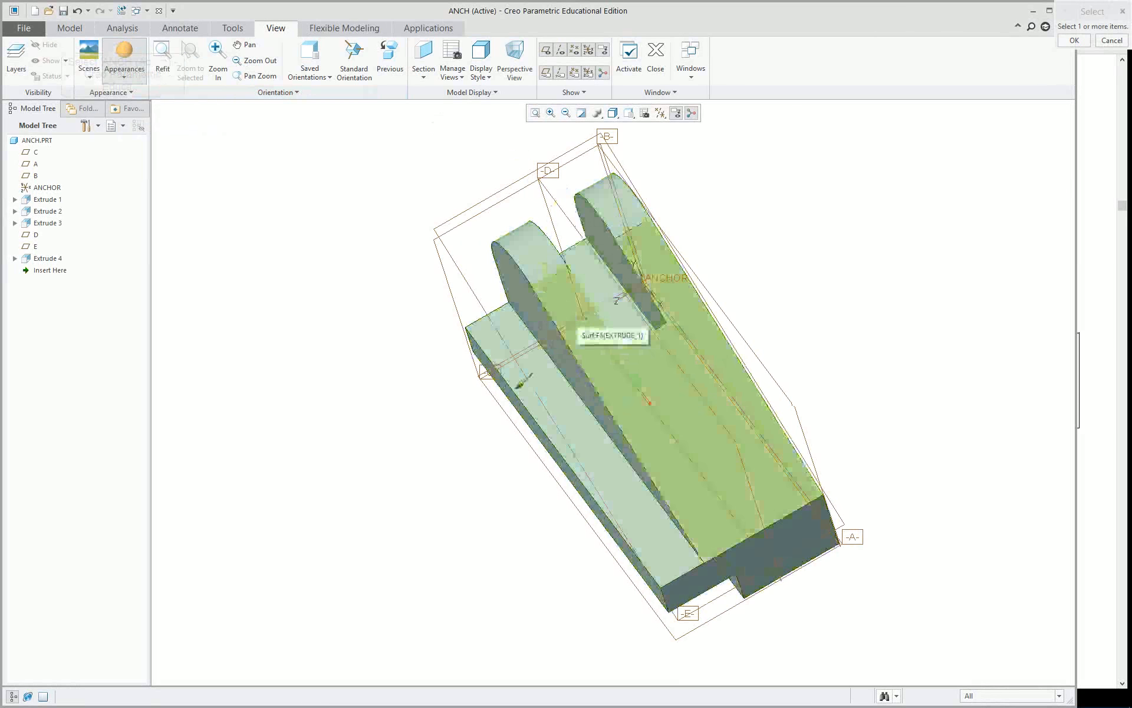
click(606, 244)
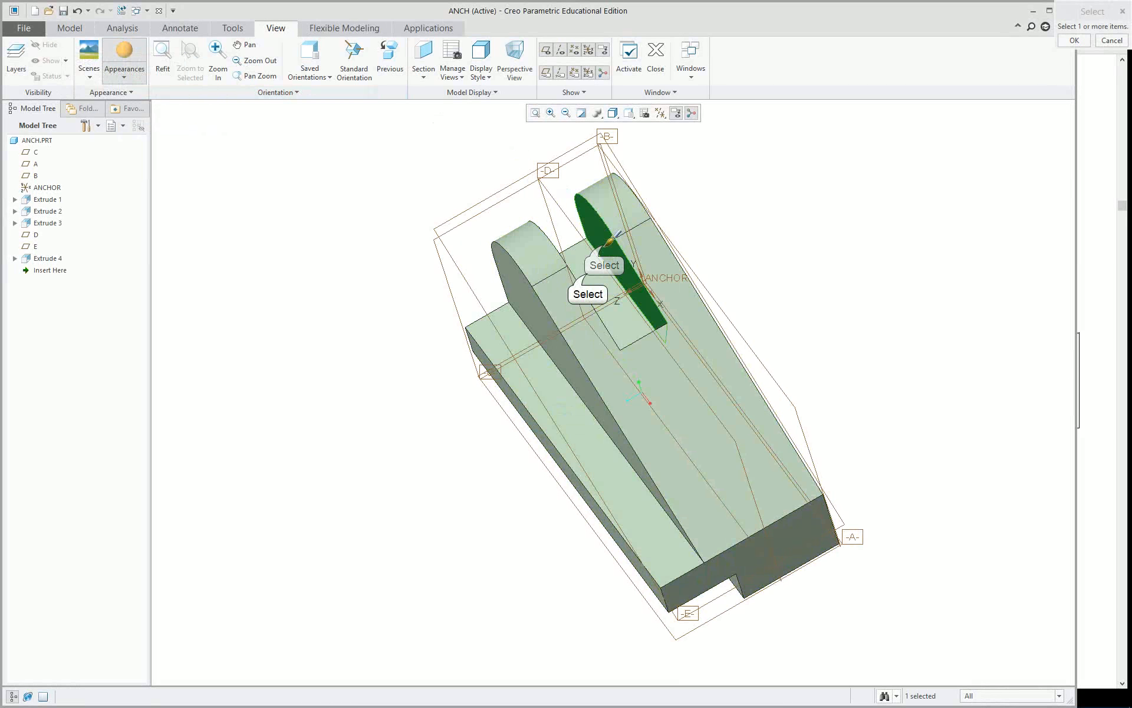
ctrl+click(588, 273)
middle_drag(536, 309, 531, 342)
ctrl+click(570, 238)
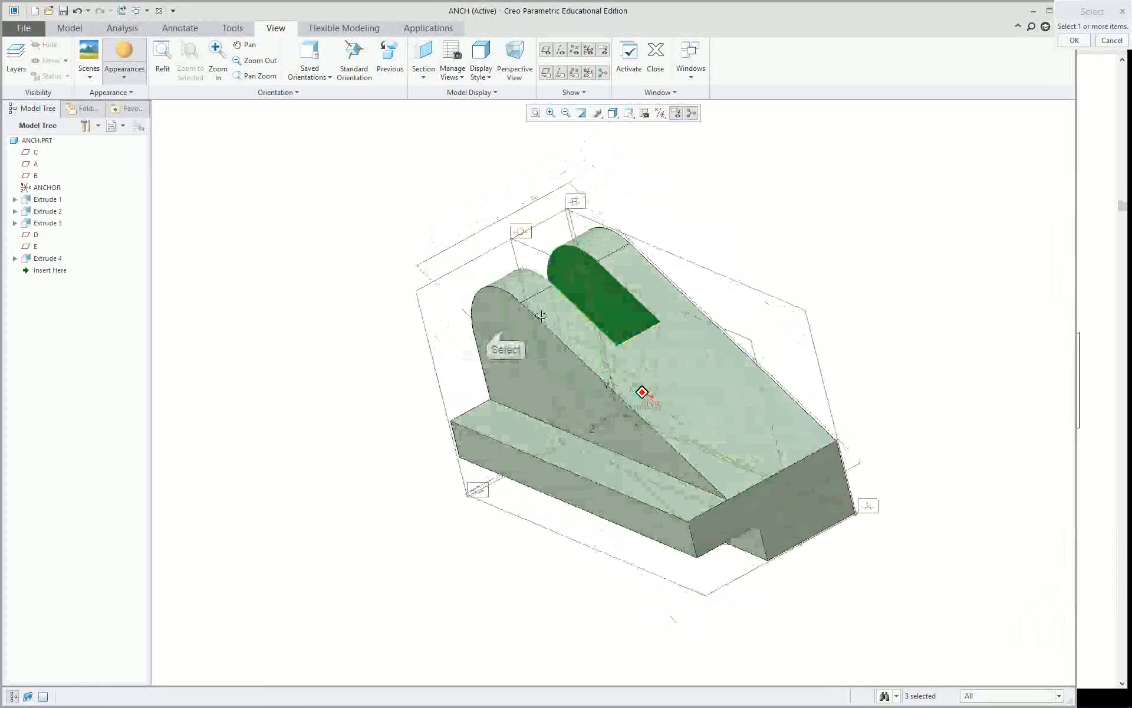
Add the vertical side face, the ledge's top face and the bottom notch's two surfaces to the selection, and apply the gold appearance.
ctrl+click(569, 356)
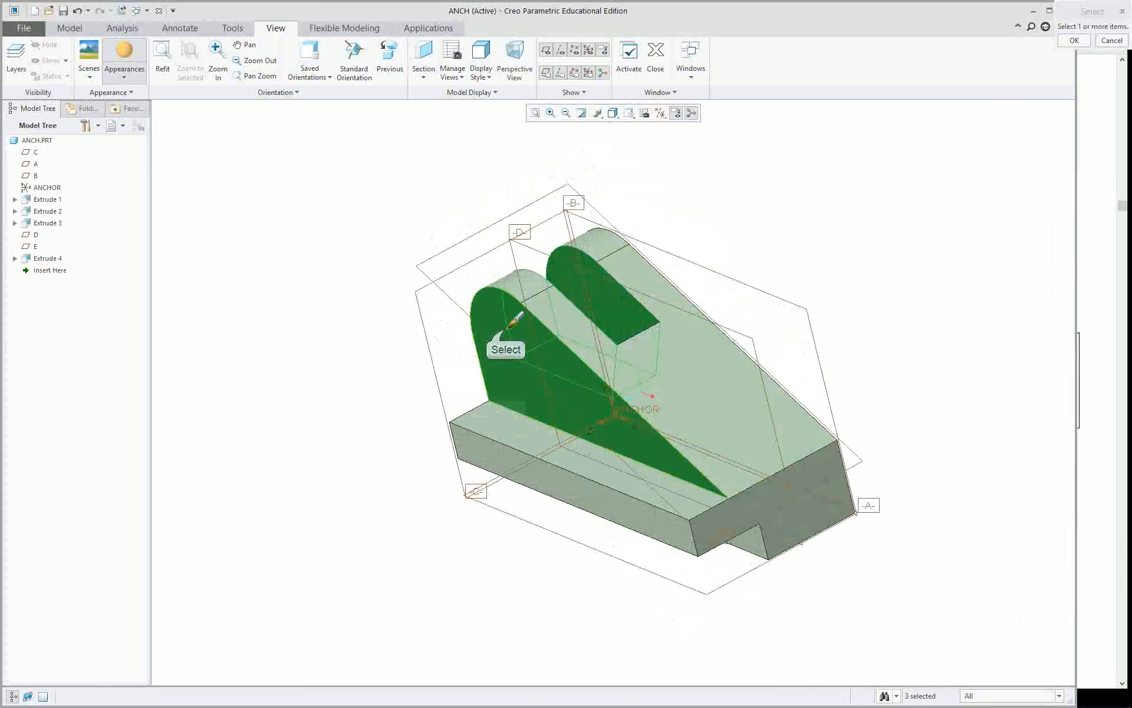
ctrl+click(497, 418)
middle_drag(497, 419, 411, 423)
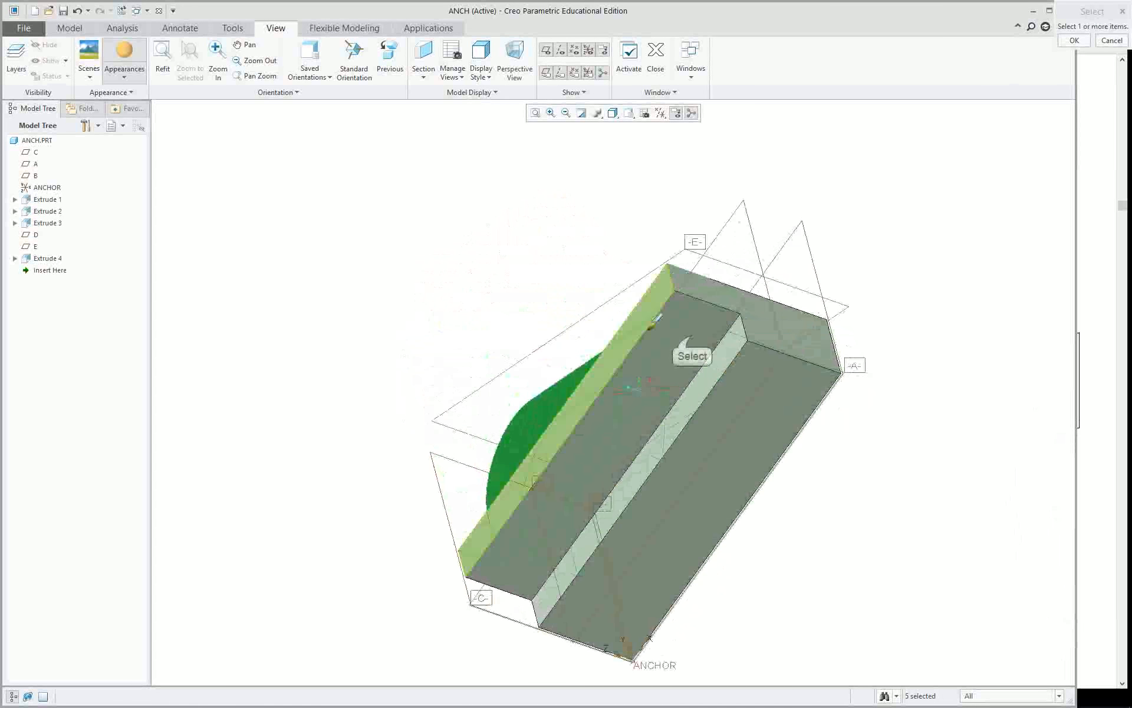
ctrl+click(715, 359)
ctrl+click(720, 364)
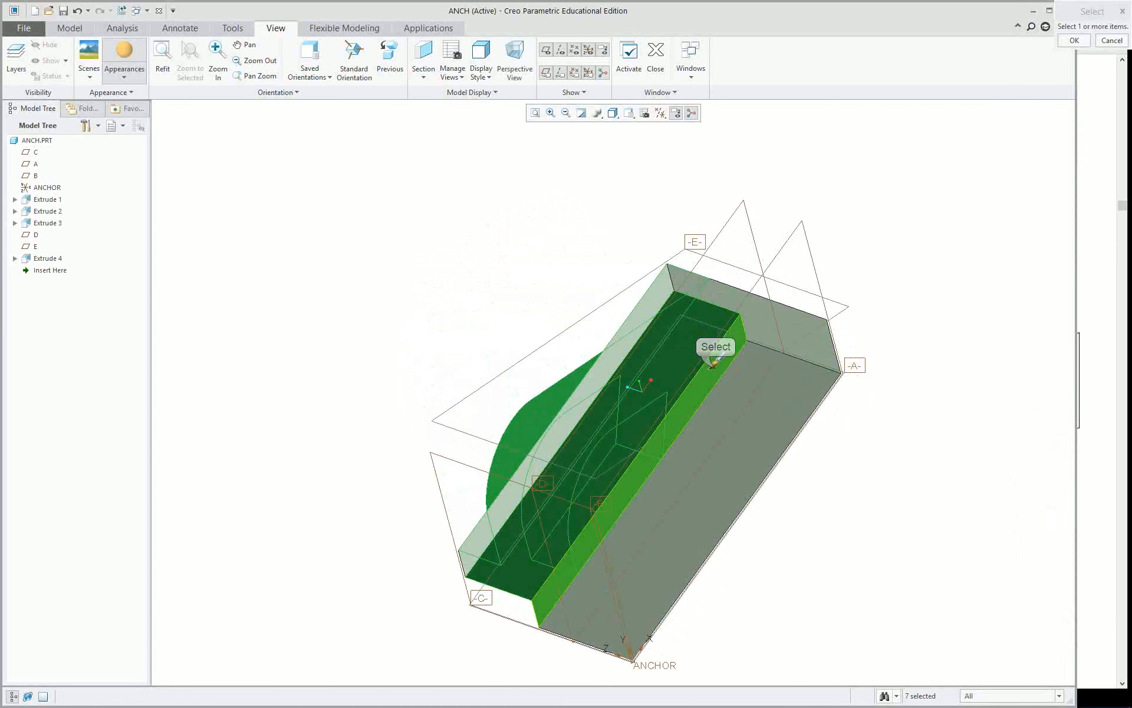
middle_drag(498, 306, 493, 413)
middle_click(456, 402)
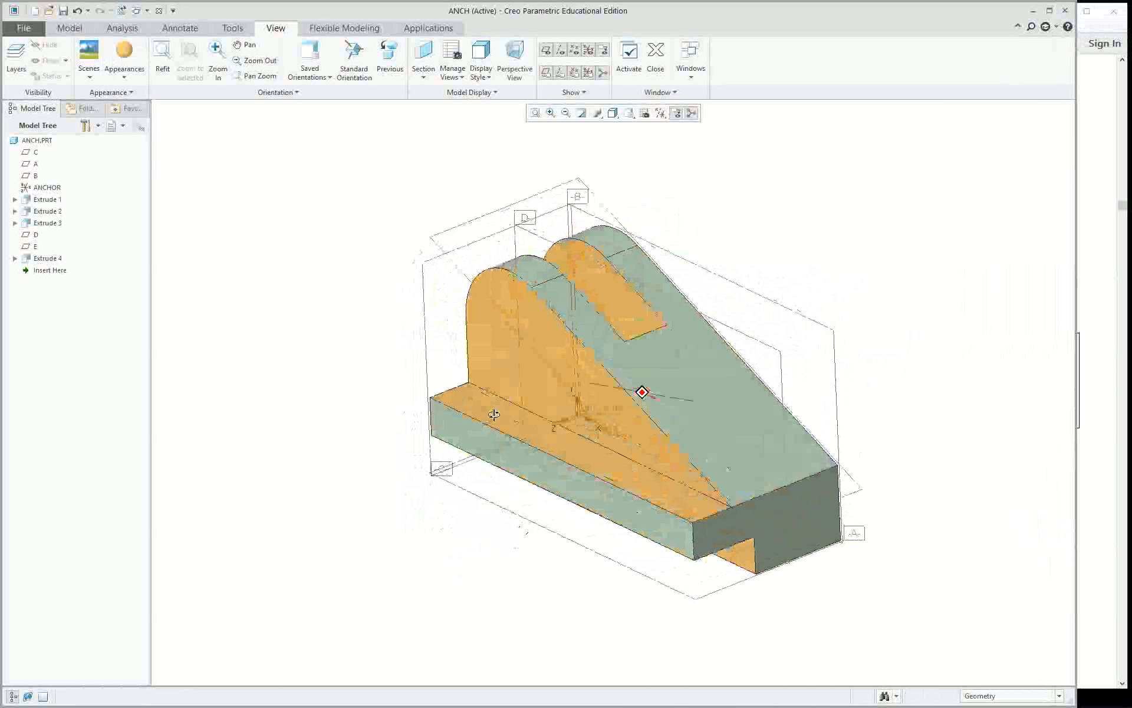
Edit the model's gold appearance and set its transparency to 26.
scroll(929, 369, down, 2)
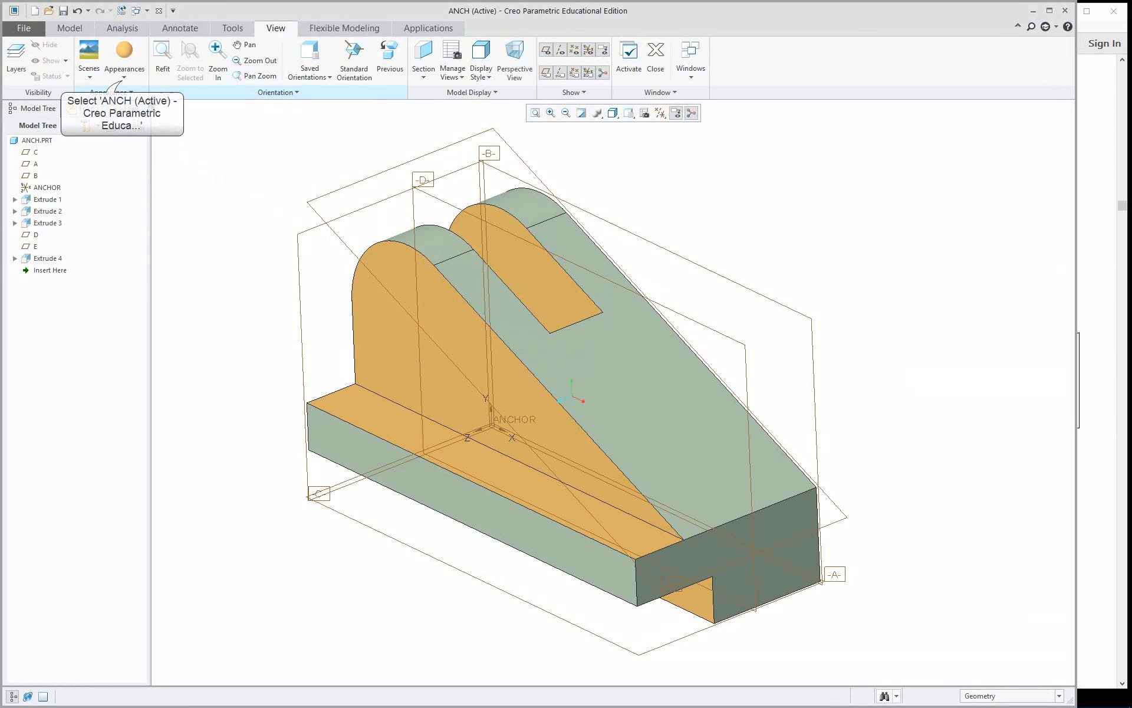
click(123, 70)
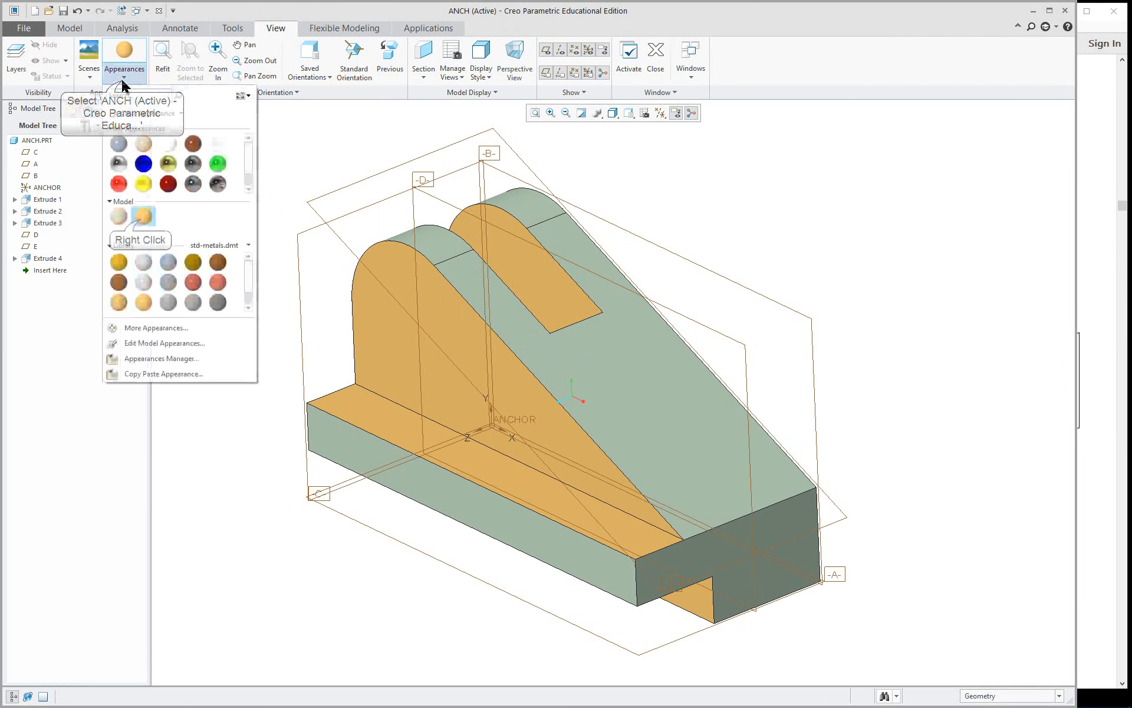
right_click(143, 217)
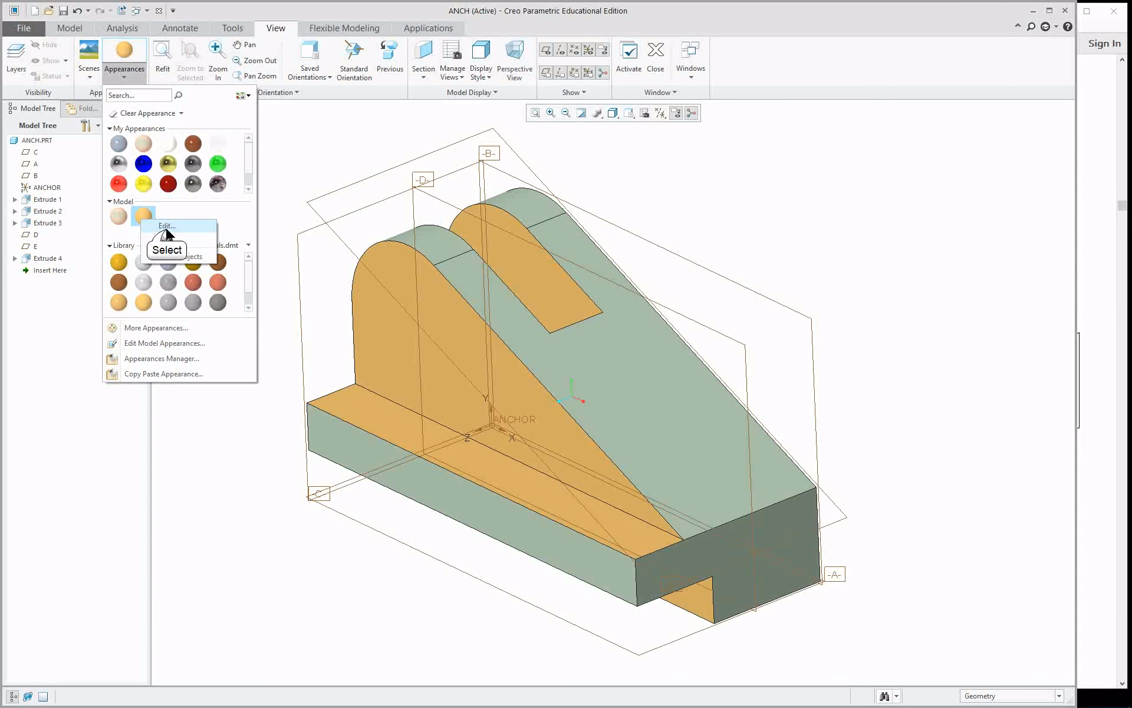
click(167, 227)
click(90, 430)
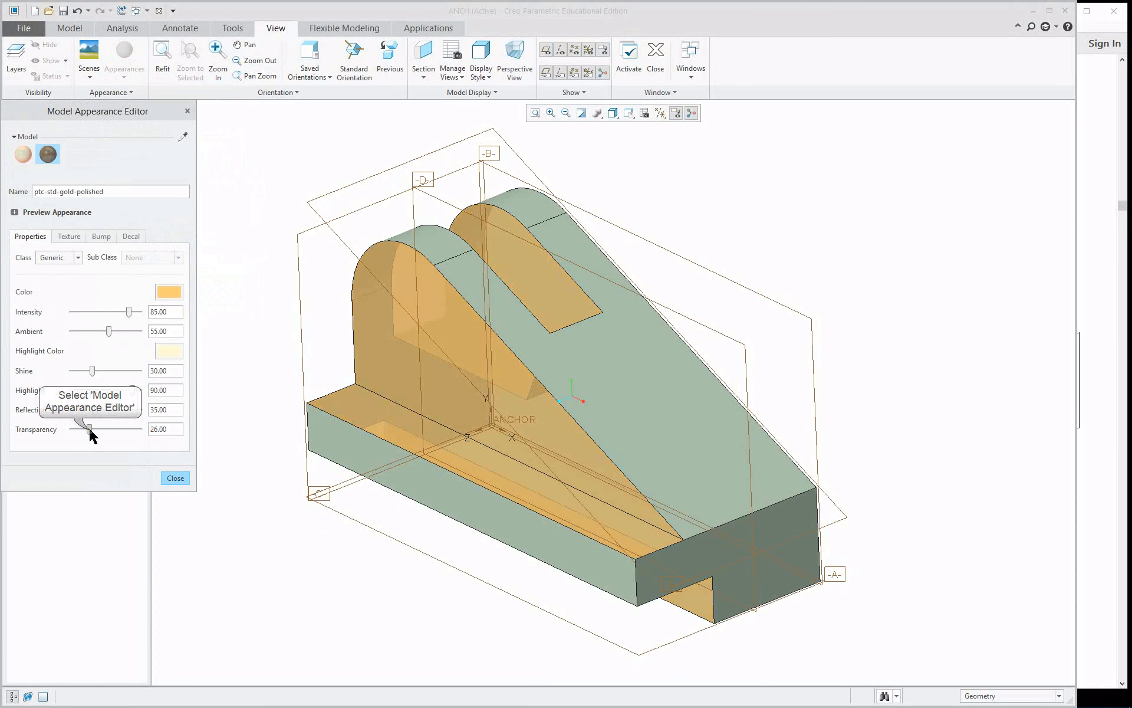
Set the gold appearance's transparency to 20 and close the appearance editor.
drag(89, 430, 84, 429)
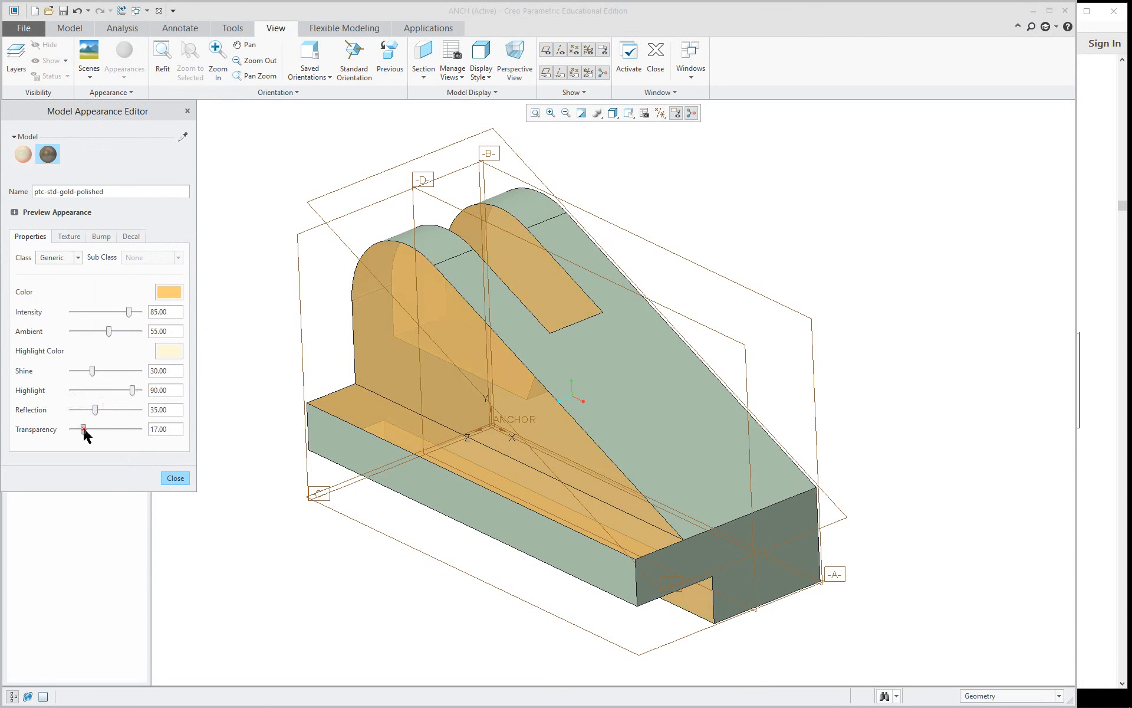
click(172, 478)
mouse_move(324, 571)
middle_down()
mouse_move(397, 515)
mouse_move(323, 574)
mouse_move(331, 564)
middle_up()
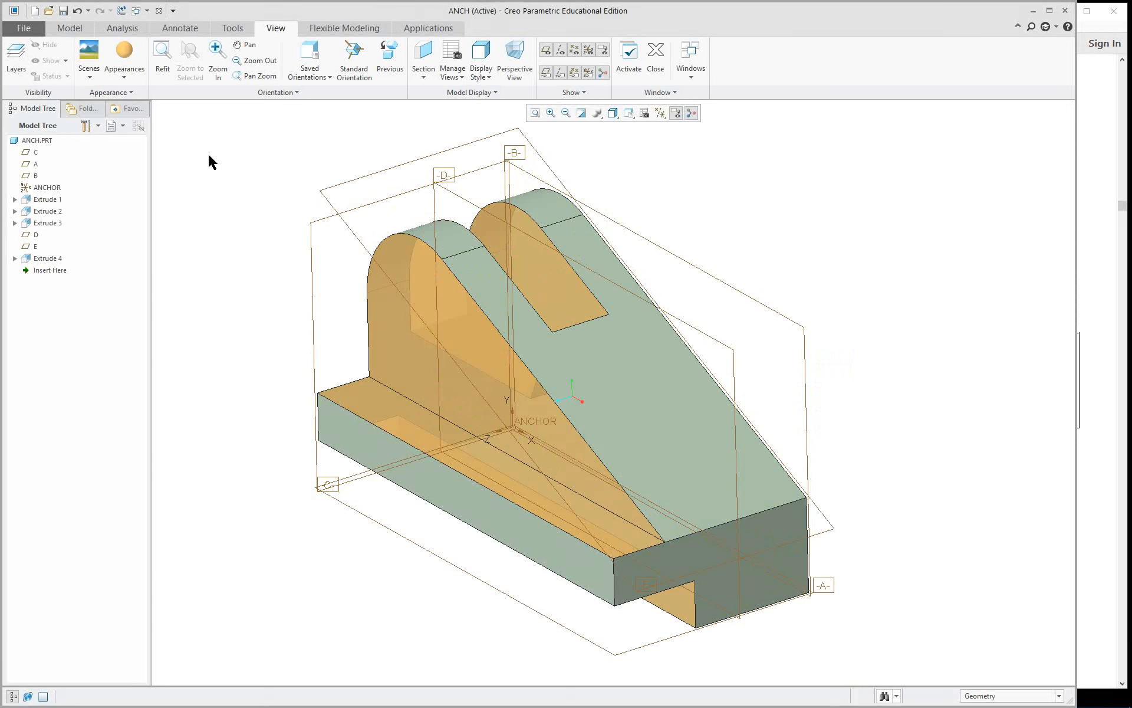
Start a hole on the angled face and attach its offset references to datum B and the face's lower edge.
click(71, 28)
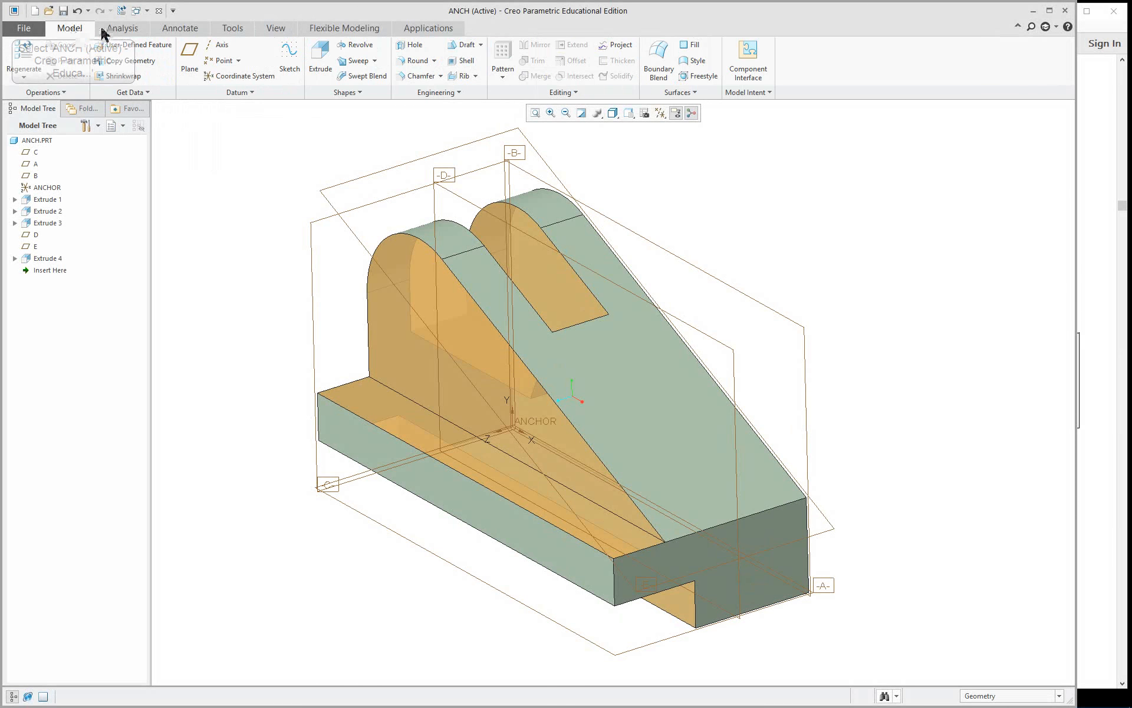
click(623, 403)
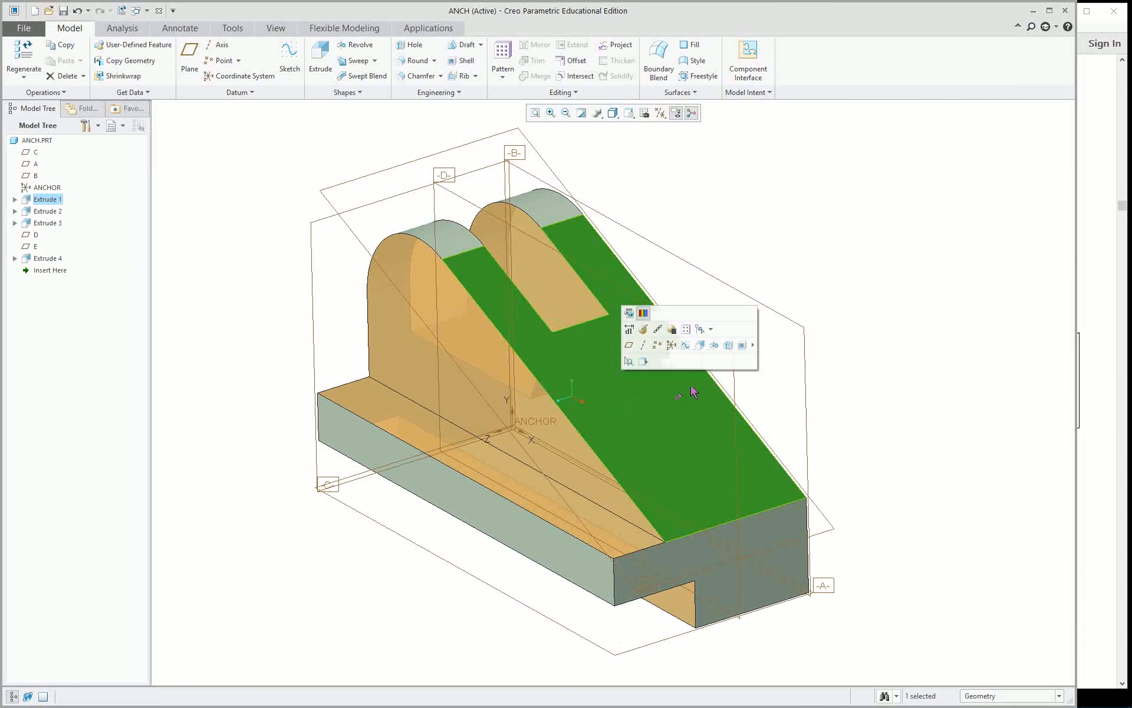
click(730, 347)
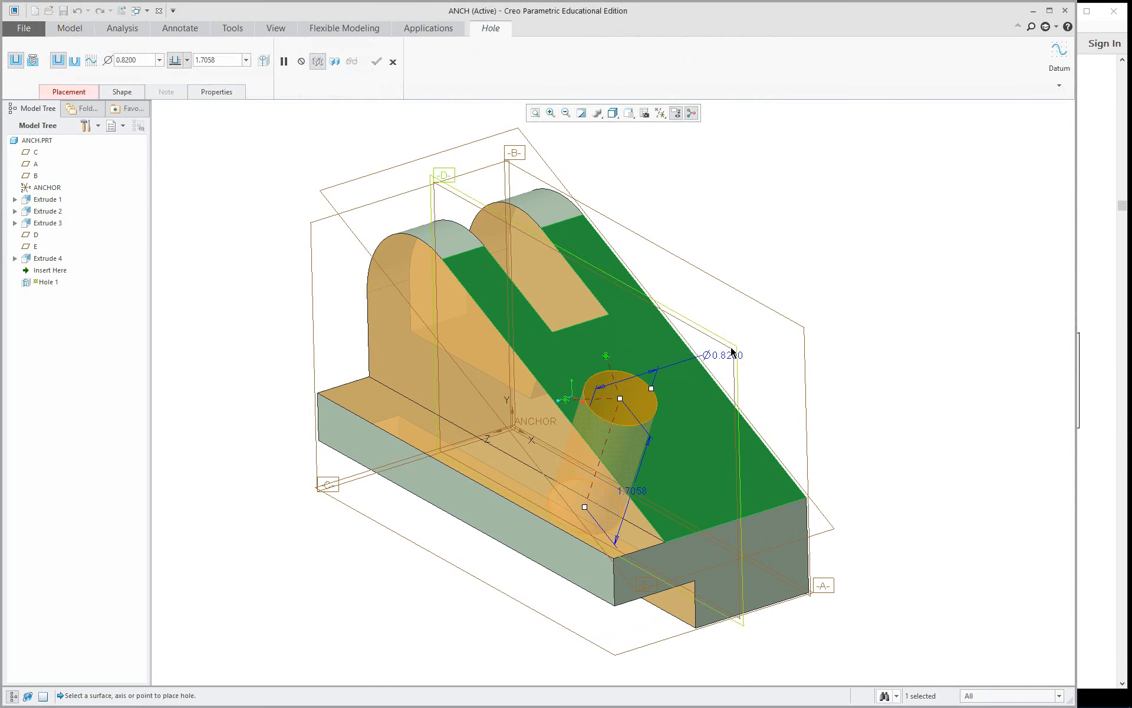
mouse_move(630, 403)
mouse_down()
mouse_move(664, 390)
mouse_move(696, 348)
mouse_move(643, 393)
mouse_move(652, 395)
mouse_up()
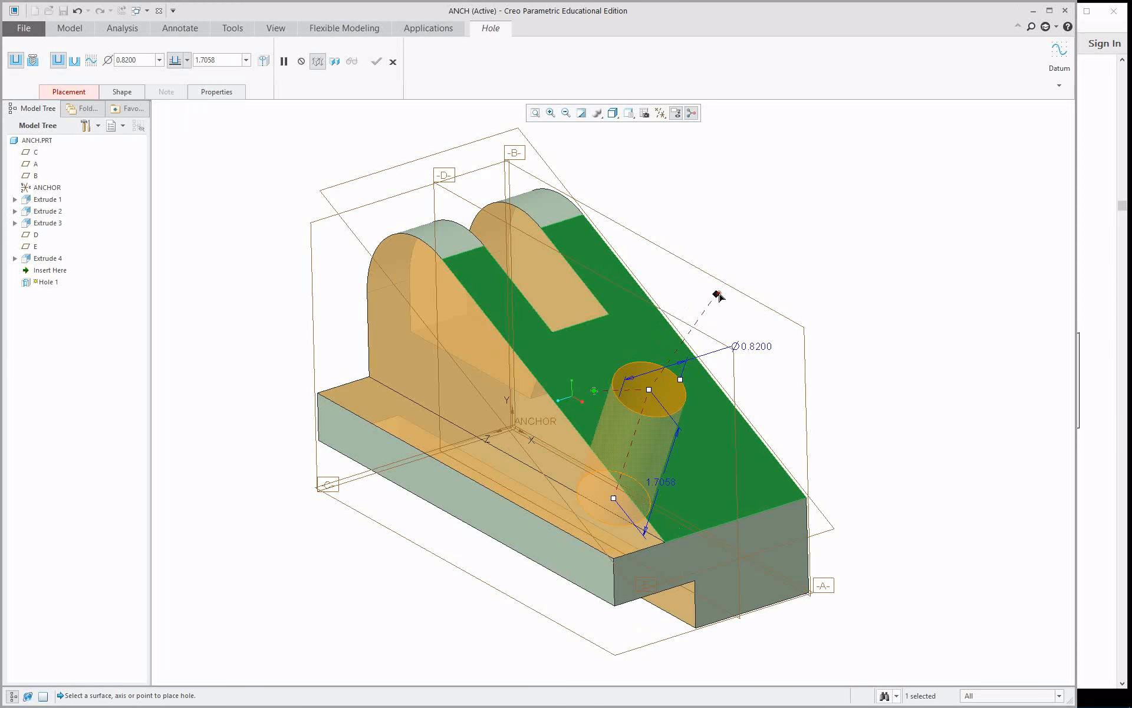
drag(718, 294, 735, 287)
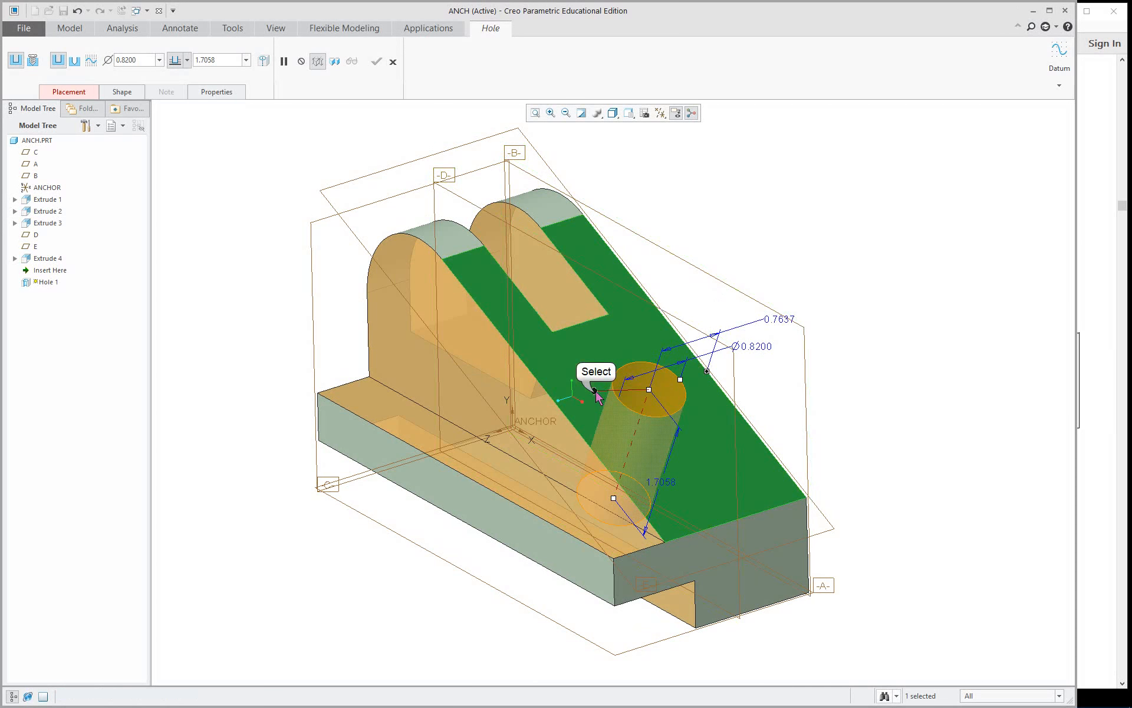
drag(596, 394, 738, 504)
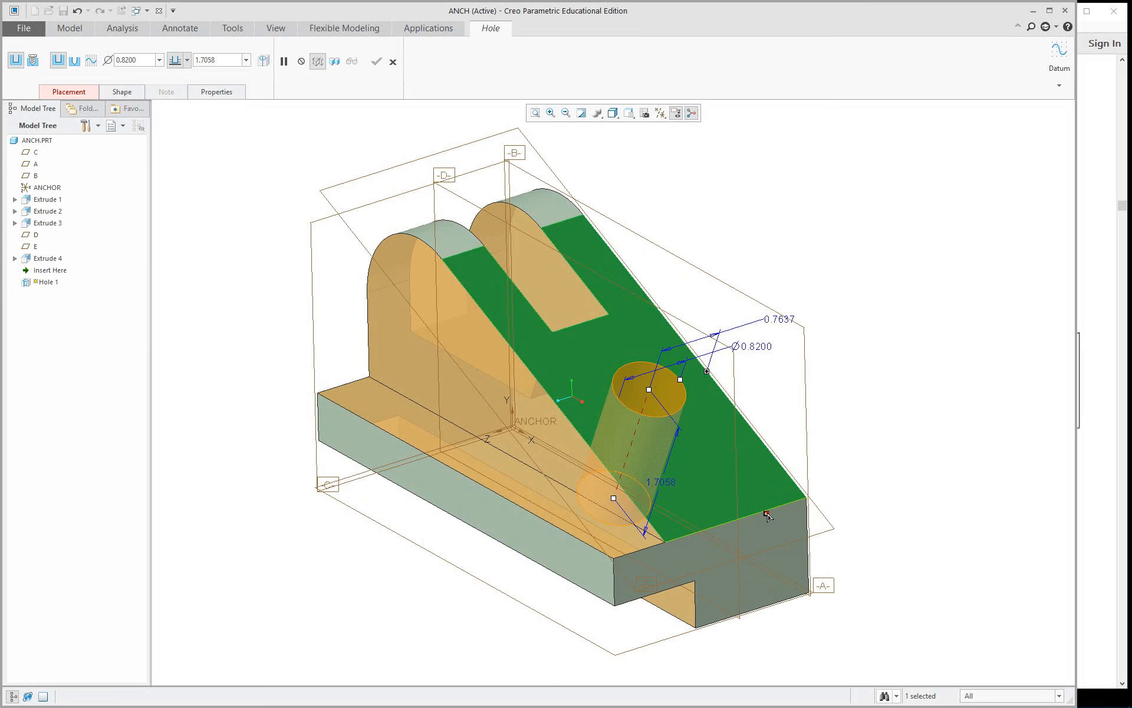
drag(774, 510, 774, 512)
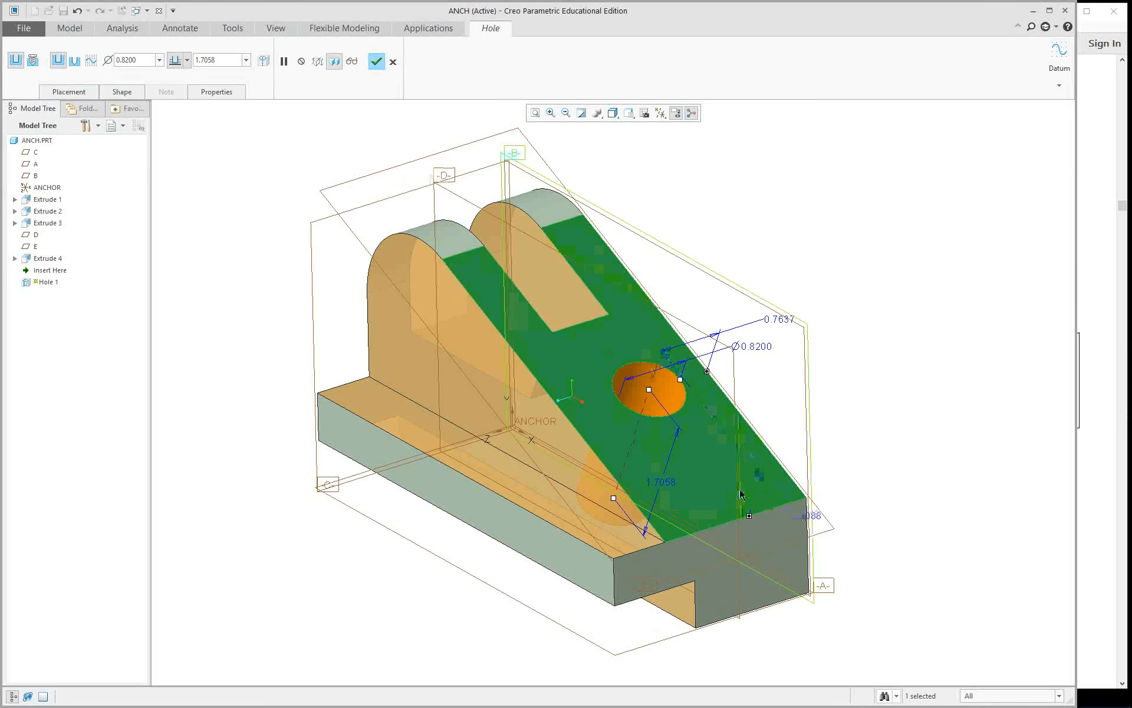
Check the hole's placement settings for its placement surface and two offset references.
click(69, 91)
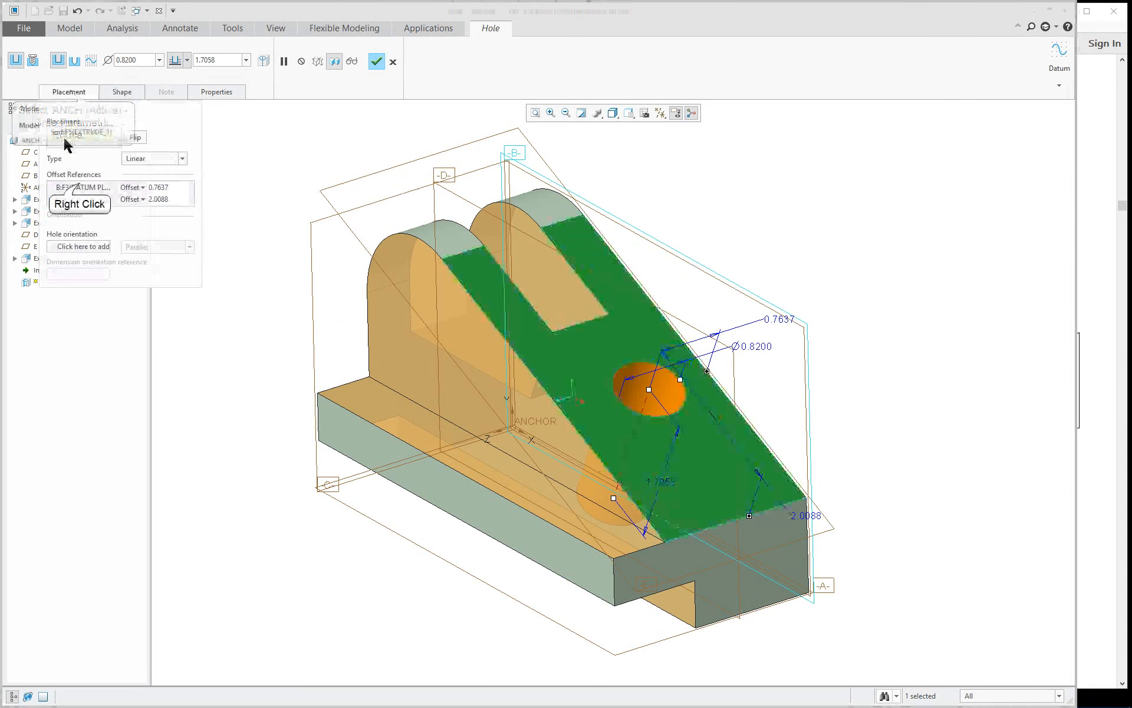
right_click(81, 187)
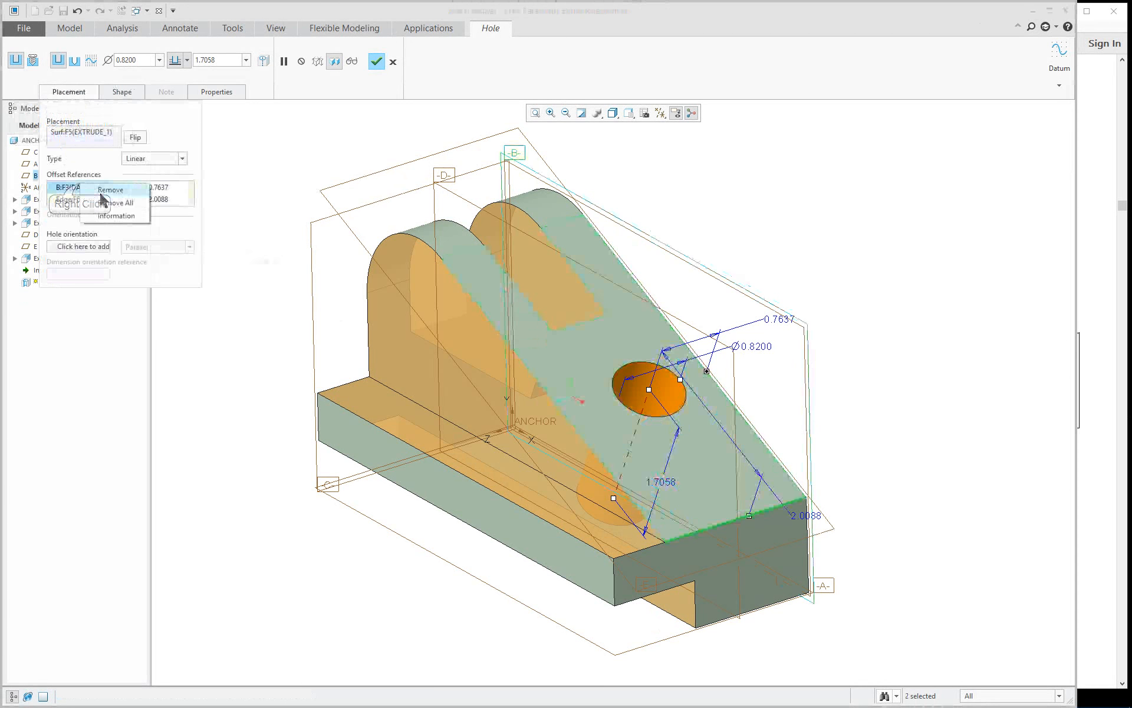
click(264, 245)
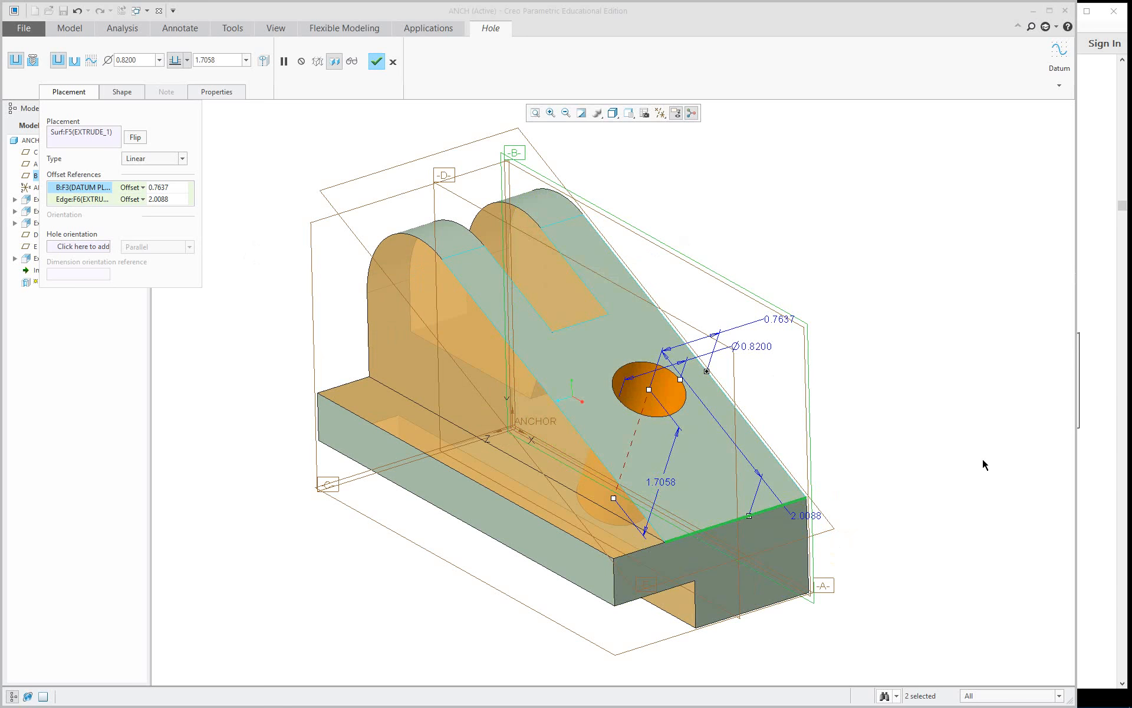
Switch to the PDF guide in Adobe Acrobat Reader and examine the angled-face hole's placement instructions and dimensions around Figure 5.14.
click(1101, 440)
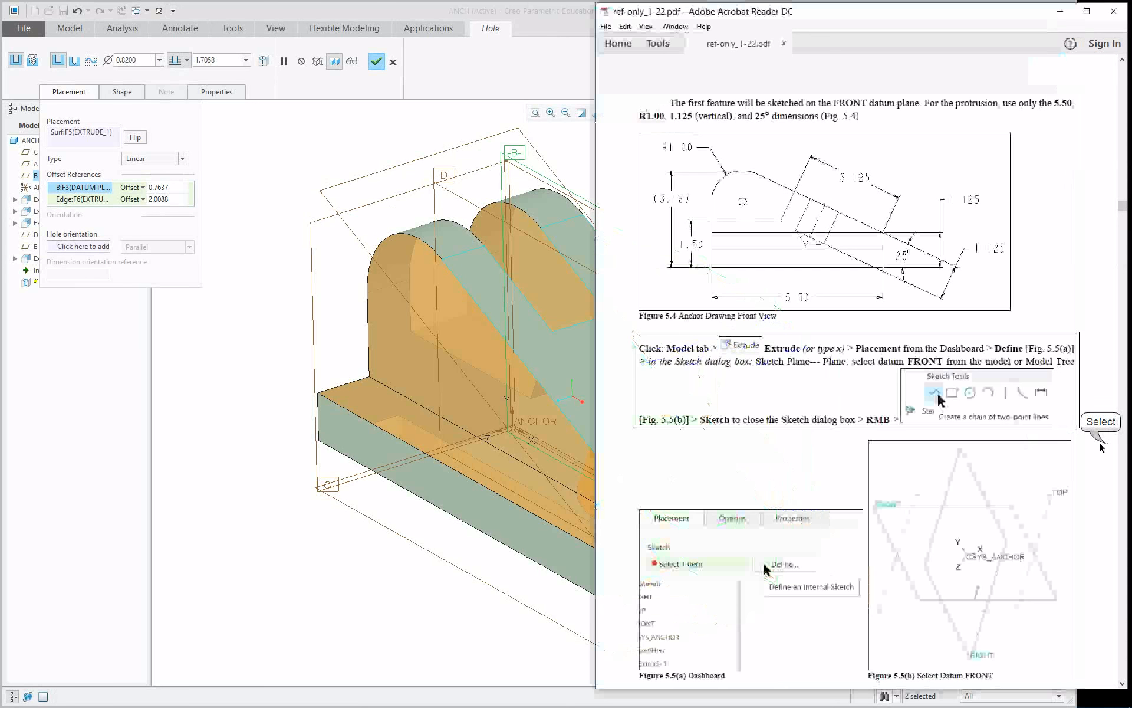
scroll(975, 465, down, 1)
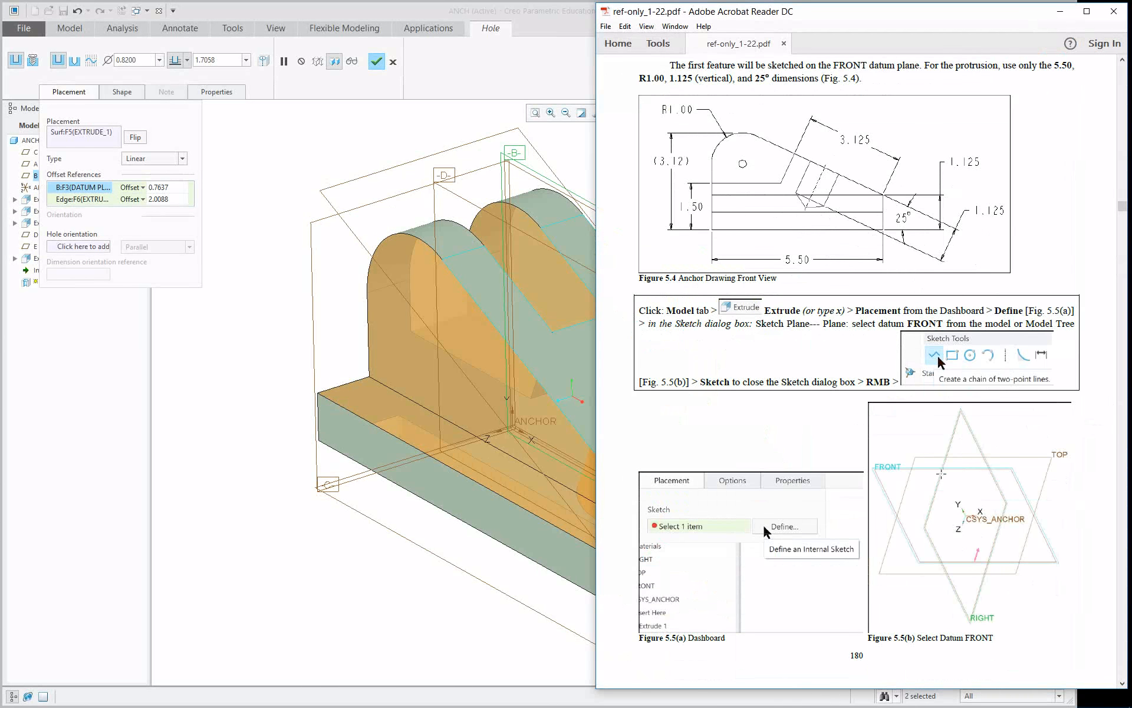
scroll(855, 449, down, 6)
scroll(855, 450, down, 10)
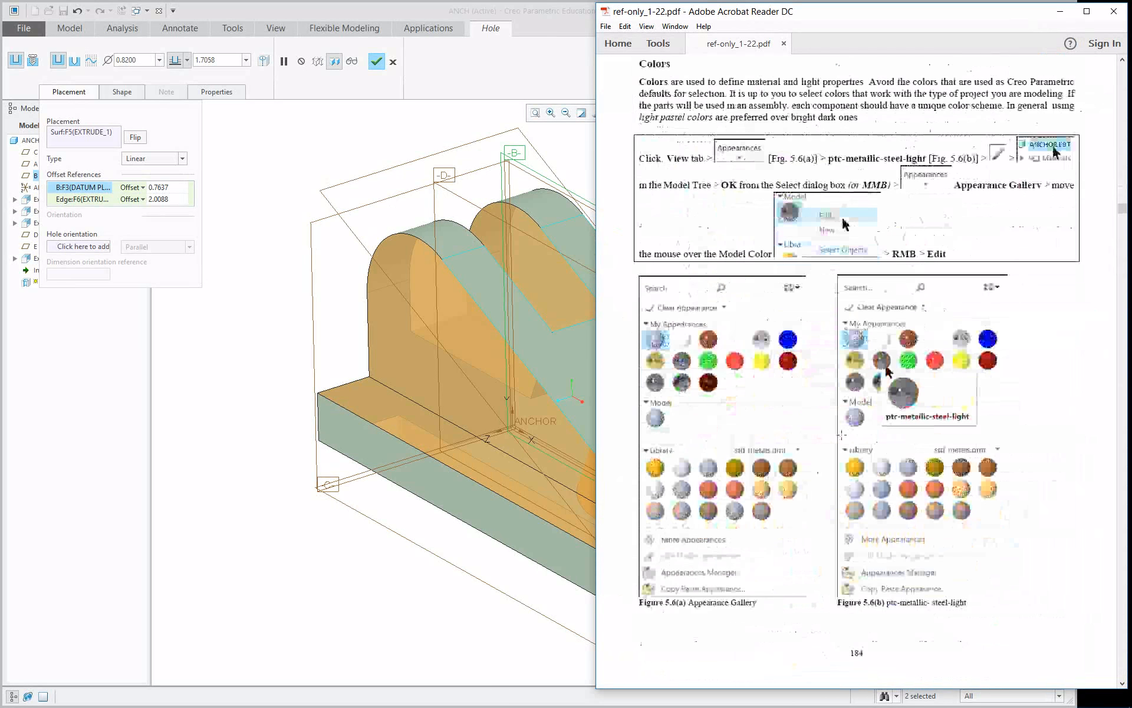
scroll(814, 405, down, 10)
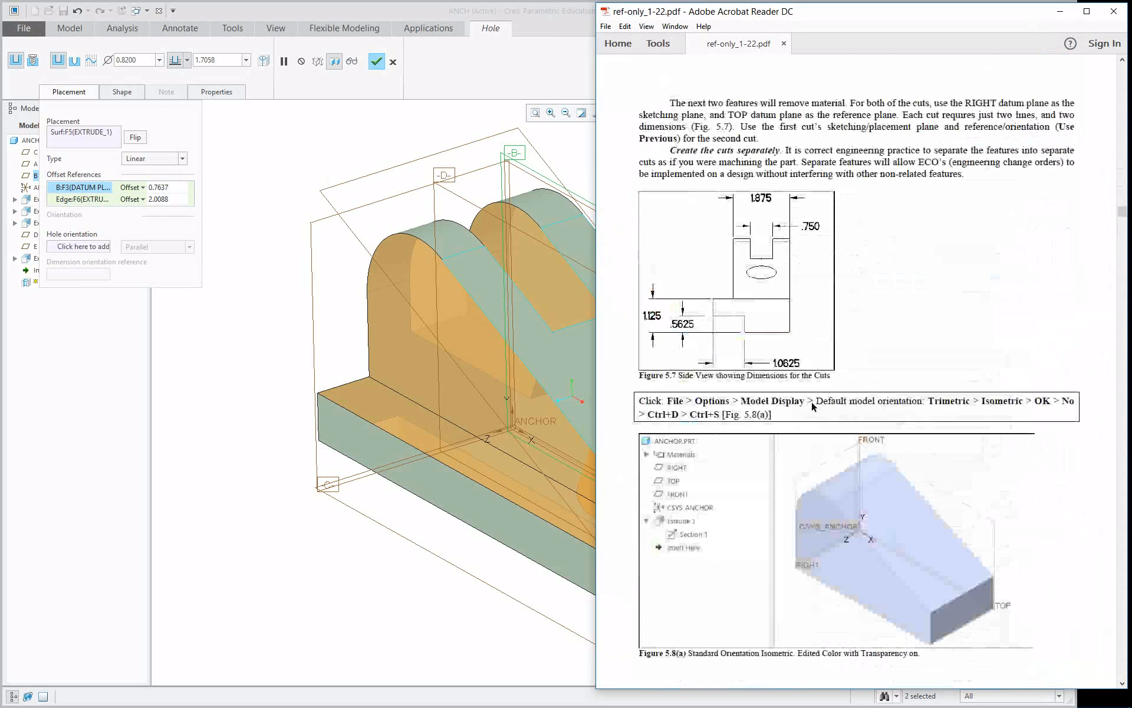
scroll(810, 406, down, 10)
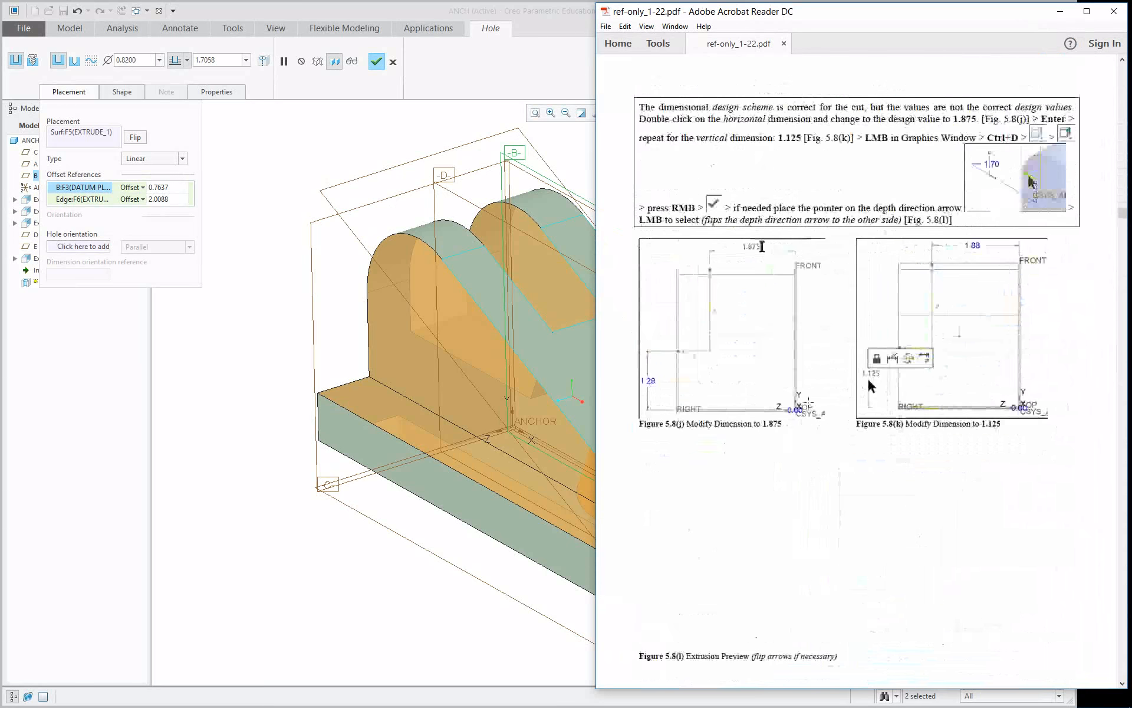
scroll(809, 403, down, 10)
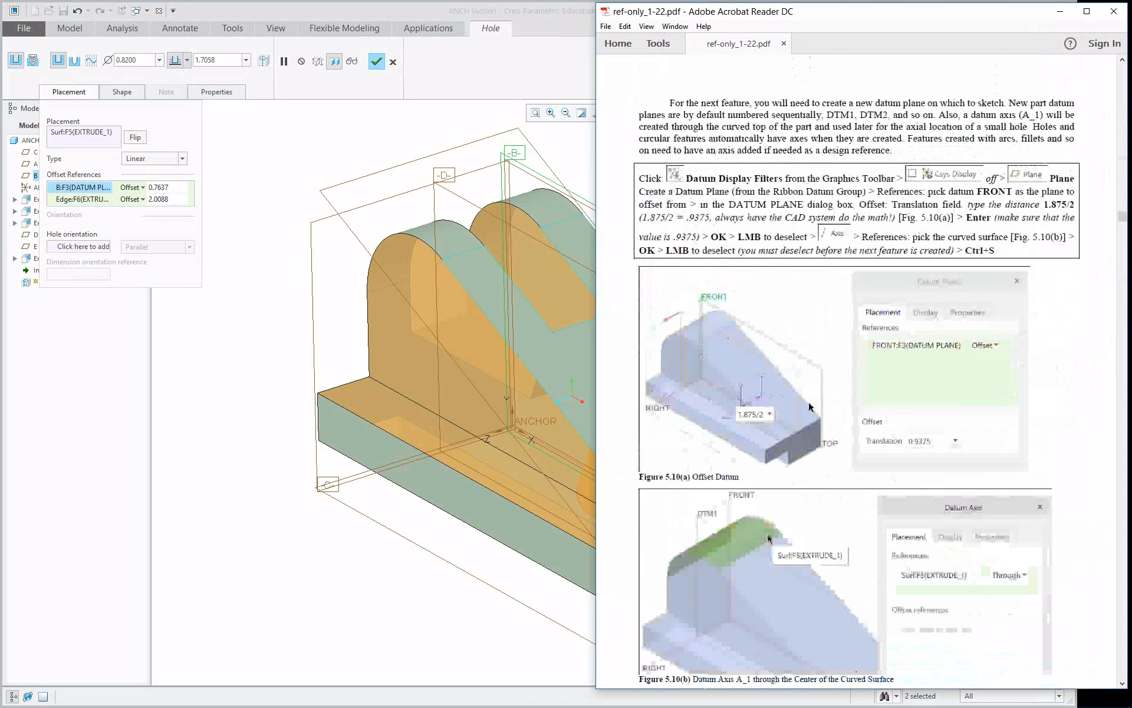
scroll(809, 403, down, 10)
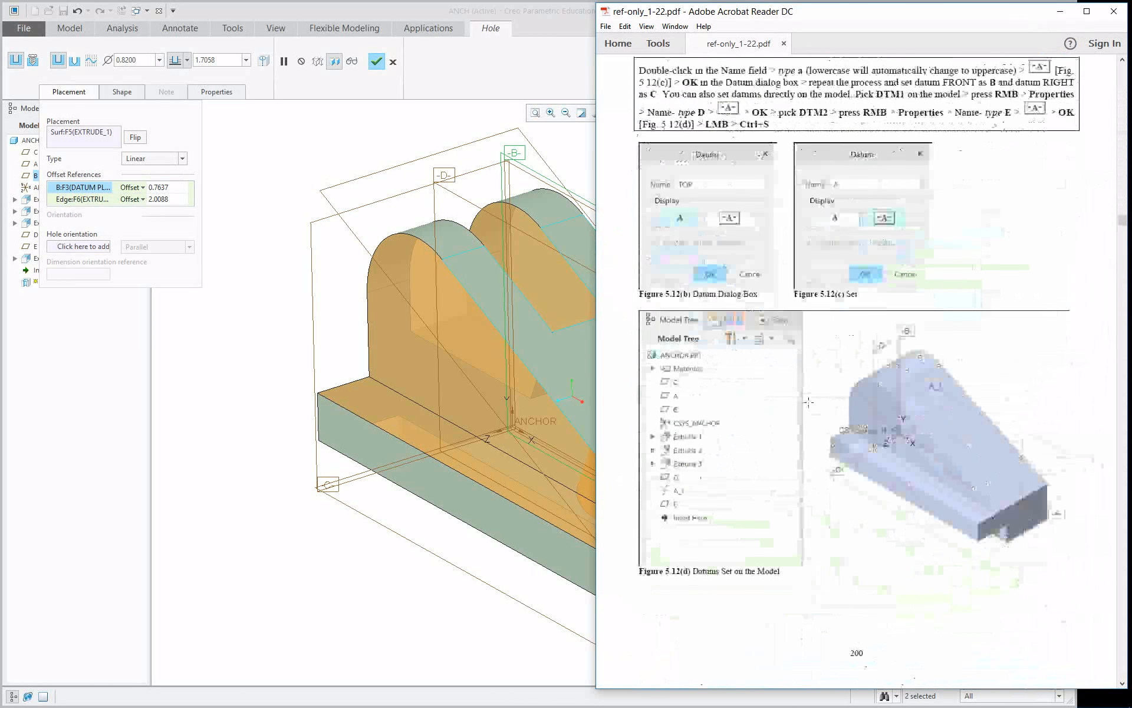
scroll(810, 406, down, 10)
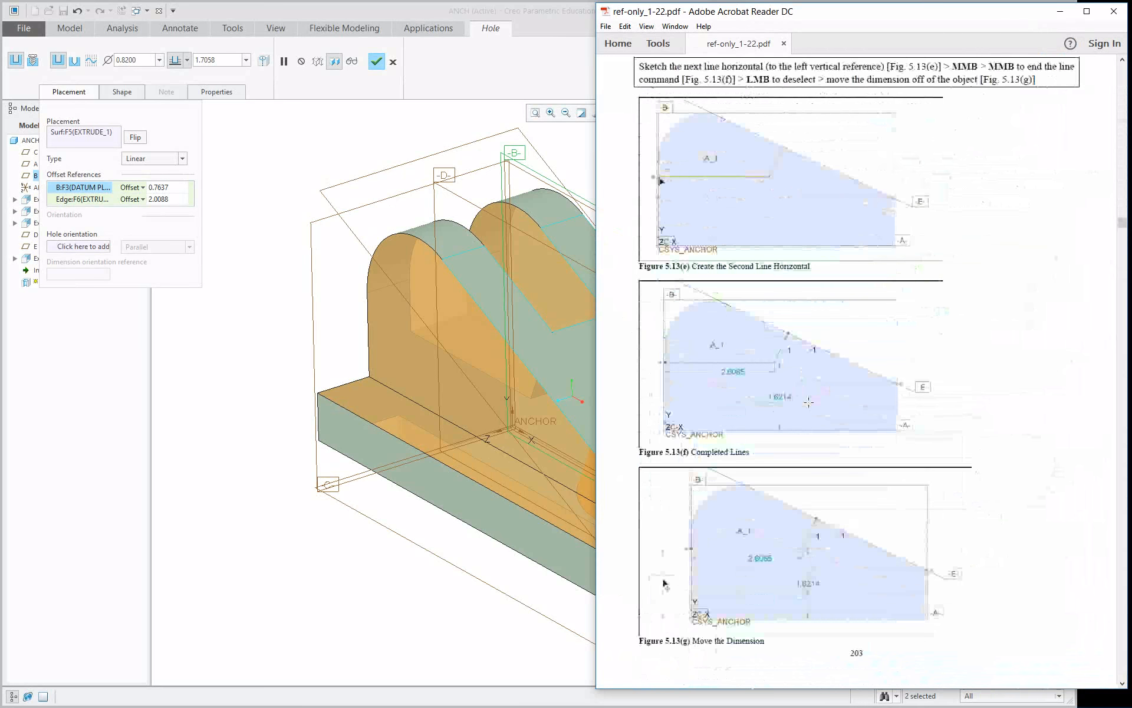
scroll(809, 404, down, 8)
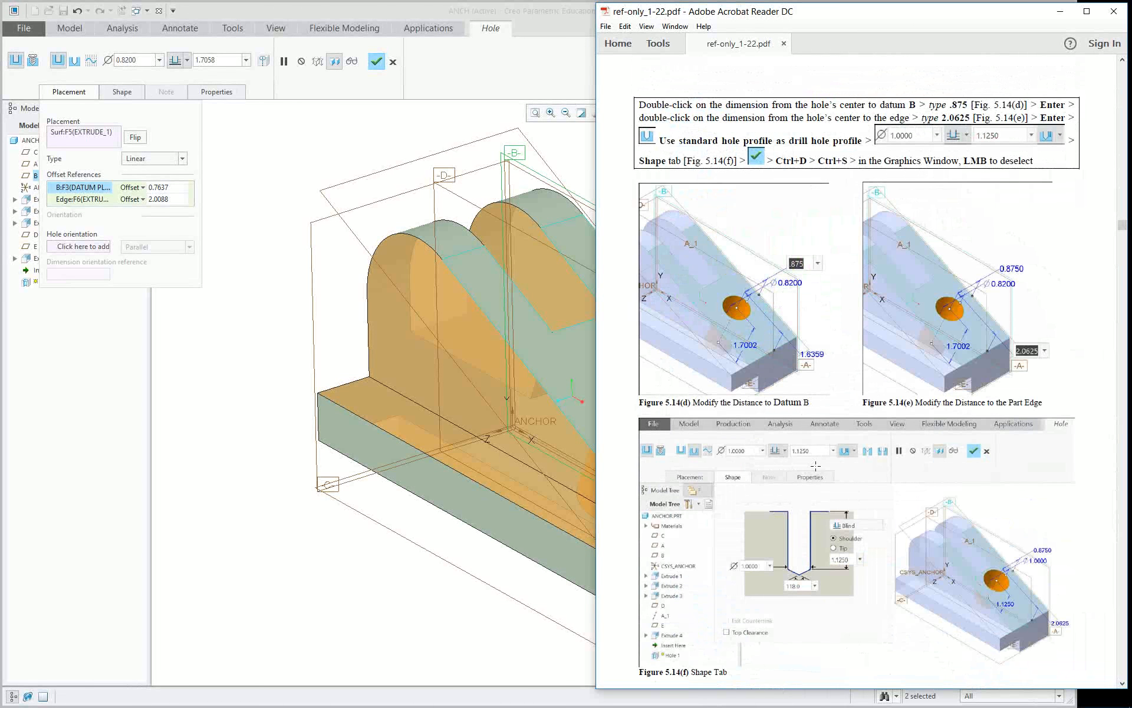
scroll(816, 466, down, 10)
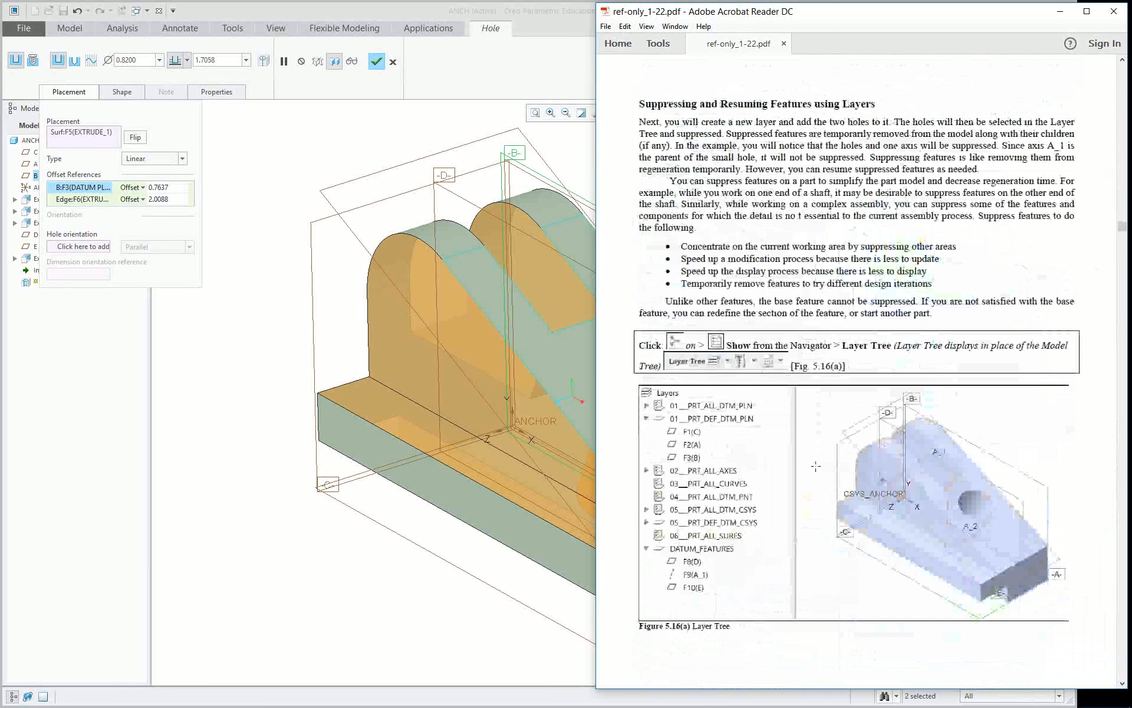
scroll(815, 466, up, 6)
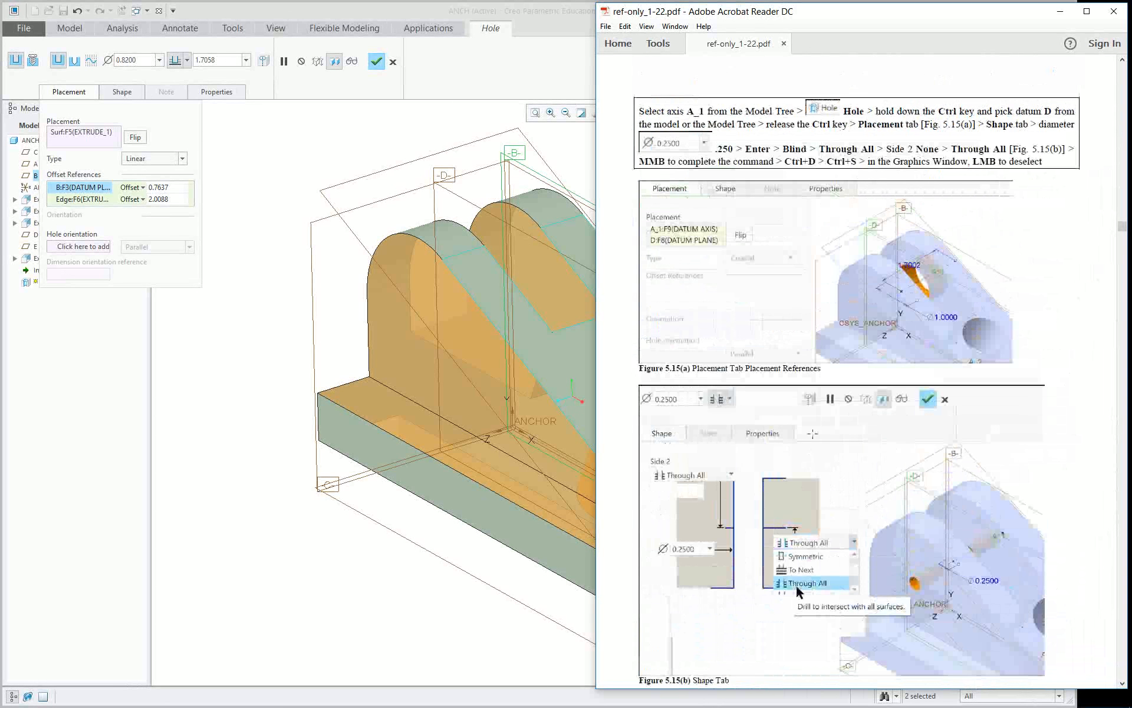
scroll(817, 403, up, 5)
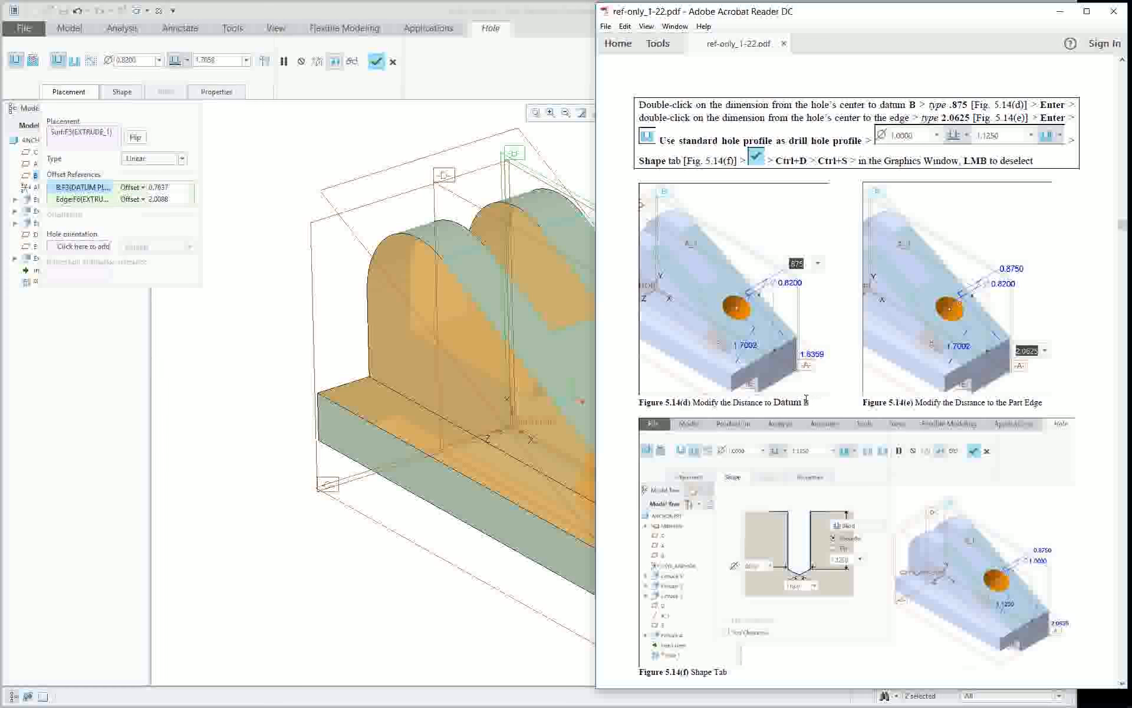
scroll(933, 356, up, 5)
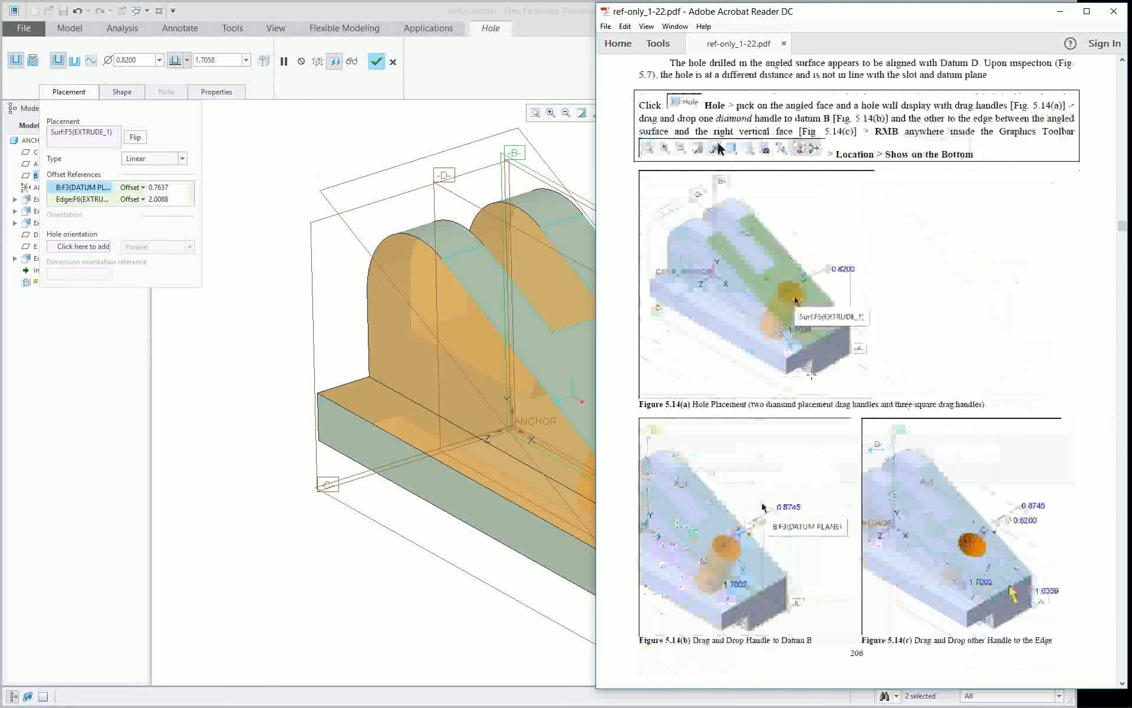
scroll(932, 356, up, 1)
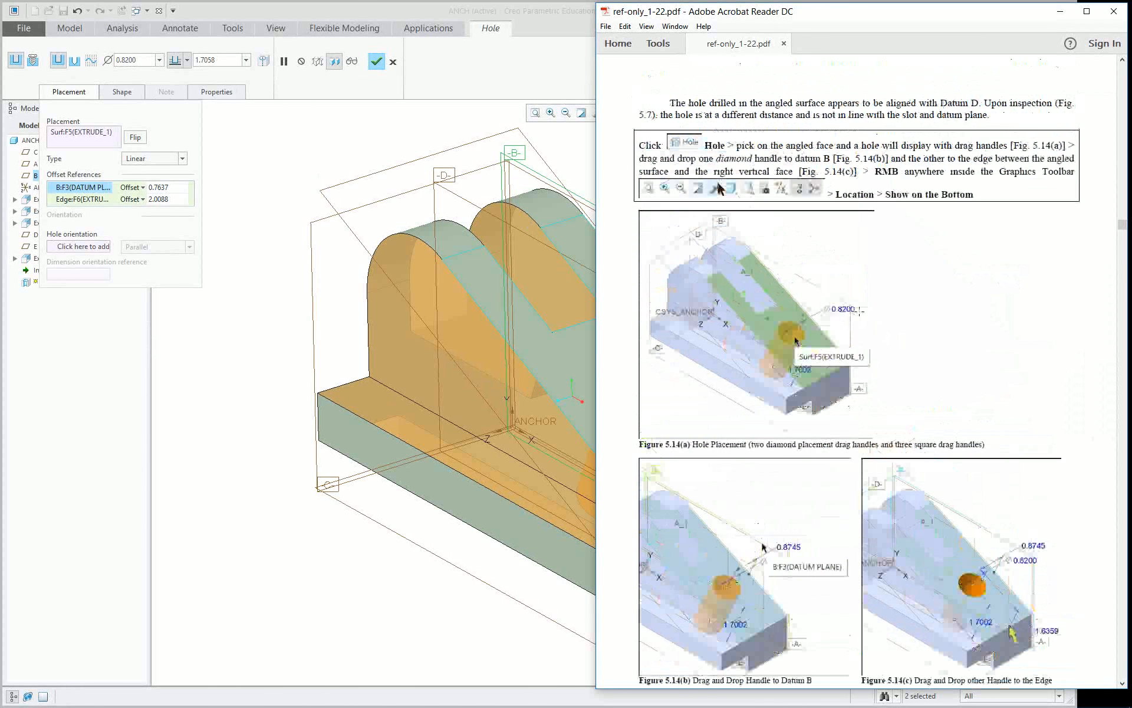
scroll(933, 356, up, 10)
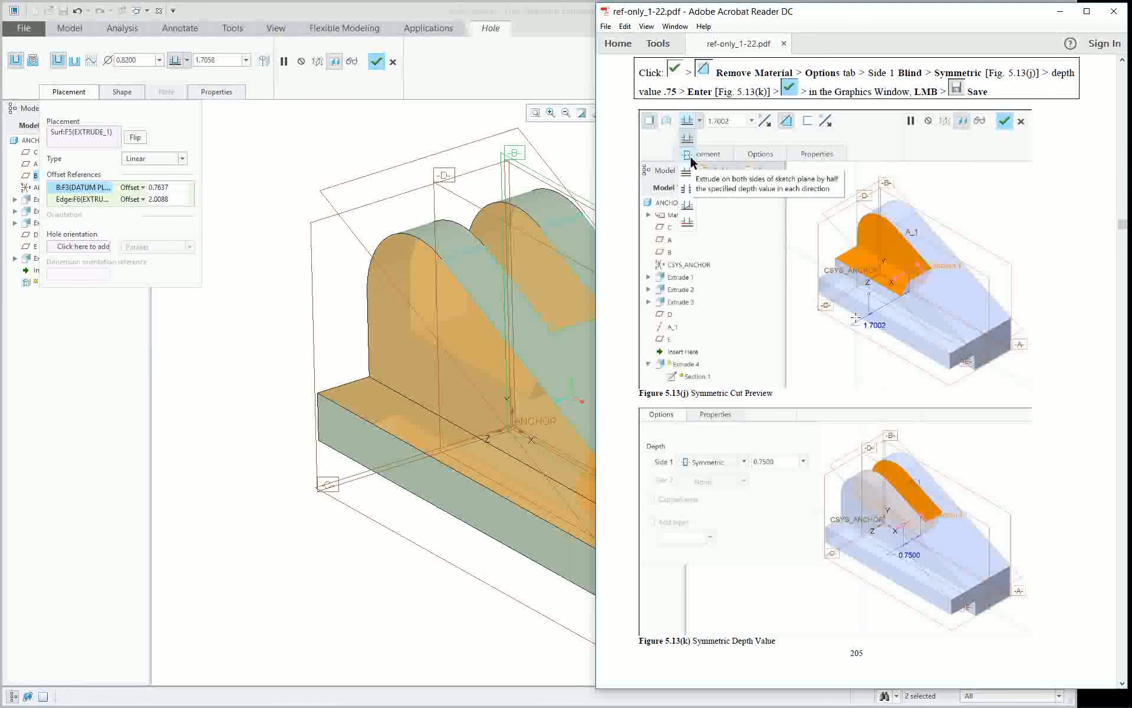
scroll(933, 356, down, 10)
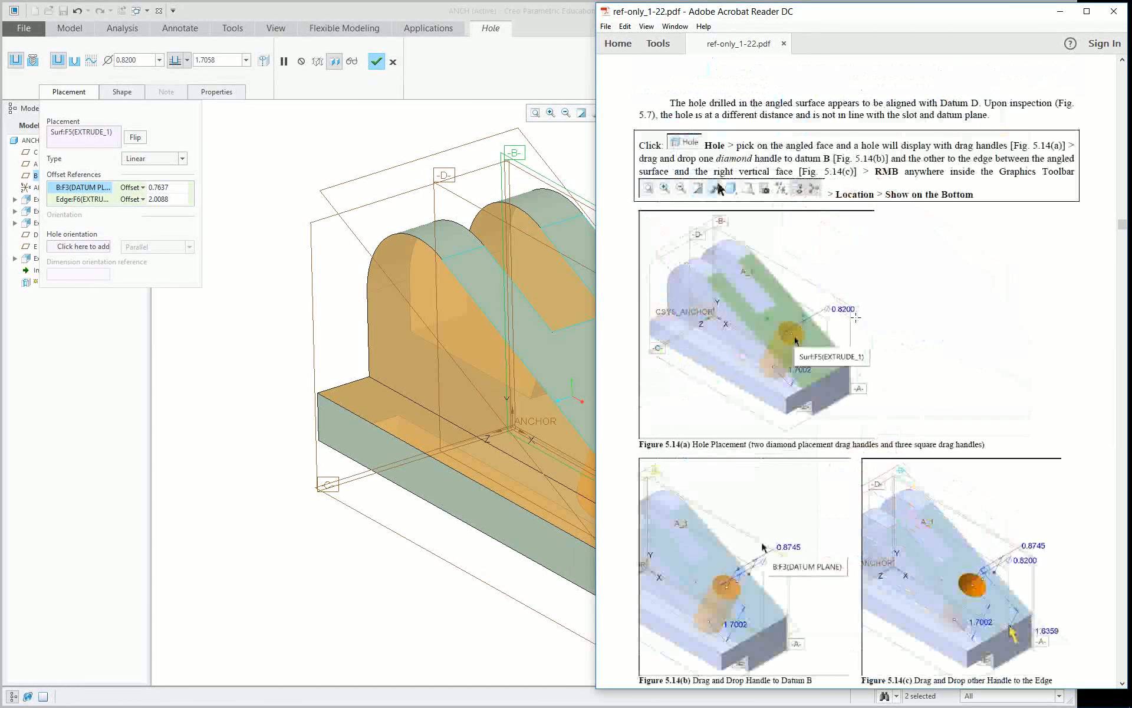
scroll(855, 317, down, 10)
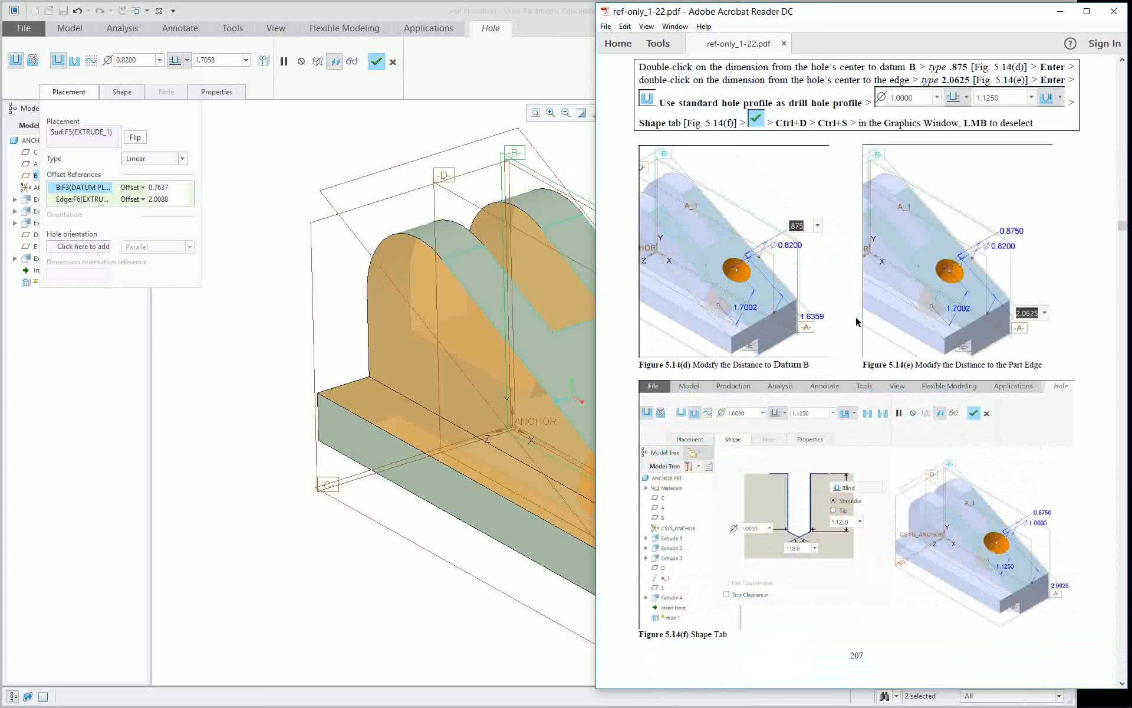
Return to Creo and set the hole's offset from datum B to 1.
click(272, 152)
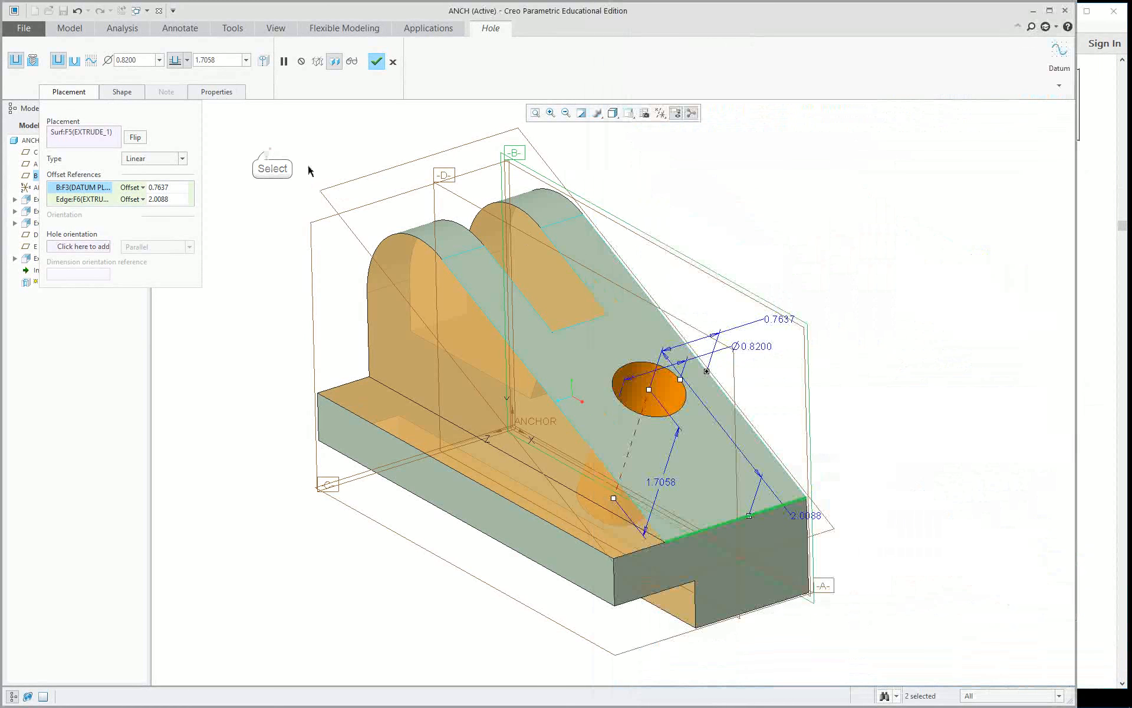
double_click(772, 320)
text(1)
key(Return)
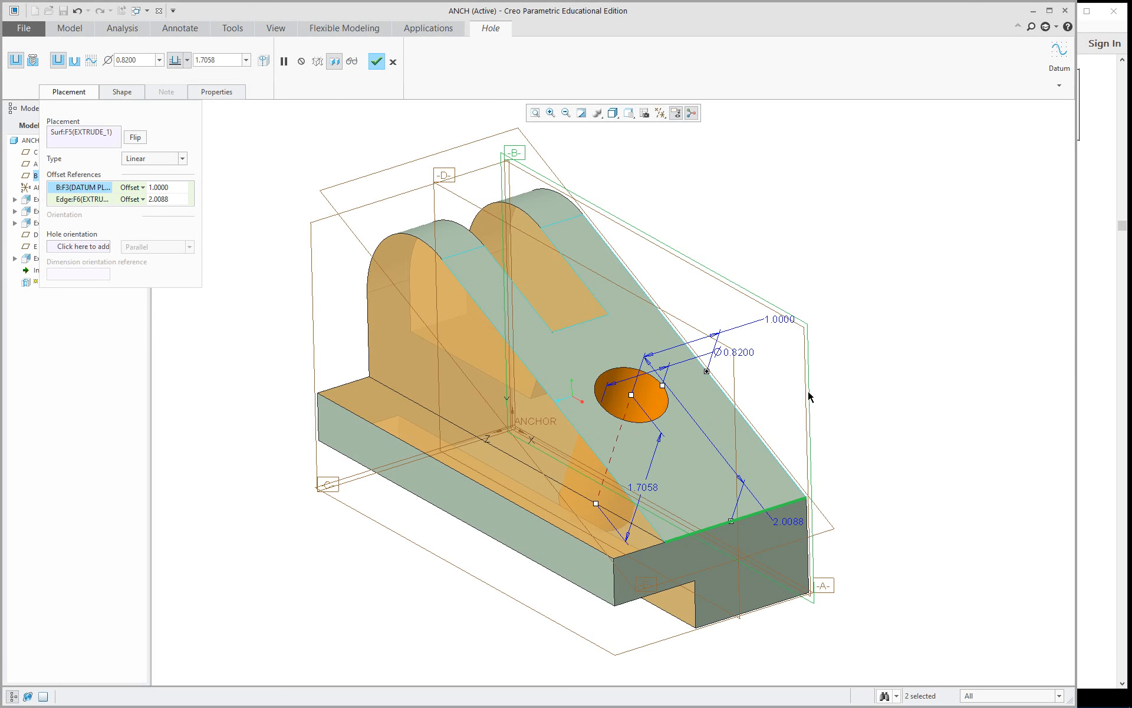
Set the hole's diameter to 1 and open its shape settings.
middle_drag(671, 399, 759, 369)
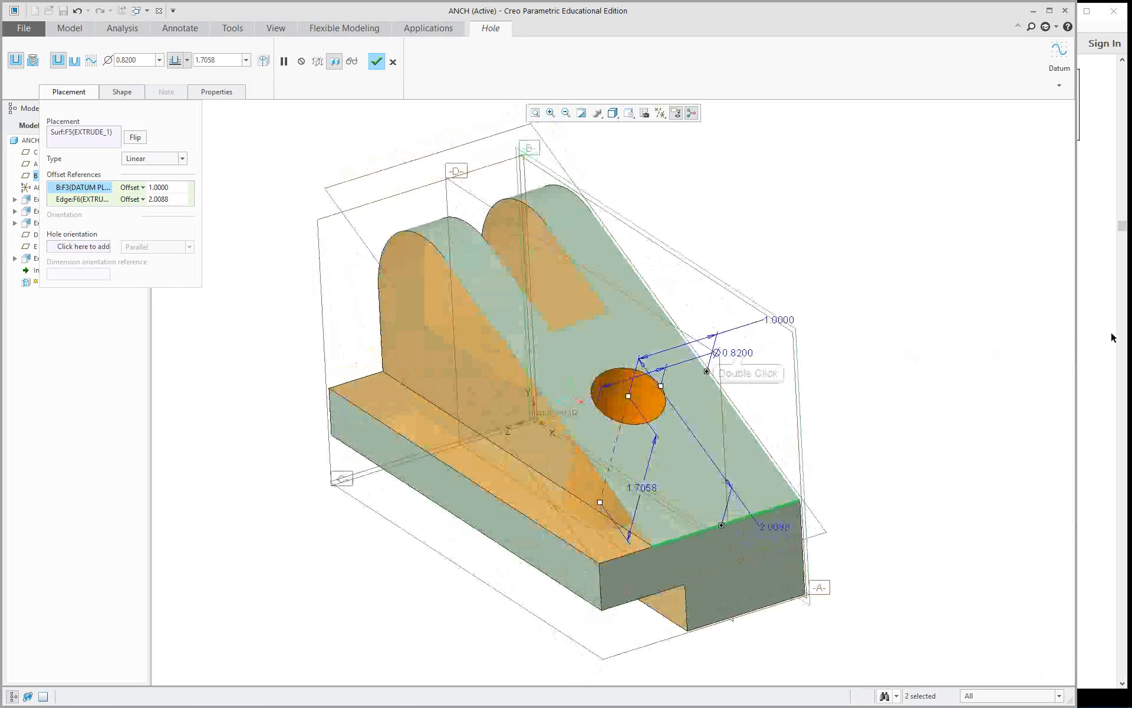
double_click(749, 355)
text(1)
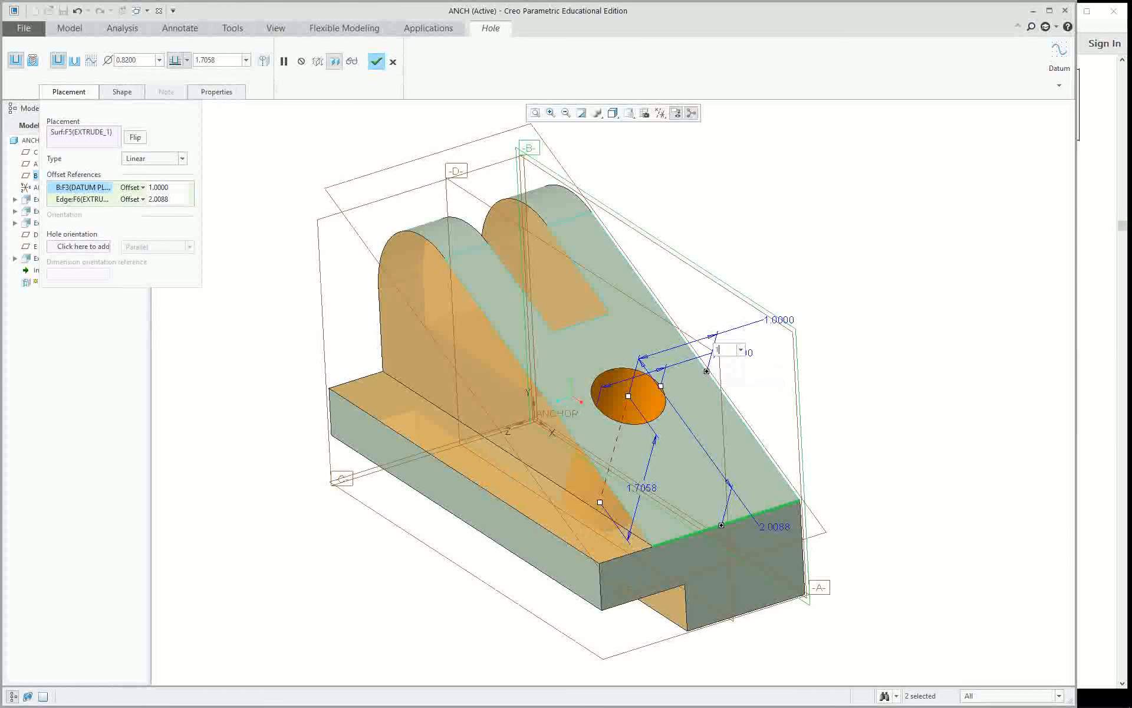
key(Return)
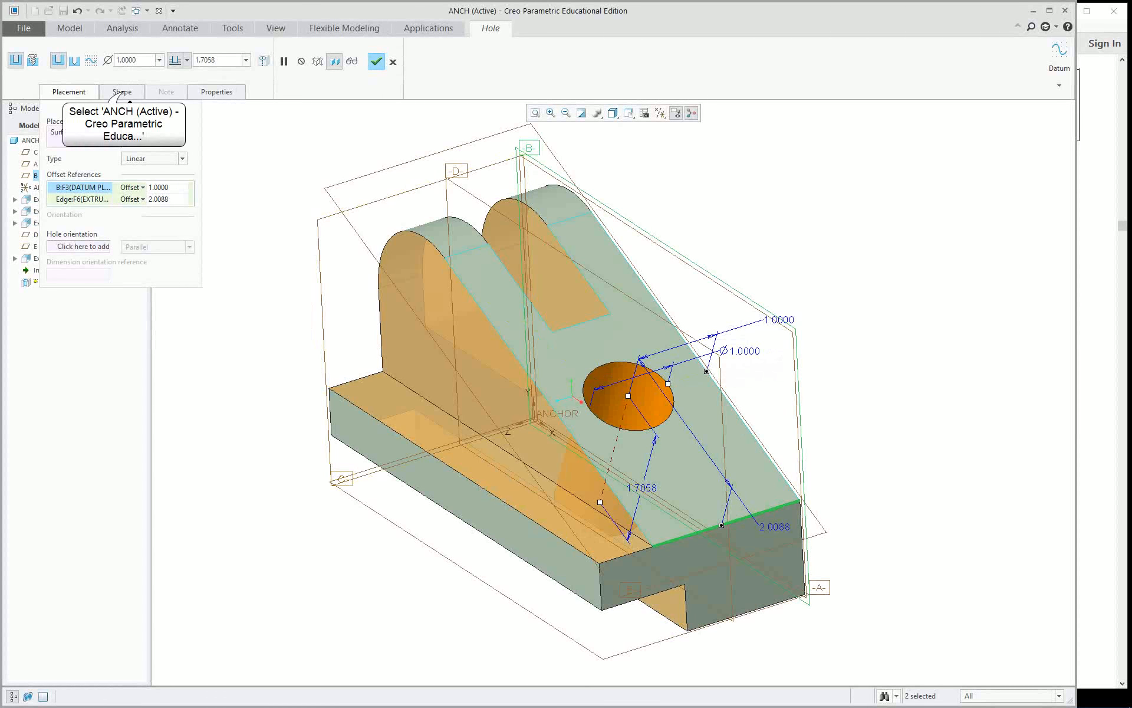
click(124, 92)
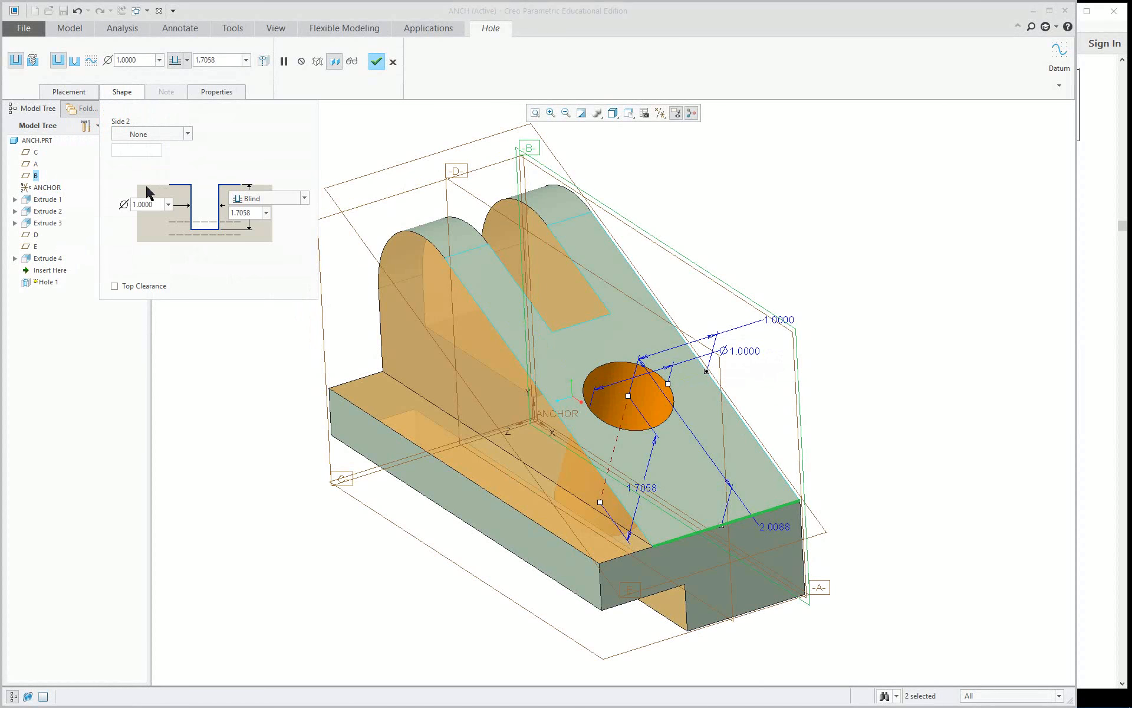
Give the angled-face hole a standard drill profile with a shoulder depth of 1.
click(75, 61)
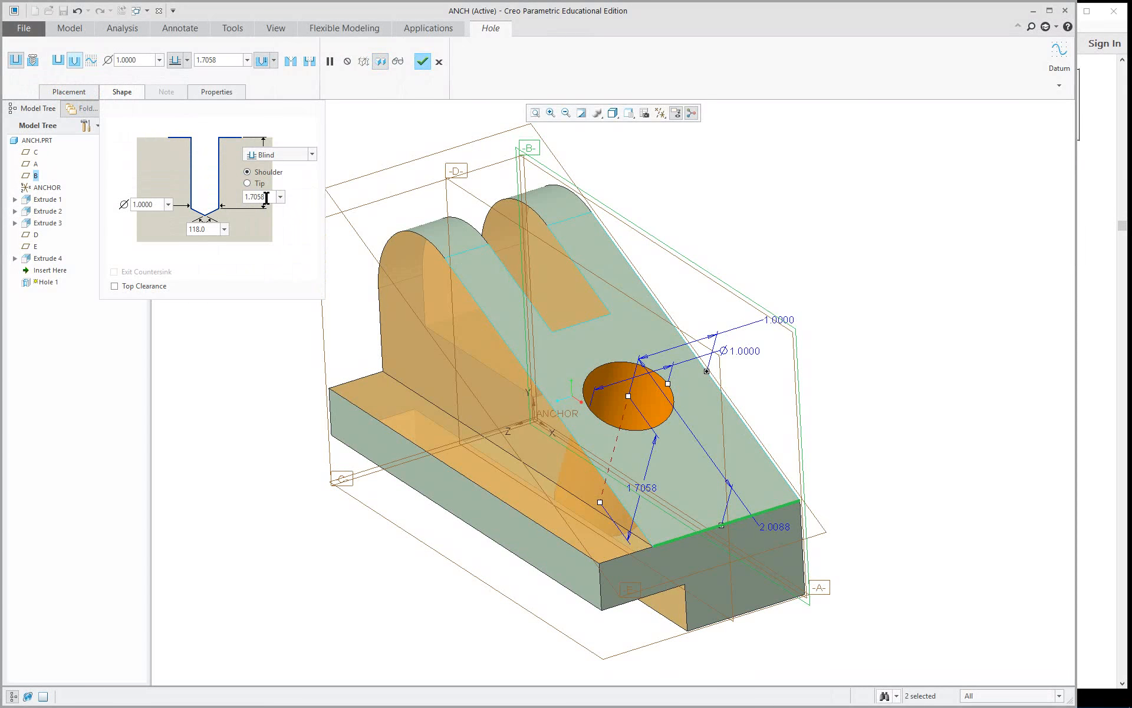
click(1095, 312)
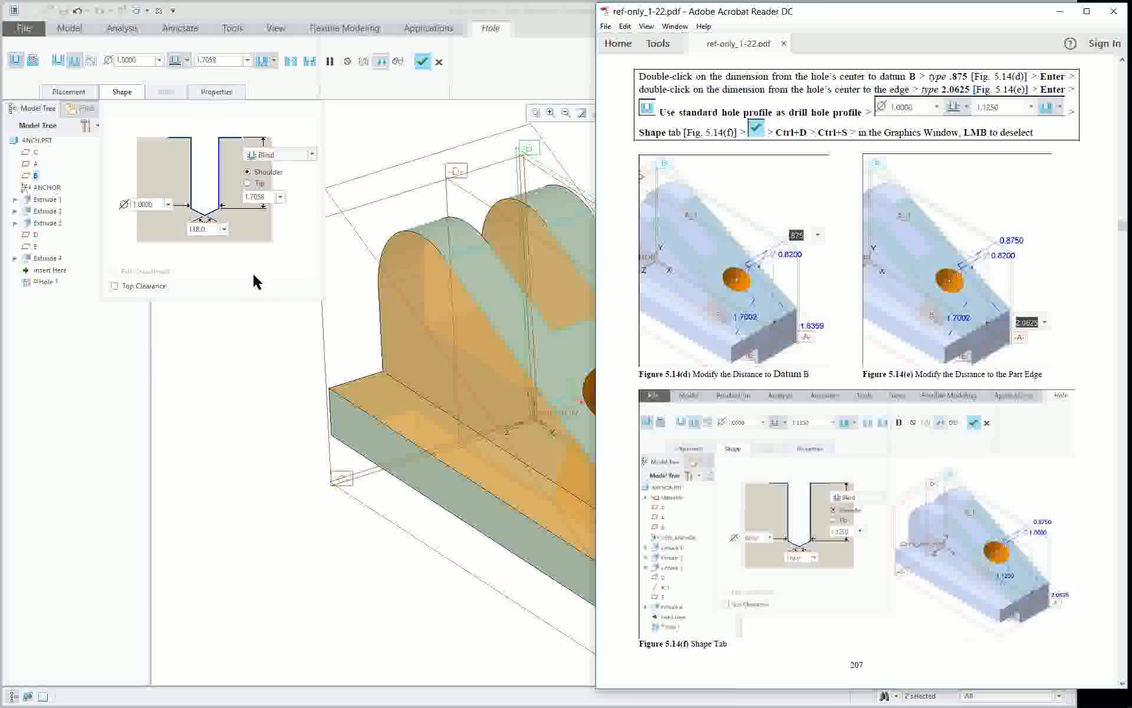
double_click(257, 197)
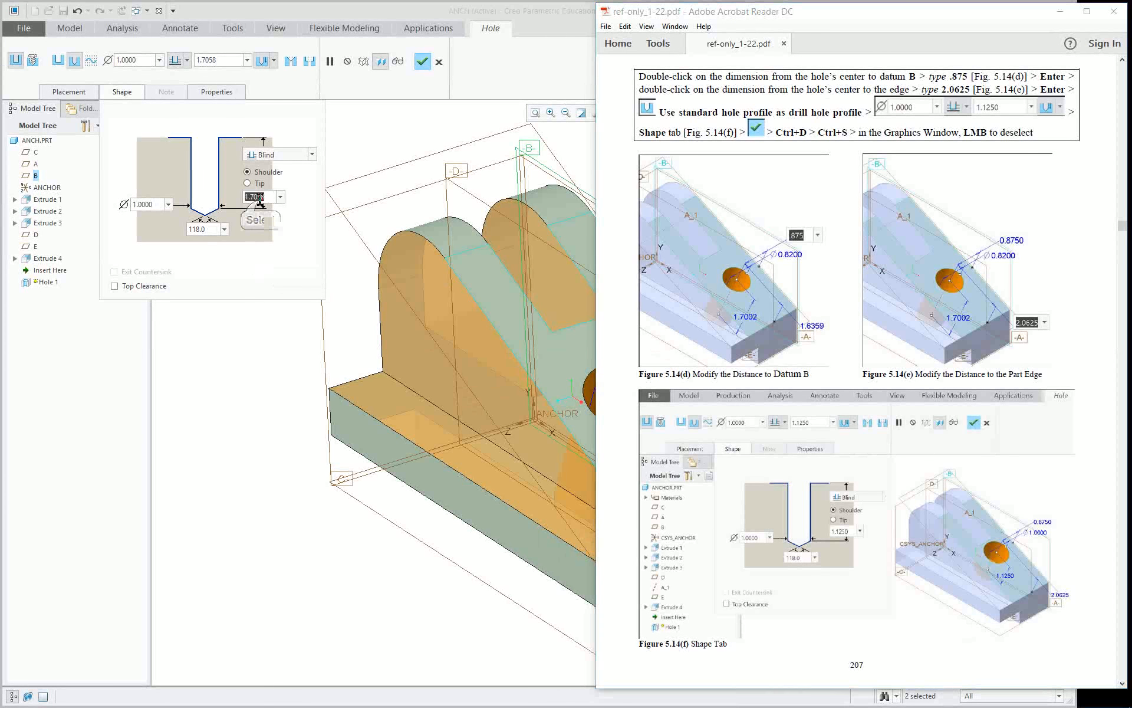
text(1)
key(Return)
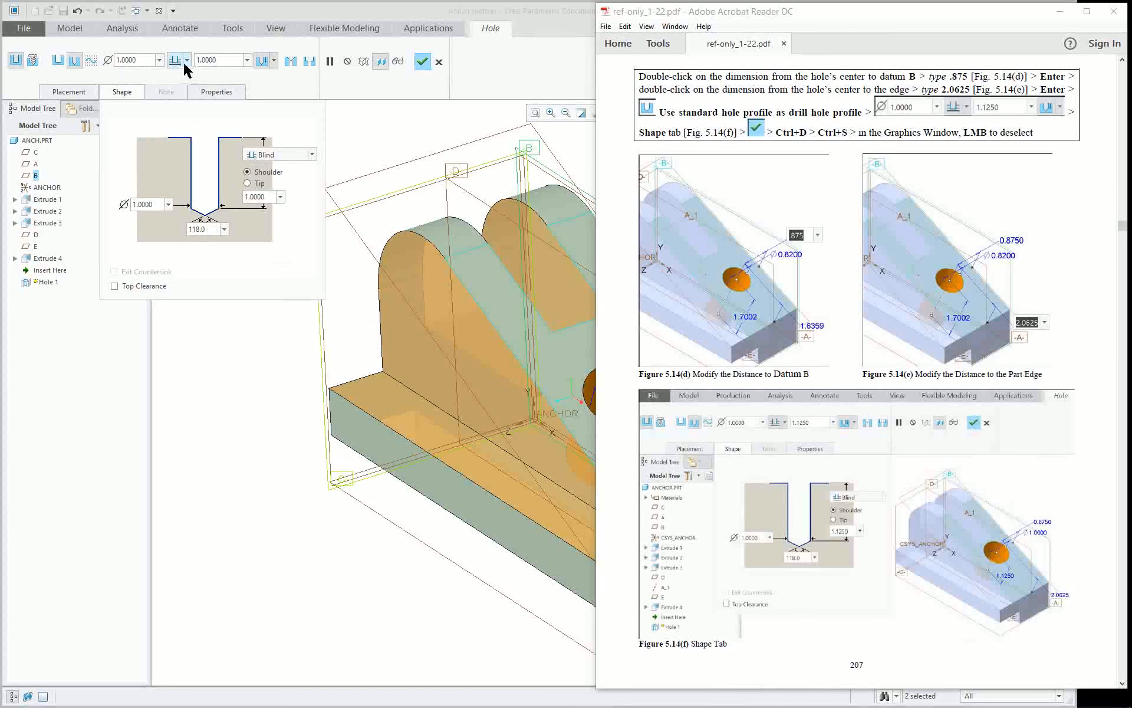
click(396, 140)
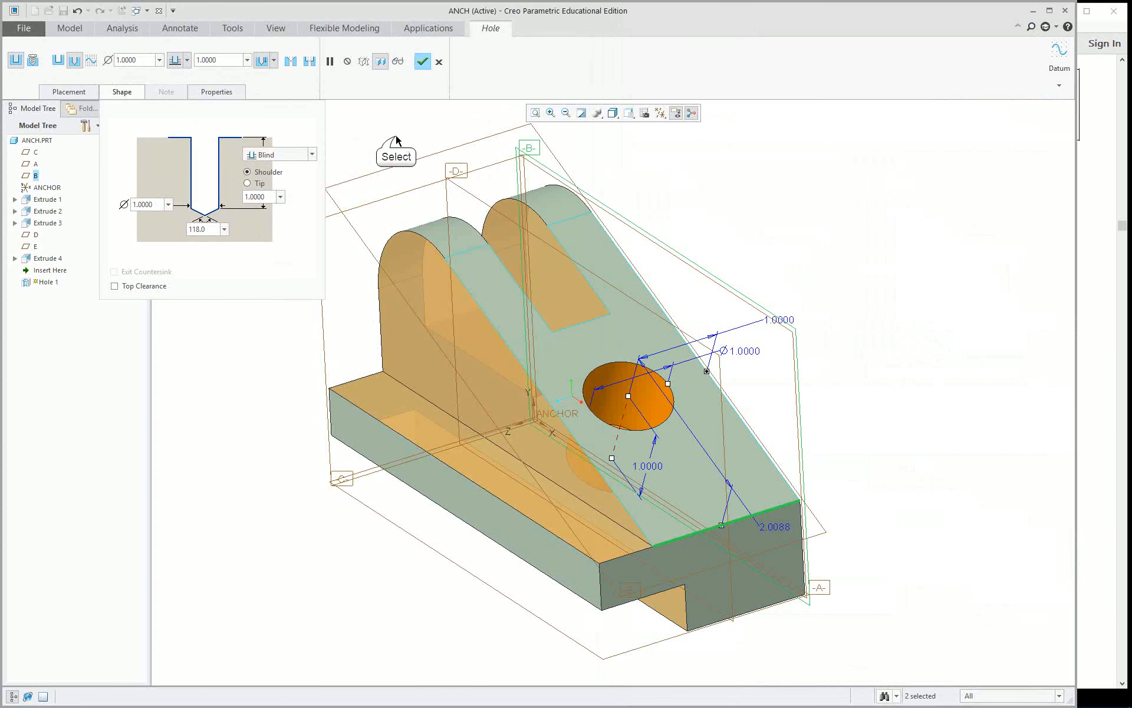
Check the guide's dimension for the hole's offset from datum B and set that offset to 0.875.
mouse_move(791, 374)
middle_down()
mouse_move(804, 358)
mouse_move(771, 382)
mouse_move(786, 371)
middle_up()
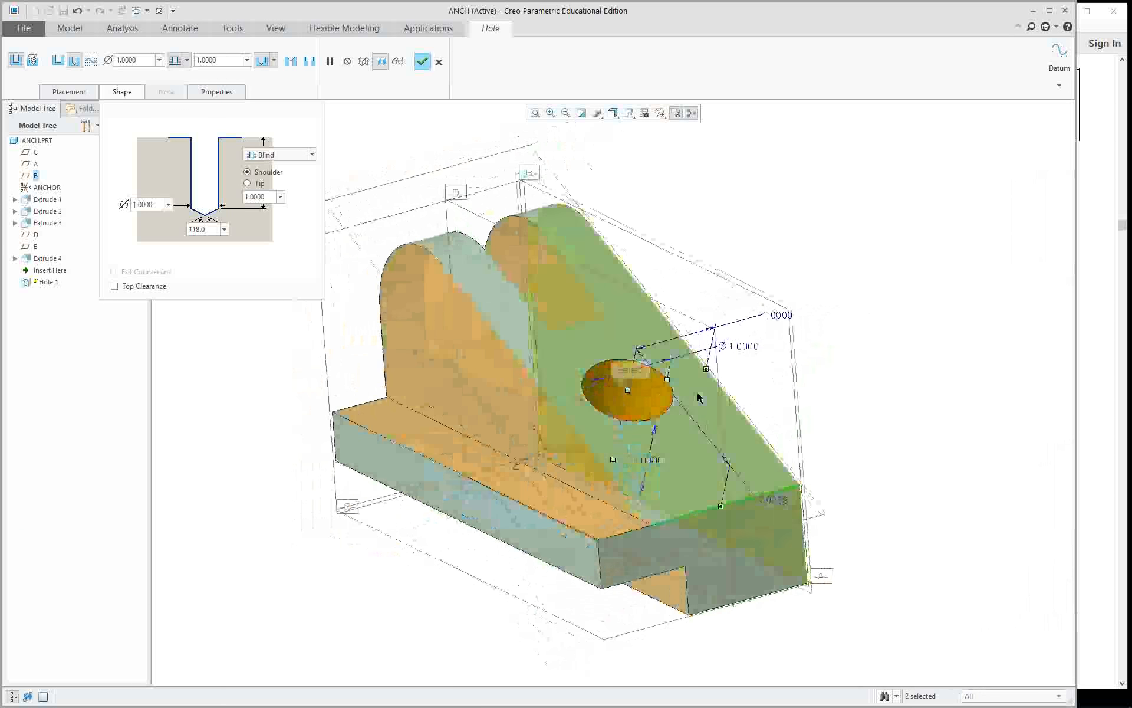
mouse_move(630, 392)
mouse_down()
mouse_move(652, 352)
mouse_move(599, 302)
mouse_move(532, 299)
mouse_move(490, 379)
mouse_move(510, 491)
mouse_move(616, 538)
mouse_move(698, 536)
mouse_move(701, 513)
mouse_move(655, 406)
mouse_move(631, 385)
mouse_up()
click(1100, 450)
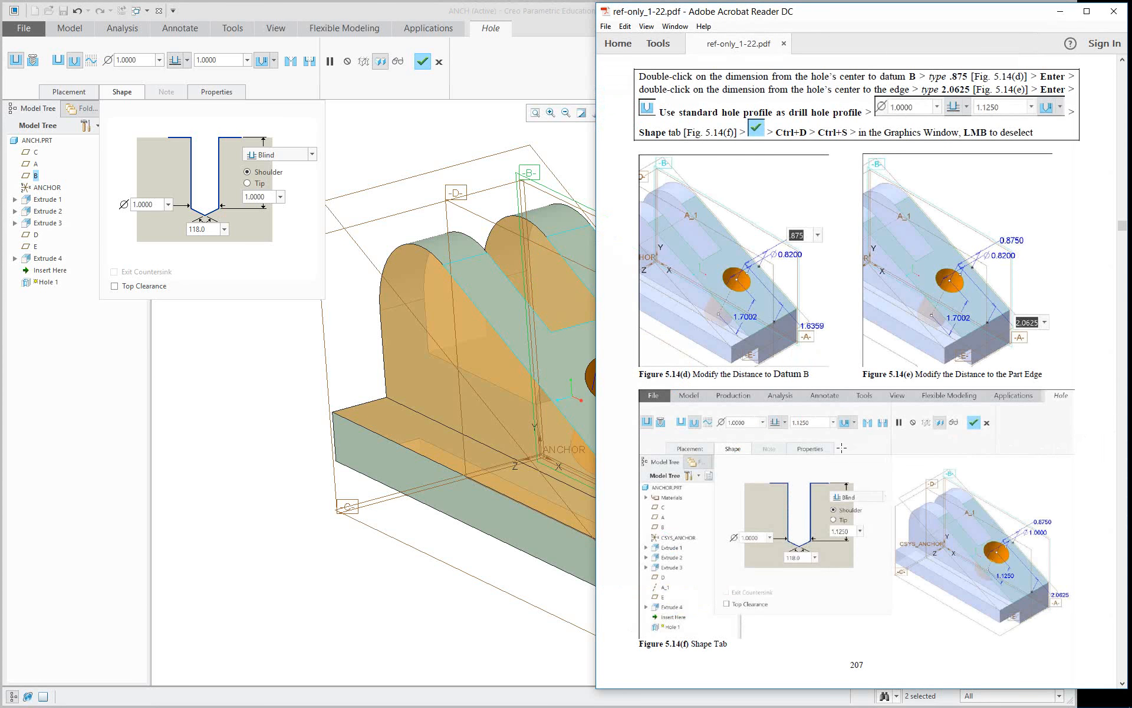
click(372, 146)
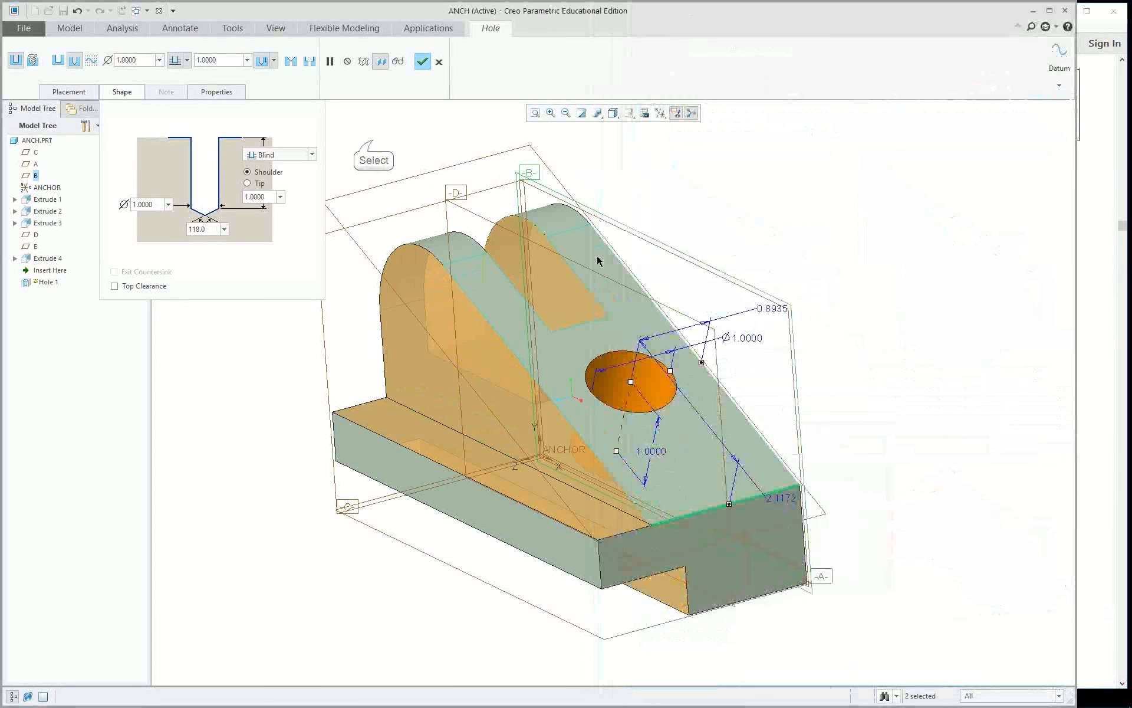
double_click(768, 310)
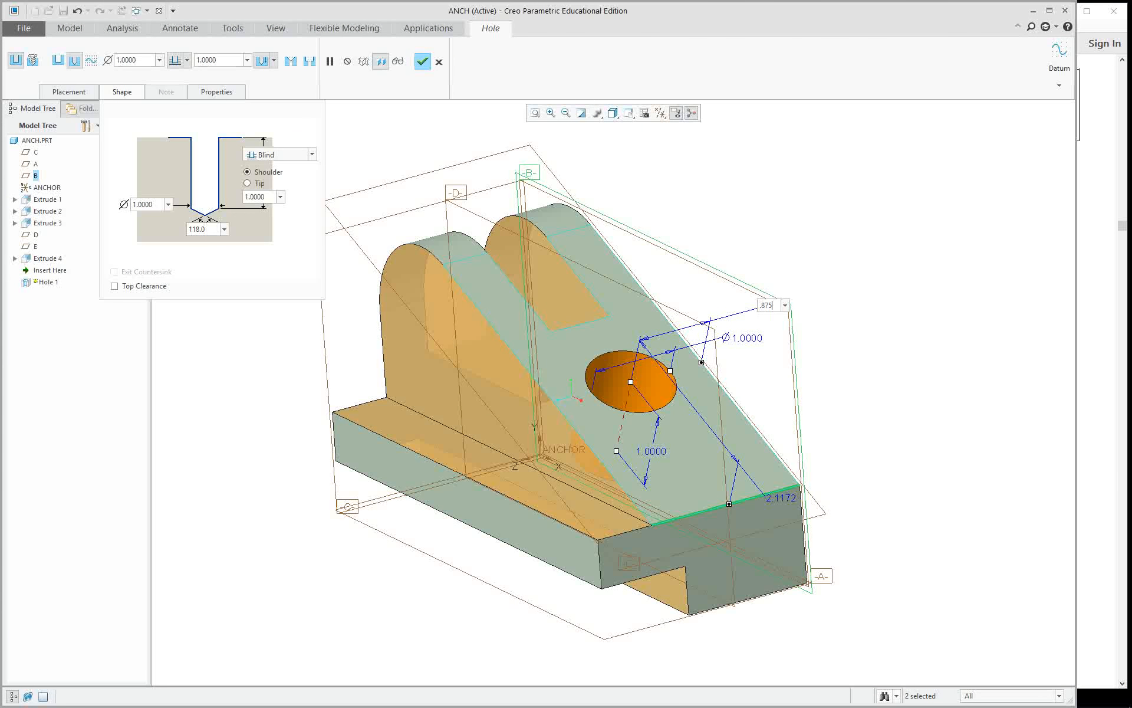
key(Return)
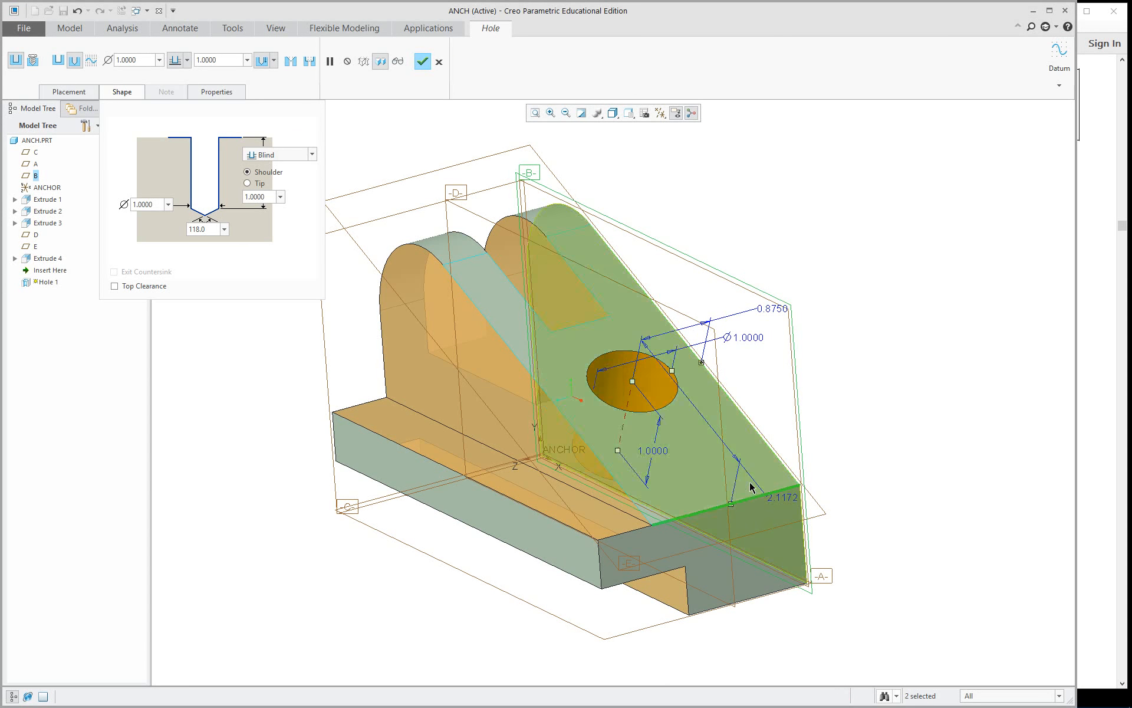
Try hole offsets of 2.65 and 2.0625 from the angled face's lower edge, consulting the PDF guide in Adobe Acrobat Reader.
double_click(787, 498)
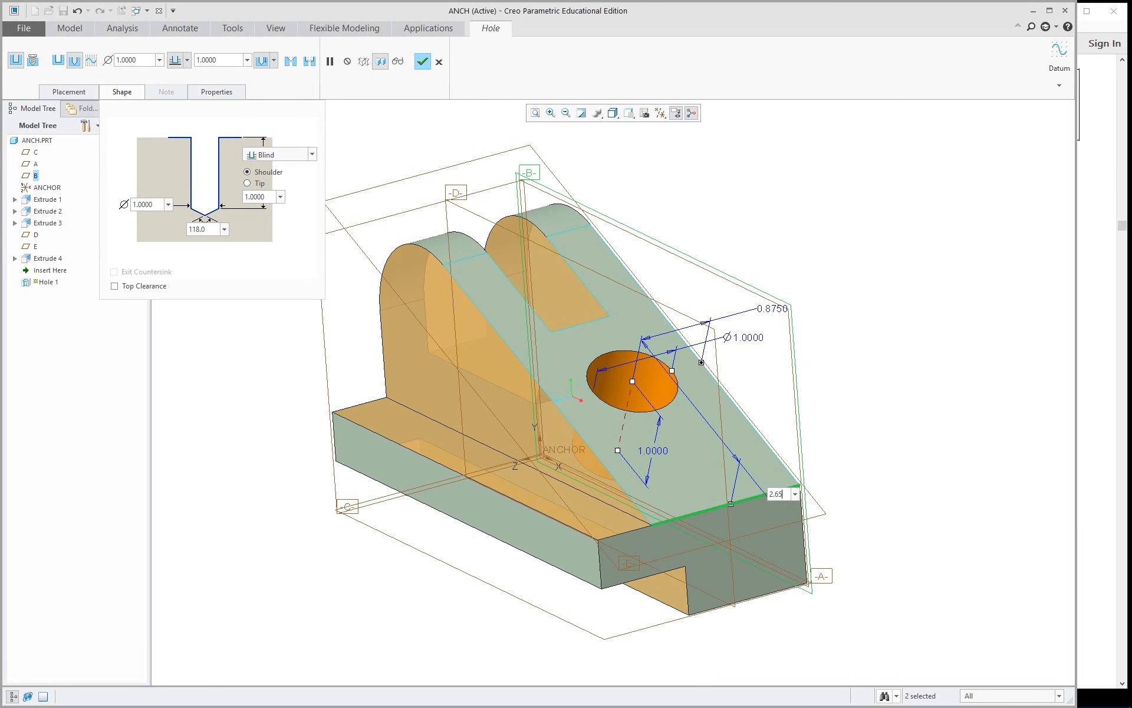
key(Return)
click(1100, 407)
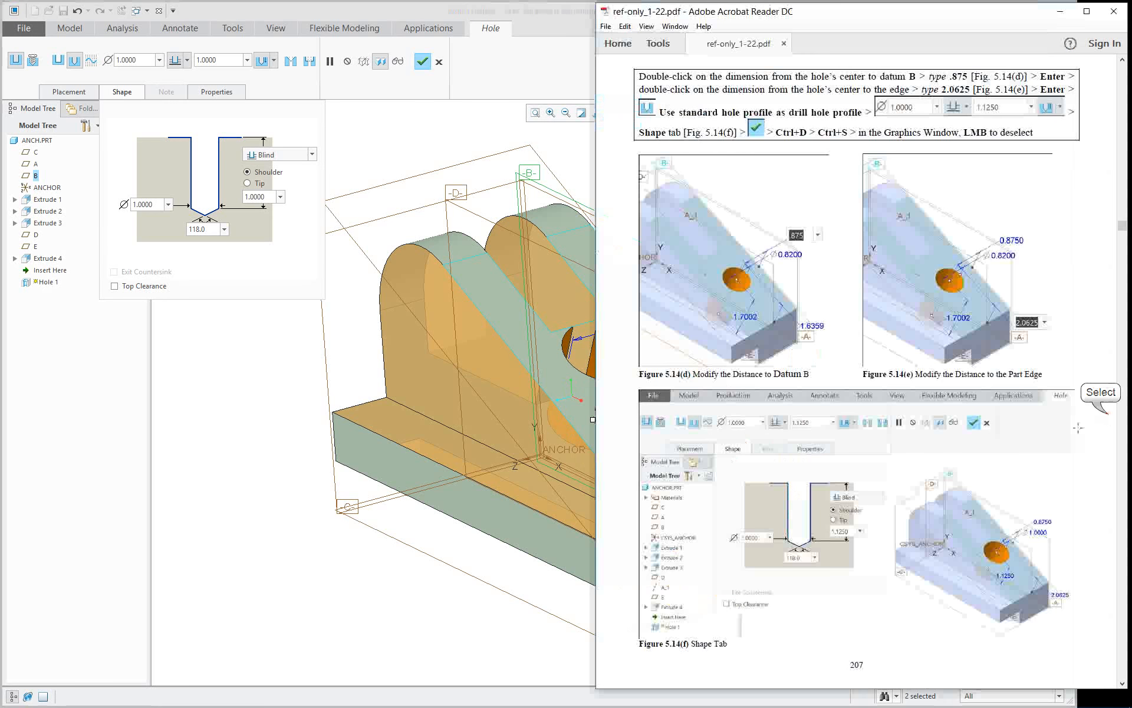
scroll(939, 472, down, 1)
scroll(938, 471, down, 5)
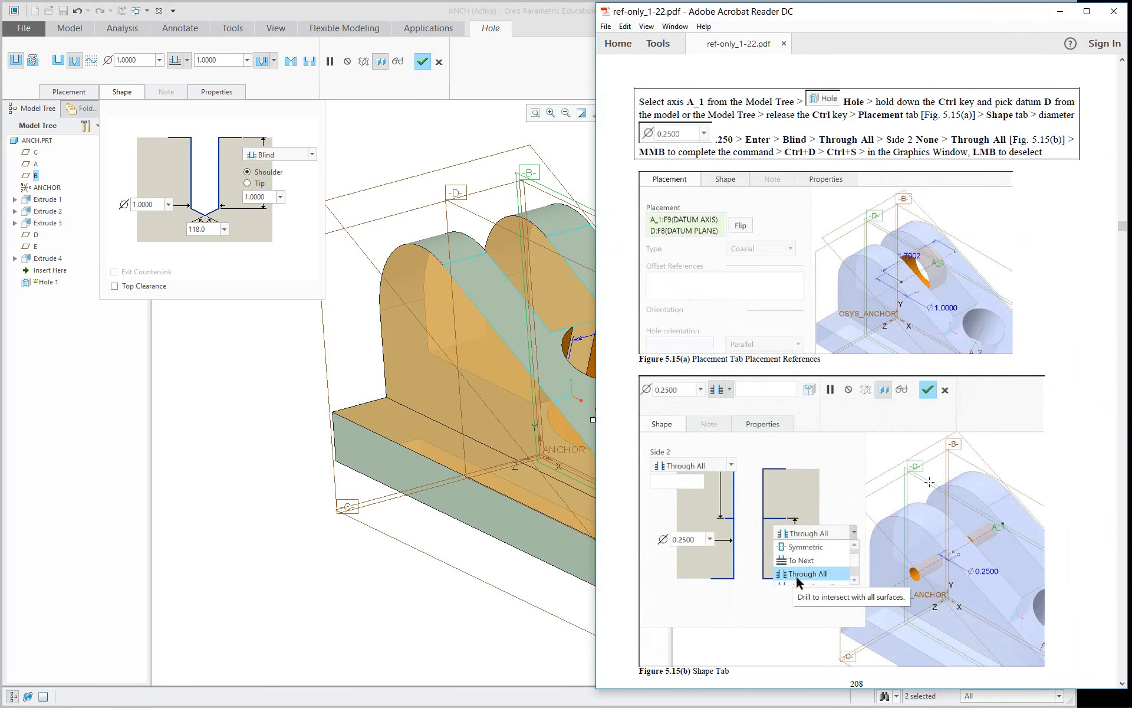
scroll(930, 481, up, 5)
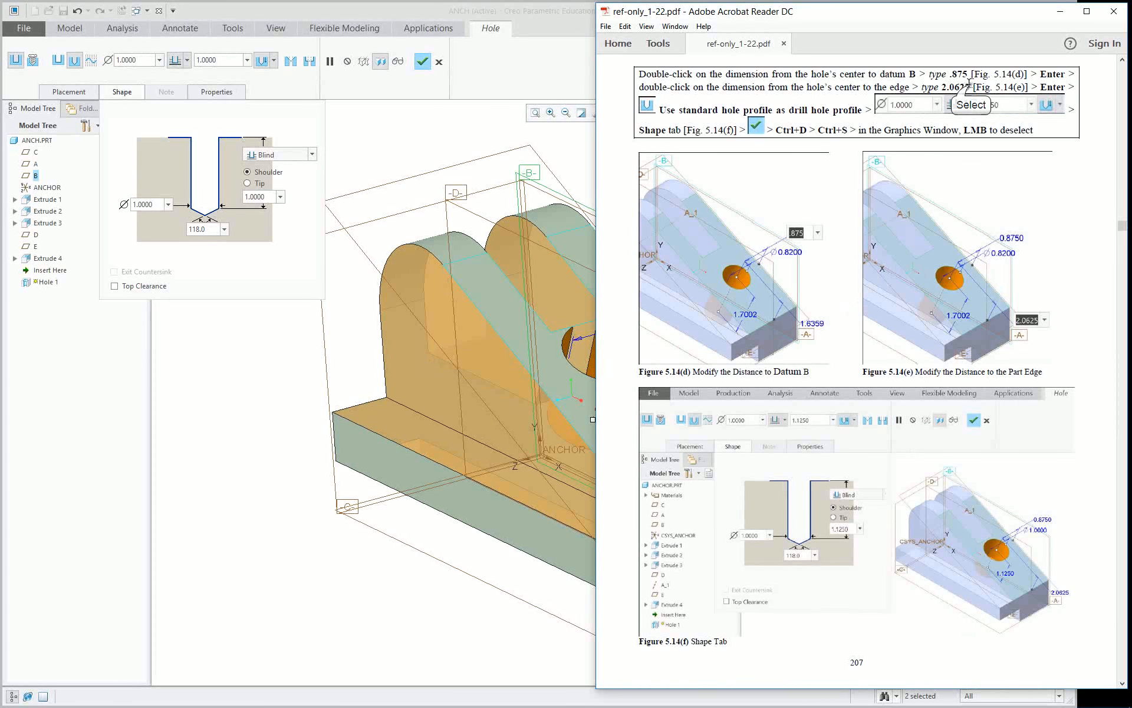
click(411, 136)
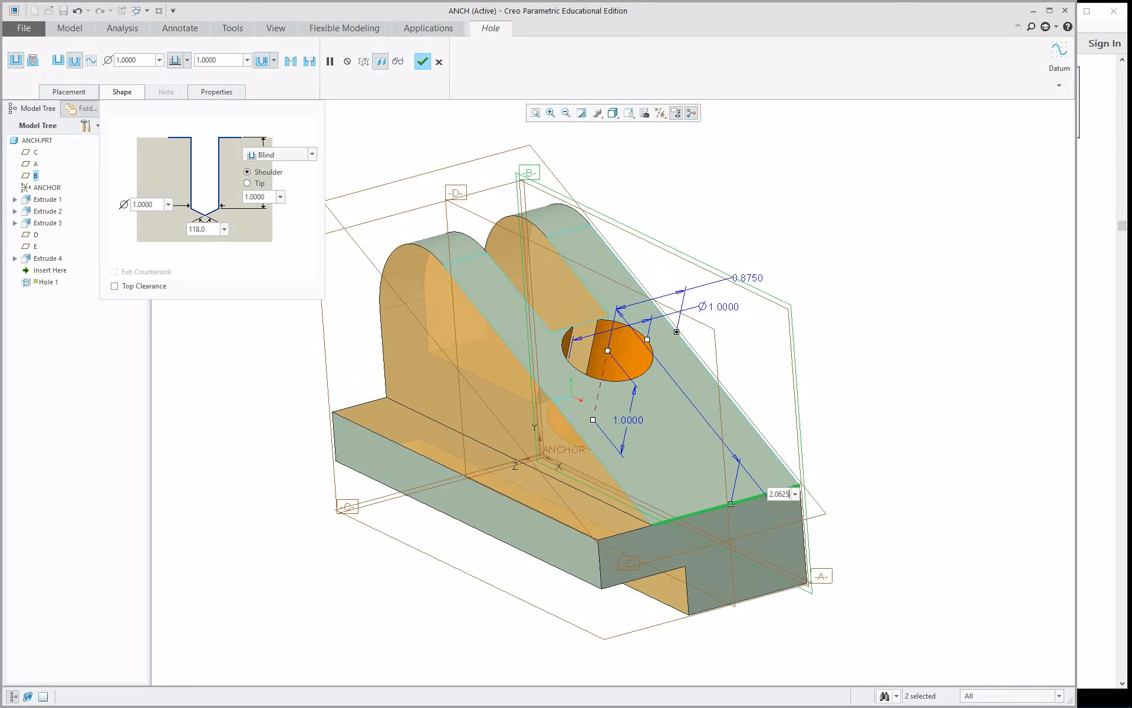
key(Return)
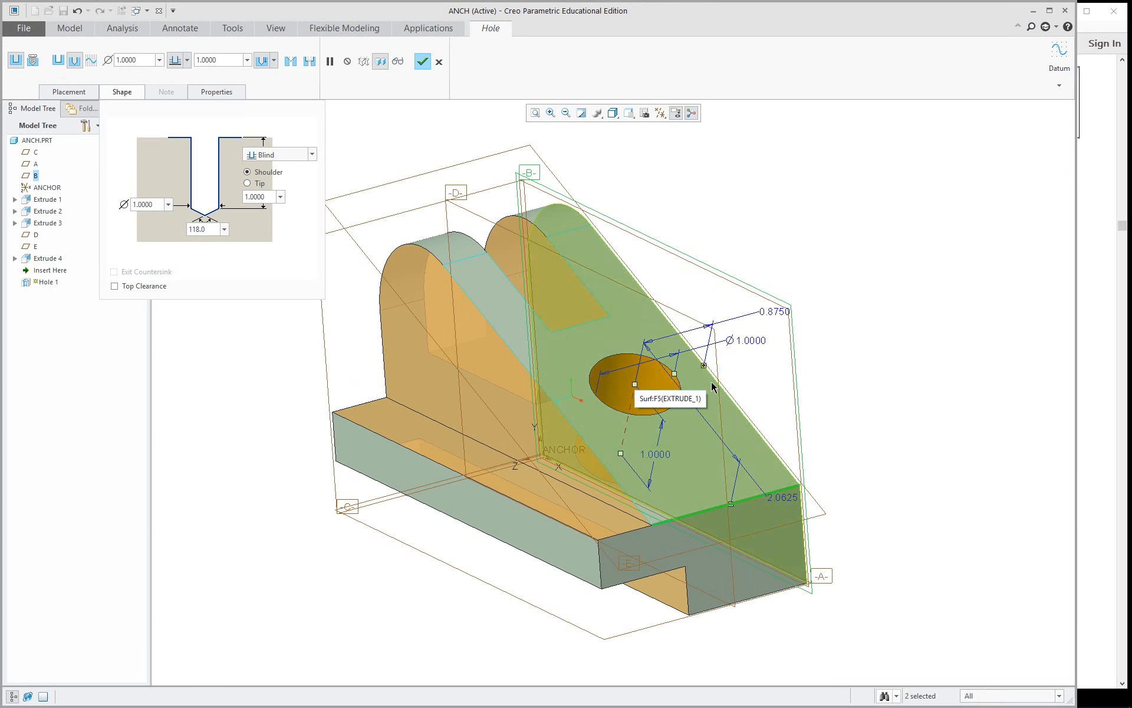
Set the hole's offset from the angled face's lower edge to 2.45 and complete the hole.
double_click(789, 503)
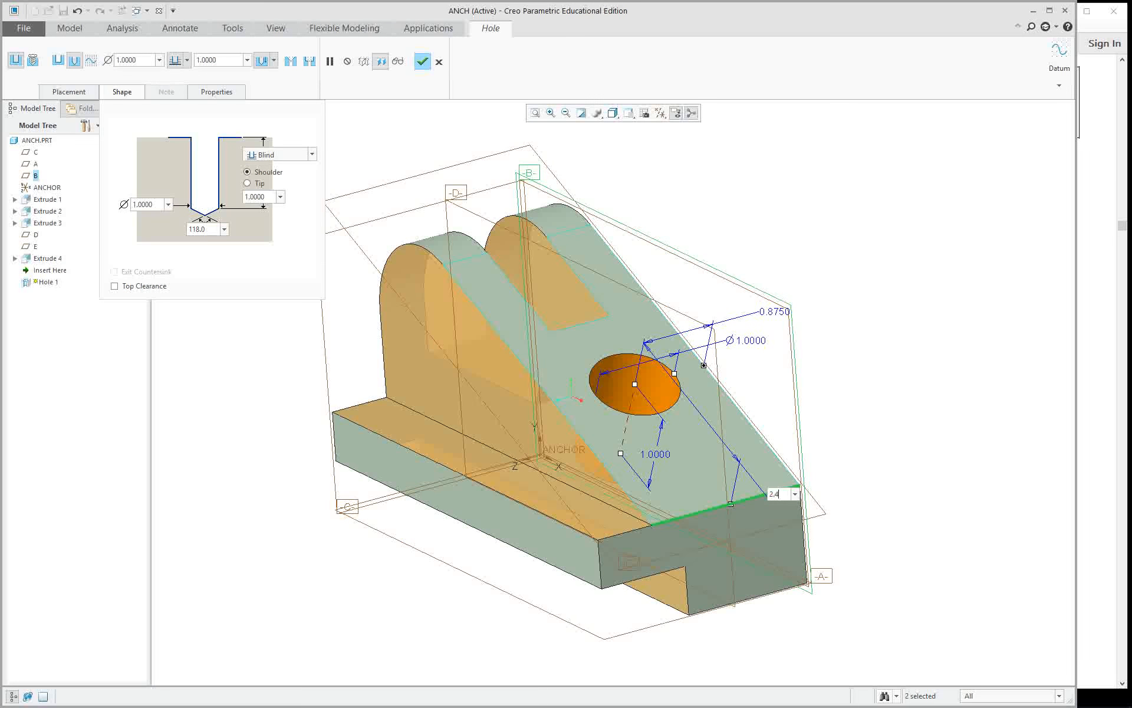
key(Return)
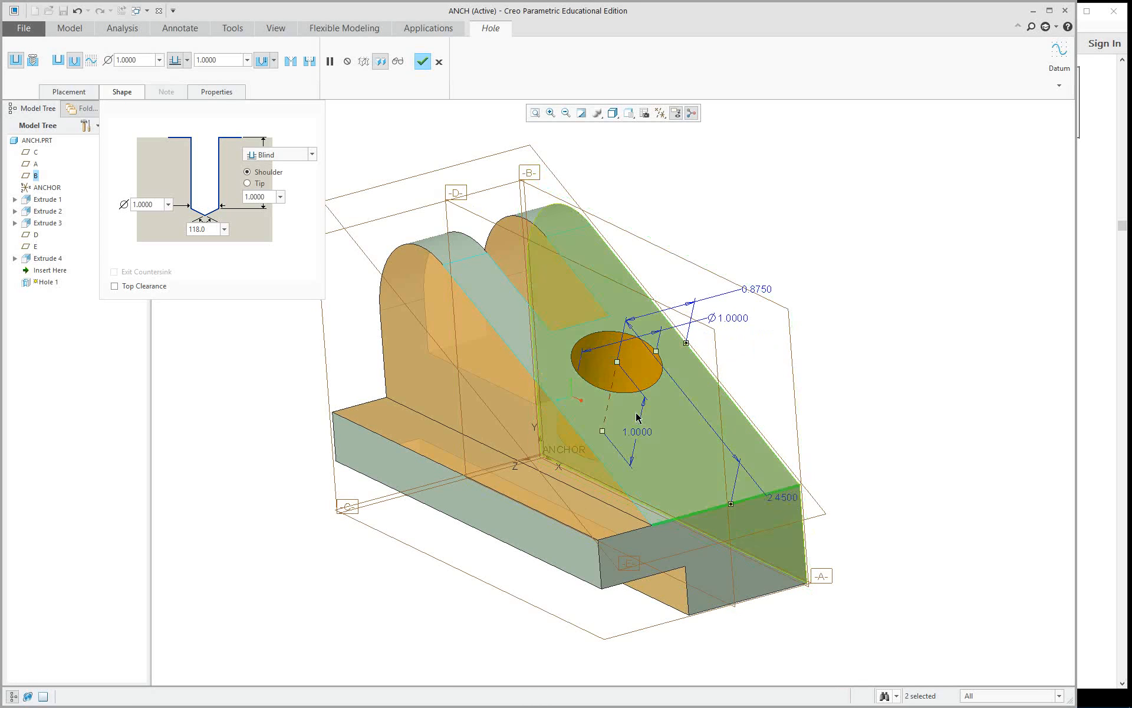
mouse_move(844, 519)
middle_down()
mouse_move(910, 467)
mouse_move(872, 536)
mouse_move(850, 544)
mouse_move(873, 541)
middle_up()
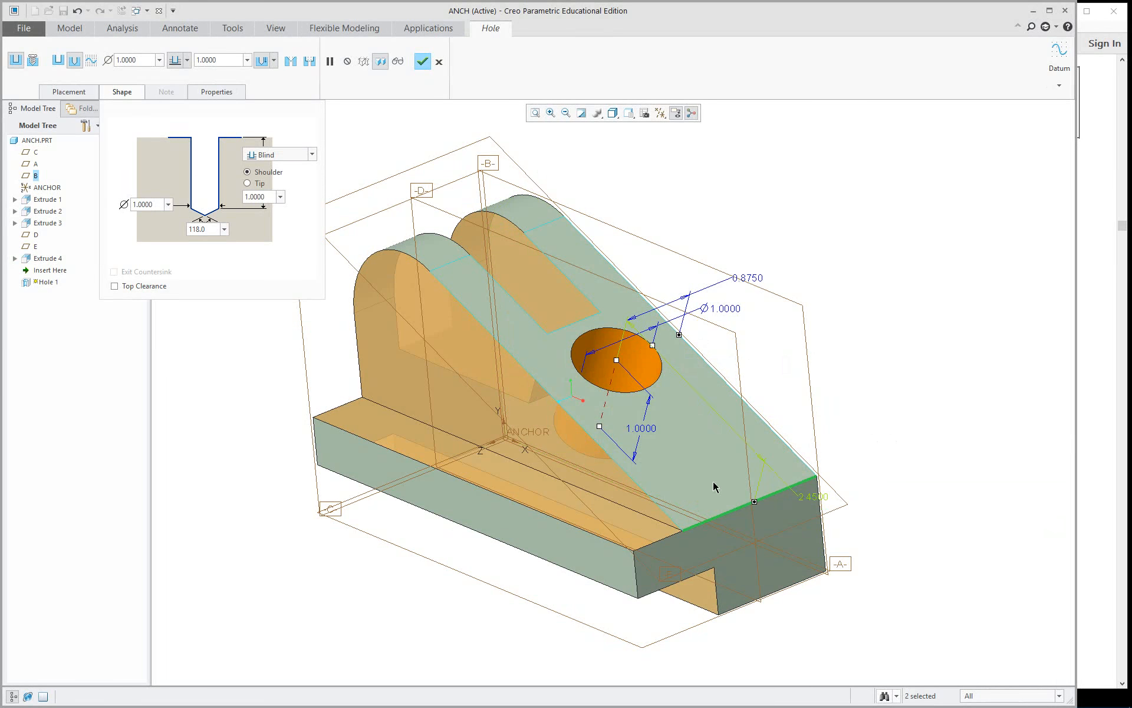
click(424, 61)
mouse_move(864, 435)
middle_down()
mouse_move(928, 331)
mouse_move(865, 401)
mouse_move(864, 419)
mouse_move(879, 359)
middle_up()
click(879, 358)
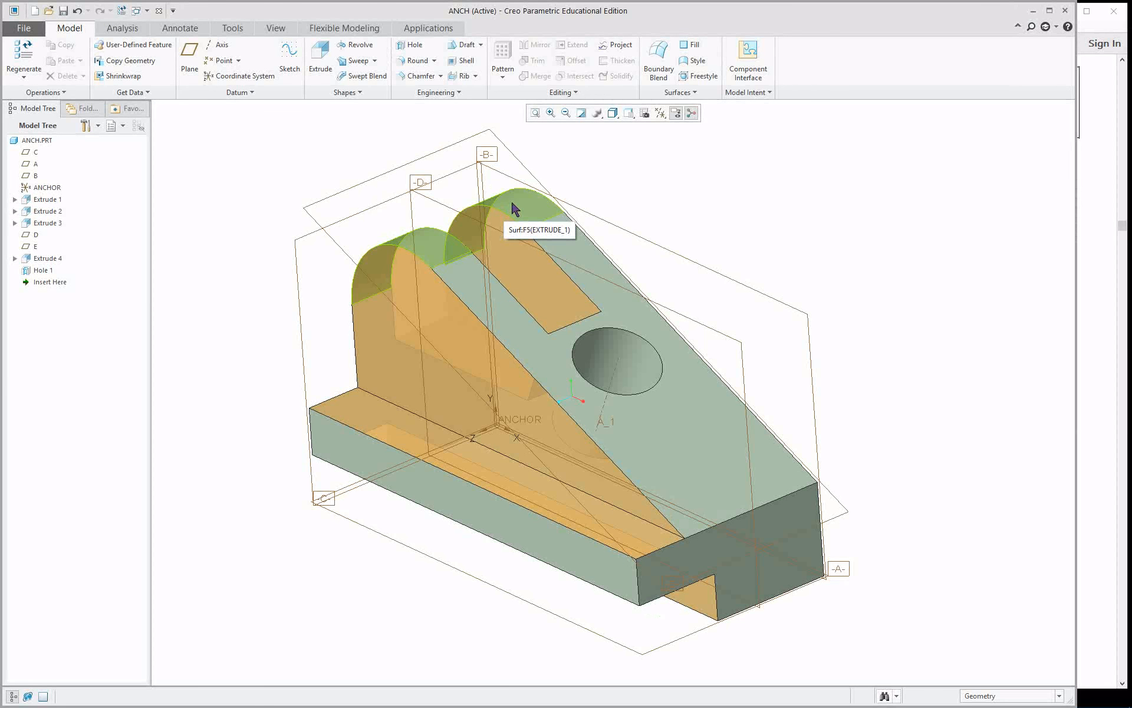
click(513, 208)
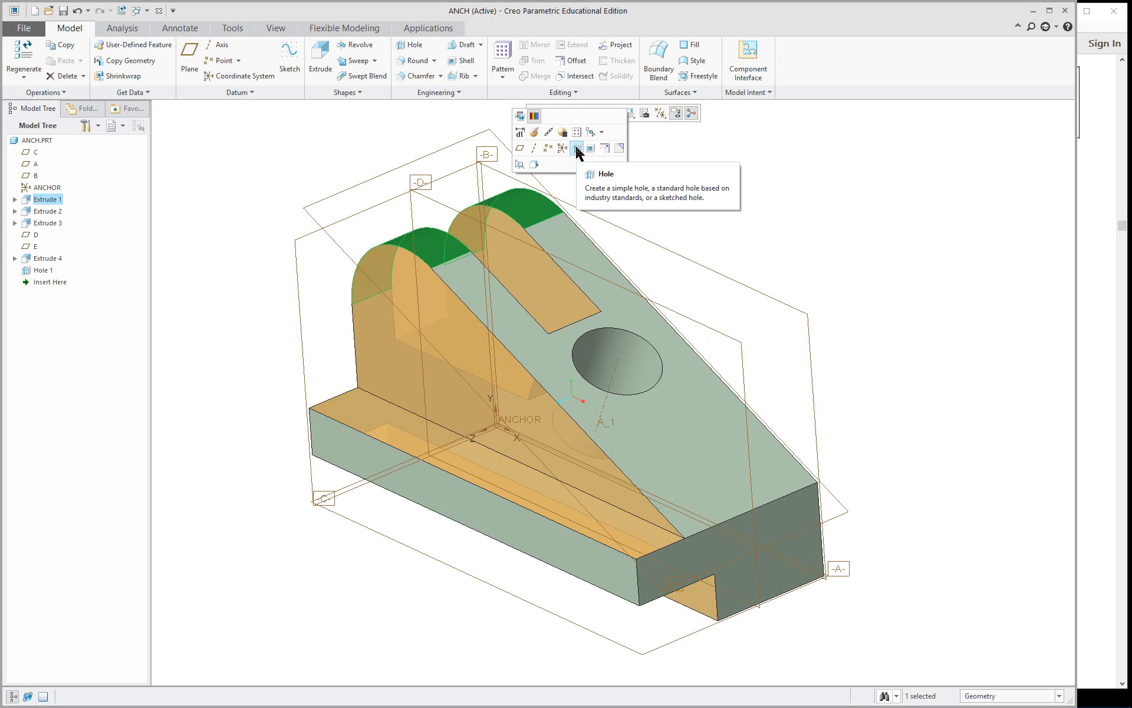
click(839, 253)
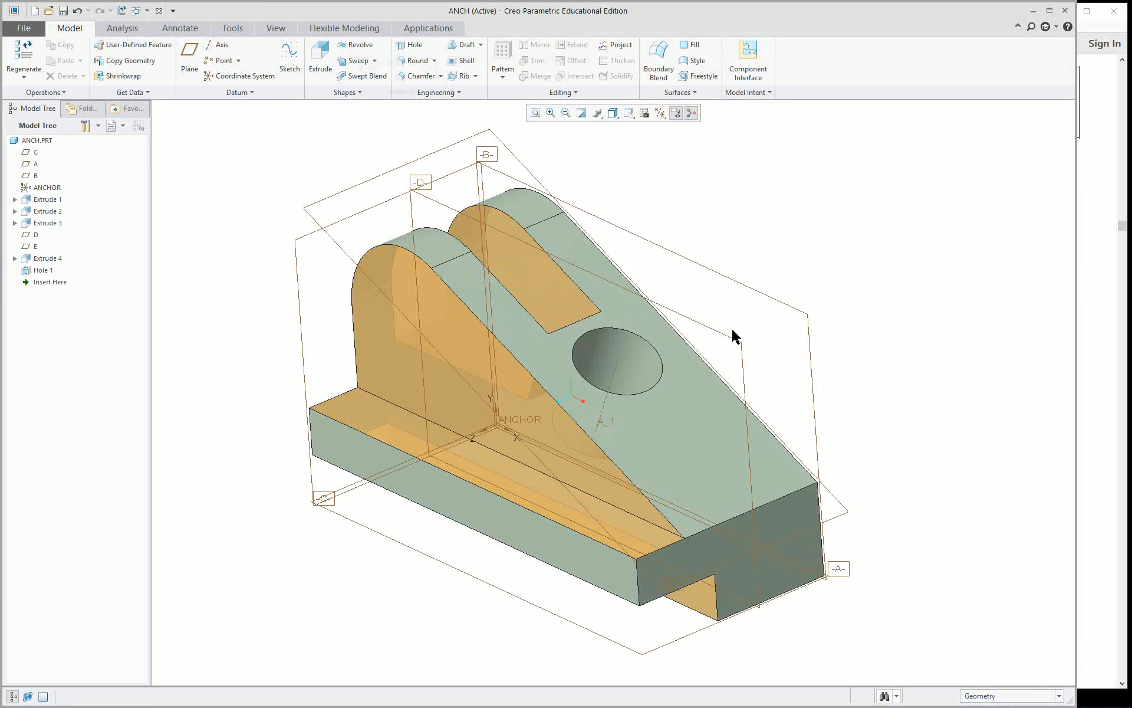
click(407, 44)
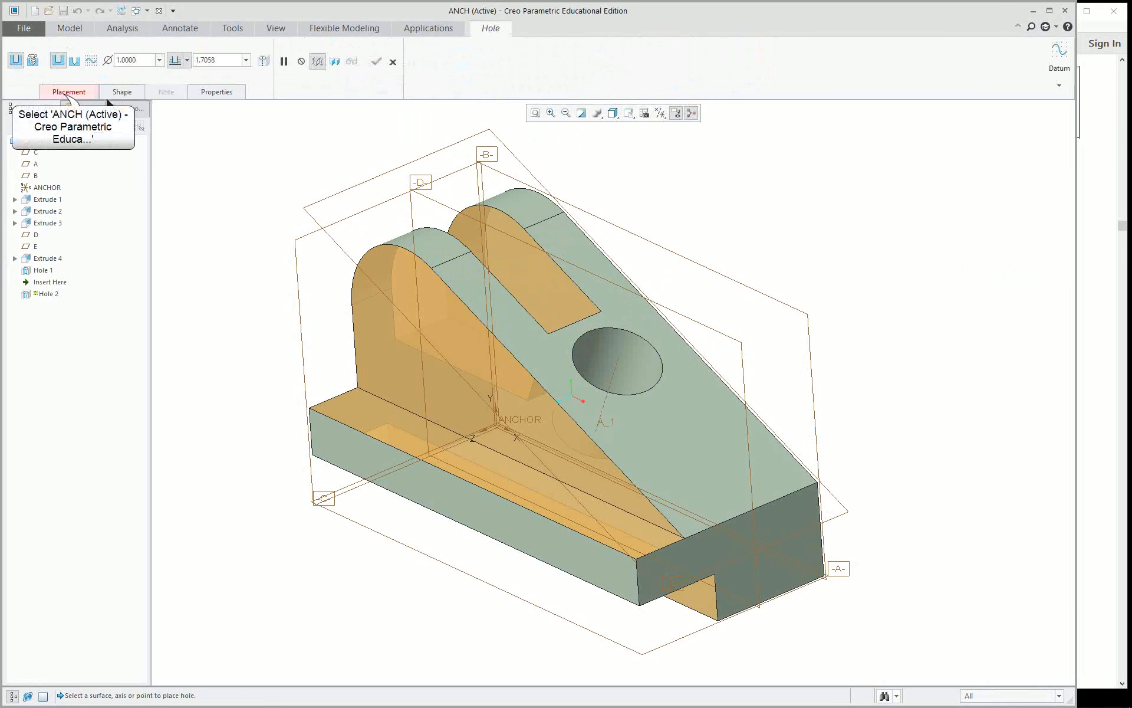
click(66, 92)
click(71, 136)
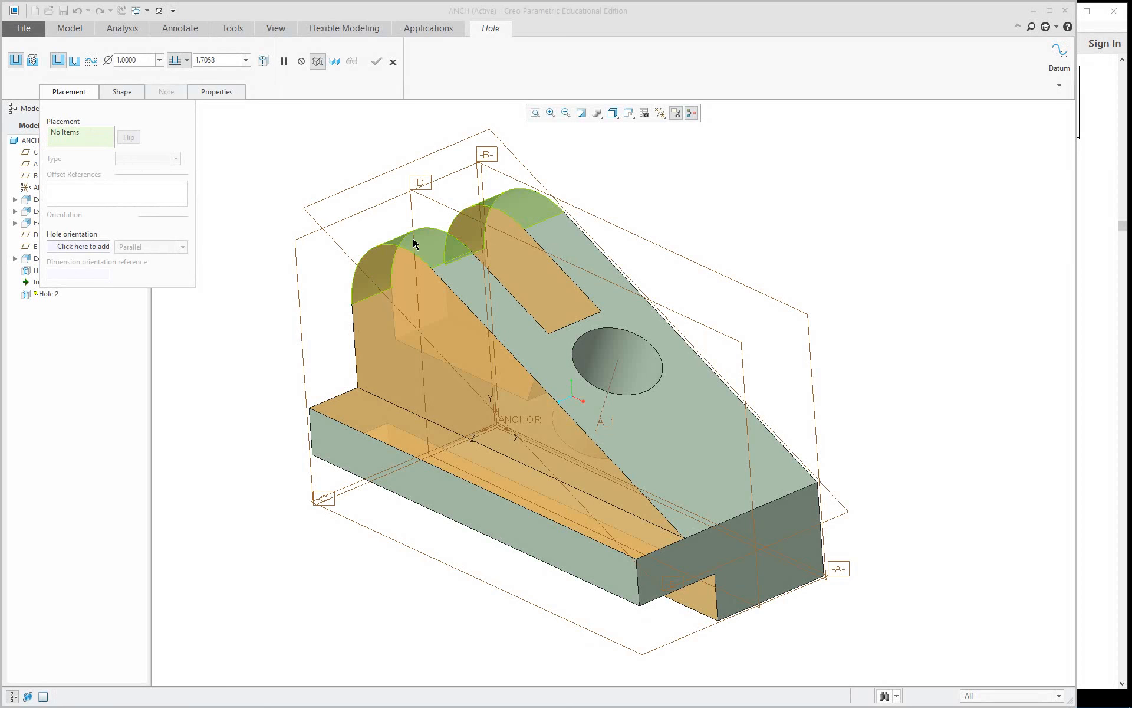
click(718, 335)
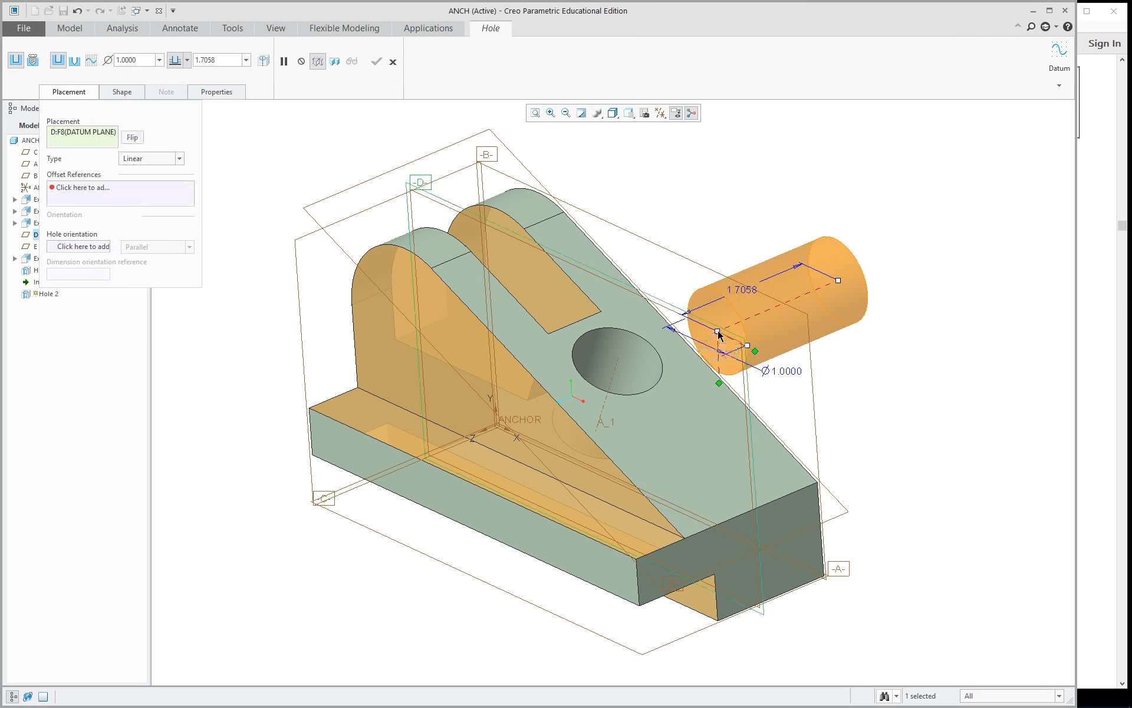
click(503, 206)
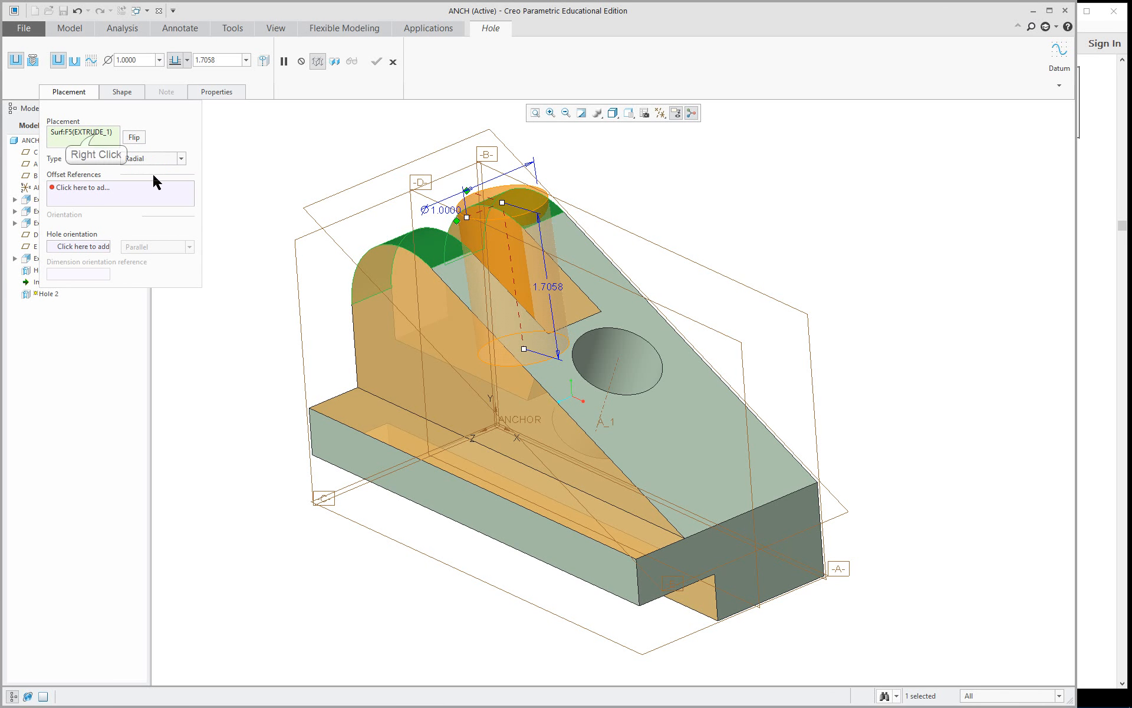
right_click(101, 142)
click(129, 139)
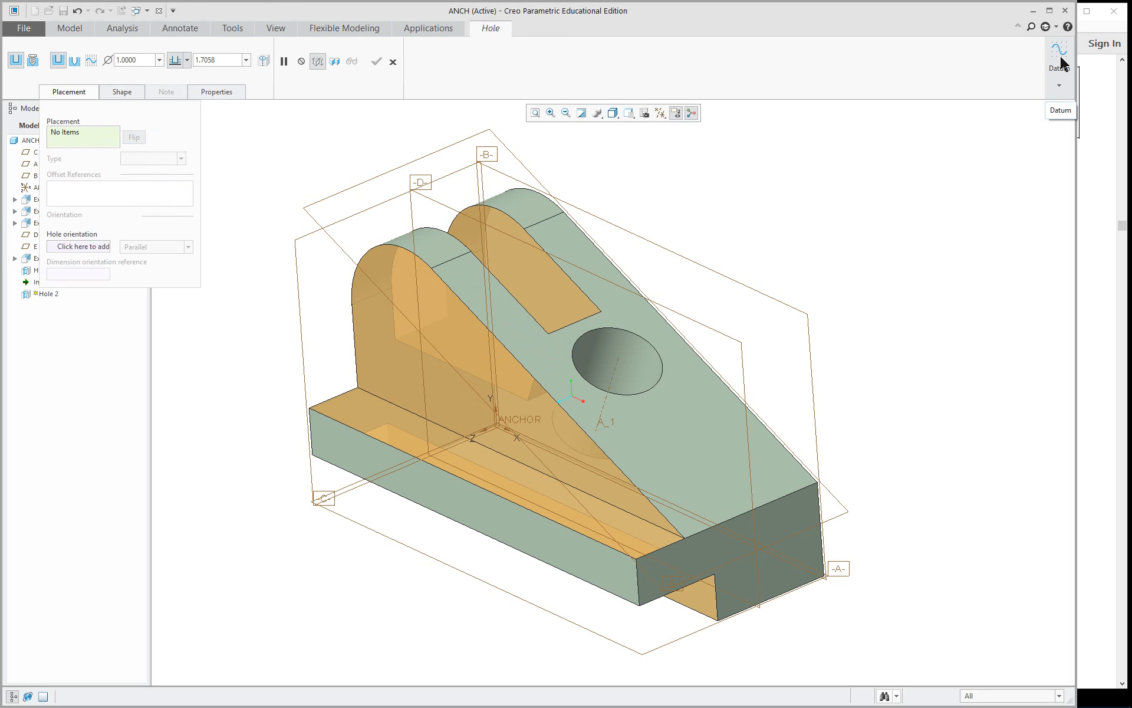
click(393, 62)
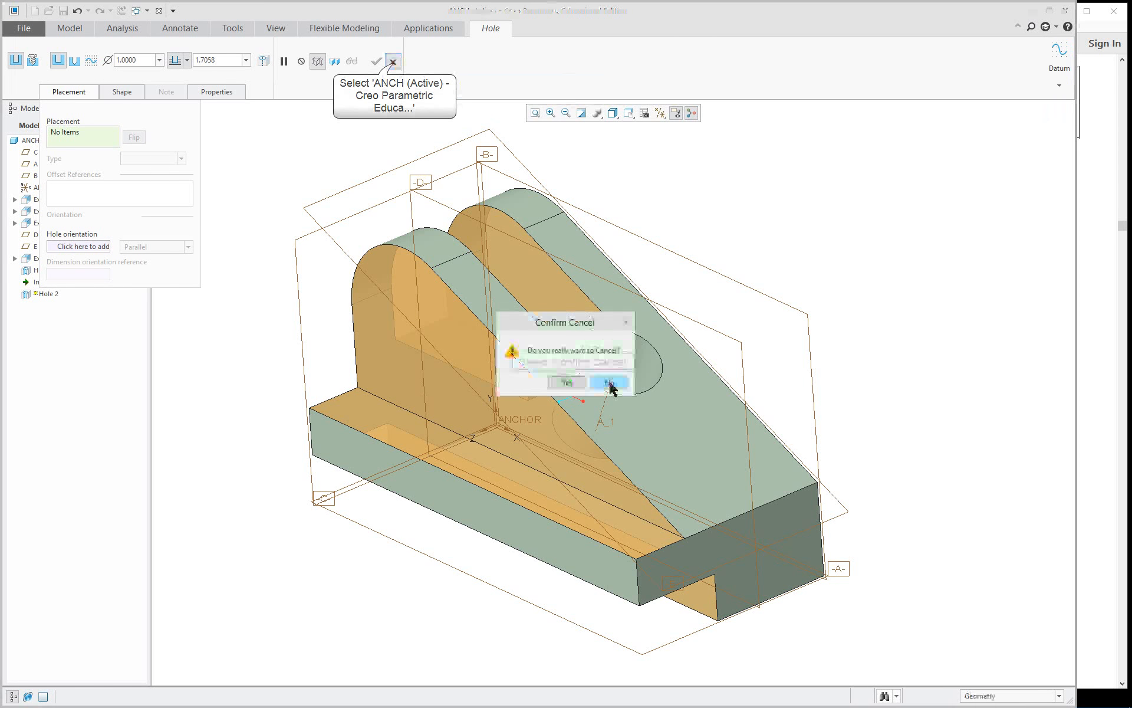
click(572, 385)
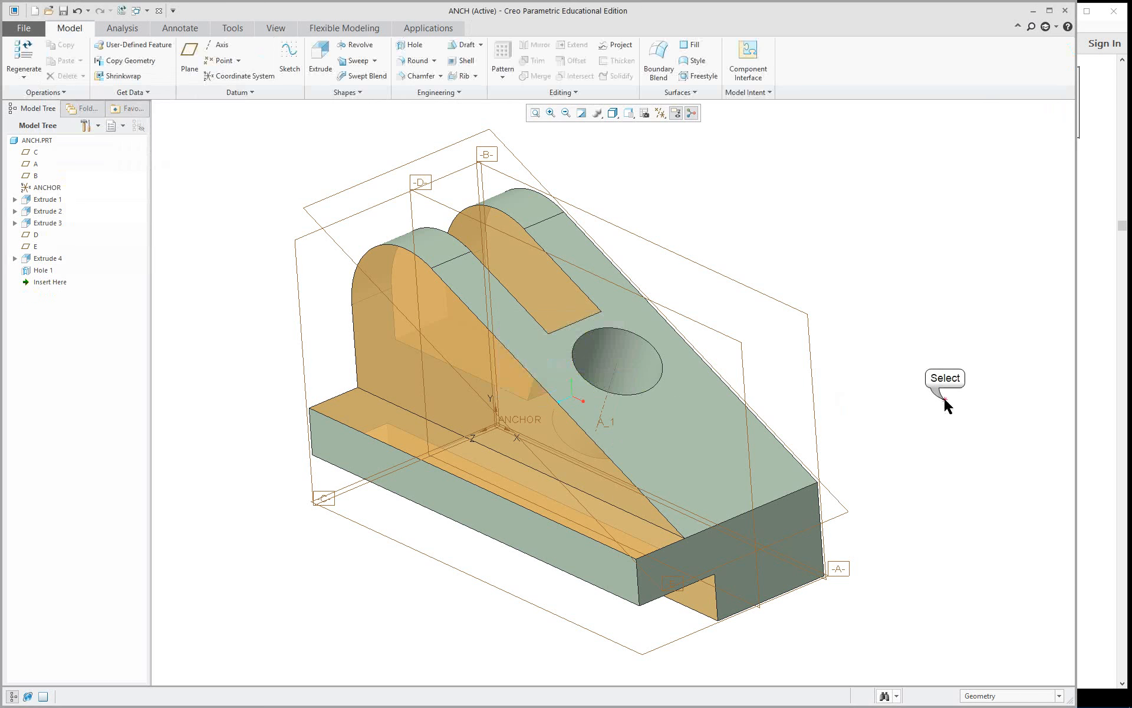
Create a datum axis through the rounded lug surface and start a coaxial hole on it with datum D as placement plane.
click(429, 249)
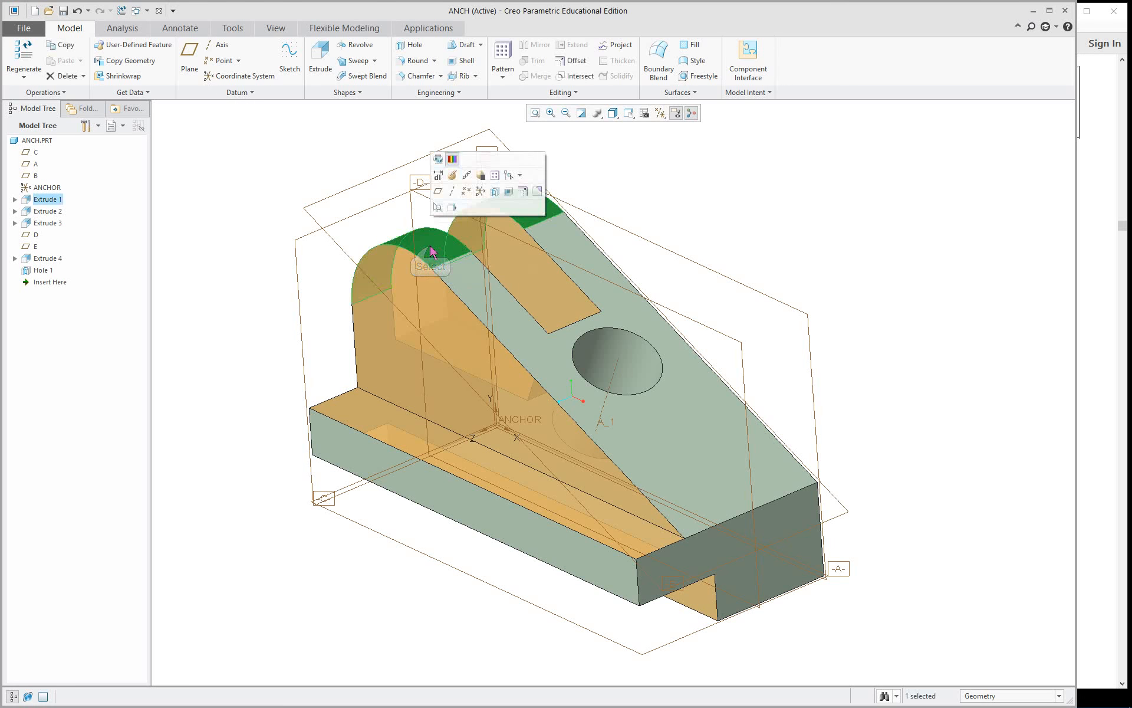
click(452, 191)
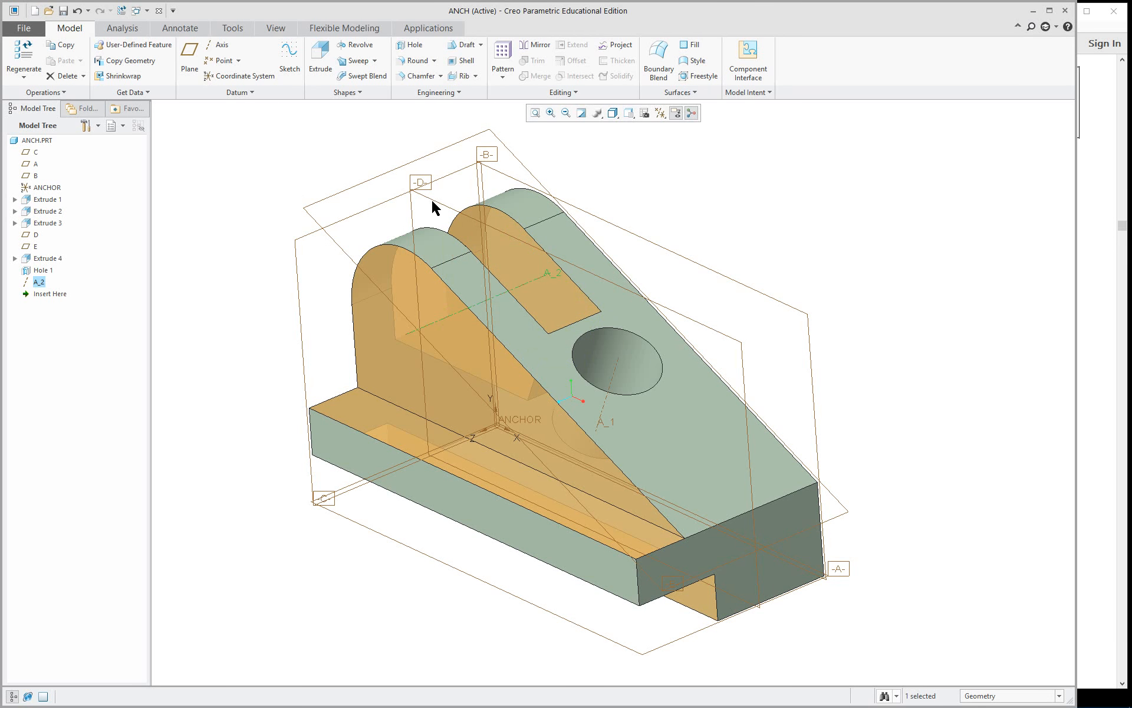
click(415, 47)
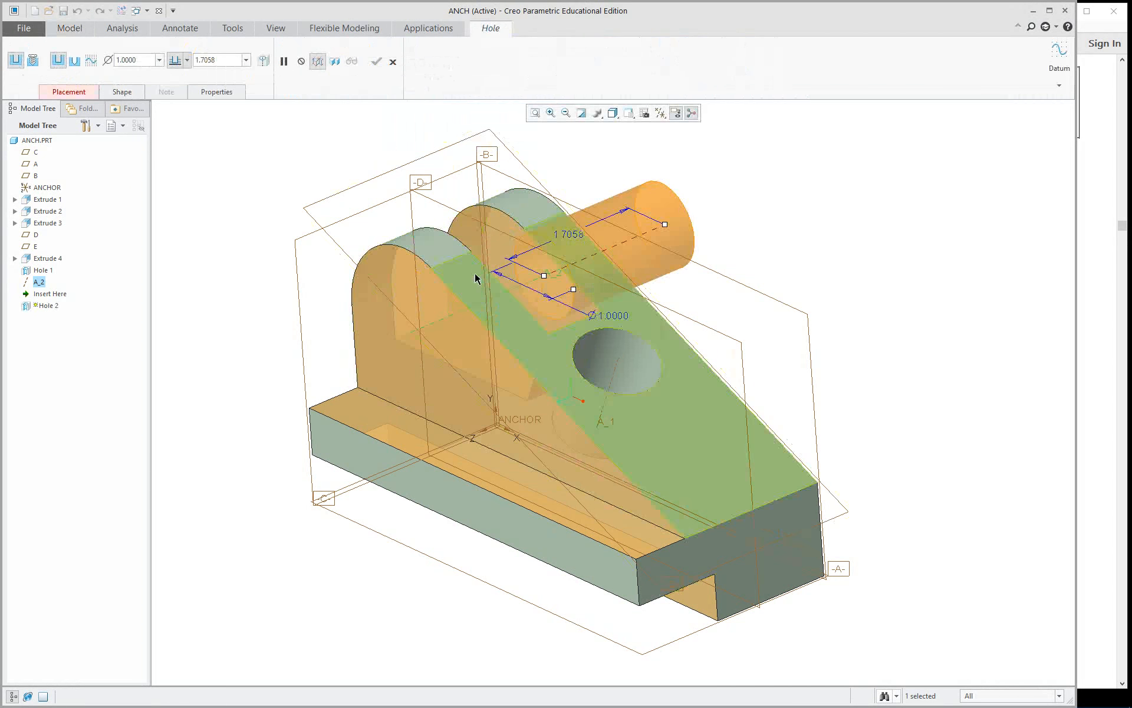
mouse_move(476, 278)
middle_down()
mouse_move(377, 324)
mouse_move(482, 273)
middle_up()
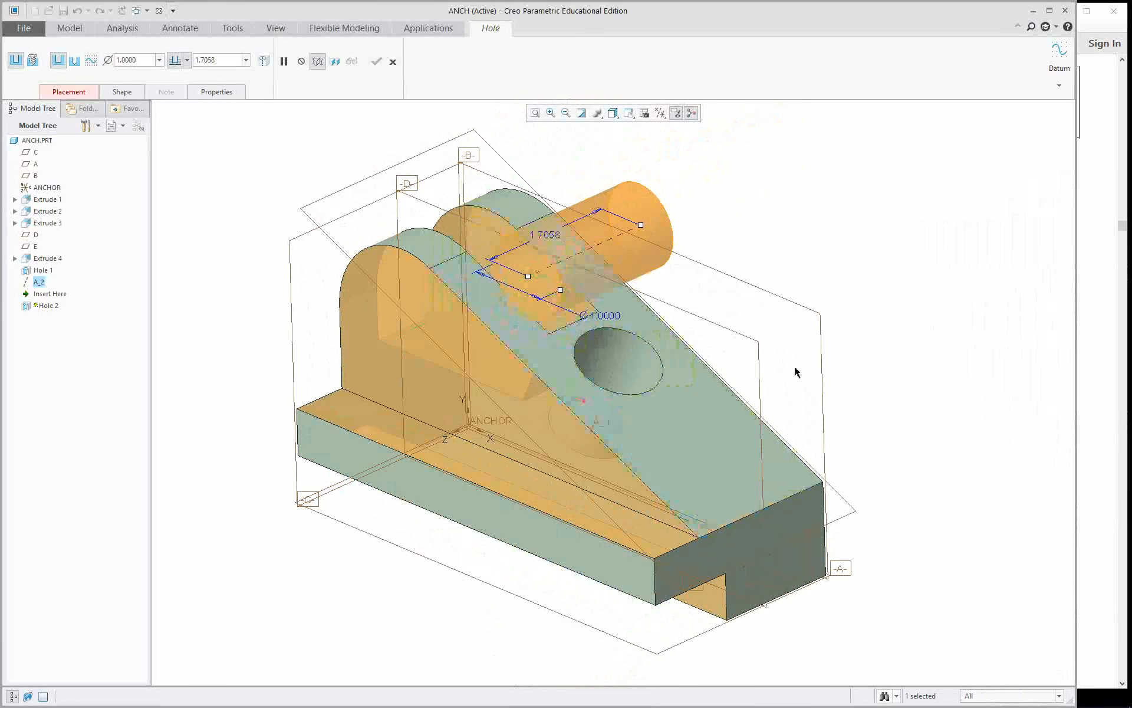
click(74, 93)
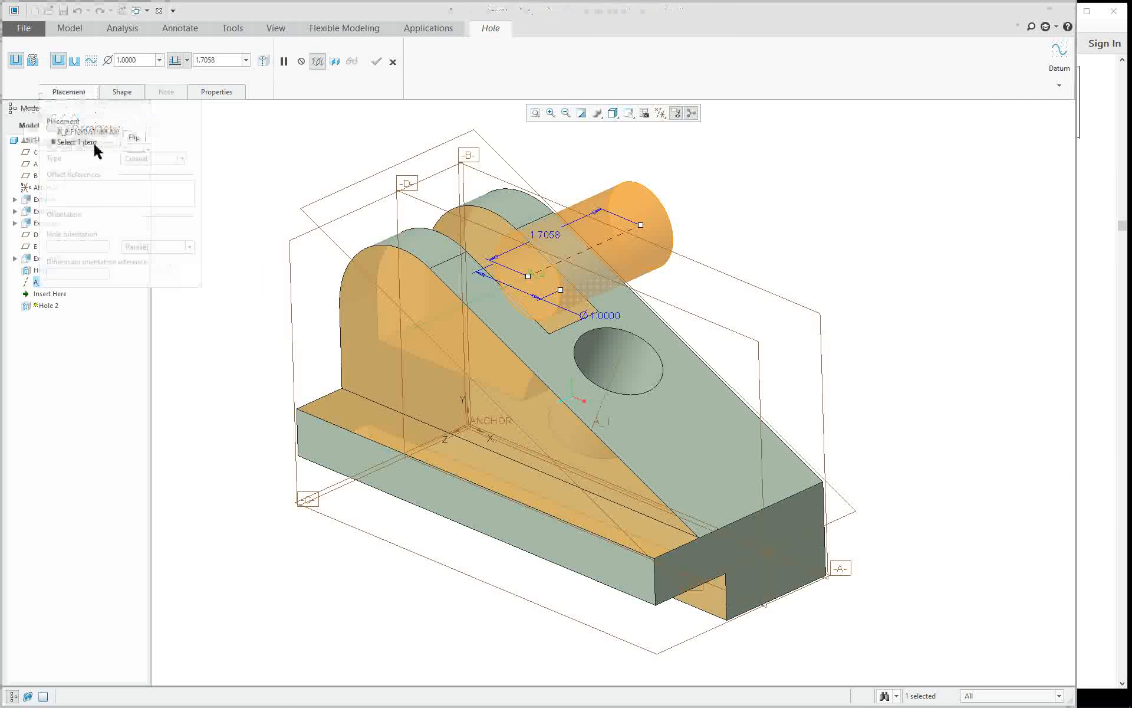
ctrl+click(736, 335)
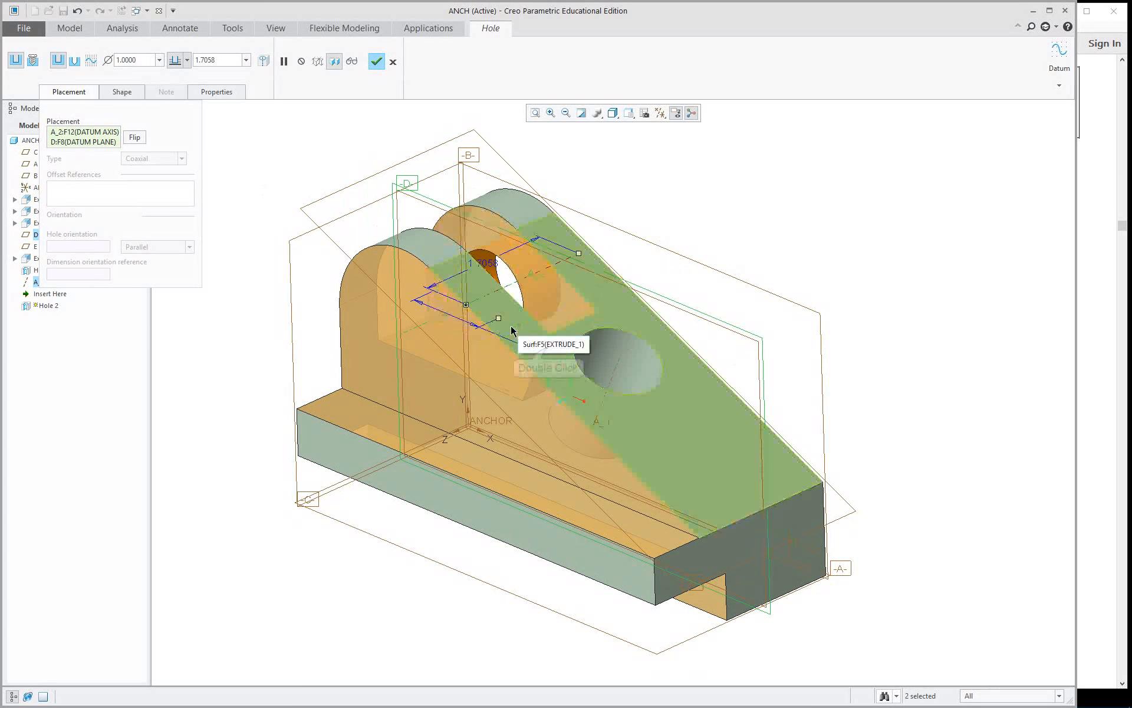
Set the coaxial hole's diameter to 0.25 and its first-side depth to Through All.
double_click(549, 351)
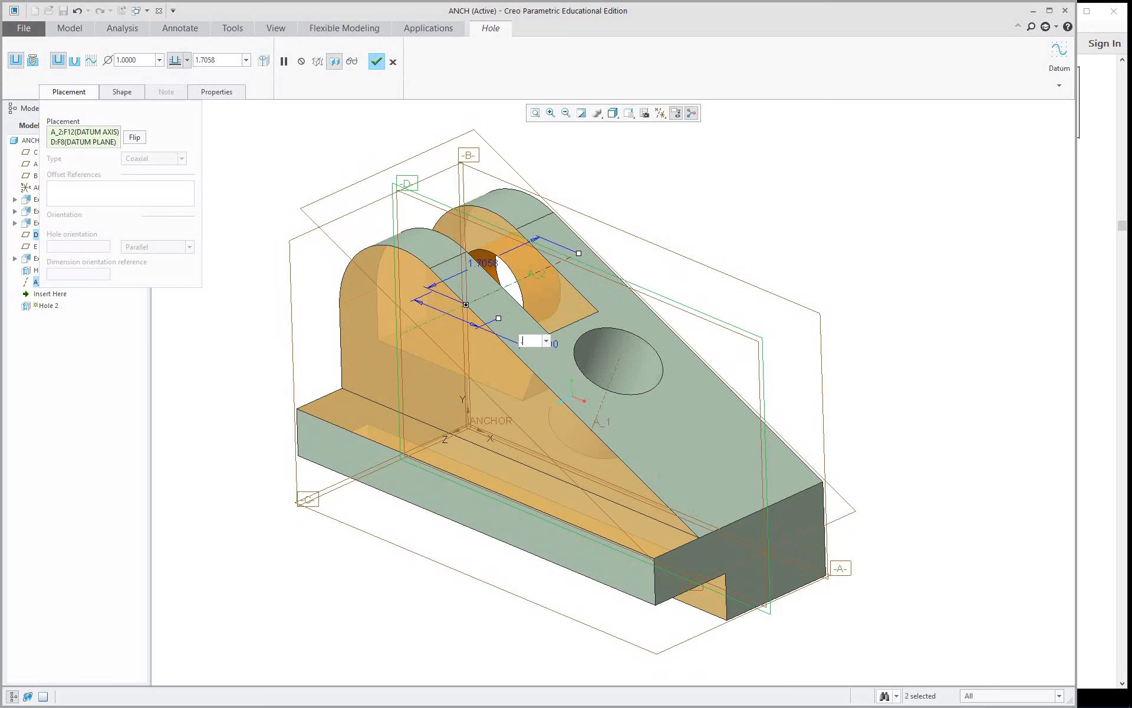
text(.25)
key(Return)
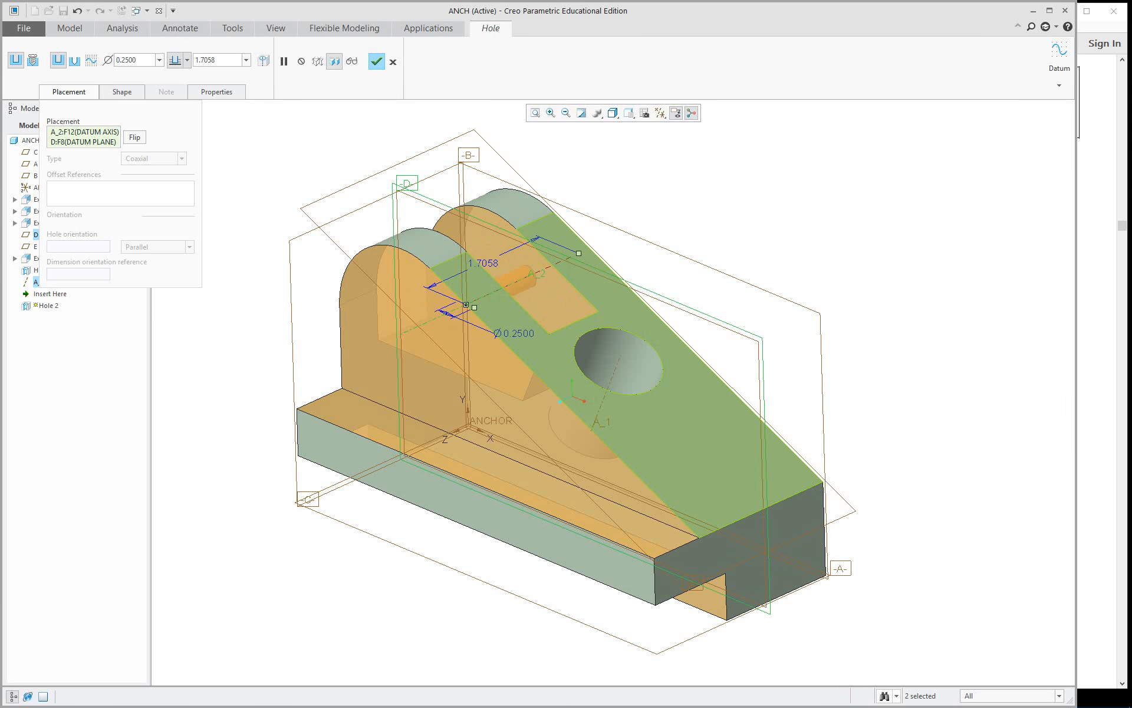
middle_drag(557, 341, 542, 352)
right_click(616, 225)
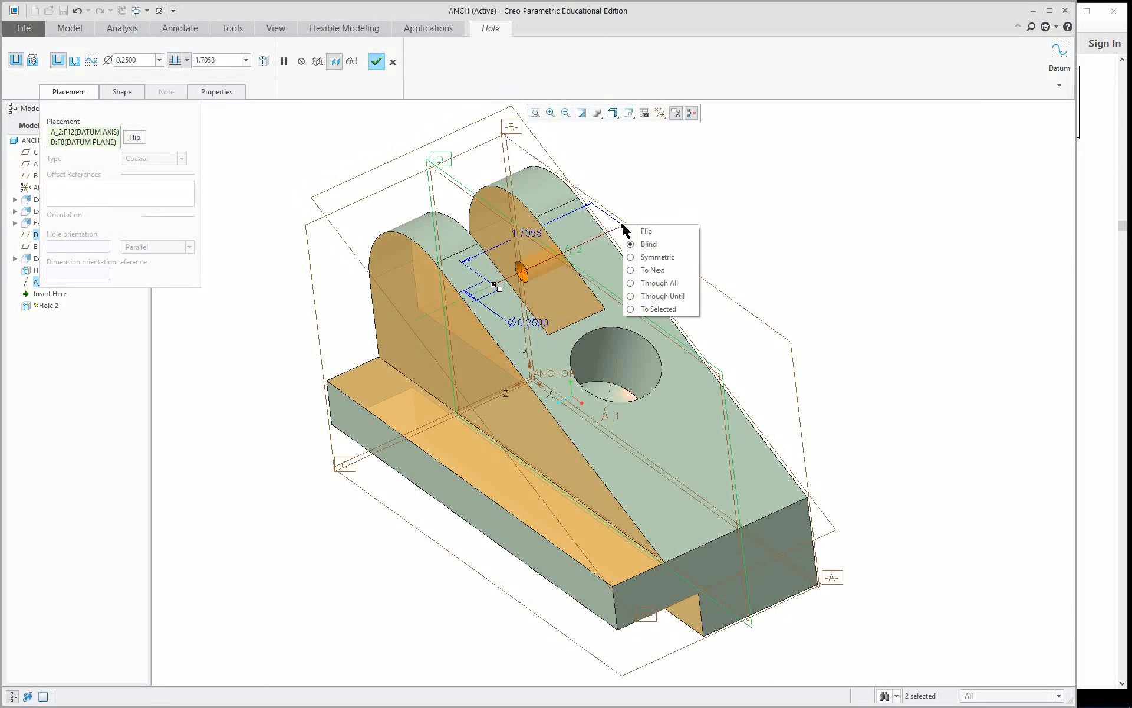
click(668, 284)
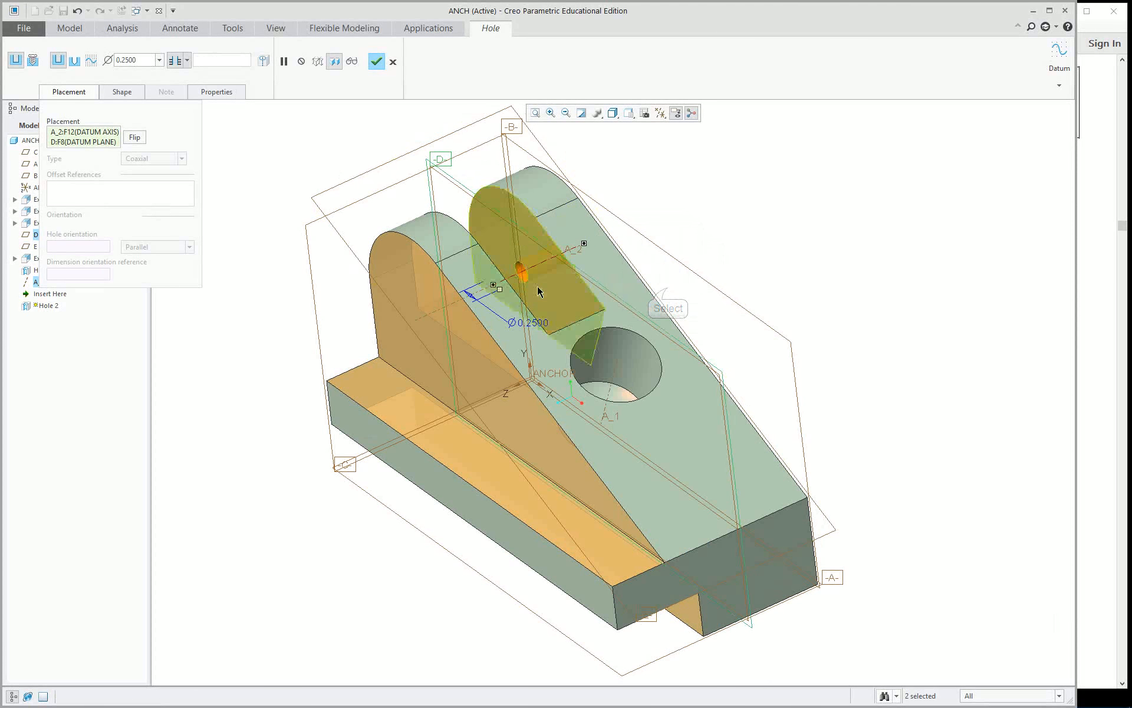
Set the coaxial hole's second side to Through All so it cuts both rounded lugs, and complete the hole.
click(128, 93)
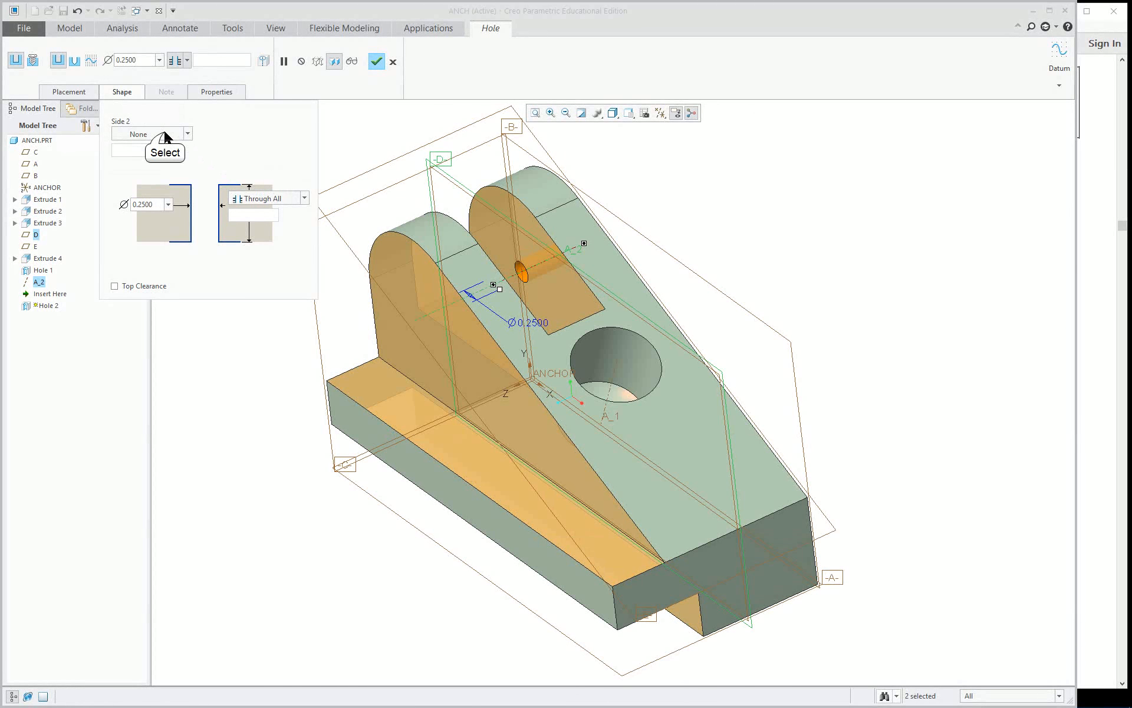
click(165, 135)
scroll(167, 173, up, 3)
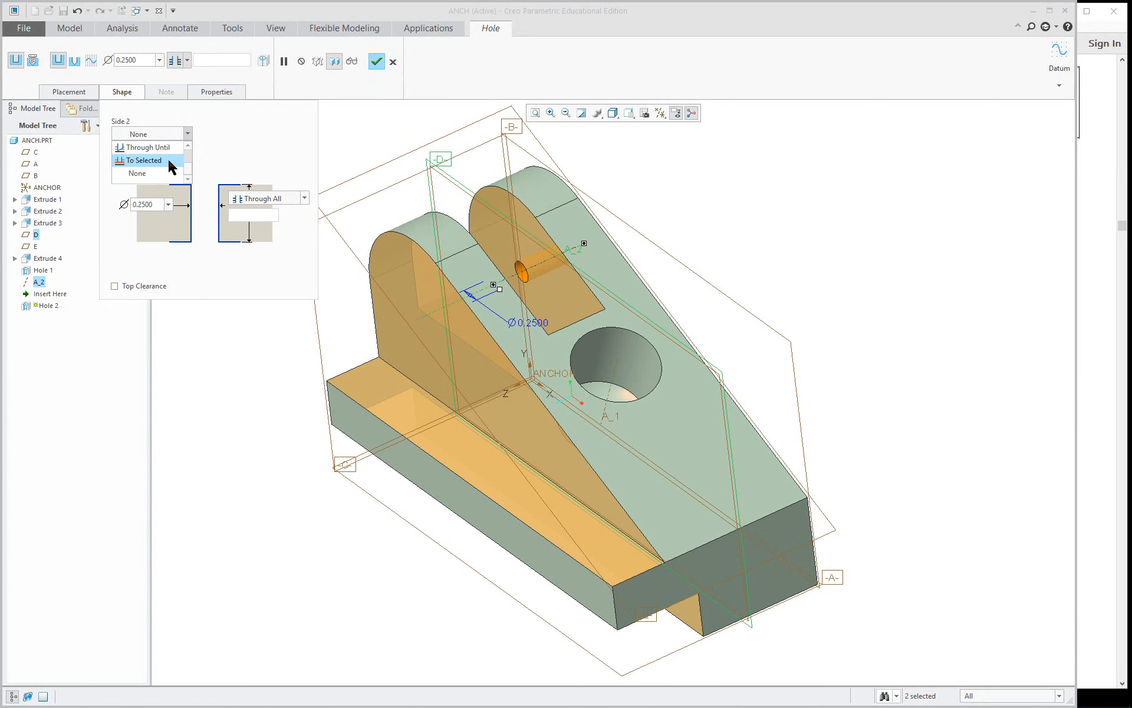
click(170, 177)
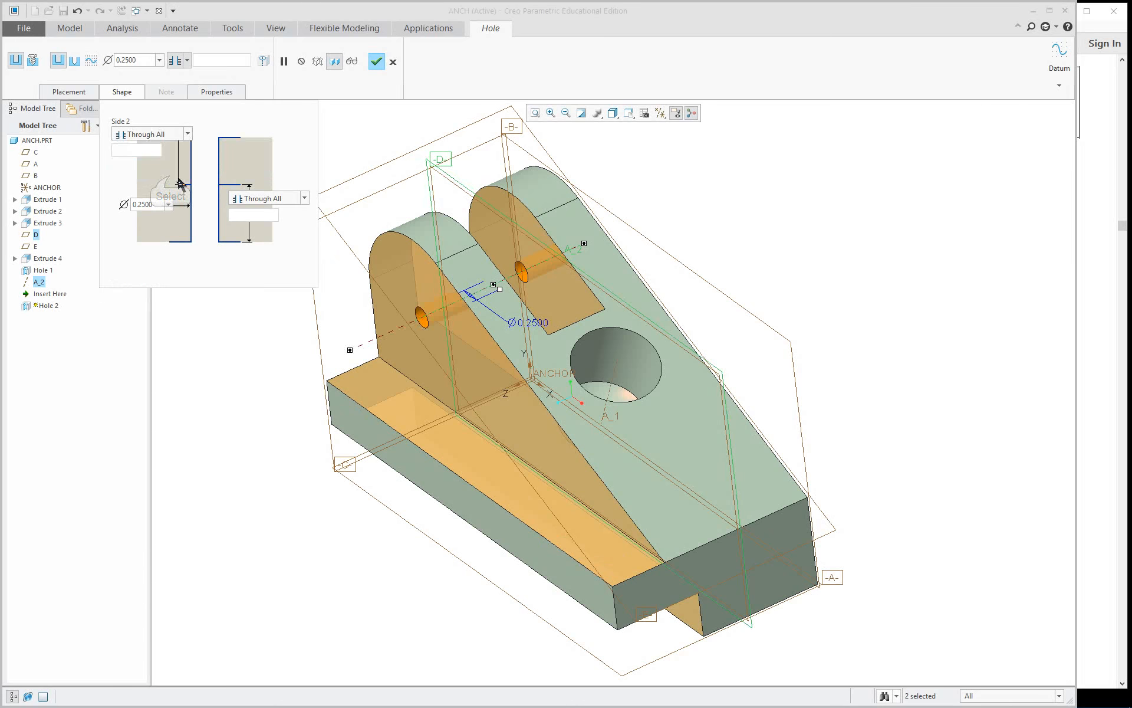
mouse_move(589, 314)
middle_down()
mouse_move(670, 246)
mouse_move(591, 299)
mouse_move(587, 311)
mouse_move(607, 289)
mouse_move(590, 319)
mouse_move(683, 187)
mouse_move(488, 293)
mouse_move(601, 277)
mouse_move(590, 310)
middle_up()
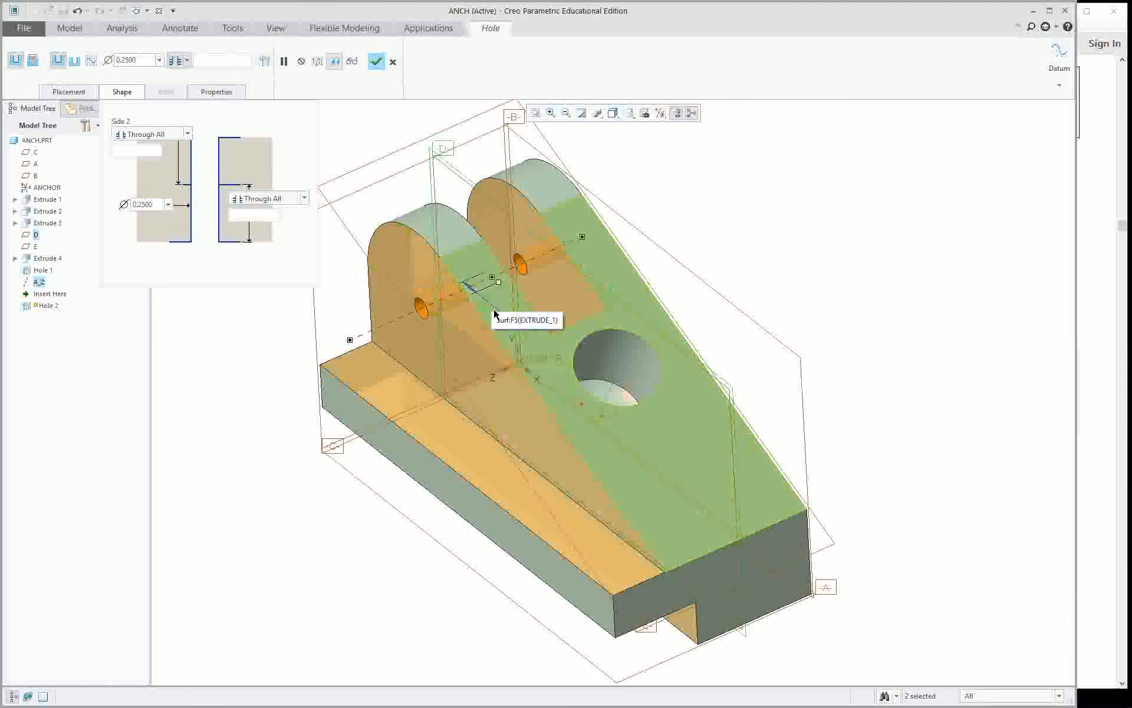
middle_drag(494, 313, 682, 231)
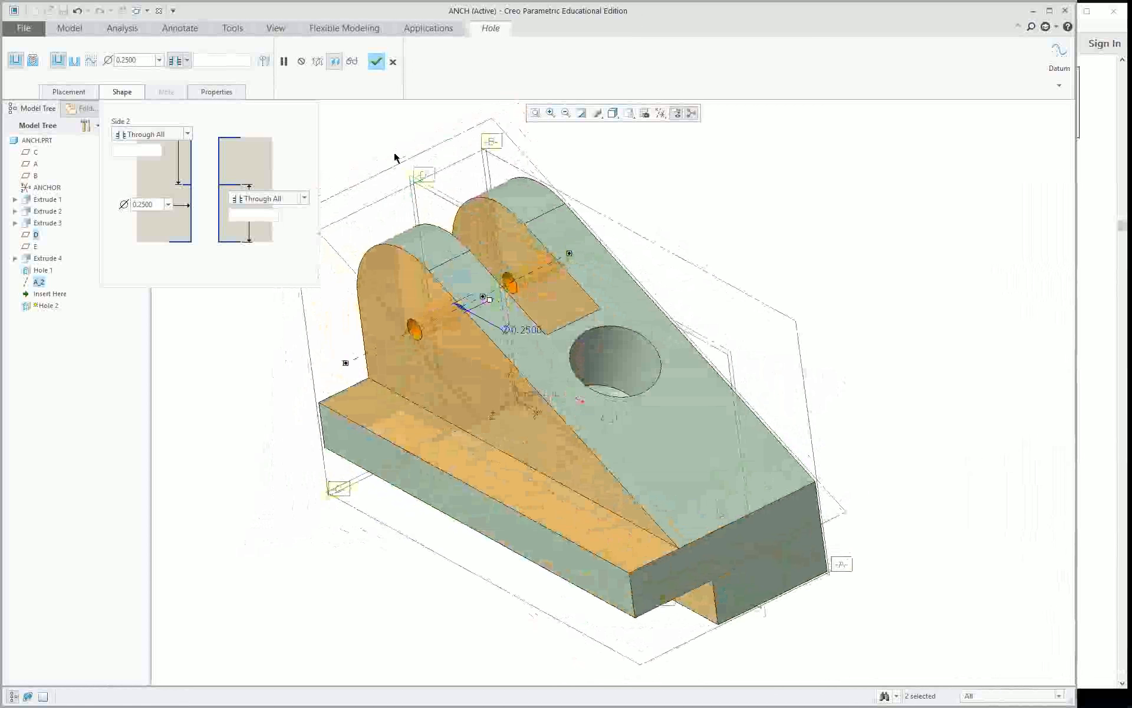
middle_click(356, 123)
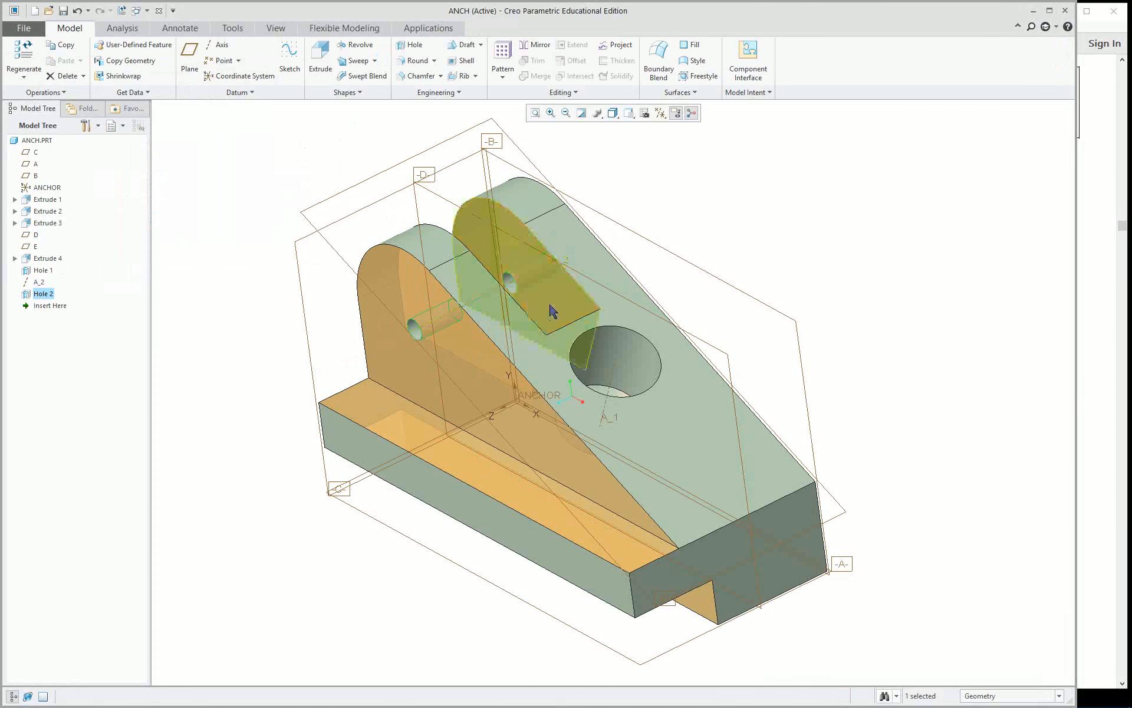
key(ctrl+d)
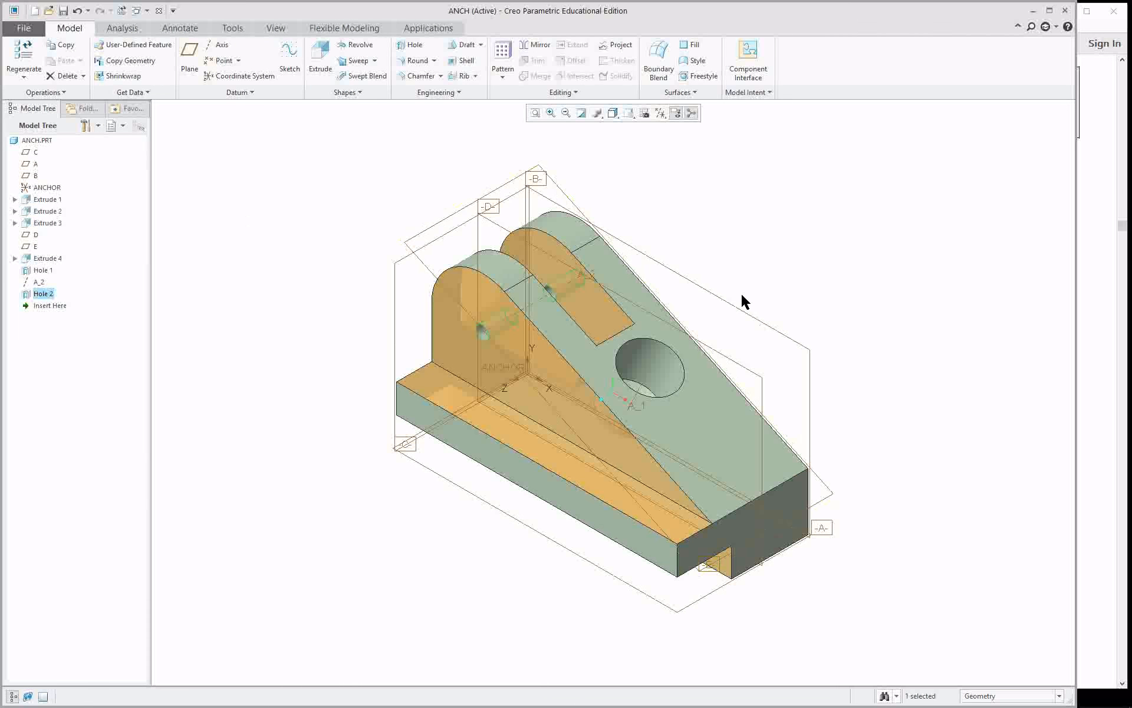
mouse_move(756, 334)
middle_down()
mouse_move(690, 245)
mouse_move(762, 310)
mouse_move(738, 281)
mouse_move(741, 324)
mouse_move(748, 298)
mouse_move(737, 324)
mouse_move(745, 318)
middle_up()
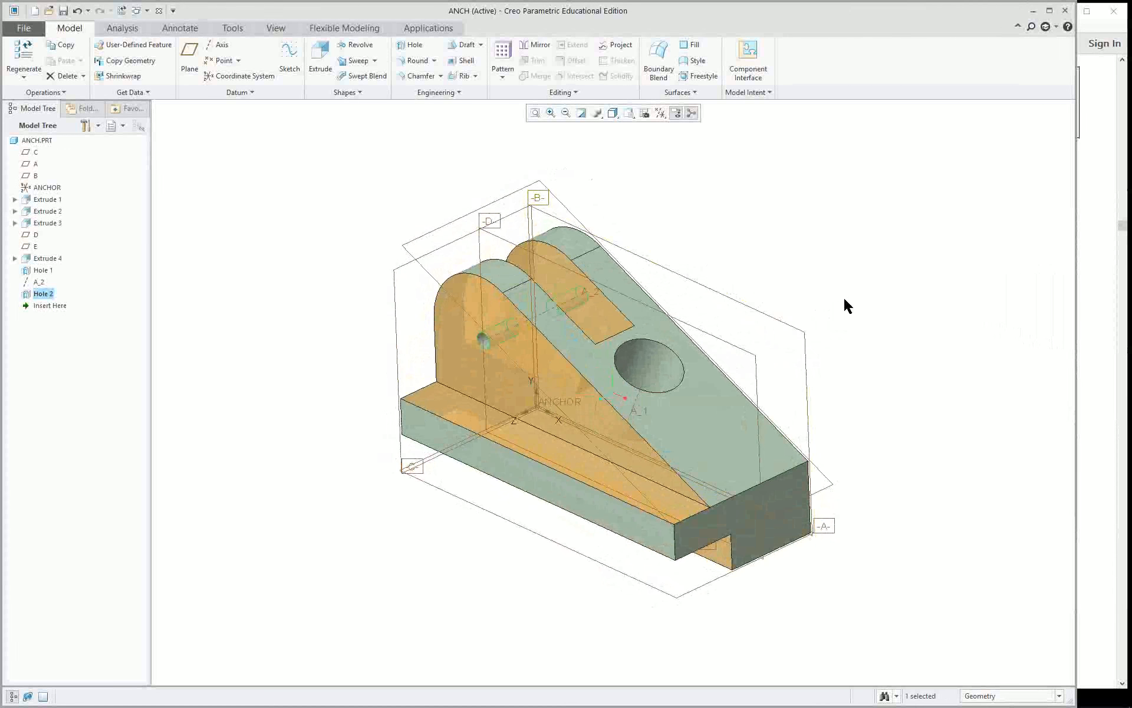